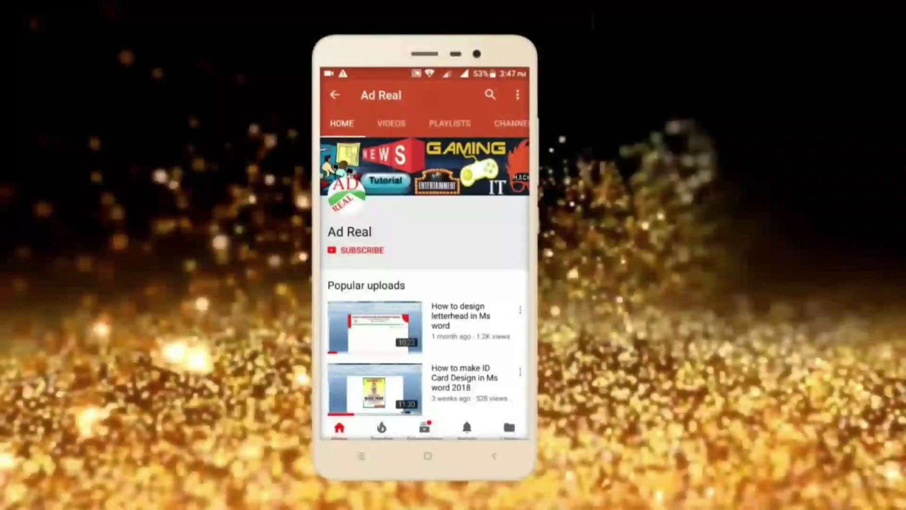
Give the page Narrow margins, A4 paper size and Landscape orientation.
left_click(362, 250)
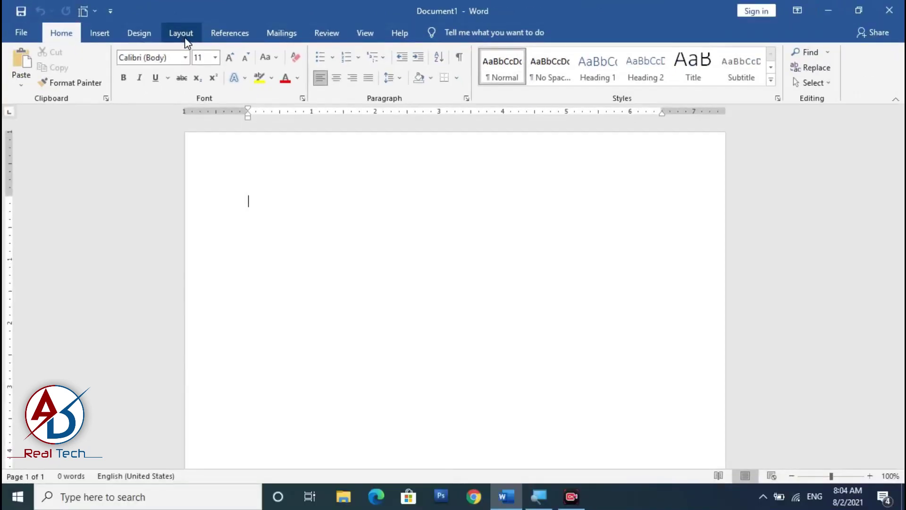
left_click(185, 42)
left_click(20, 85)
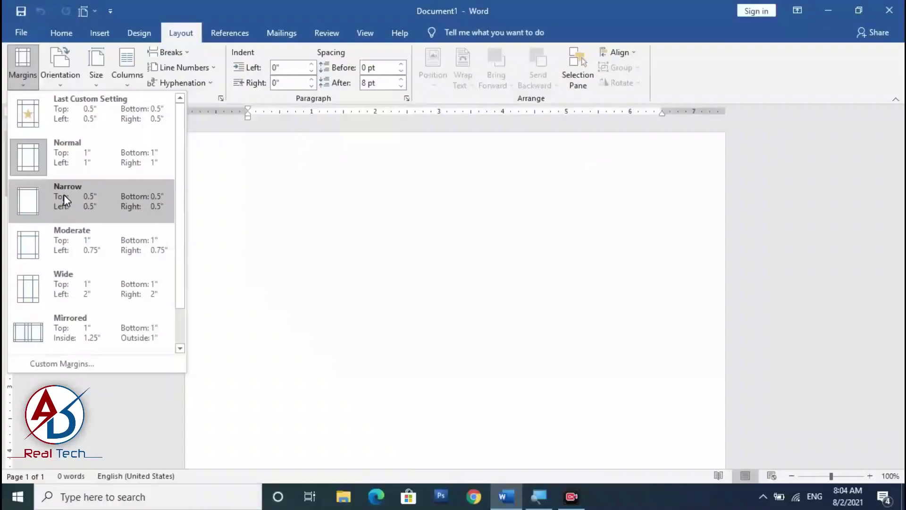
left_click(64, 194)
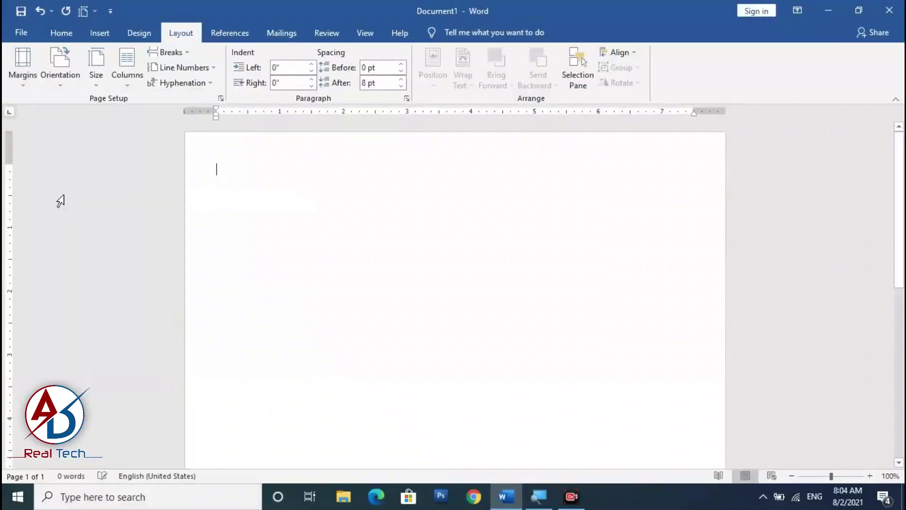
left_click(99, 70)
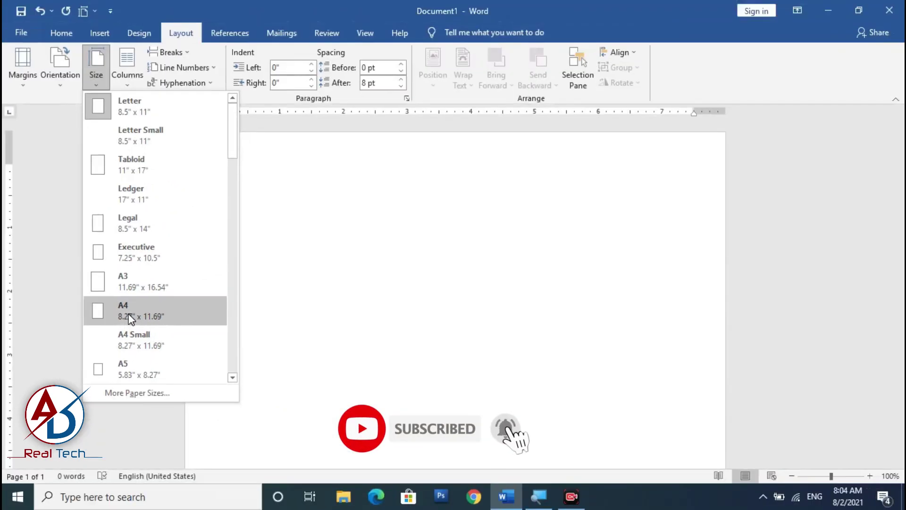
left_click(134, 317)
left_click(64, 83)
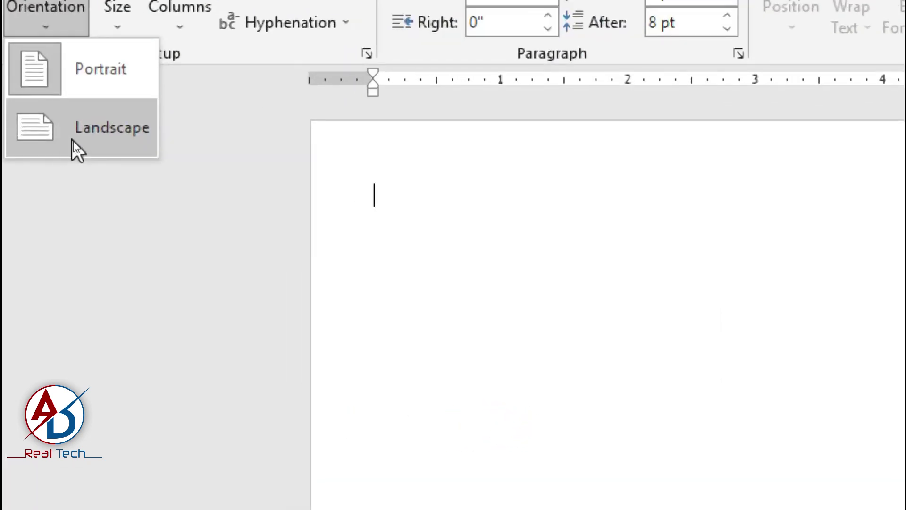
left_click(73, 141)
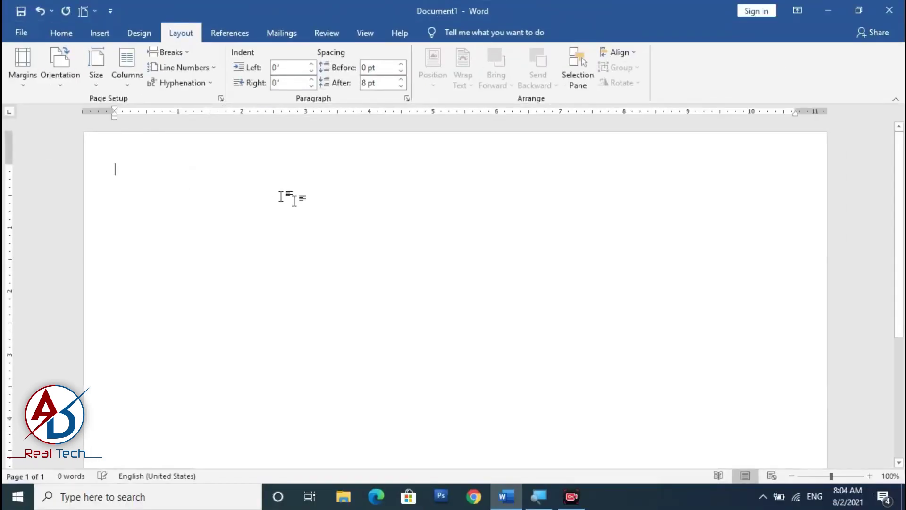
Zoom out to 60% so the whole landscape page is visible.
left_click(791, 475)
left_click(791, 476)
left_click(792, 476)
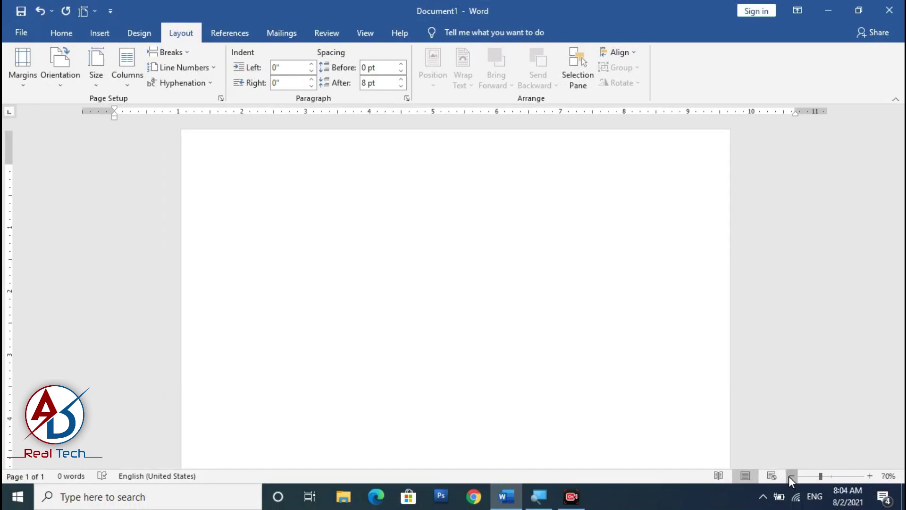
left_click(791, 476)
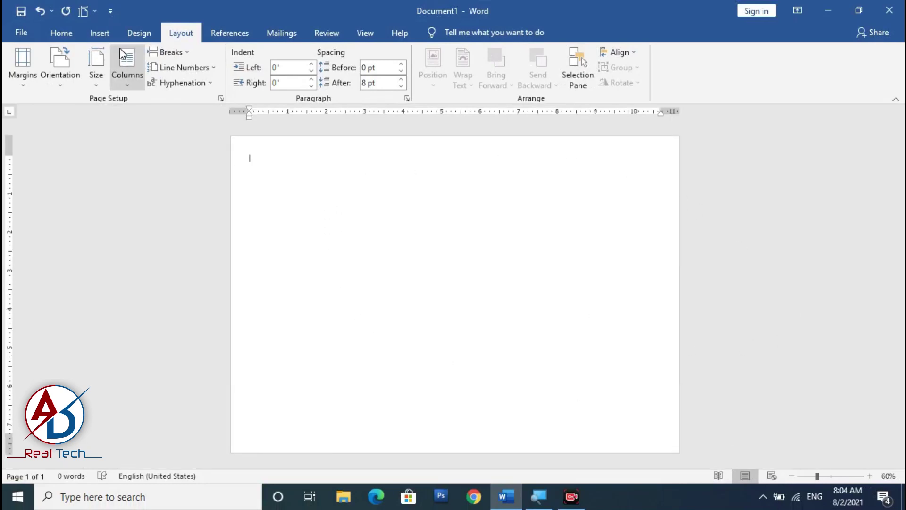
left_click(53, 34)
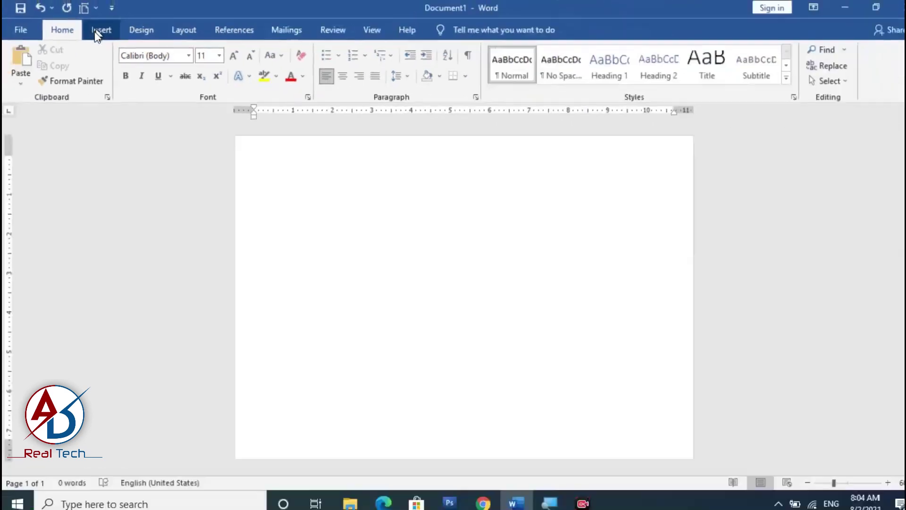
Draw a tall blue rectangle near the page centre and remove its outline.
left_click(96, 37)
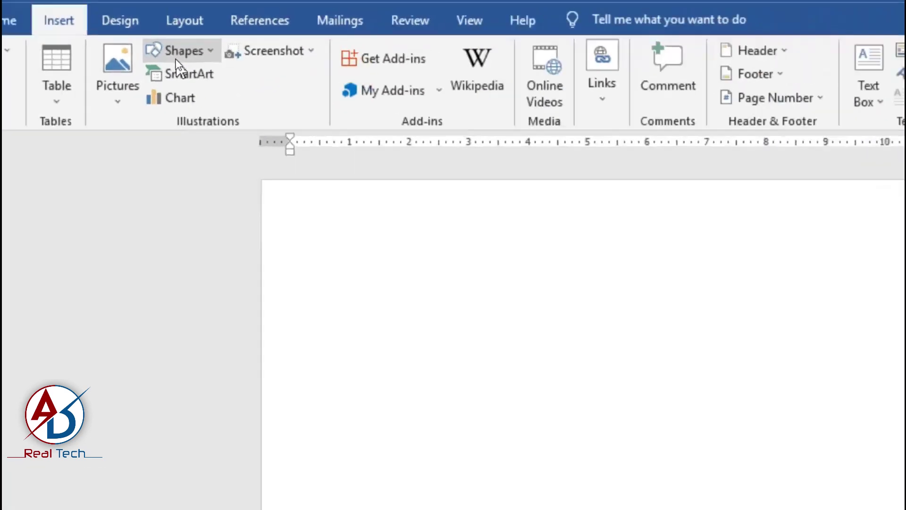
left_click(178, 52)
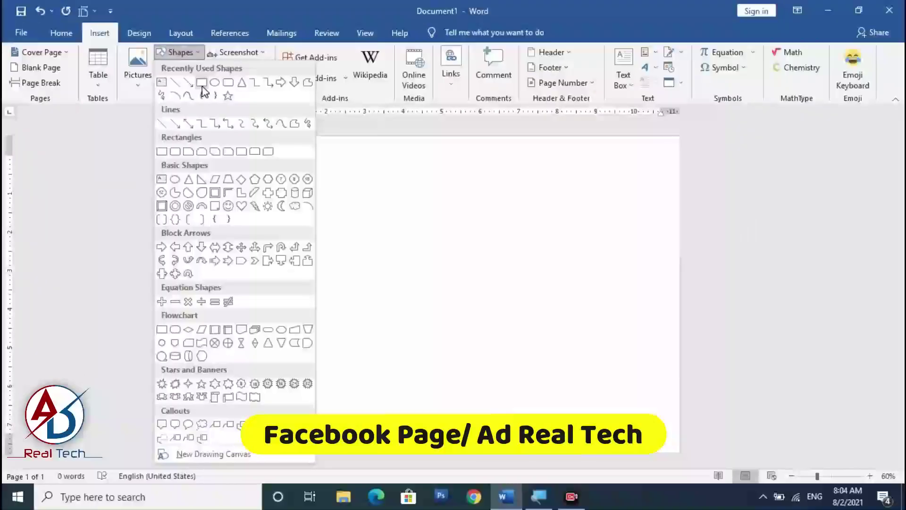
left_click(201, 82)
mouse_move(376, 158)
left_mouse_down()
mouse_move(420, 358)
mouse_move(414, 449)
left_mouse_up()
left_click_drag(396, 161, 397, 150)
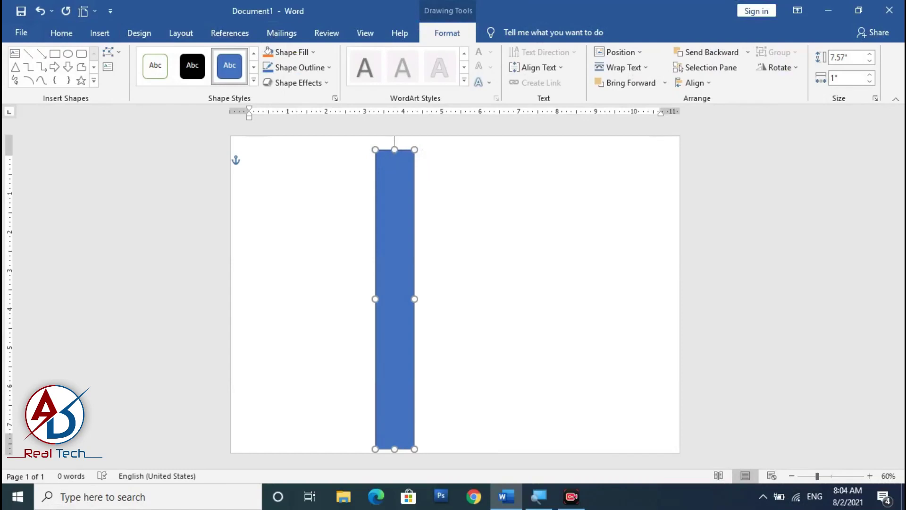
left_click(290, 66)
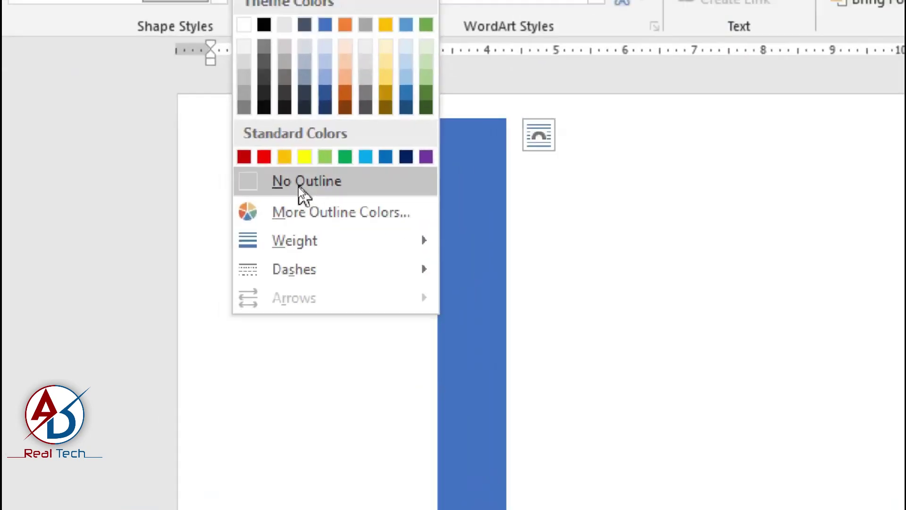
left_click(299, 185)
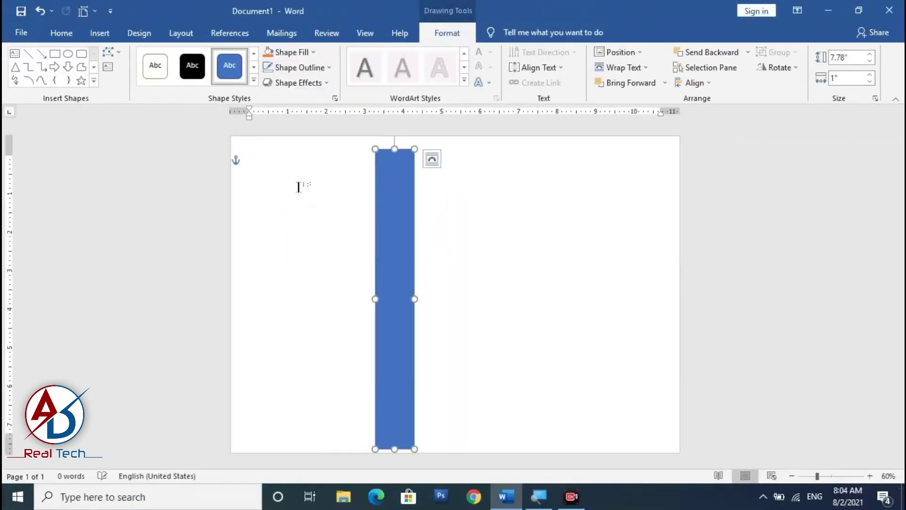
Stretch the bar to the full 8.22" page height, centre it, and adjust its width to about 1".
left_click_drag(393, 183, 449, 171)
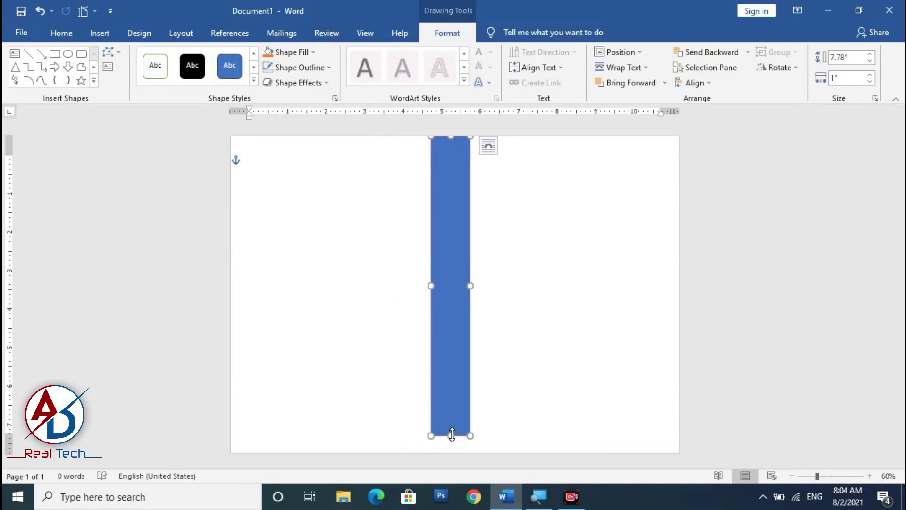
left_click_drag(452, 435, 454, 452)
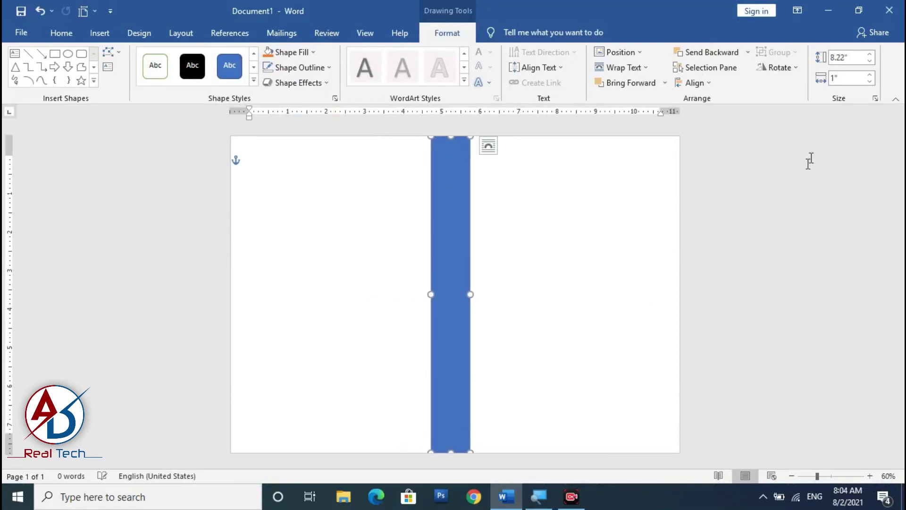
left_click(695, 83)
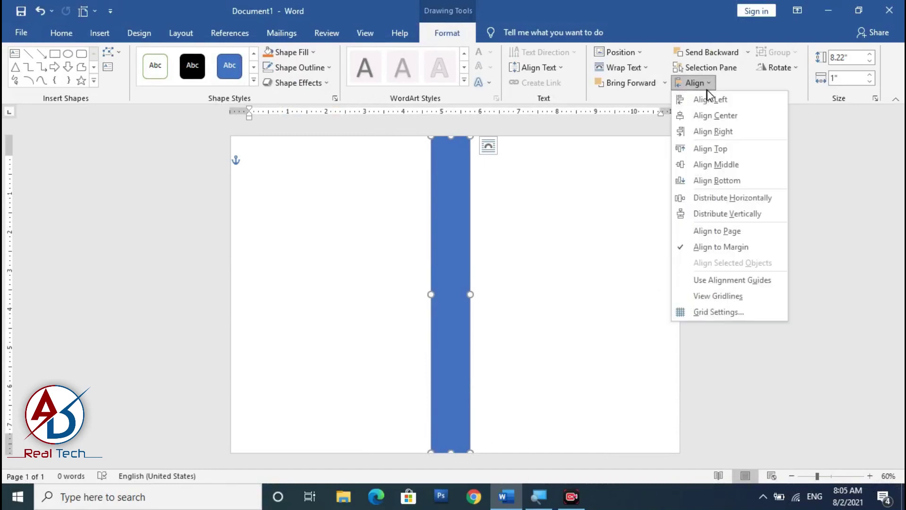
left_click(721, 117)
left_click(562, 288)
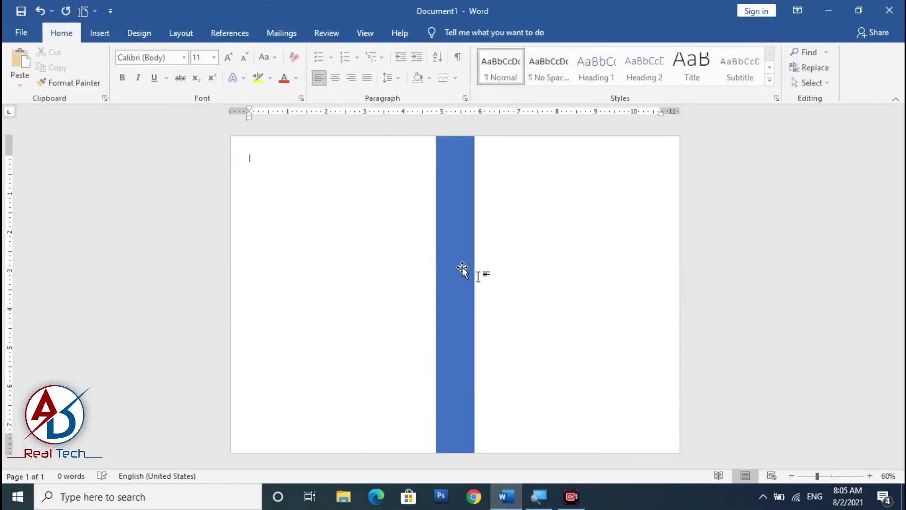
left_click(462, 304)
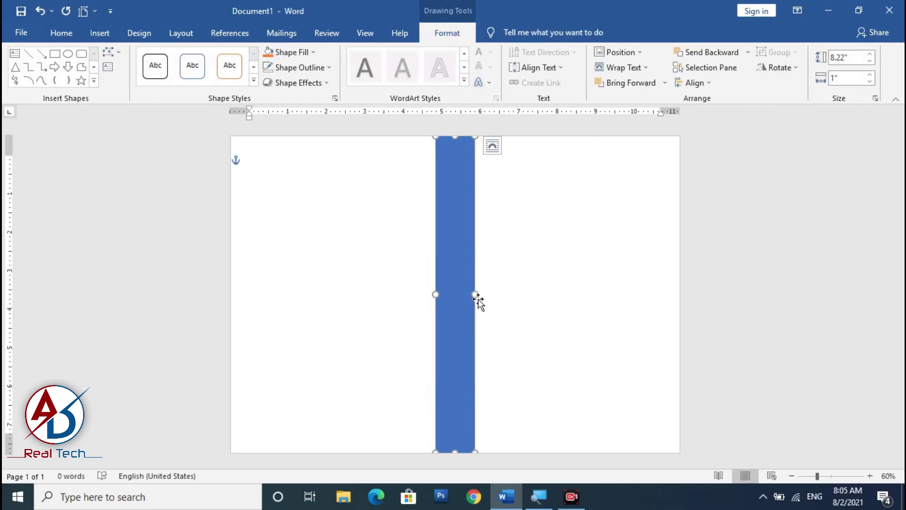
left_click_drag(475, 295, 478, 295)
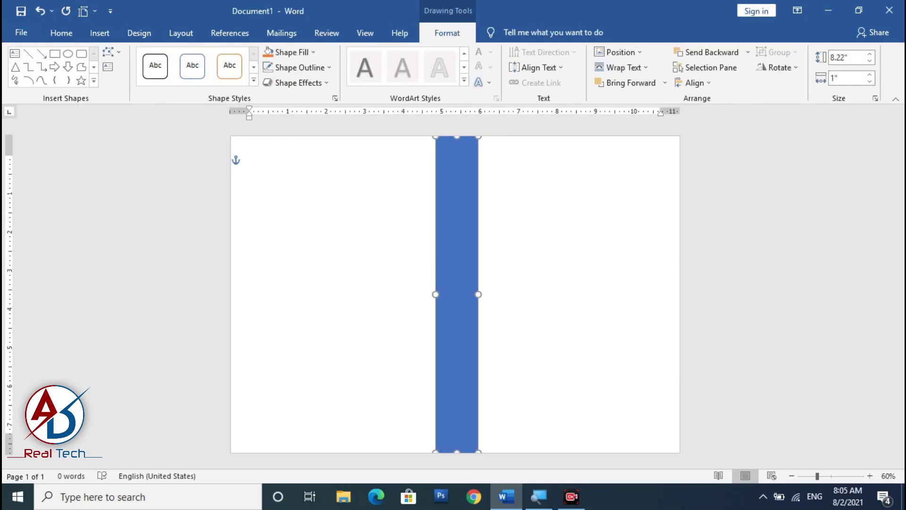
Re-centre the blue bar horizontally on the page with Align Center.
key("Escape")
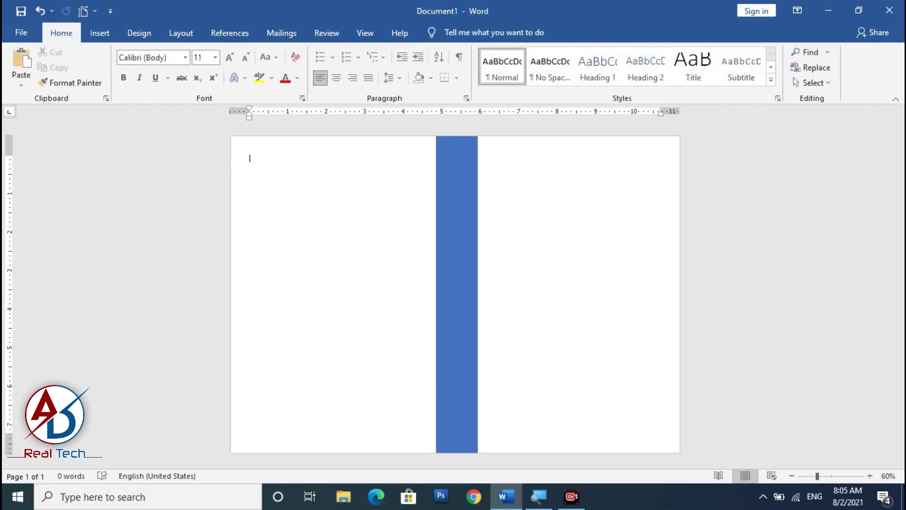
scroll(453, 293, "down", 5)
scroll(453, 293, "up", 5)
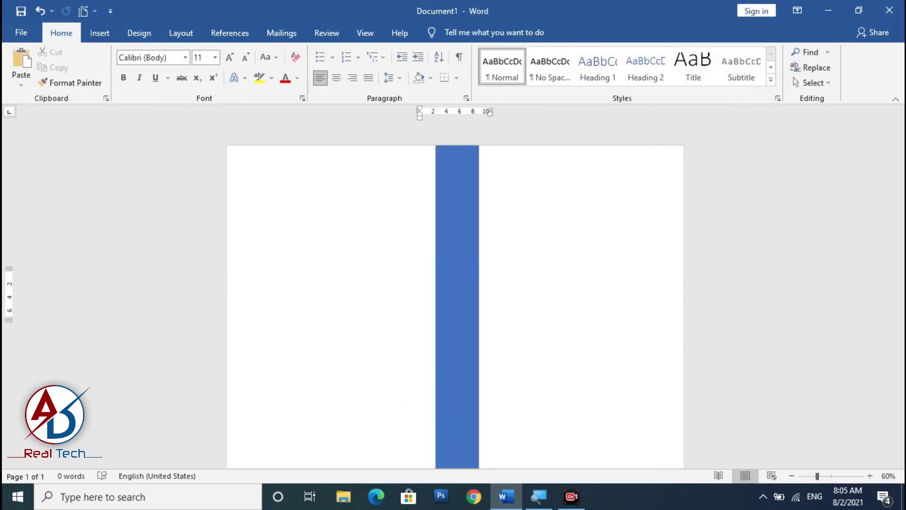
left_click(477, 307)
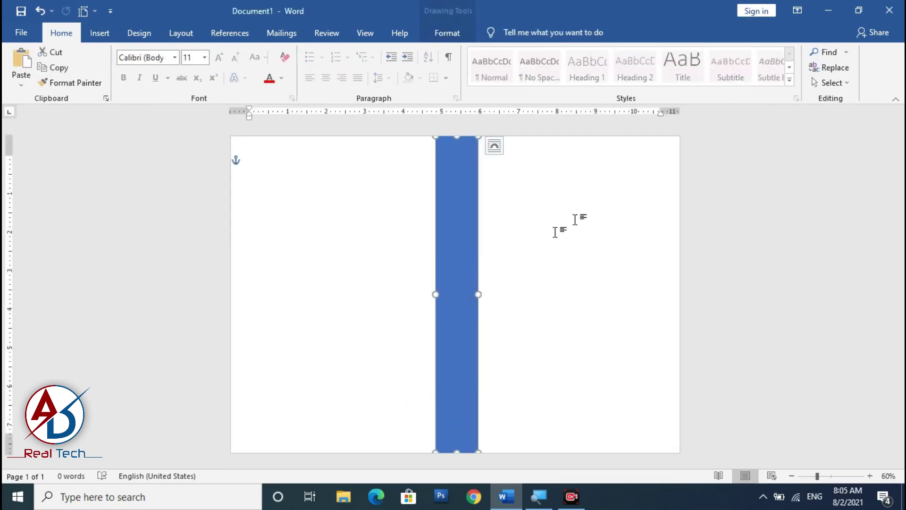
left_click(470, 31)
left_click(695, 83)
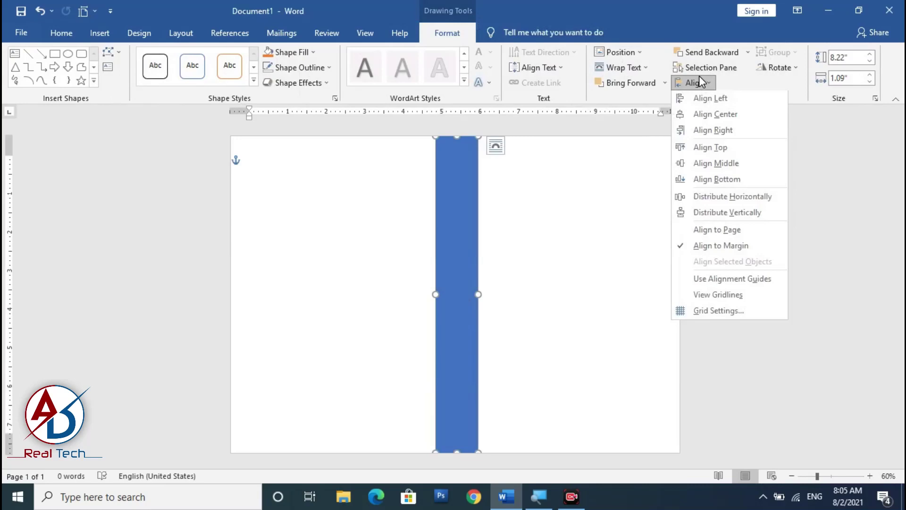
left_click(701, 116)
left_click(645, 153)
Reselect the bar and bring up its Shape Fill colour options.
scroll(538, 233, "down", 1)
scroll(538, 233, "down", 2)
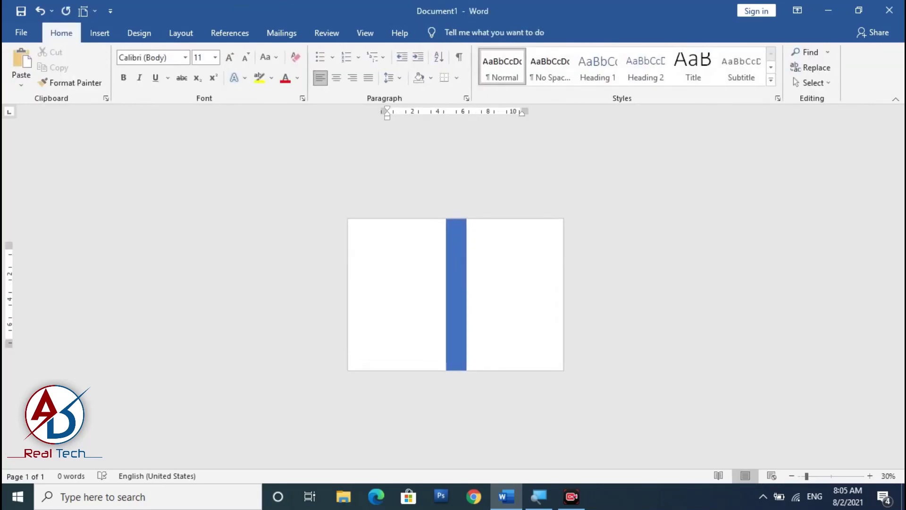
scroll(404, 210, "up", 1)
scroll(567, 320, "up", 1)
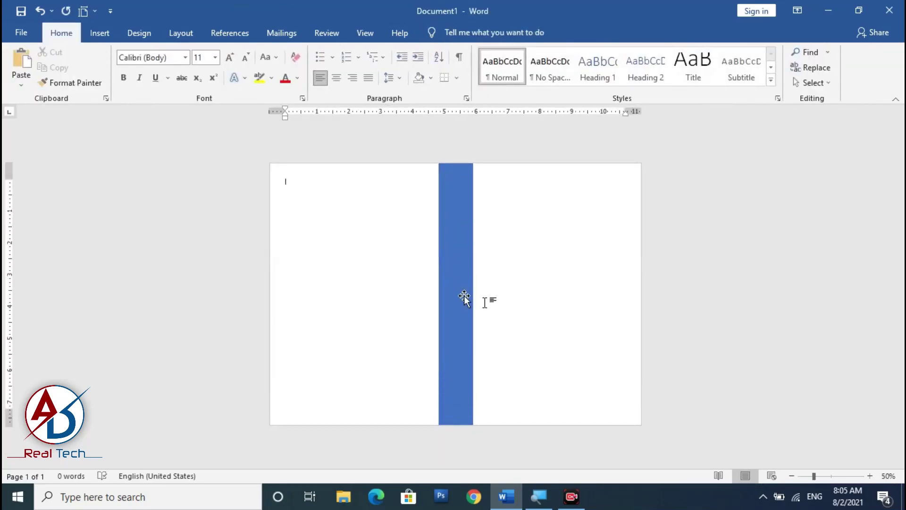
left_click(470, 253)
left_click(445, 35)
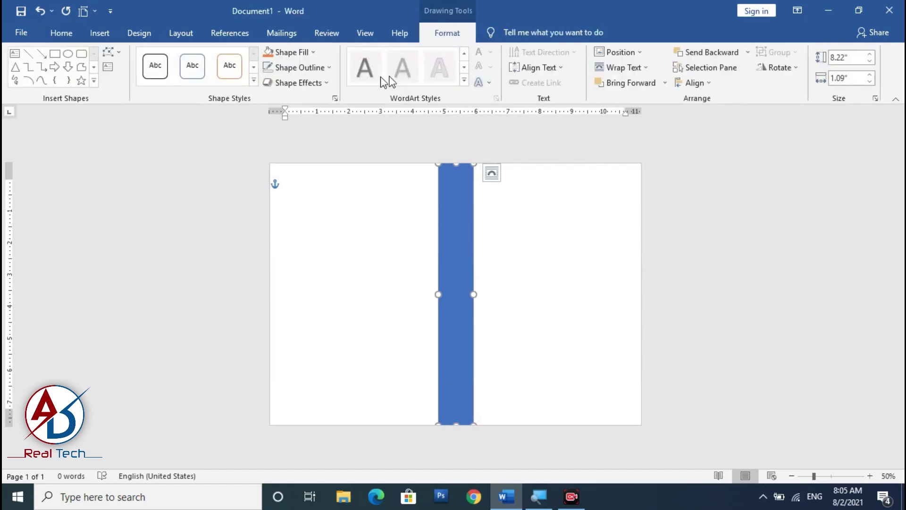
left_click(299, 50)
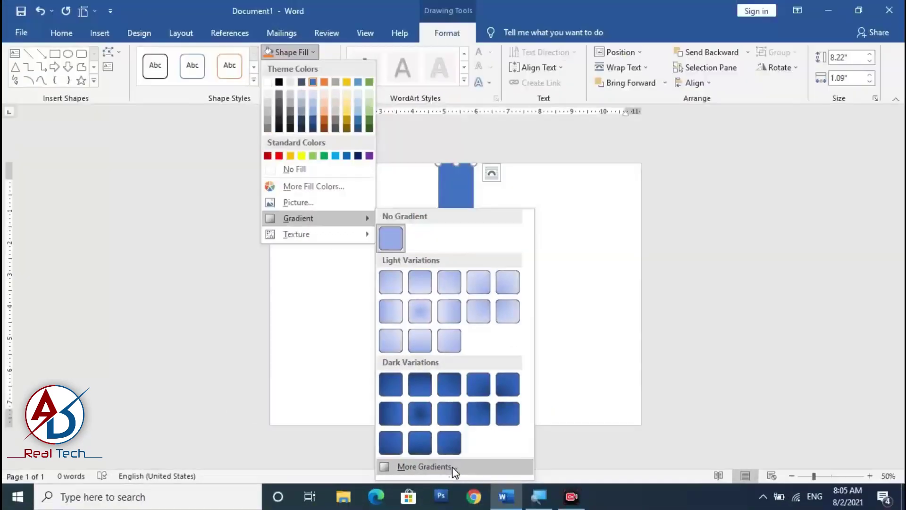
Switch the bar to a gradient fill, delete the extra stops and make the top stop gold.
left_click(427, 467)
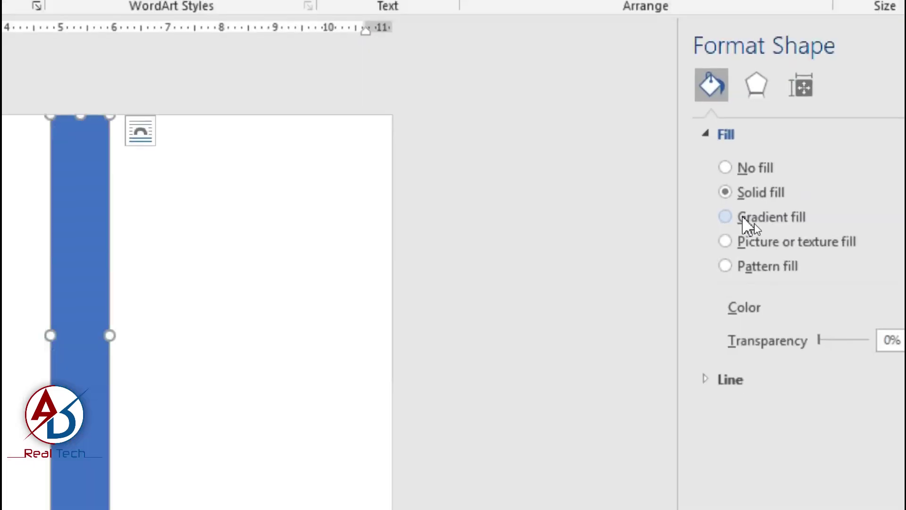
left_click(757, 225)
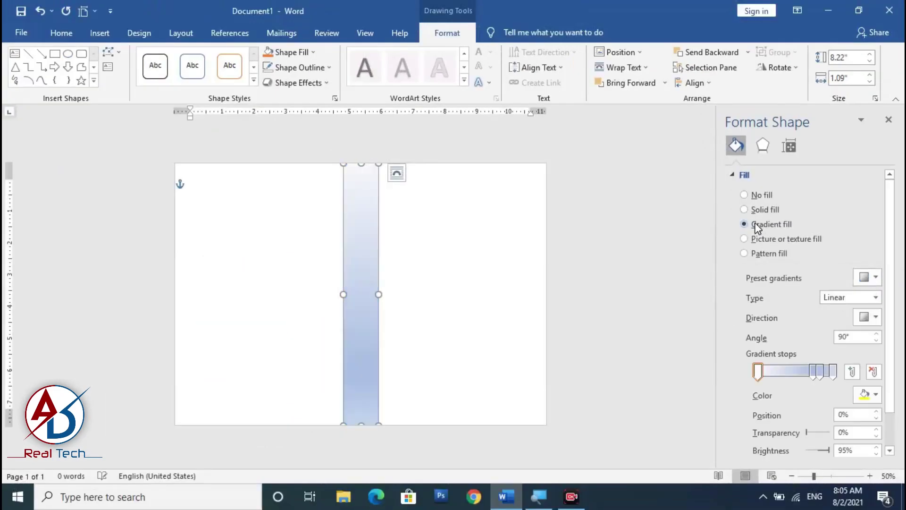
left_click(813, 376)
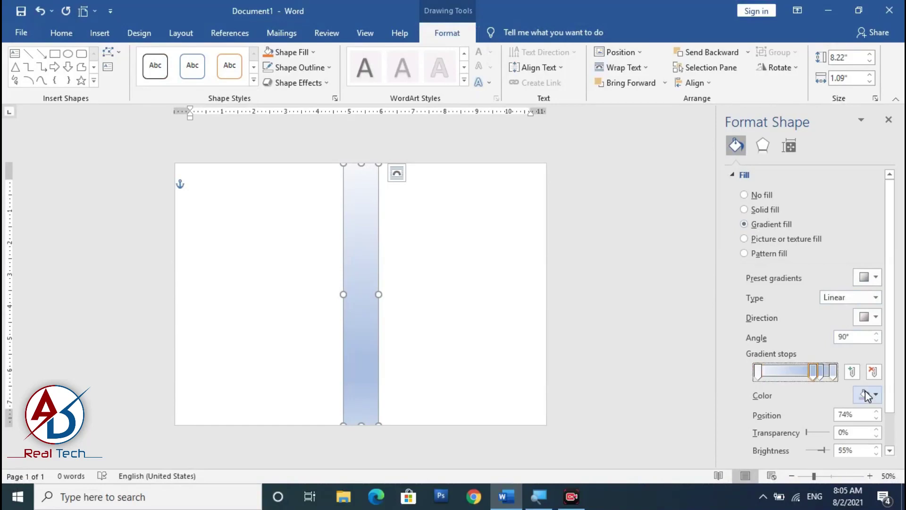
left_click(873, 372)
left_click(821, 373)
left_click(877, 374)
left_click(759, 371)
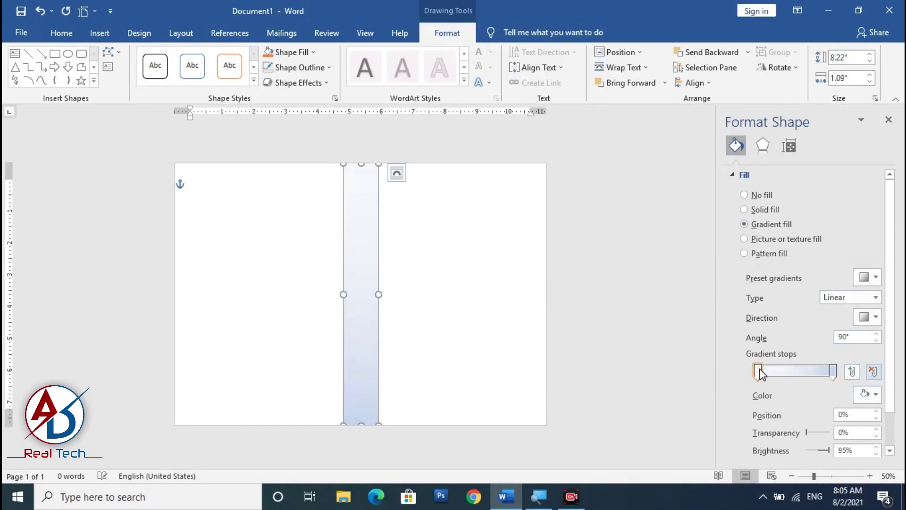
left_click(869, 394)
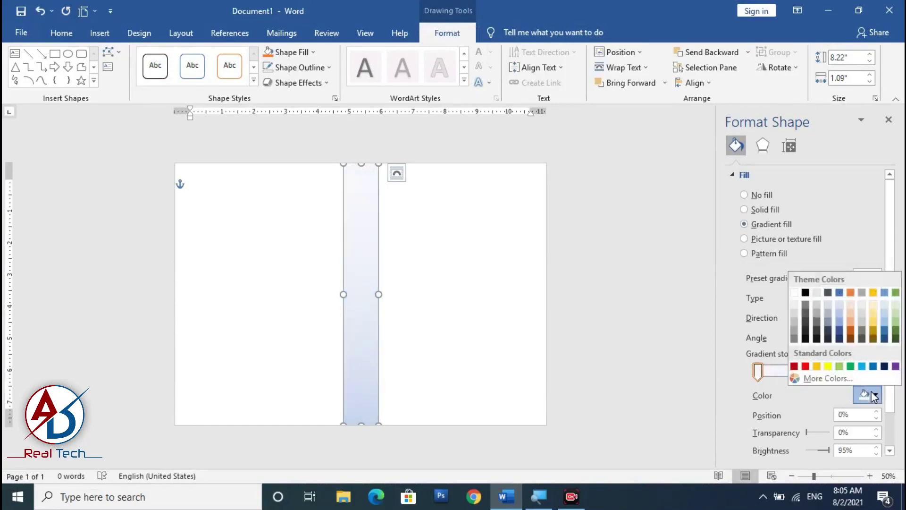
left_click(817, 367)
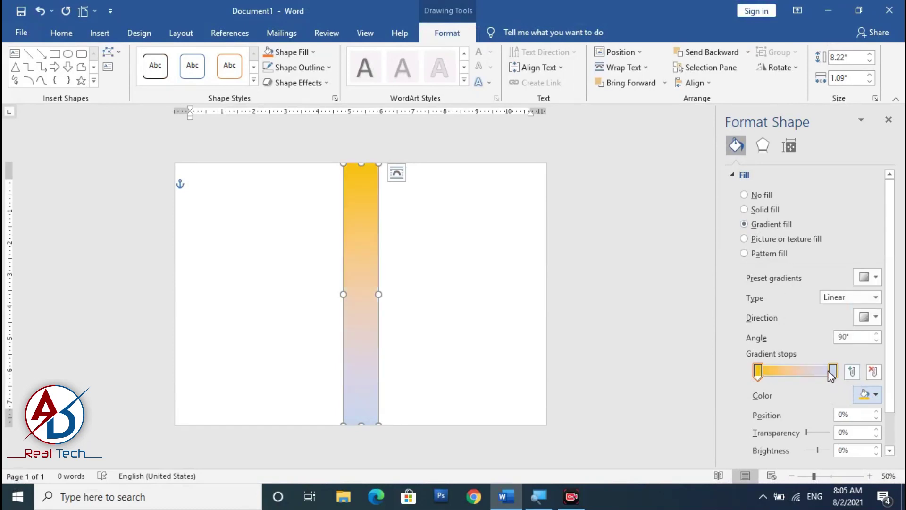
Set the ending stop to a slightly darker gold via More Colors and shift a stop to 72%.
left_click(833, 371)
left_click(869, 394)
left_click(840, 379)
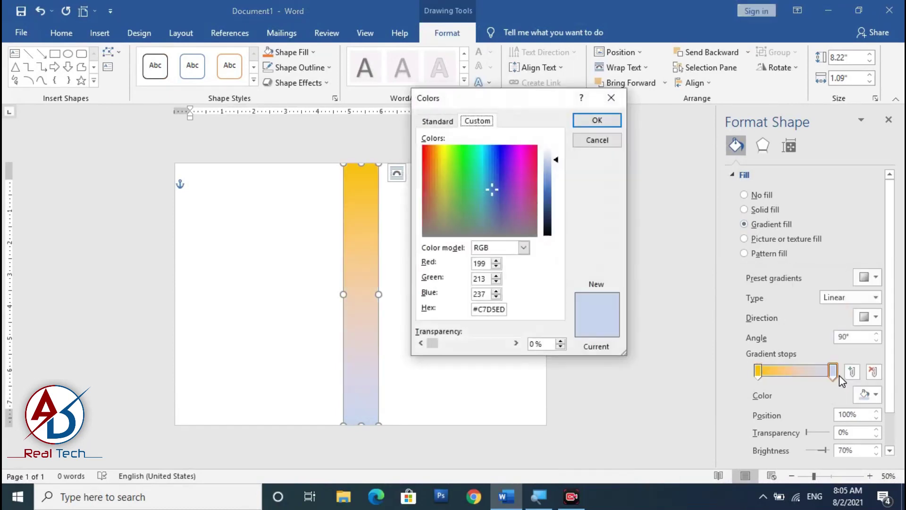
key("Return")
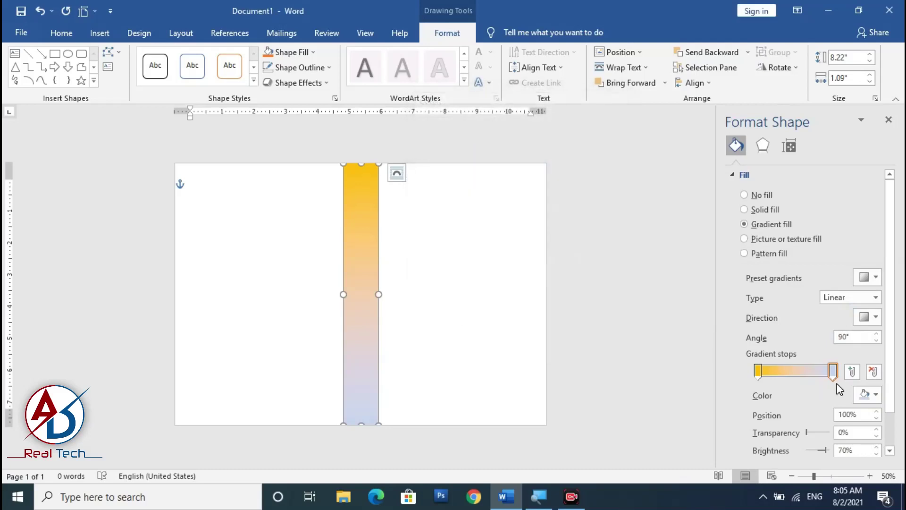
left_click(876, 398)
left_click(817, 367)
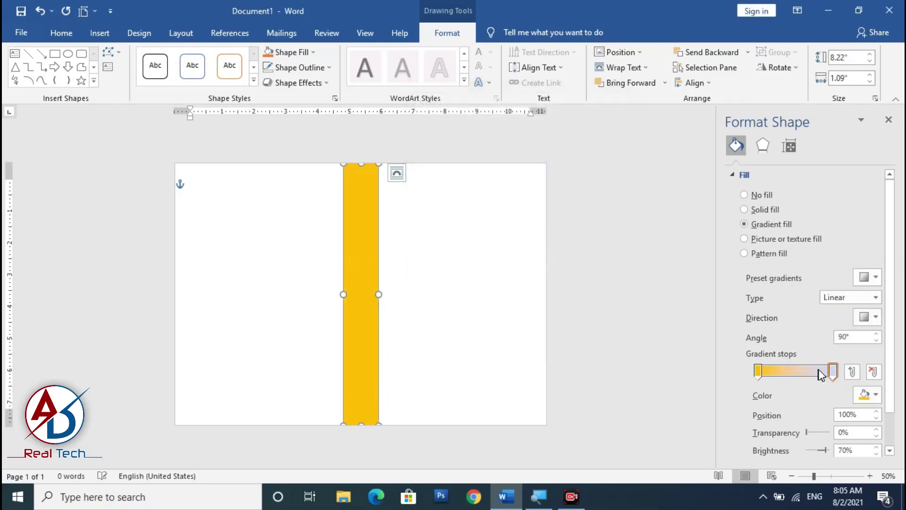
left_click(873, 399)
left_click(824, 378)
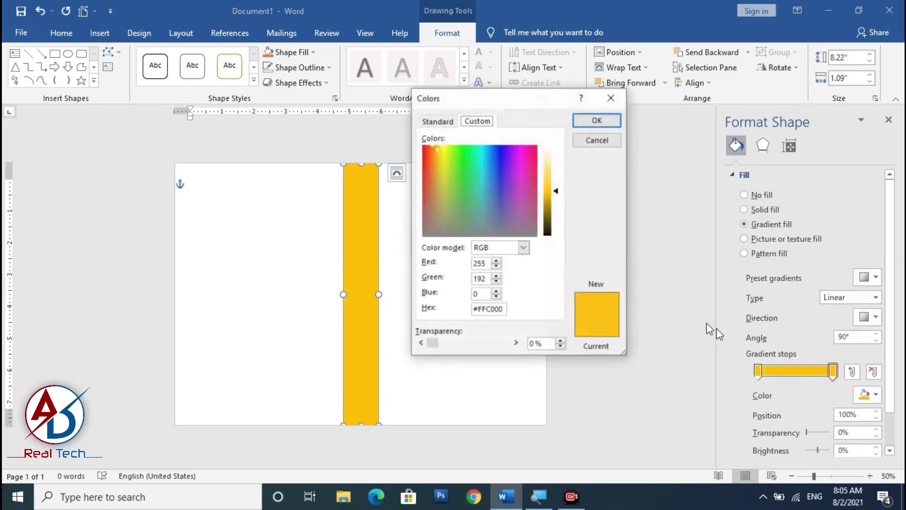
left_click_drag(556, 192, 556, 194)
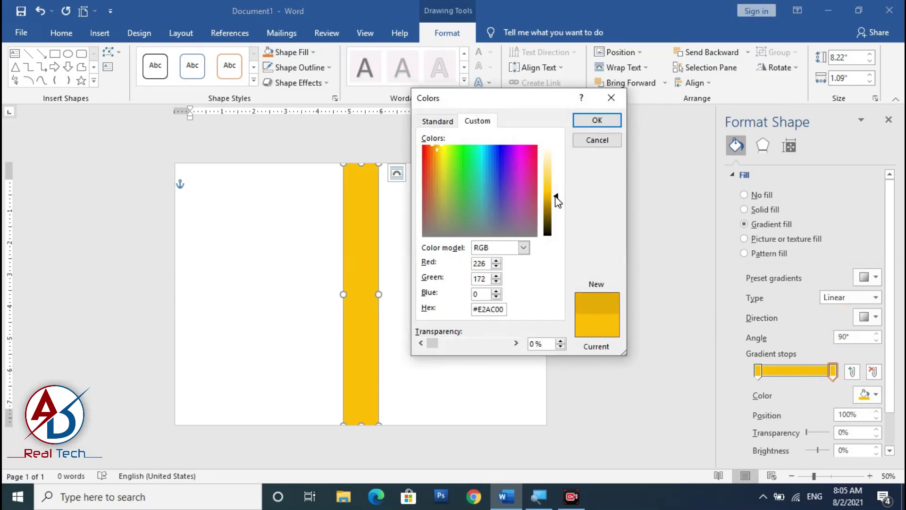
left_click(601, 120)
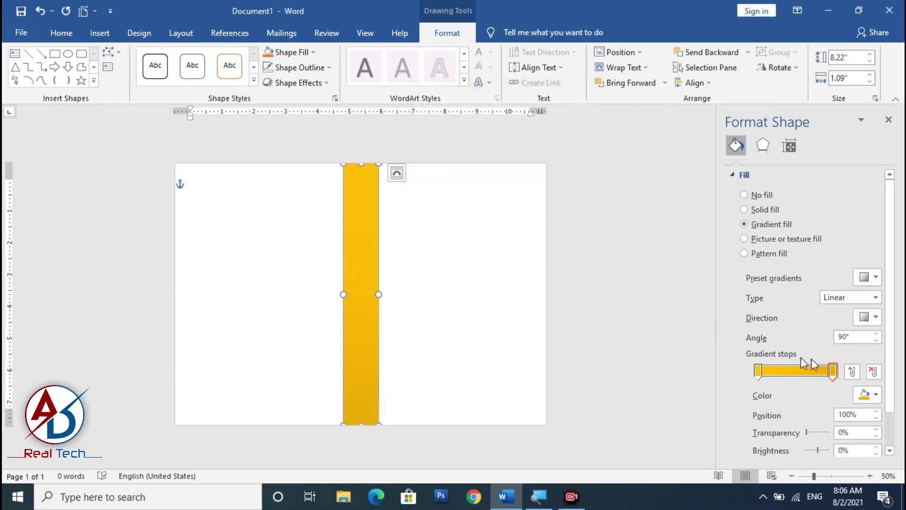
left_click_drag(834, 372, 822, 374)
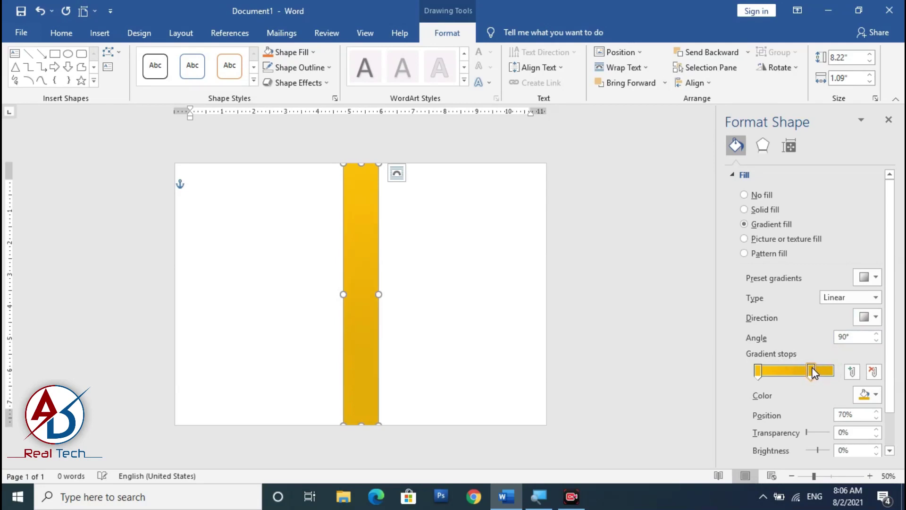
left_click_drag(814, 373, 815, 373)
Try other gradient directions, then keep the 90° top-to-bottom direction and close the pane.
left_click(875, 317)
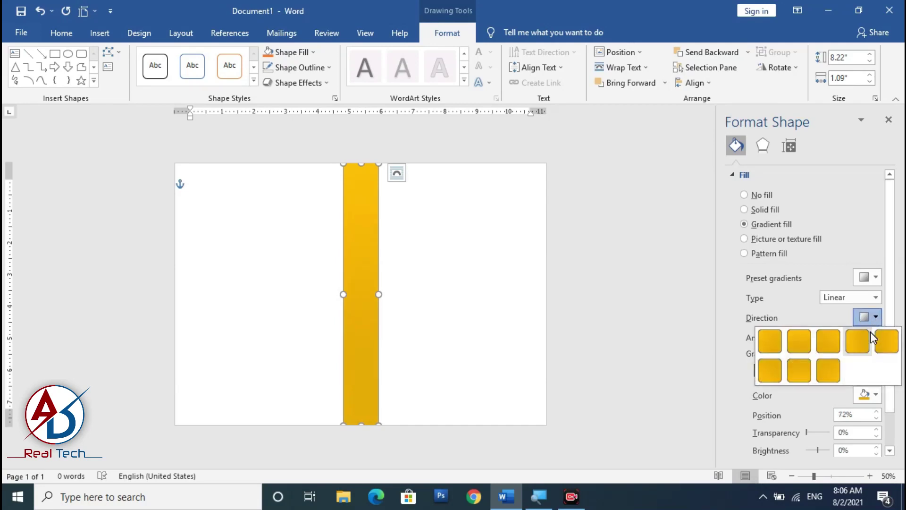
left_click(858, 342)
left_click(874, 317)
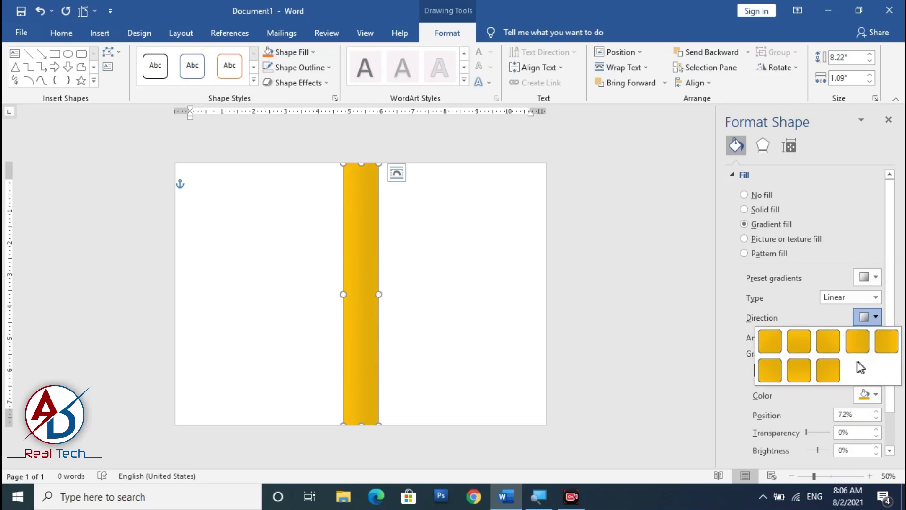
left_click(832, 372)
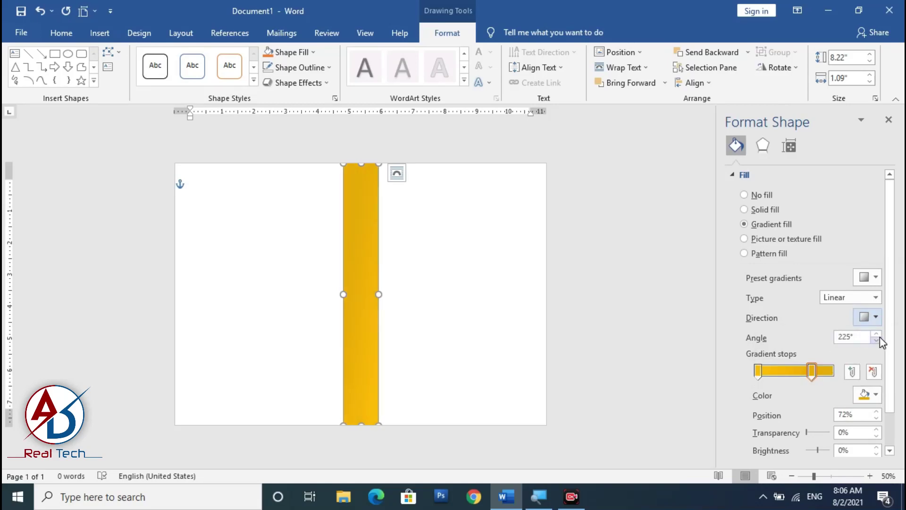
left_click(876, 317)
left_click(828, 372)
left_click(877, 318)
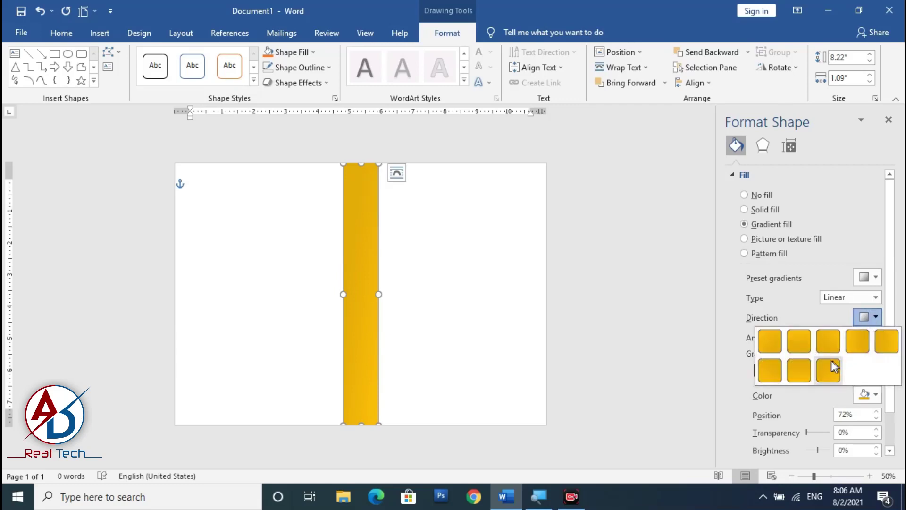
left_click(797, 346)
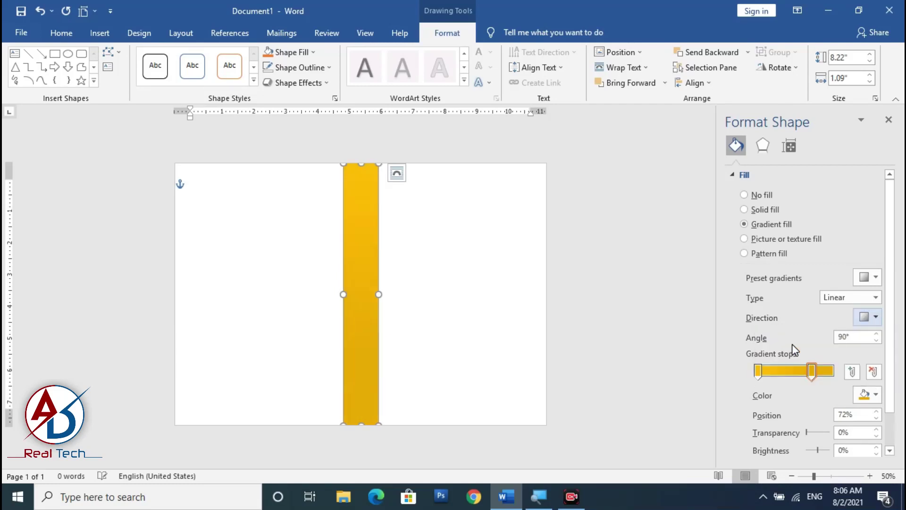
left_click(810, 373)
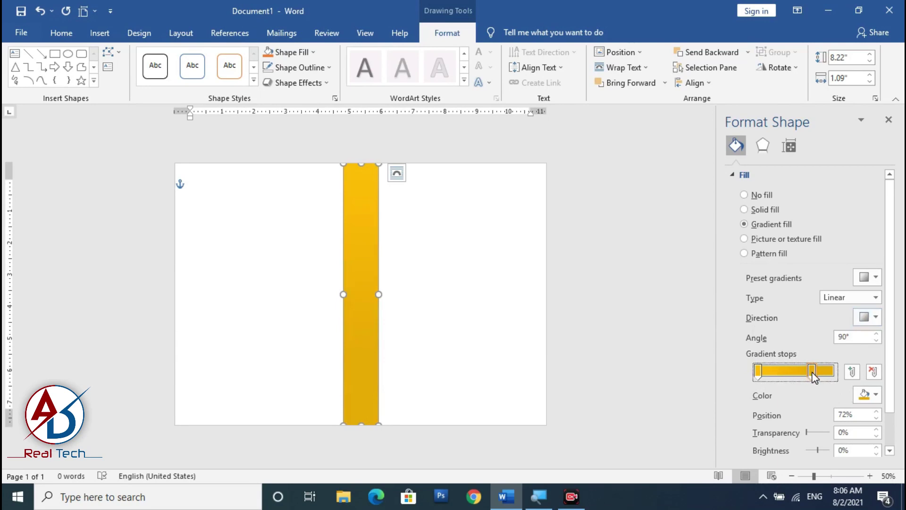
left_click(889, 120)
key("Escape")
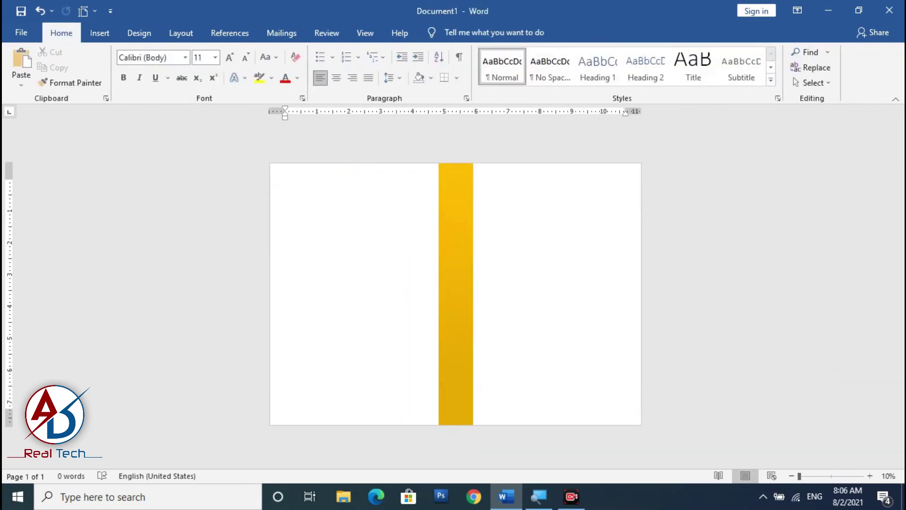
Draw a 4.65" by 3.45" right triangle beside the gold bar, flush with the page top.
scroll(456, 294, "up", 1, "ctrl")
scroll(456, 295, "down", 3, "ctrl")
scroll(456, 294, "up", 1, "ctrl")
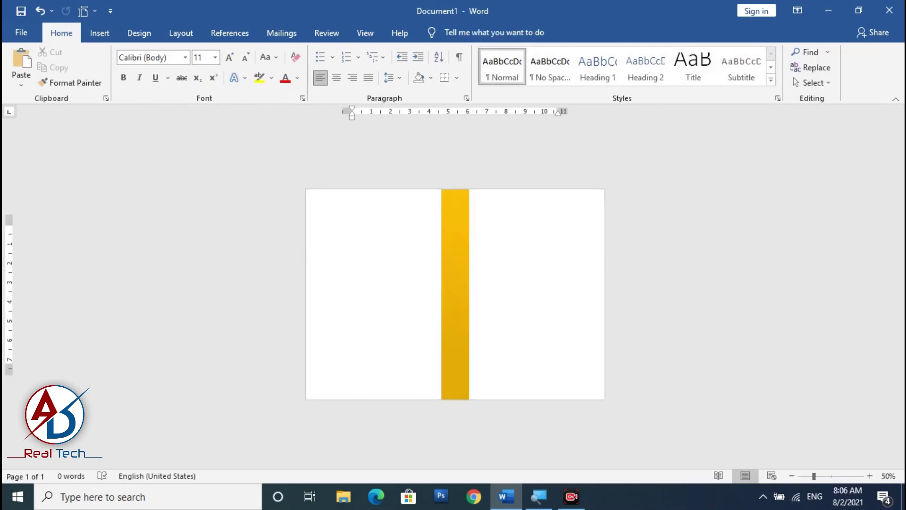
scroll(455, 294, "up", 1, "ctrl")
left_click(100, 33)
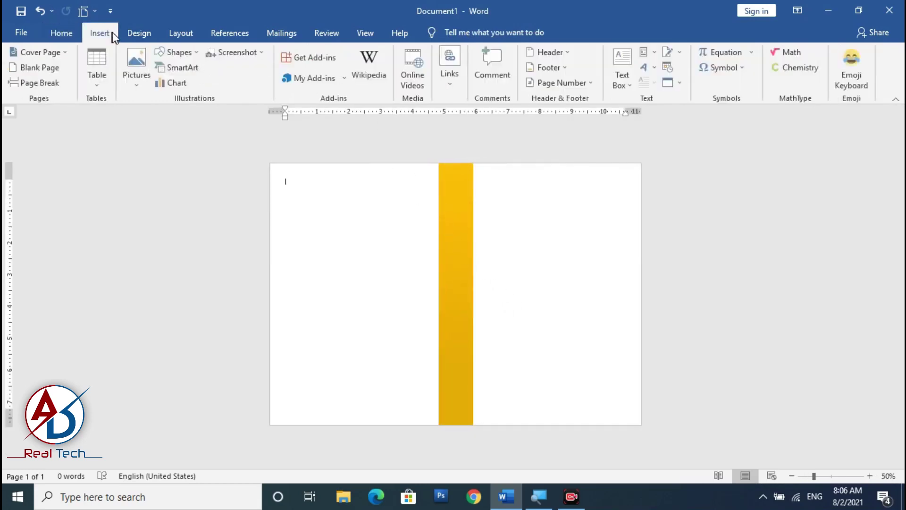
left_click(178, 52)
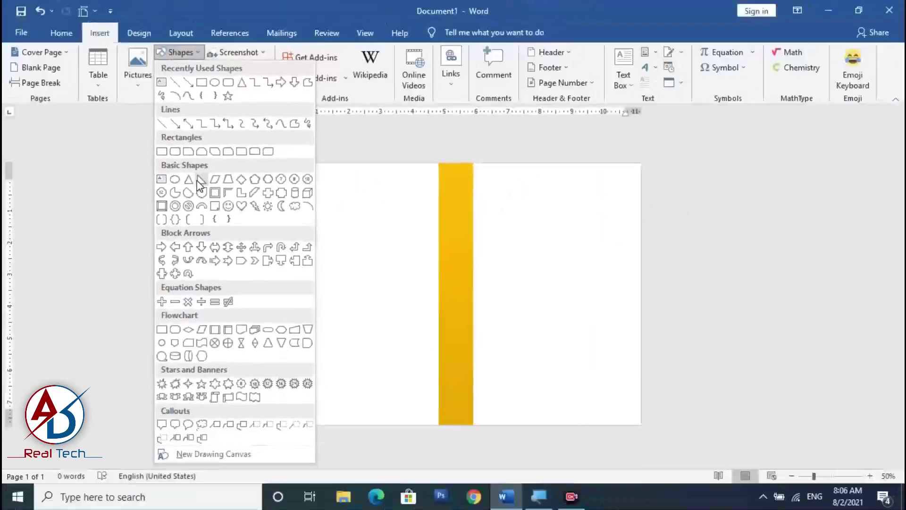
left_click(199, 181)
mouse_move(478, 190)
left_mouse_down()
mouse_move(554, 339)
mouse_move(512, 289)
mouse_move(560, 309)
left_mouse_up()
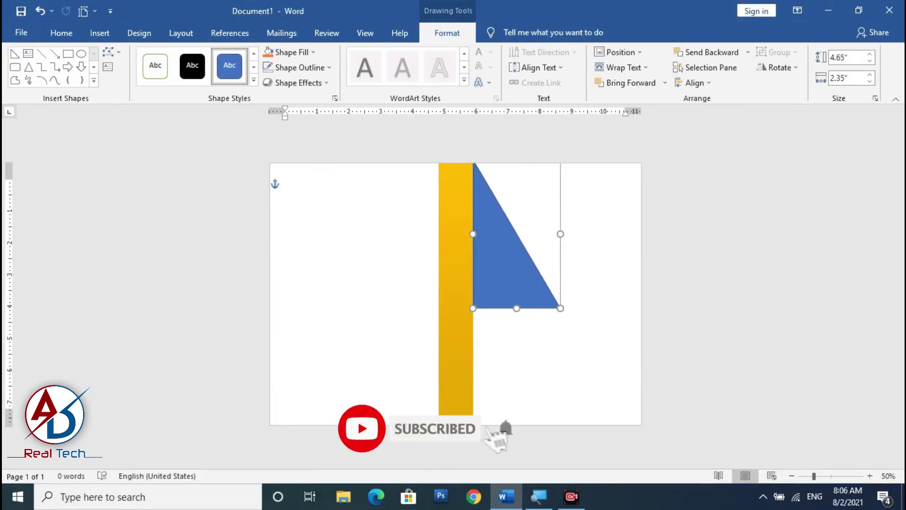
left_click_drag(561, 308, 568, 308)
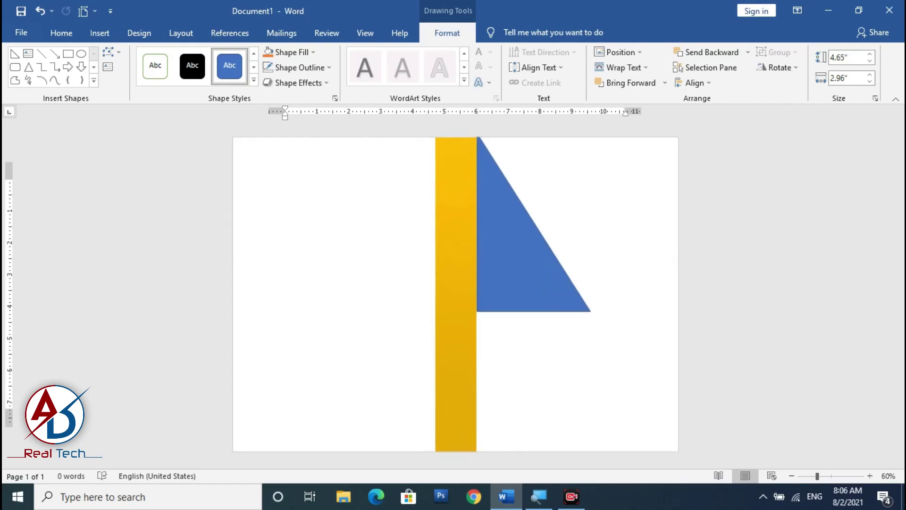
left_click(590, 311)
left_click_drag(590, 312, 609, 312)
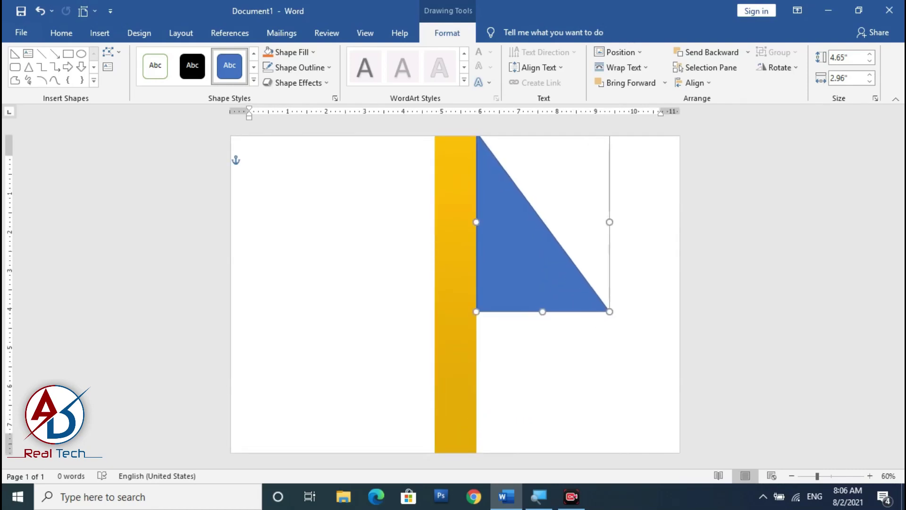
left_click_drag(517, 263, 516, 265)
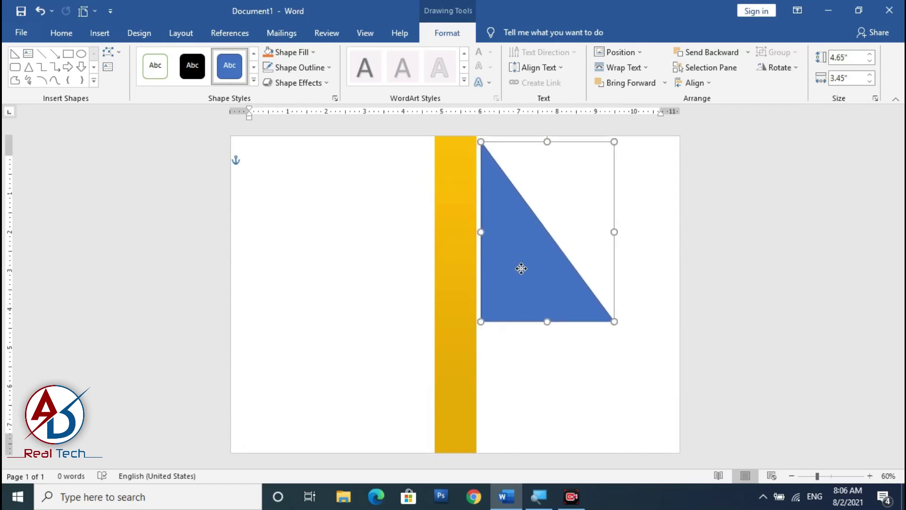
Remove the triangle's outline and bring up its fill colour choices.
left_click(302, 69)
left_click(308, 212)
left_click(512, 289)
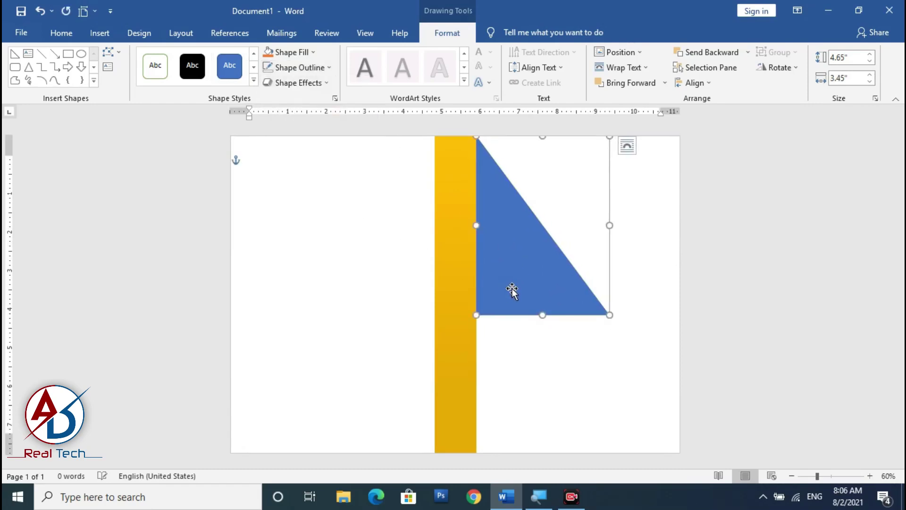
left_click(288, 52)
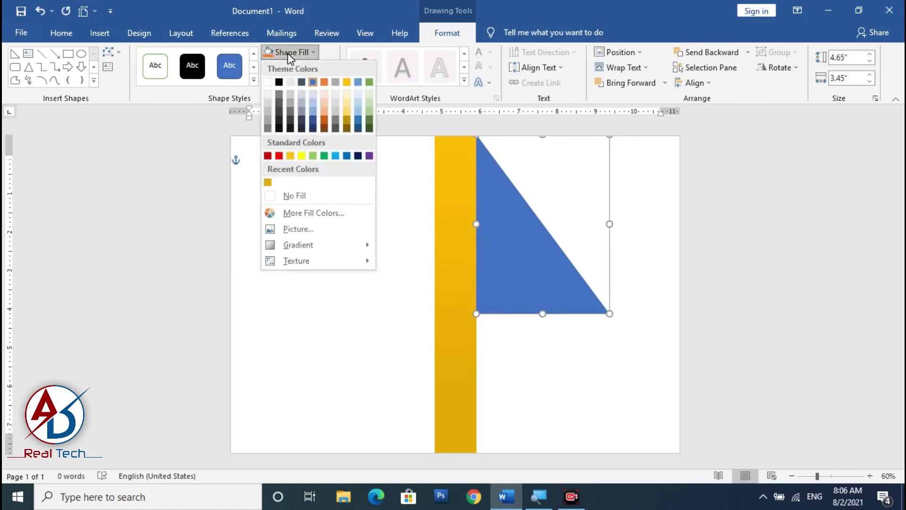
Fill the right triangle with solid gold to match the bar.
left_click(290, 156)
left_click(582, 365)
scroll(562, 349, "down", 5, "ctrl")
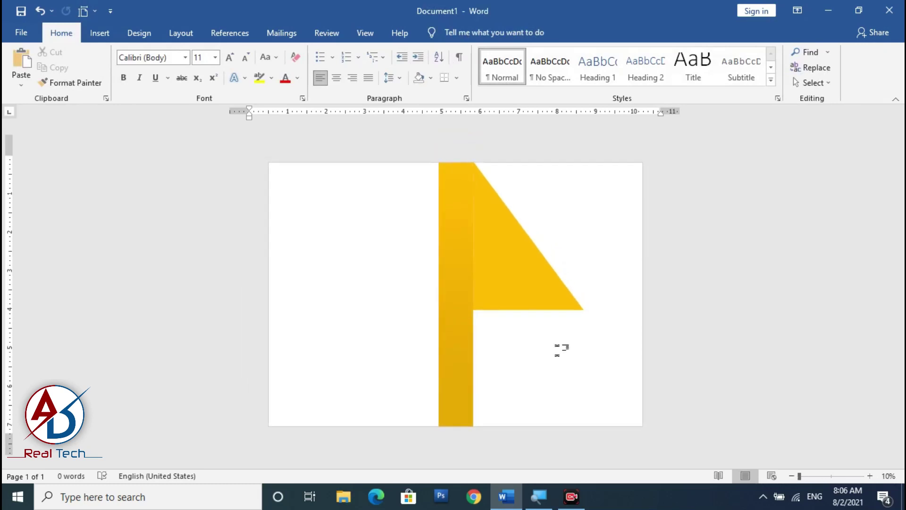
scroll(561, 350, "up", 4, "ctrl")
scroll(562, 349, "up", 4, "ctrl")
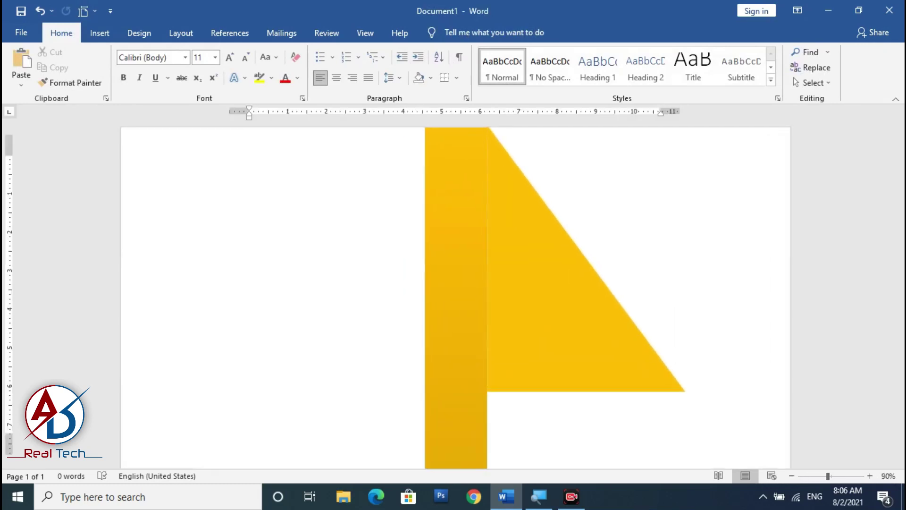
Widen the gold triangle slightly to the right with its right-middle handle.
left_click(540, 329)
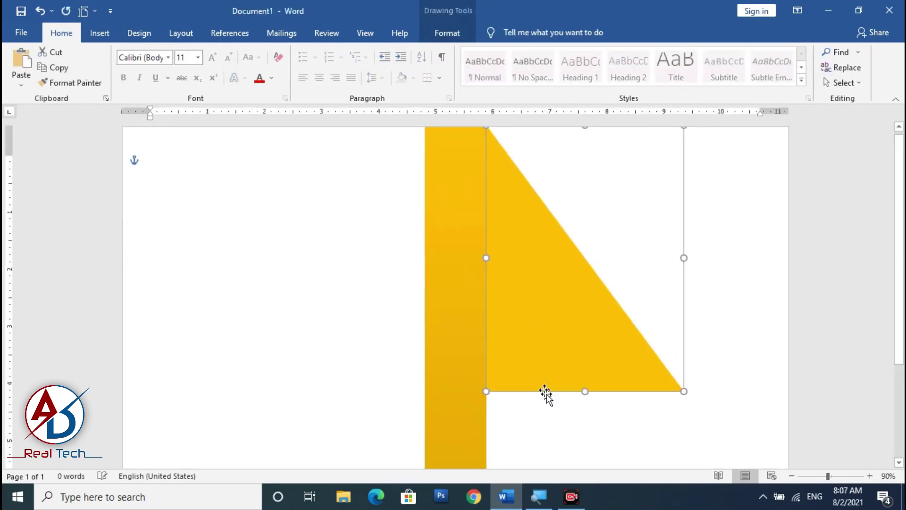
key("Escape")
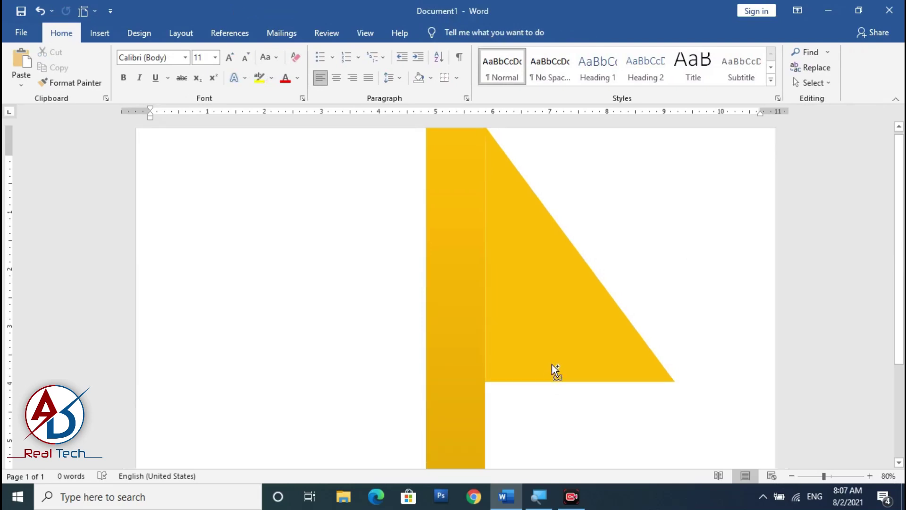
scroll(551, 364, "down", 3, "ctrl")
scroll(455, 294, "down", 1, "ctrl")
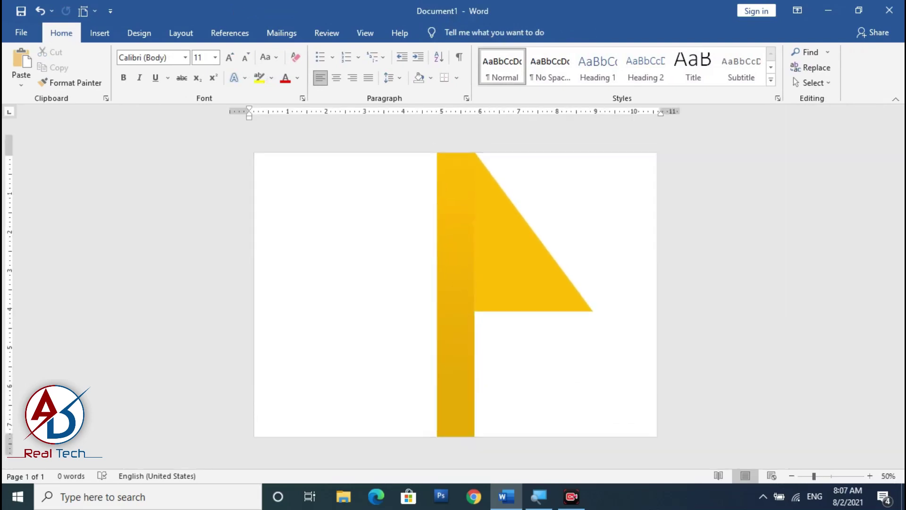
scroll(455, 294, "down", 3, "ctrl")
scroll(455, 294, "up", 3, "ctrl")
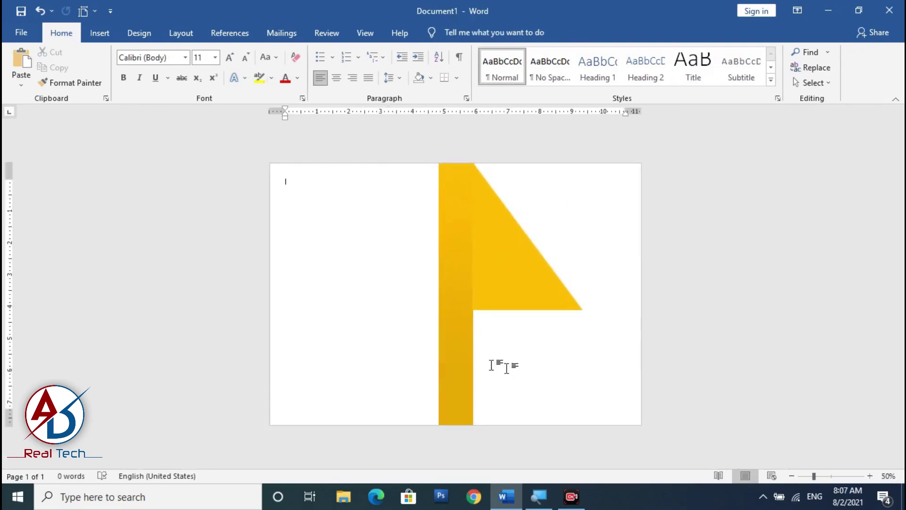
left_click(569, 299)
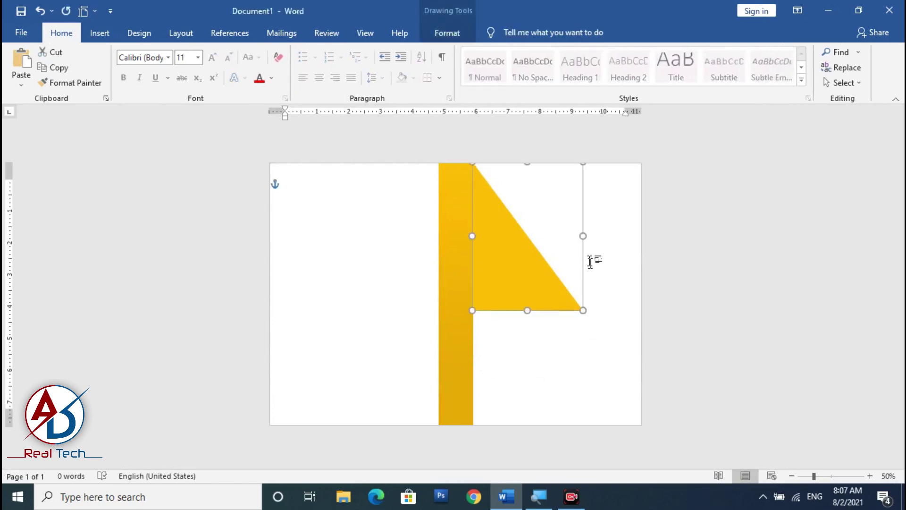
left_click_drag(583, 236, 596, 237)
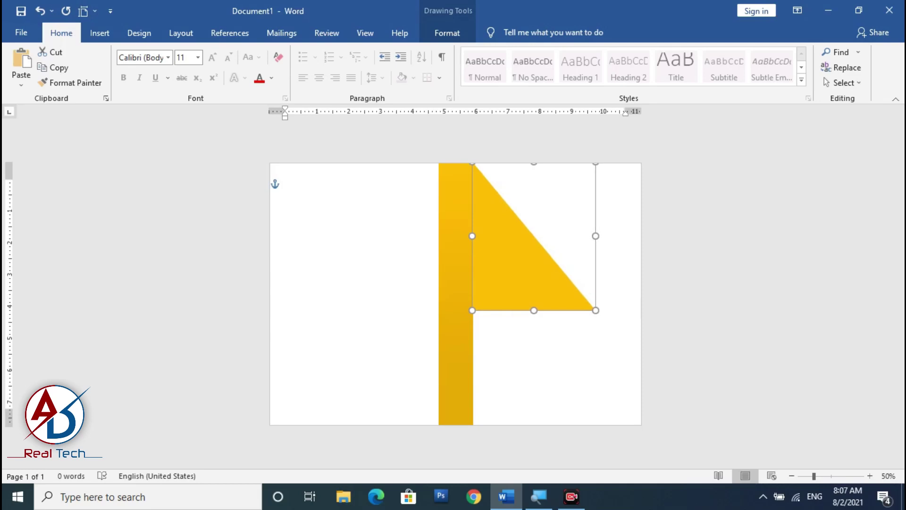
left_click(211, 196)
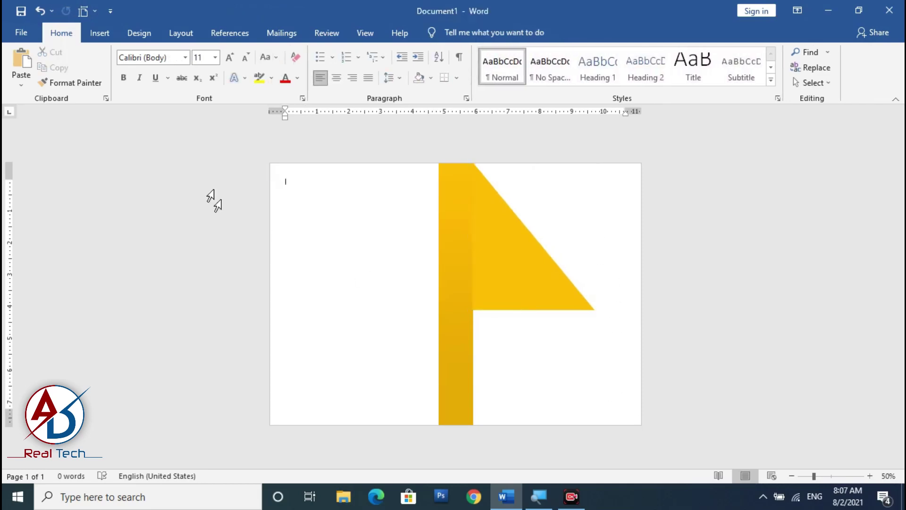
left_click(99, 33)
left_click(178, 52)
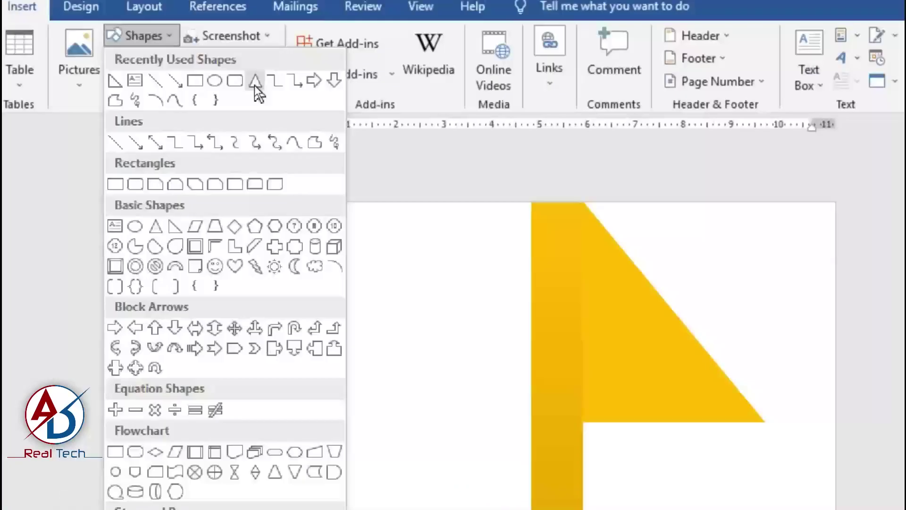
left_click(254, 85)
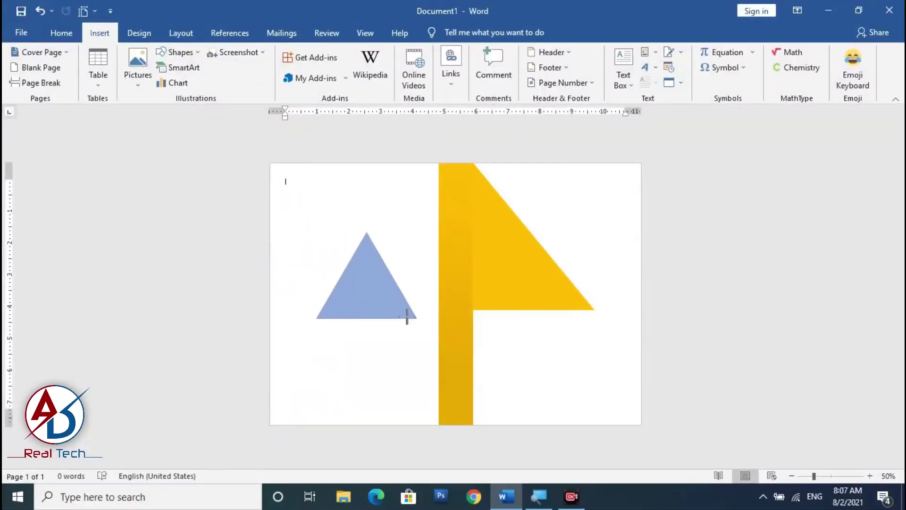
left_click(399, 307)
mouse_move(366, 212)
left_mouse_down()
mouse_move(274, 285)
mouse_move(348, 338)
left_mouse_up()
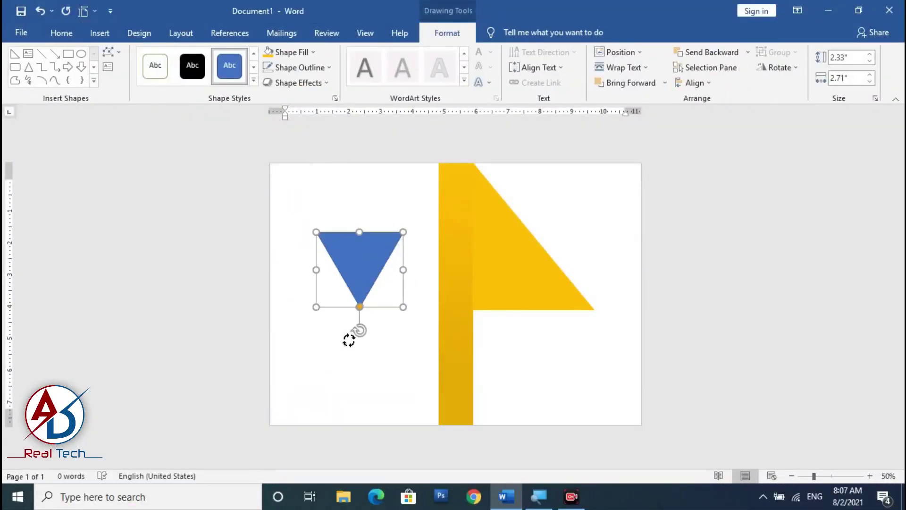
left_click_drag(372, 269, 552, 198)
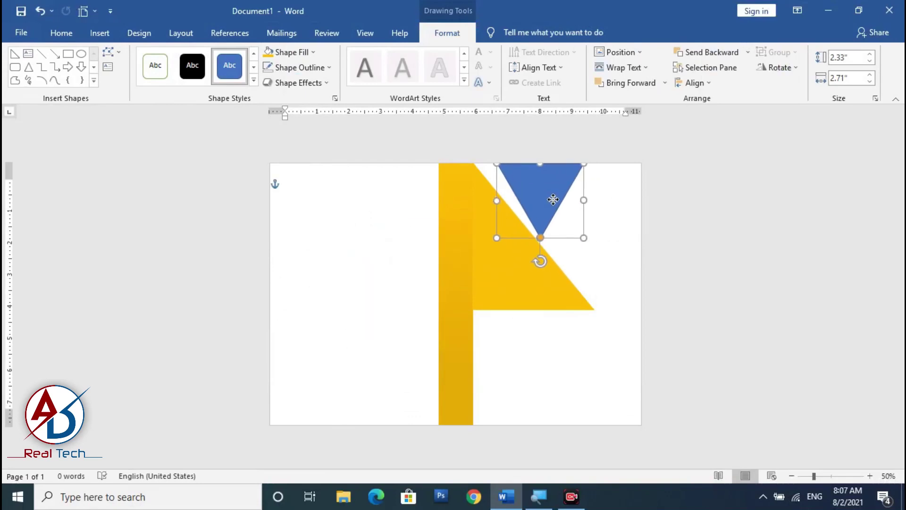
scroll(553, 289, "up", 4, "ctrl")
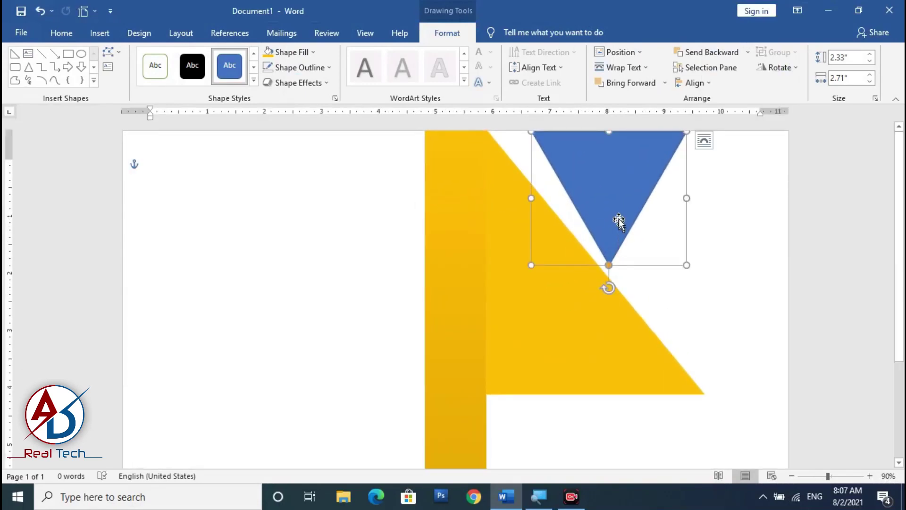
left_click_drag(619, 219, 598, 214)
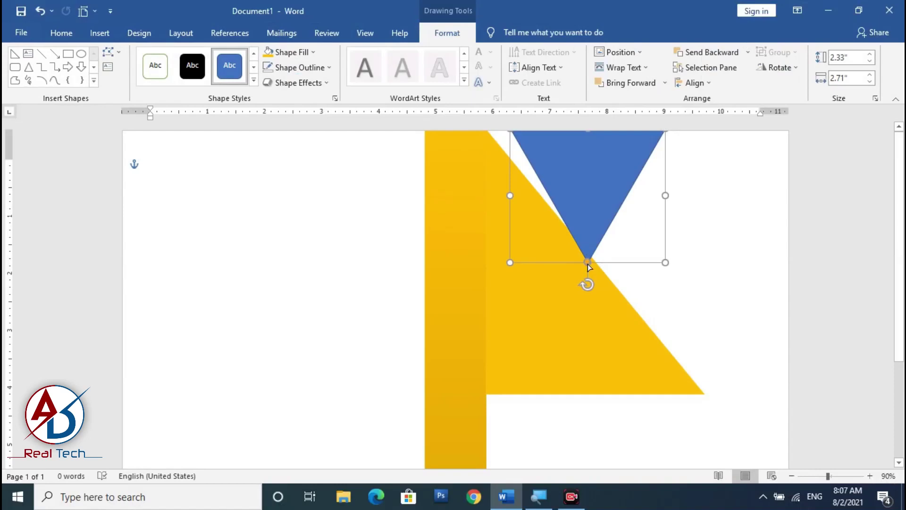
mouse_move(588, 263)
left_mouse_down()
mouse_move(618, 235)
mouse_move(611, 231)
left_mouse_up()
left_click_drag(681, 194, 698, 196)
key("Delete")
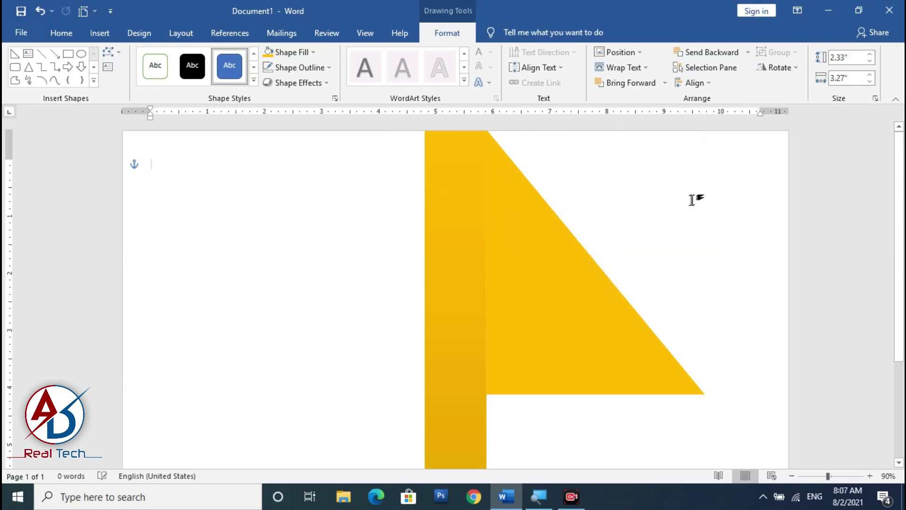
scroll(394, 228, "down", 2)
Draw a blue isosceles triangle and flip it to point downward.
scroll(423, 350, "down", 6)
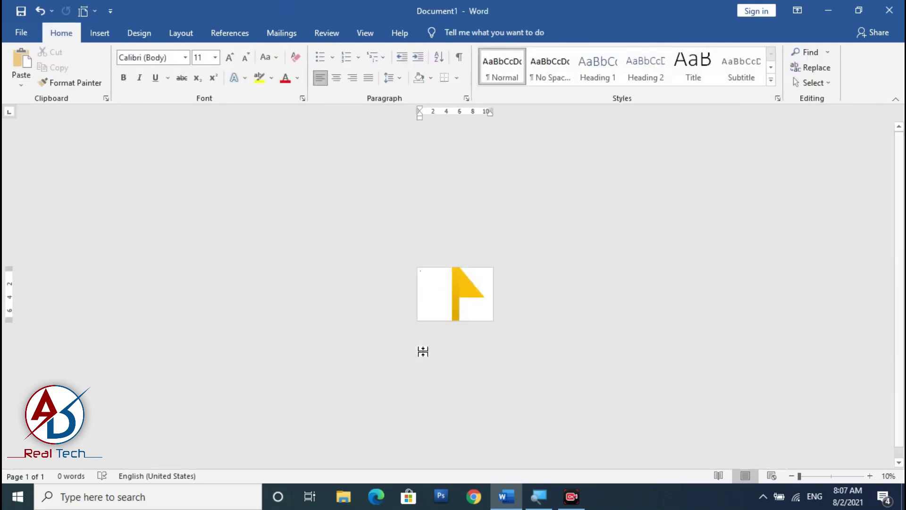
scroll(423, 352, "up", 4)
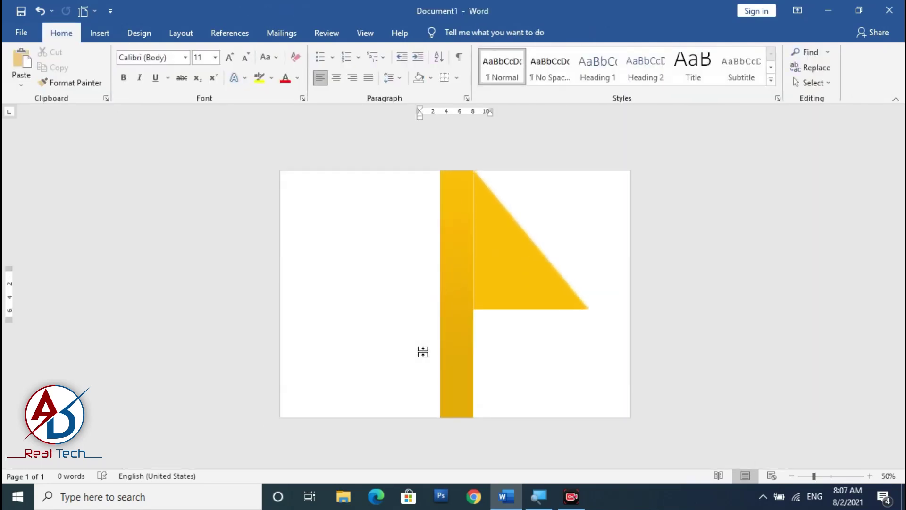
left_click(100, 33)
left_click(181, 52)
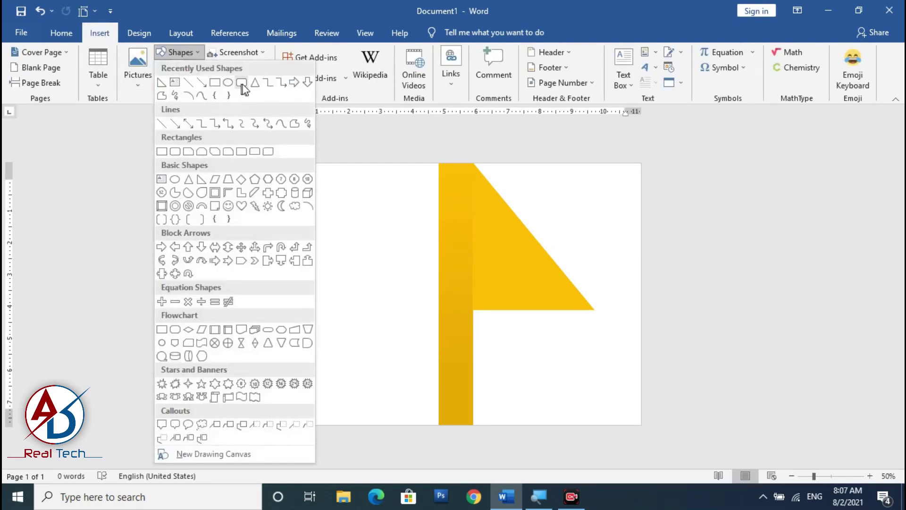
left_click(255, 83)
left_click_drag(335, 248, 442, 340)
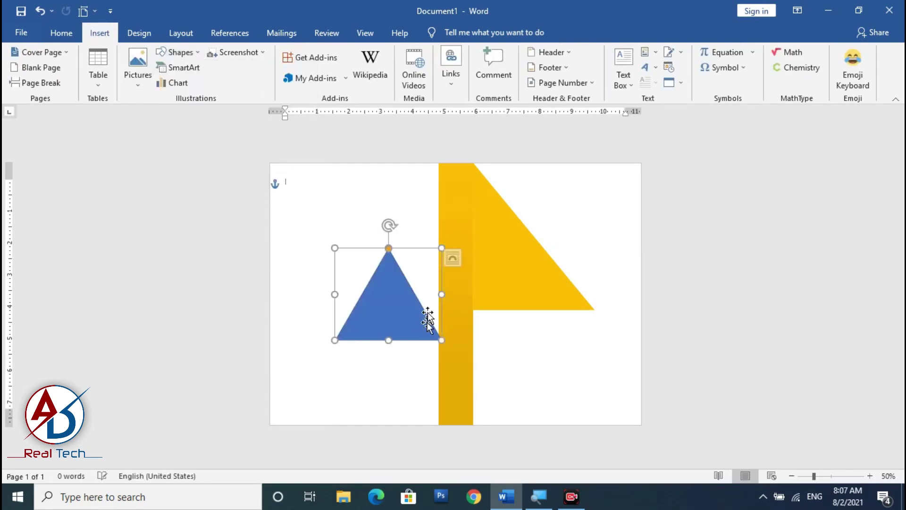
left_click_drag(389, 226, 376, 372)
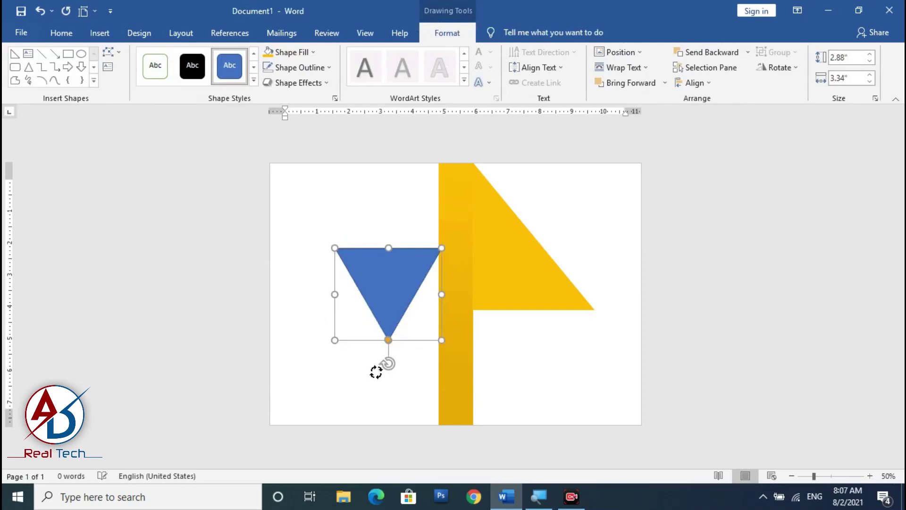
Remove the triangle's outline and move it to the page top over the gold triangle.
left_click(297, 71)
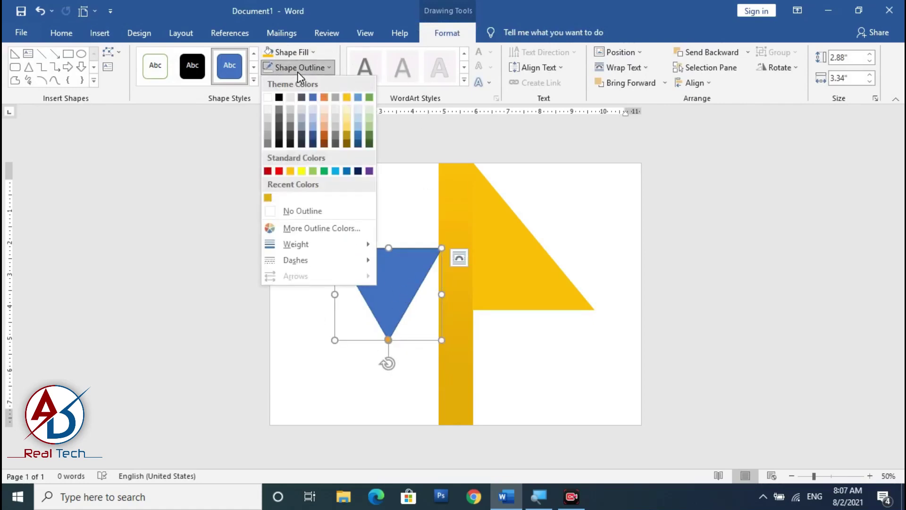
left_click(305, 213)
left_click_drag(382, 295, 536, 210)
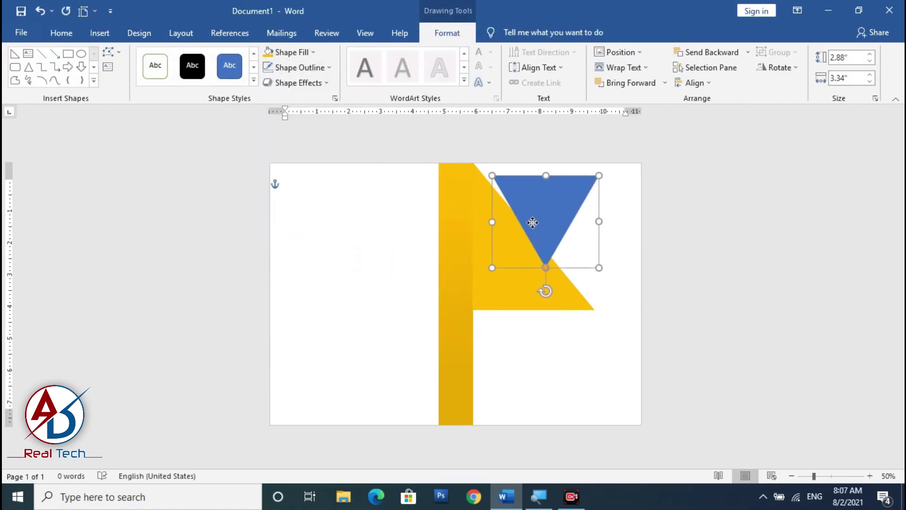
scroll(582, 329, "up", 4)
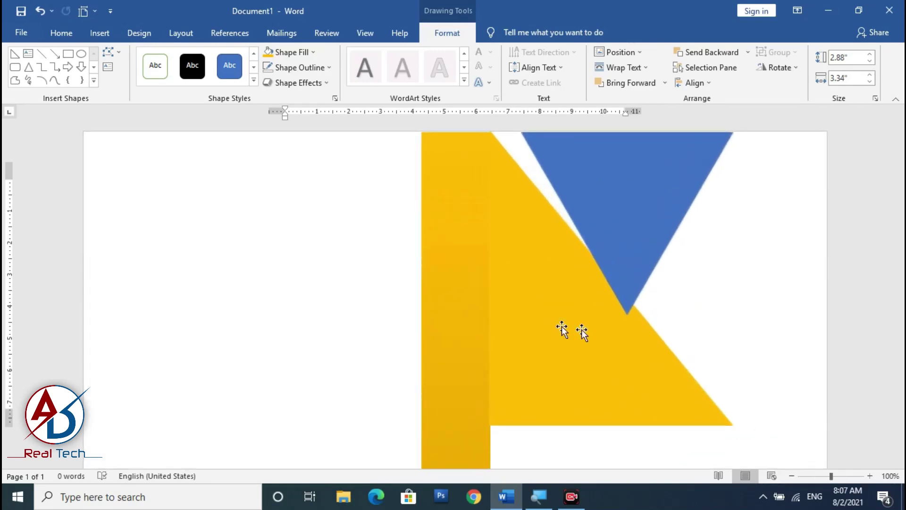
left_click(588, 331)
left_click(113, 52)
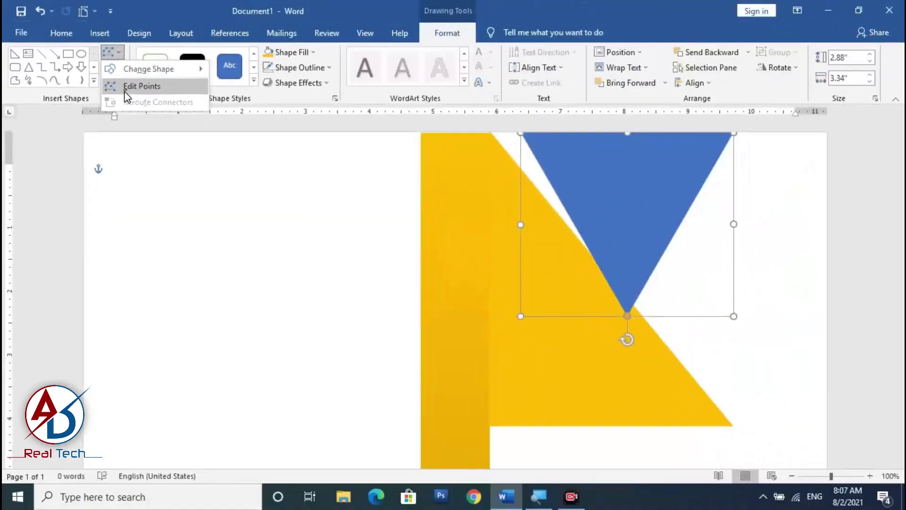
Resize the blue triangle shorter and wider, and shift it slightly left.
left_click(125, 91)
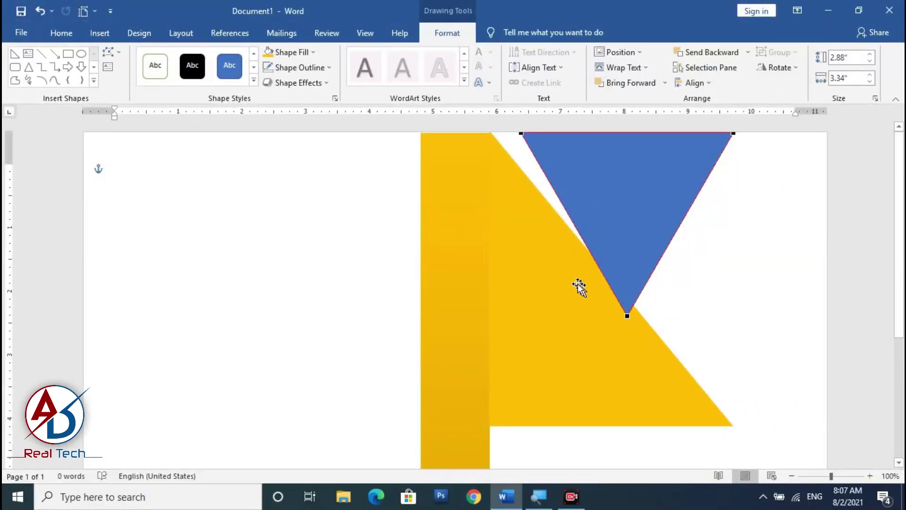
left_click(569, 330)
left_click(633, 243)
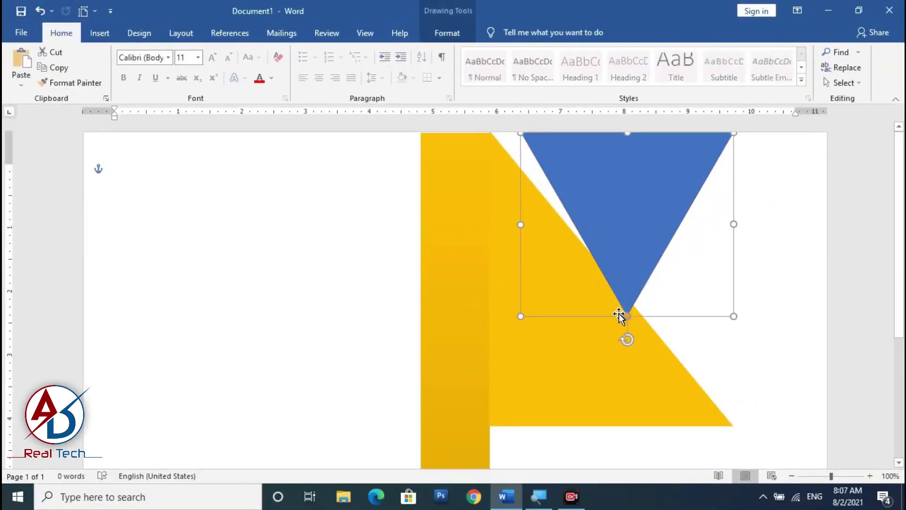
mouse_move(733, 317)
left_mouse_down()
mouse_move(742, 263)
mouse_move(750, 263)
left_mouse_up()
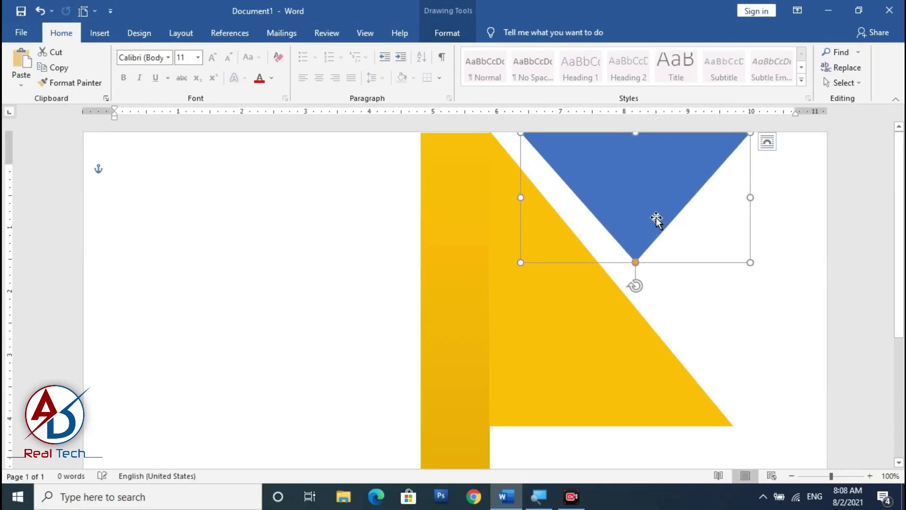
left_click_drag(655, 219, 631, 214)
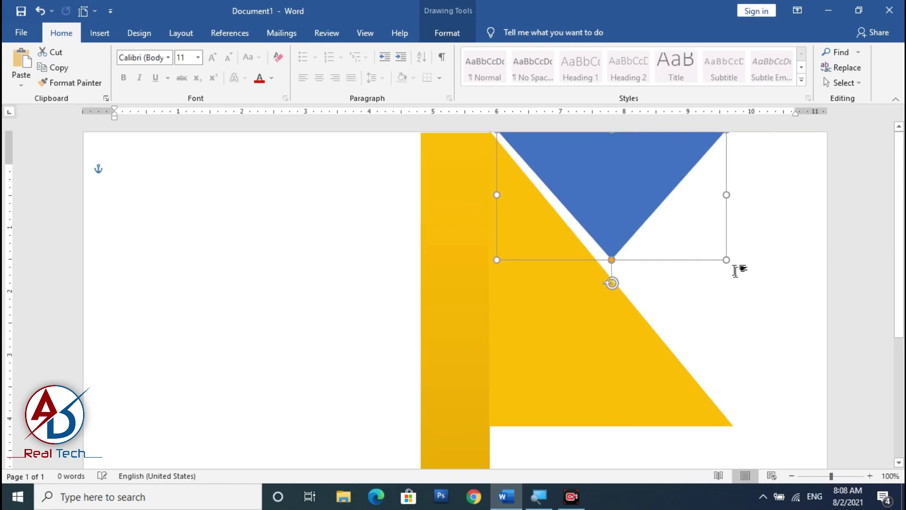
left_click_drag(726, 259, 722, 264)
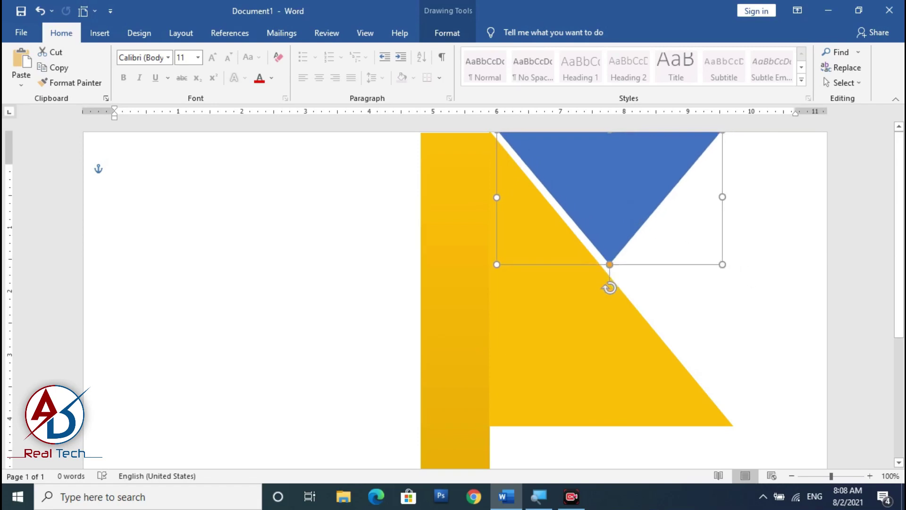
Drag the blue triangle's vertices so its left side parallels the gold triangle's slope.
left_click(446, 237)
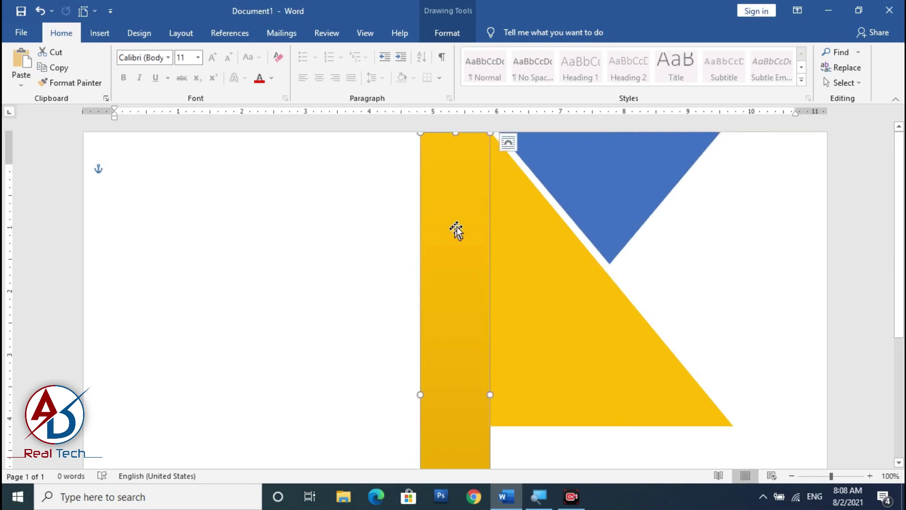
key("Escape")
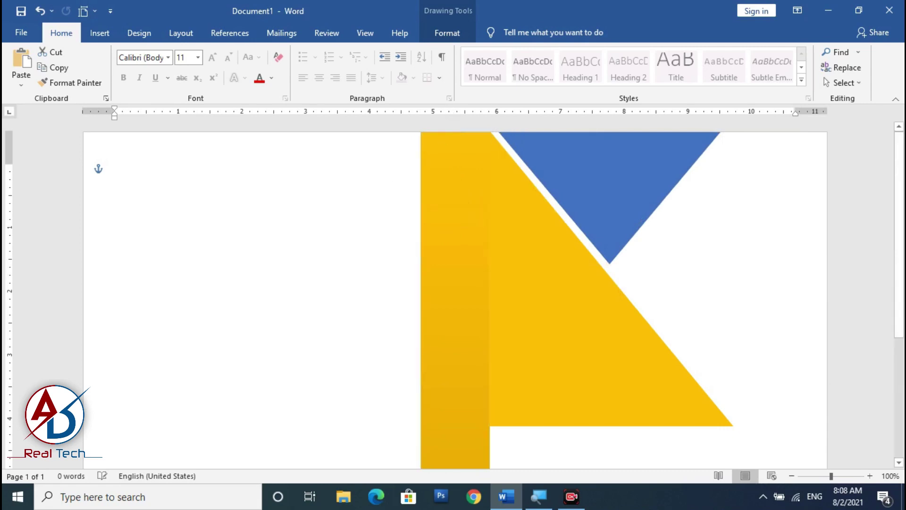
left_click(630, 234)
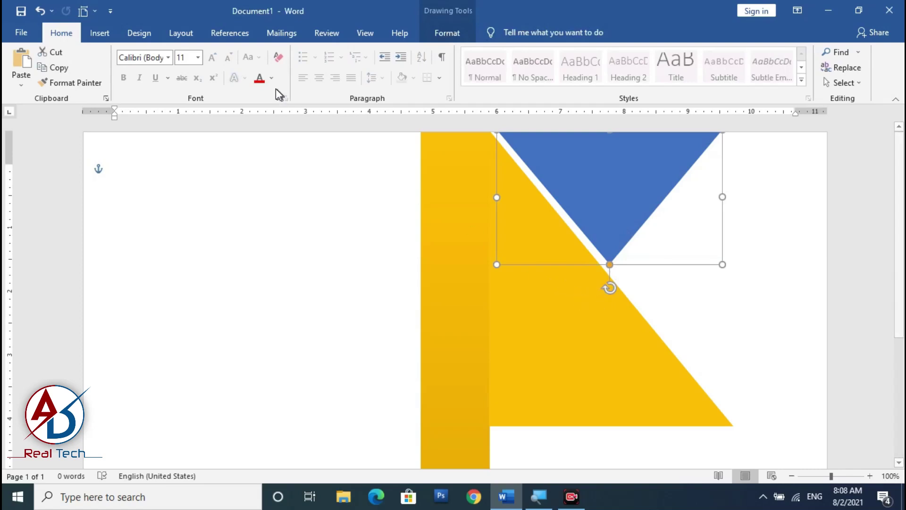
left_click(452, 38)
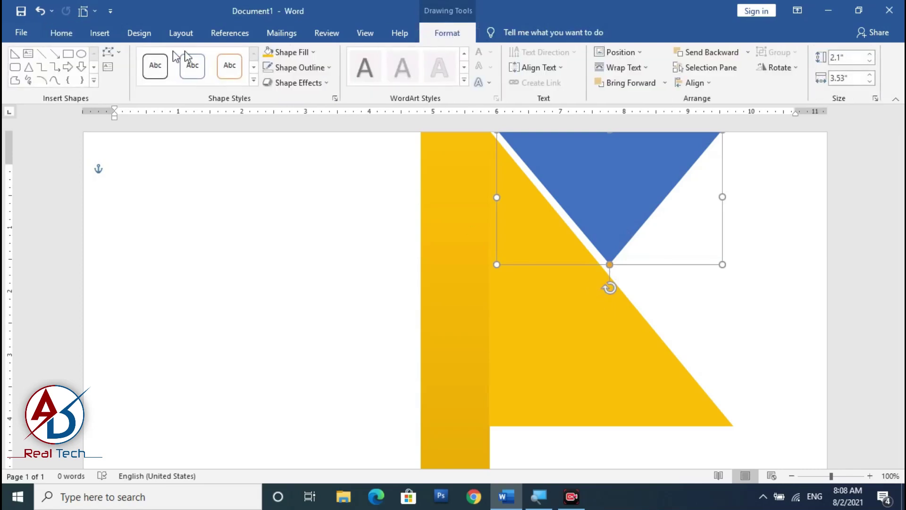
left_click(106, 51)
left_click(126, 85)
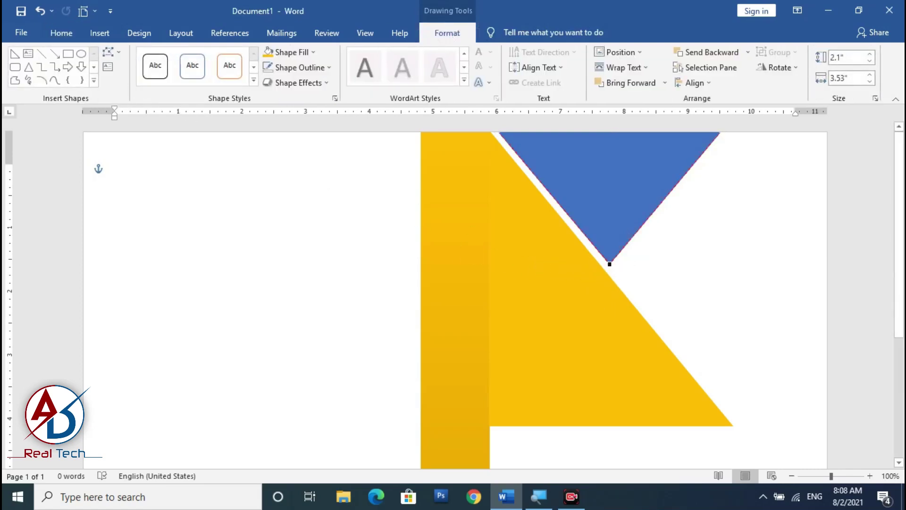
left_click_drag(611, 265, 627, 286)
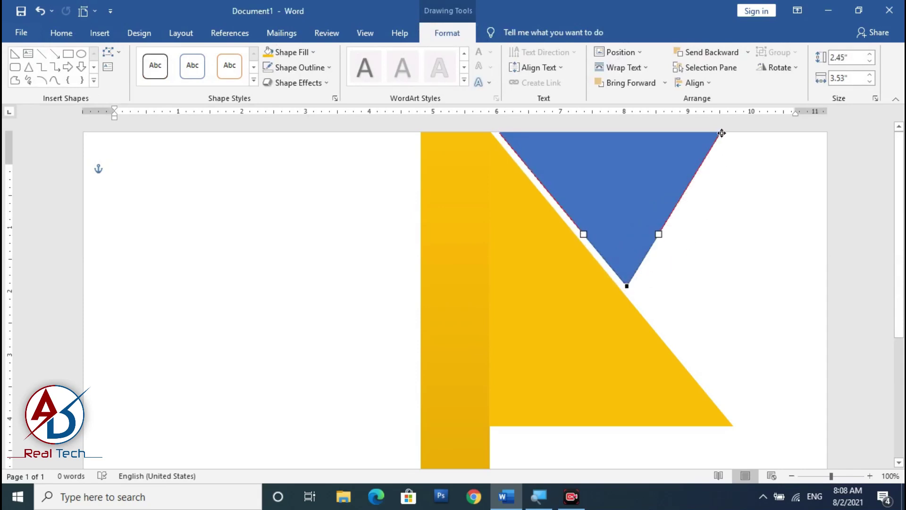
left_click_drag(722, 133, 801, 134)
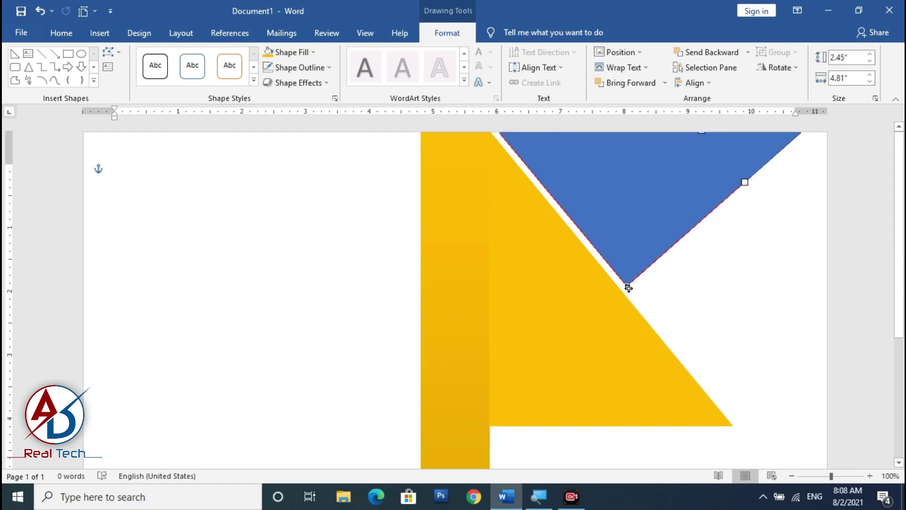
left_click_drag(630, 288, 656, 297)
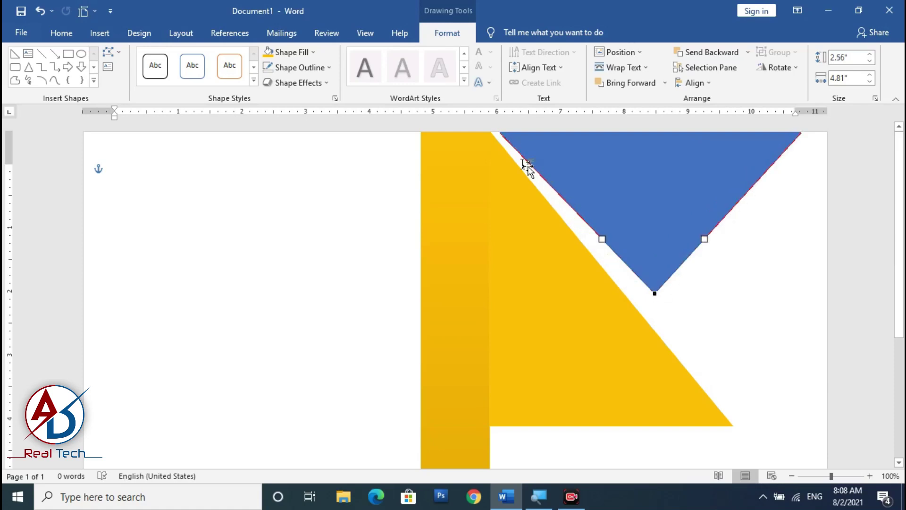
left_click_drag(499, 133, 520, 138)
Nudge the blue triangle left and enlarge it to 4.9" by 2.88".
scroll(642, 324, "down", 3, "ctrl")
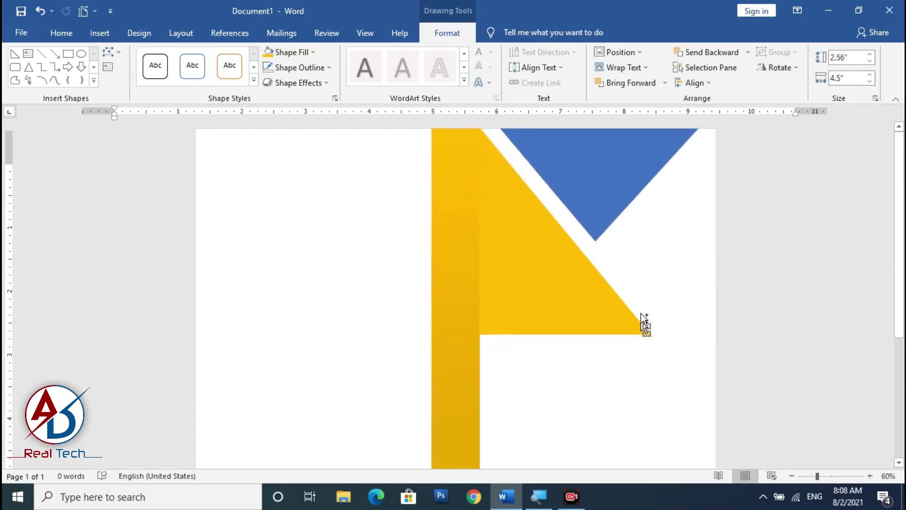
scroll(642, 324, "down", 1, "ctrl")
left_click_drag(605, 177, 597, 175)
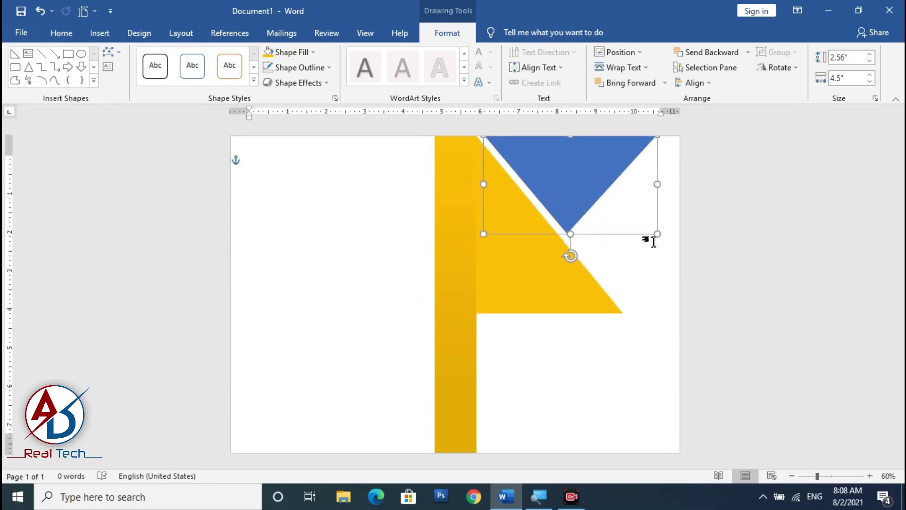
left_click_drag(659, 235, 673, 246)
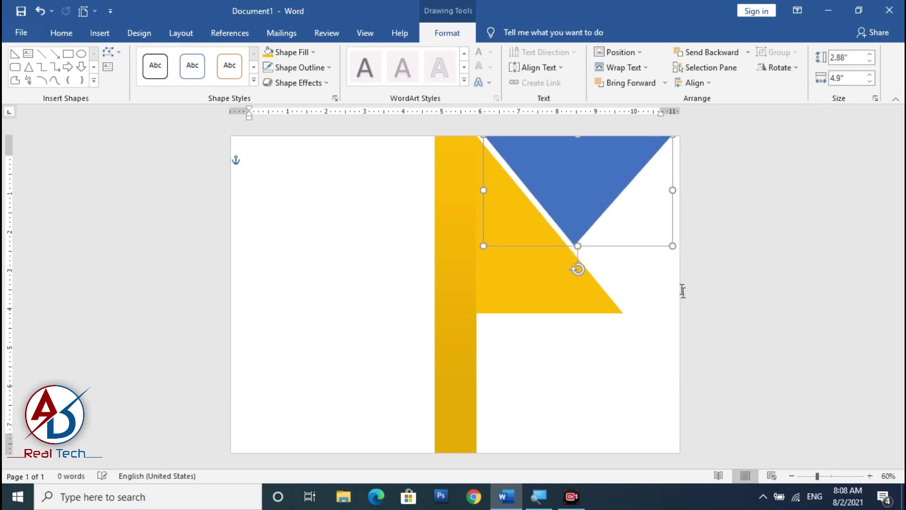
Set the blue triangle's Shape Outline to No Outline.
key("Escape")
left_click(614, 192)
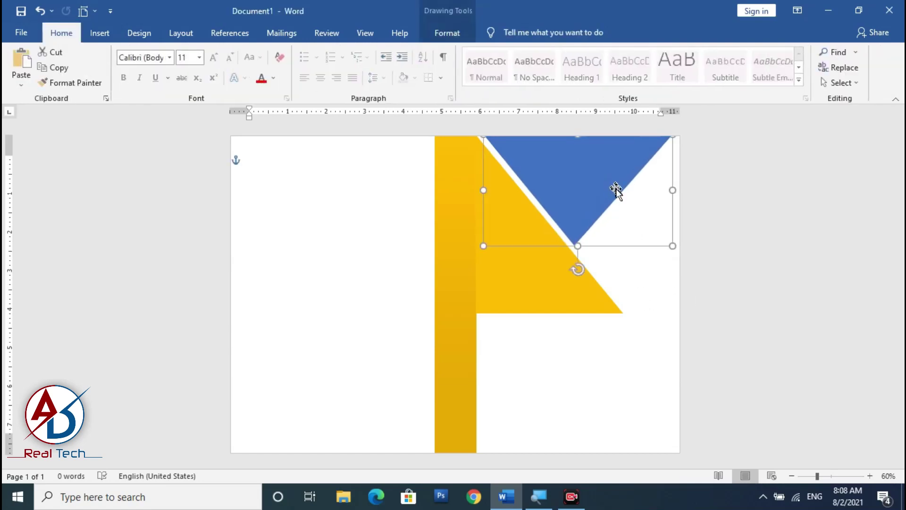
left_click(448, 31)
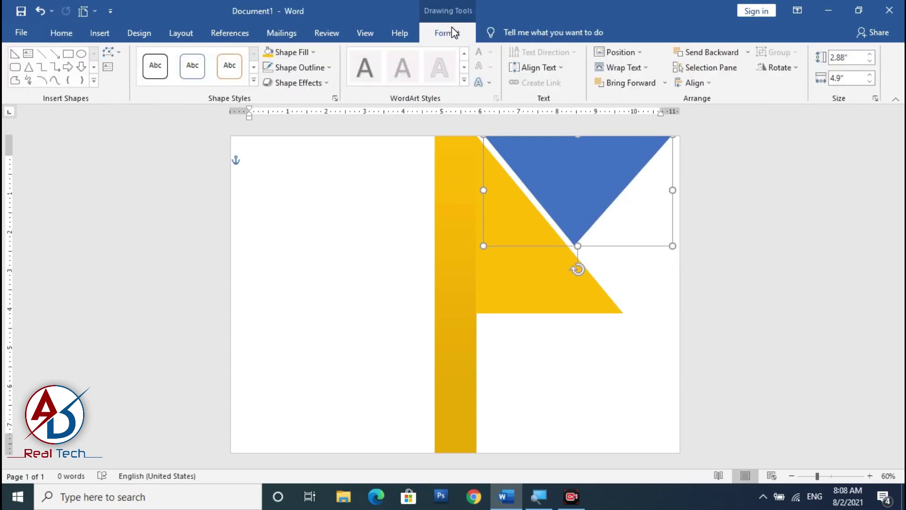
left_click(317, 68)
left_click(307, 211)
key("Escape")
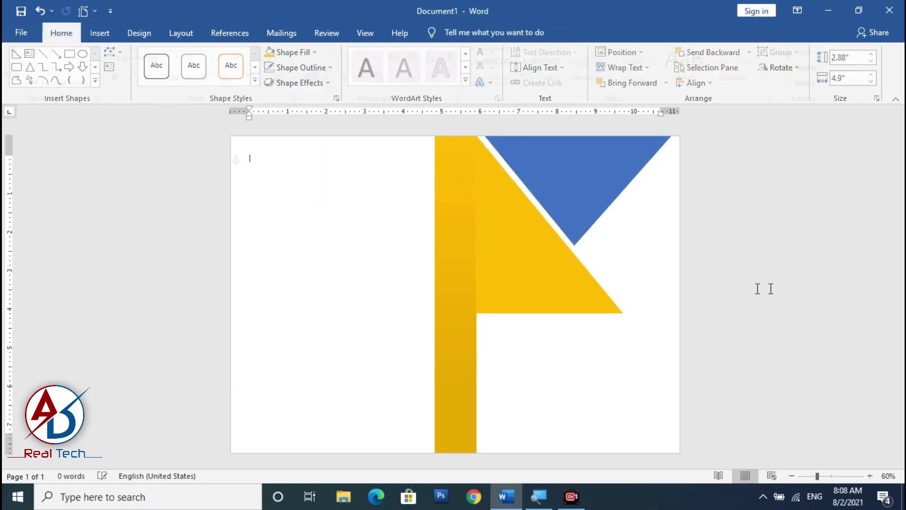
scroll(614, 246, "up", 2)
scroll(614, 245, "down", 2)
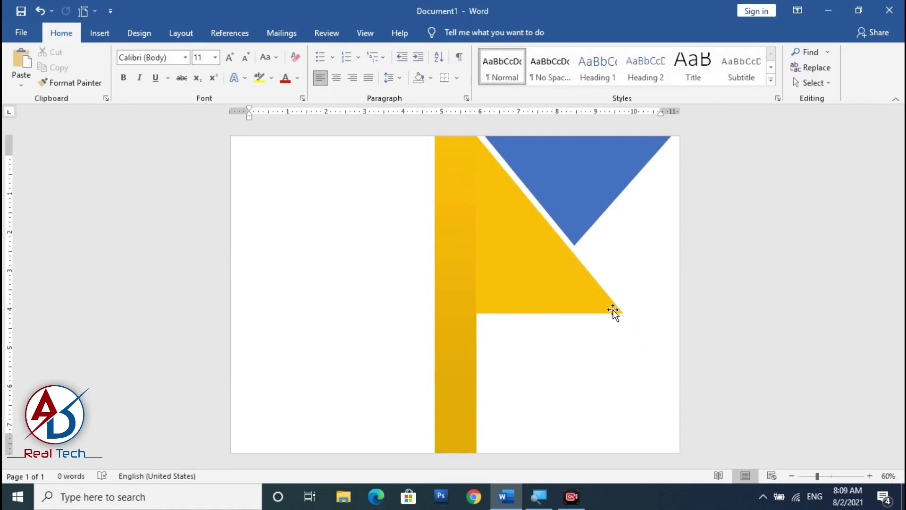
Start a freeform line from the blue triangle's tip to the top-right corner, then cancel it.
left_click(99, 32)
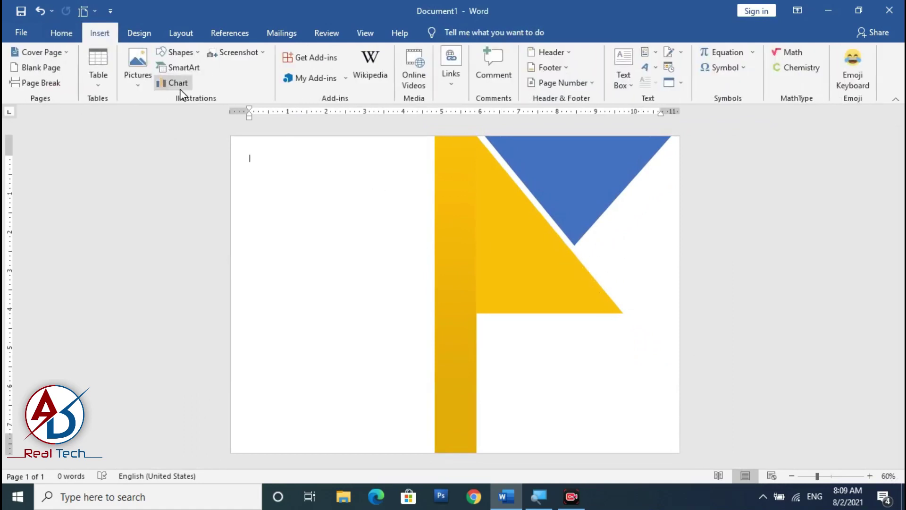
left_click(178, 54)
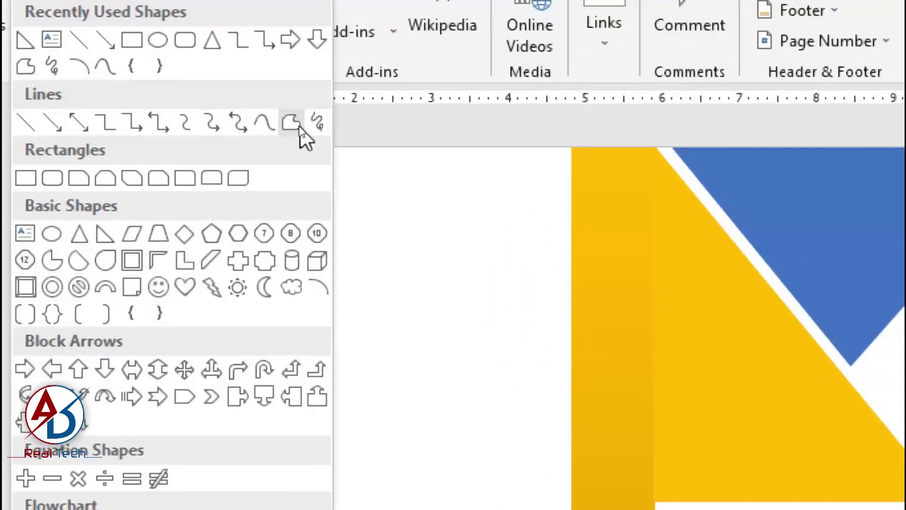
left_click(298, 125)
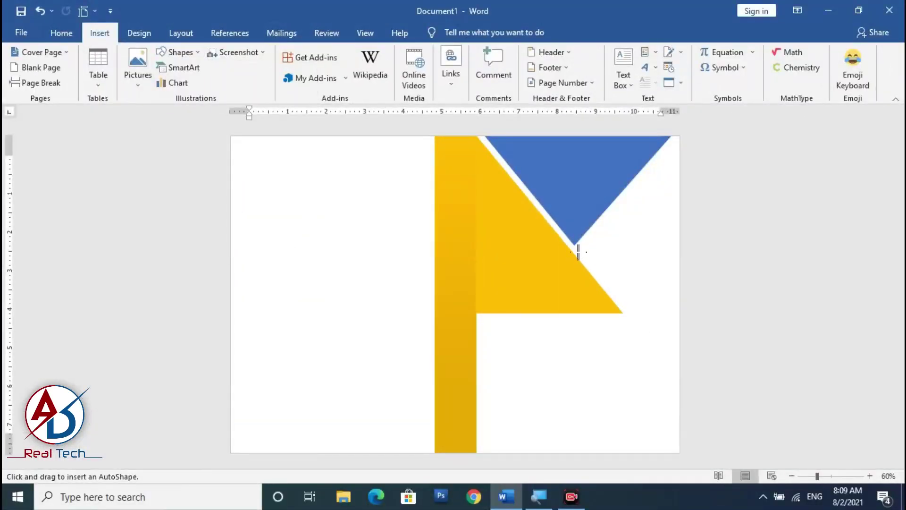
scroll(575, 268, "up", 7)
scroll(576, 269, "down", 5)
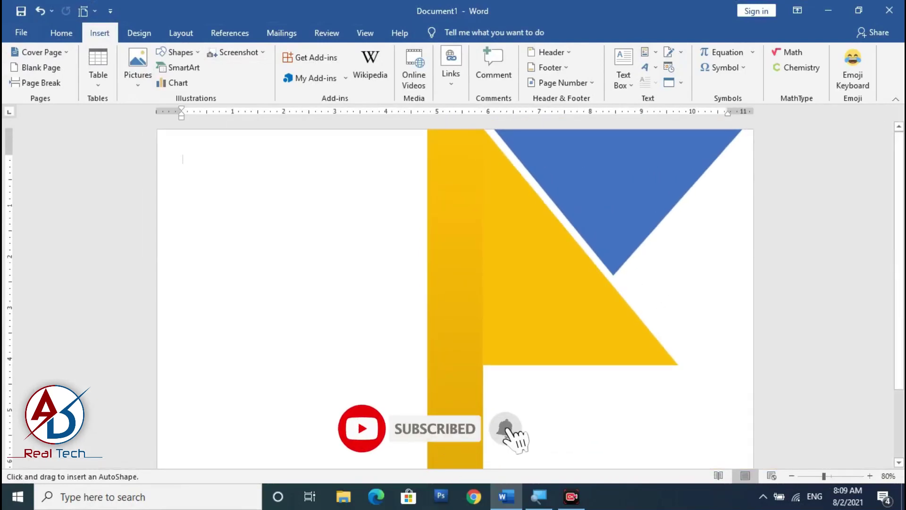
left_click(615, 277)
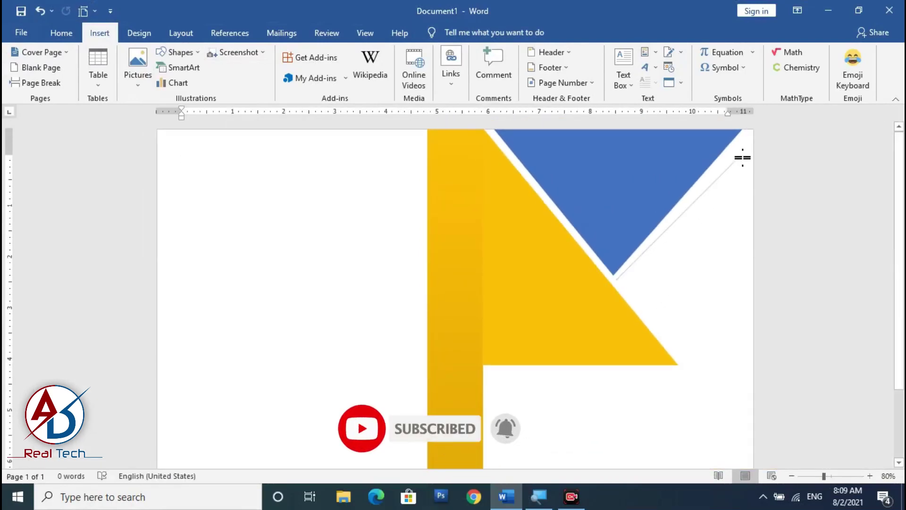
double_click(750, 134)
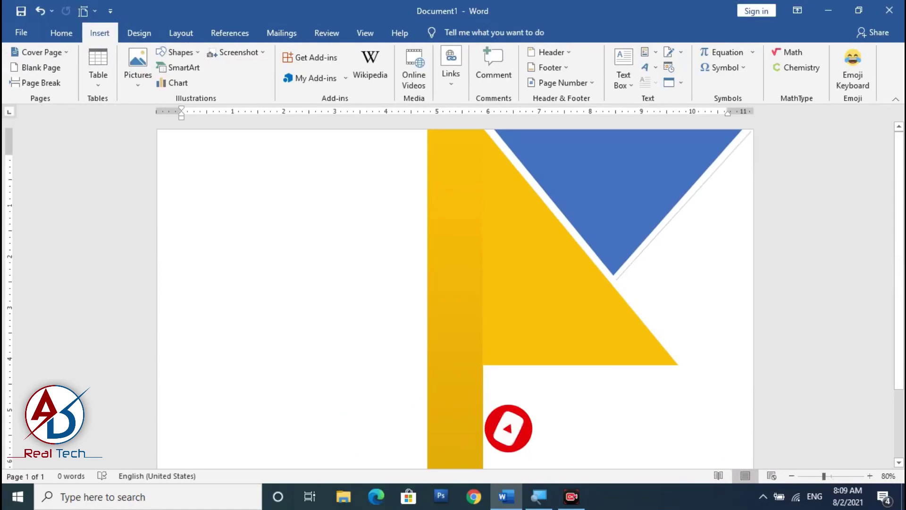
key("Escape")
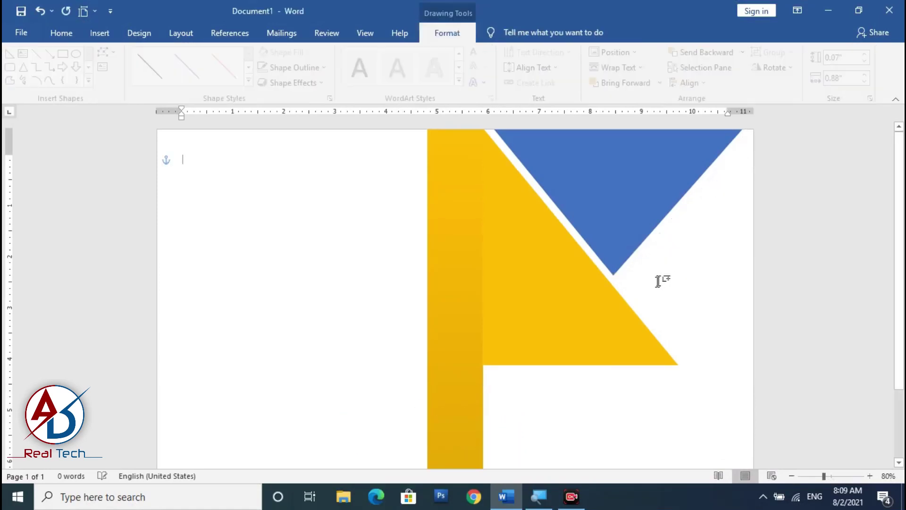
key("Escape")
Draw a freeform from the blue tip to the top-right corner, down the right edge, and closed back.
left_click(100, 33)
left_click(182, 52)
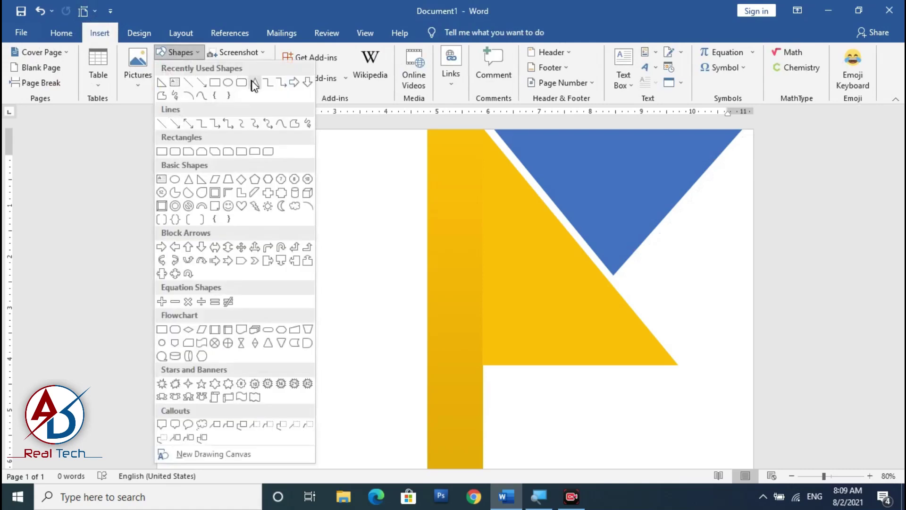
left_click(297, 126)
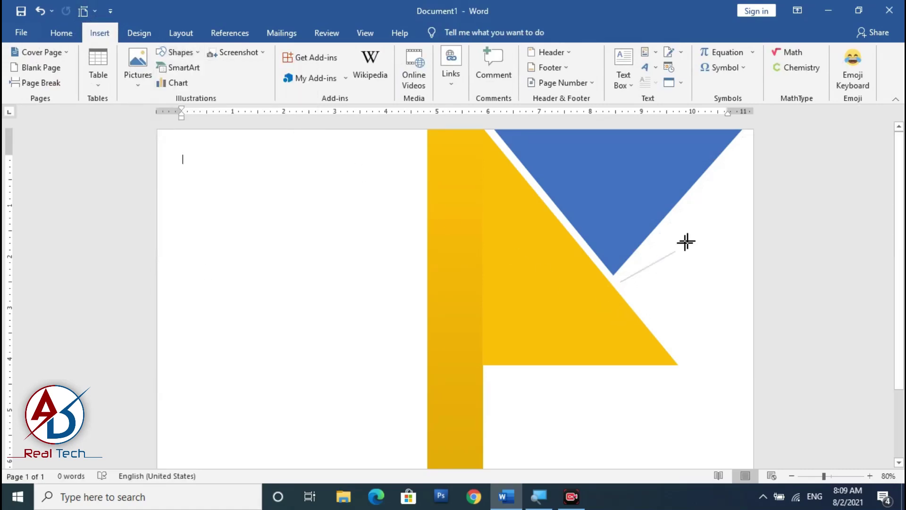
left_click_drag(620, 281, 748, 140)
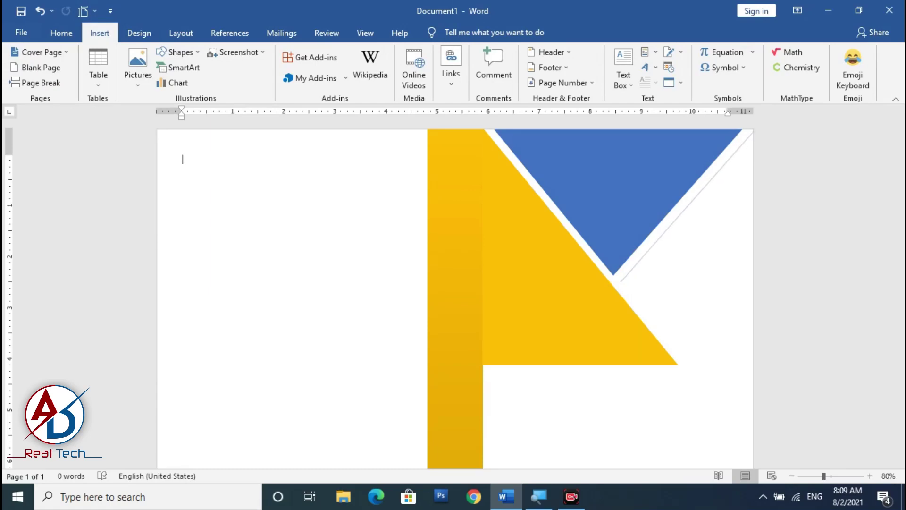
left_click_drag(754, 133, 748, 431)
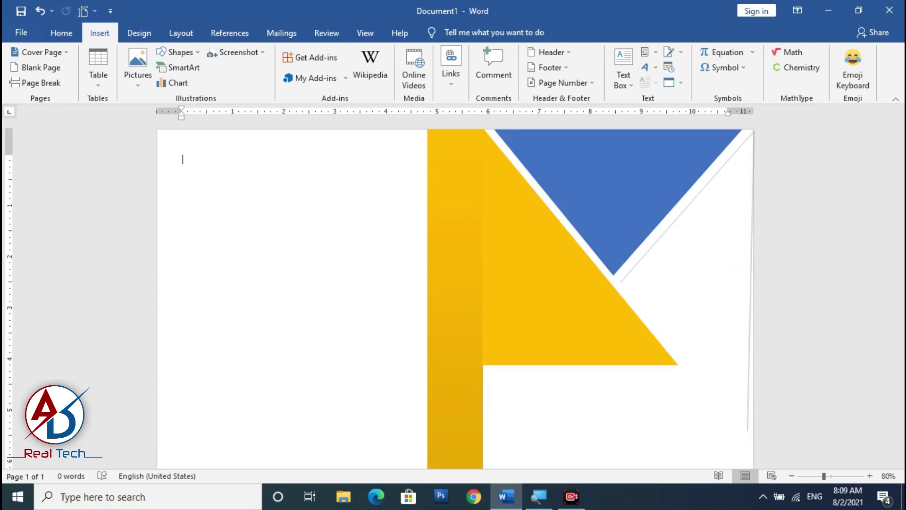
left_click_drag(748, 430, 753, 449)
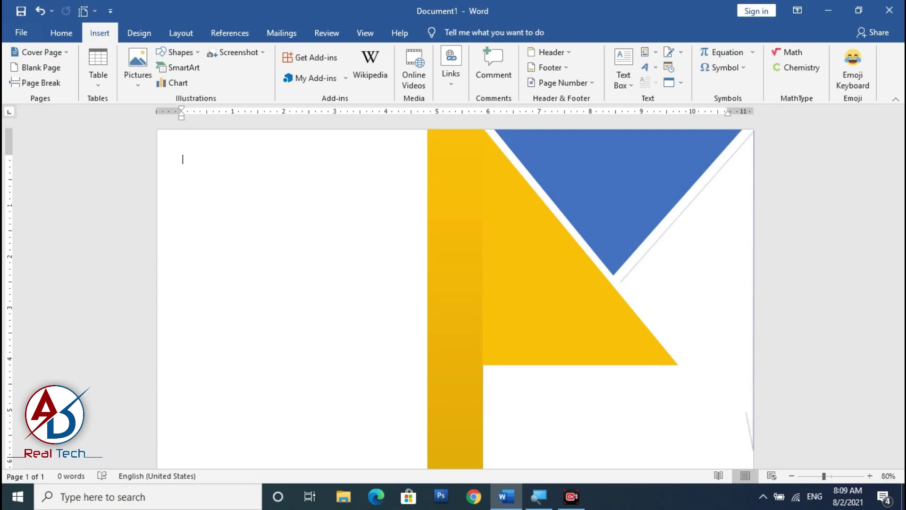
left_click(622, 283)
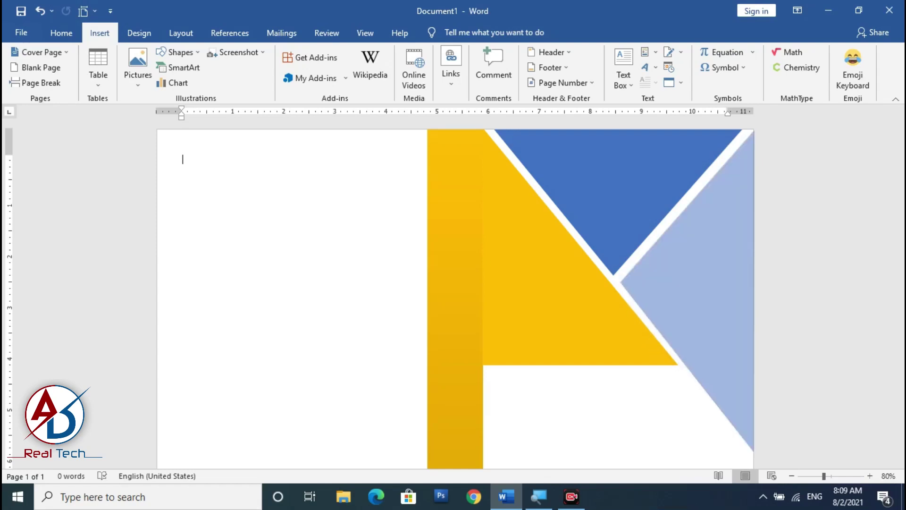
scroll(724, 373, "down", 3, "ctrl")
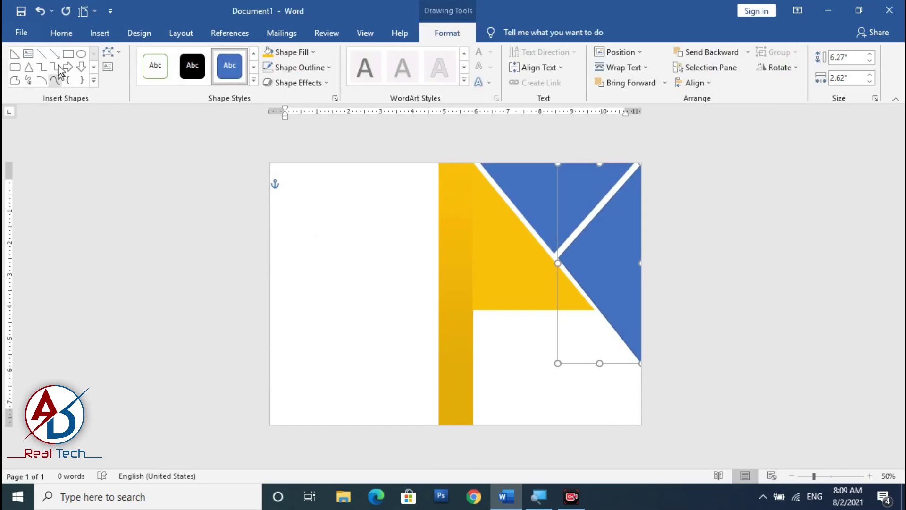
Try moving the blue triangle's bottom corner in point editing, then cancel the edit.
left_click(118, 55)
left_click(125, 86)
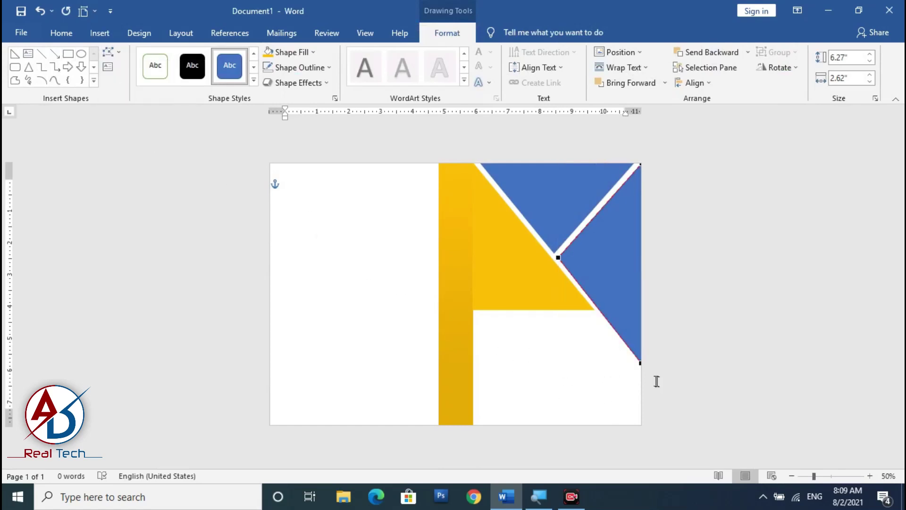
left_click_drag(640, 369, 640, 396)
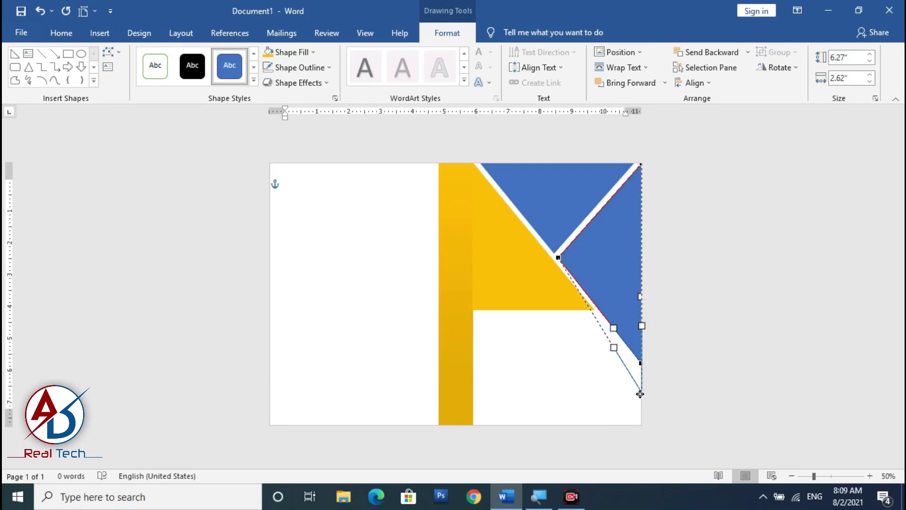
key("Escape")
left_click(689, 380)
scroll(666, 371, "up", 3)
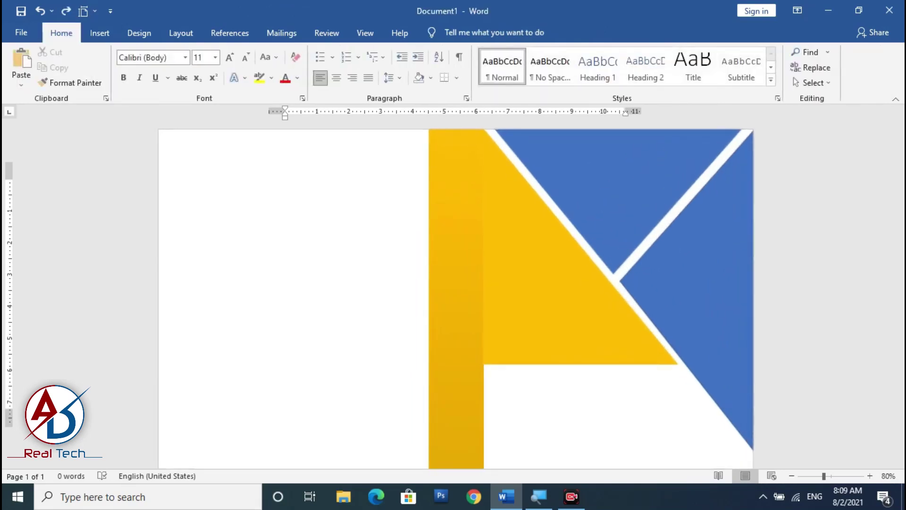
scroll(665, 372, "down", 3)
scroll(666, 371, "up", 1)
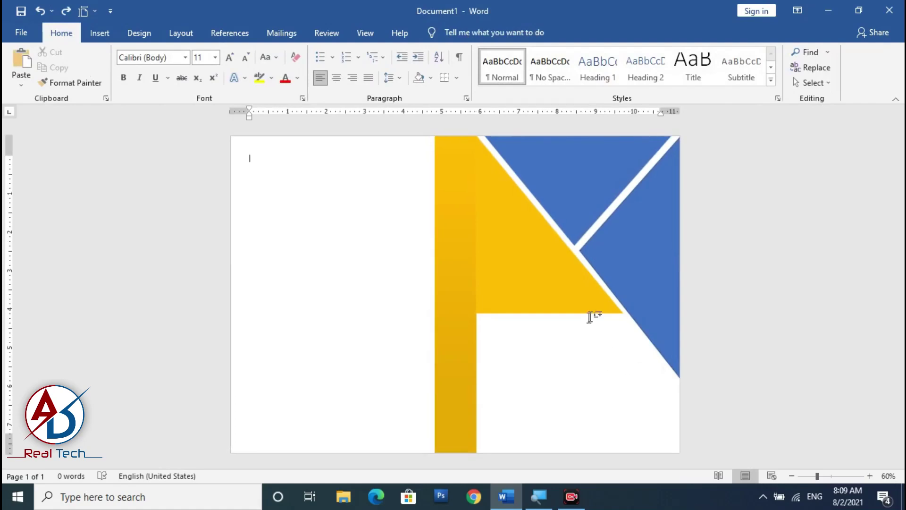
scroll(644, 350, "up", 3, "ctrl")
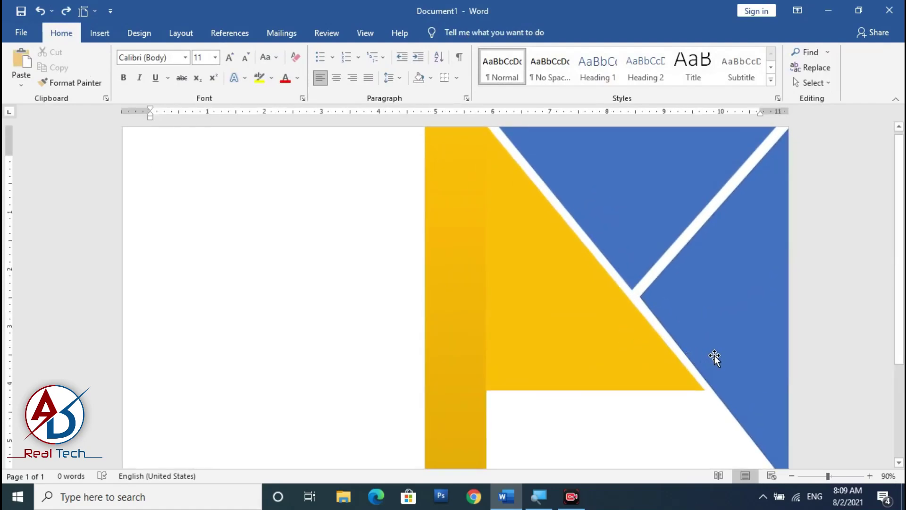
scroll(714, 356, "down", 3, "ctrl")
scroll(663, 307, "up", 1, "ctrl")
Set the lower-right blue triangle's Shape Outline to No Outline.
left_click(658, 304)
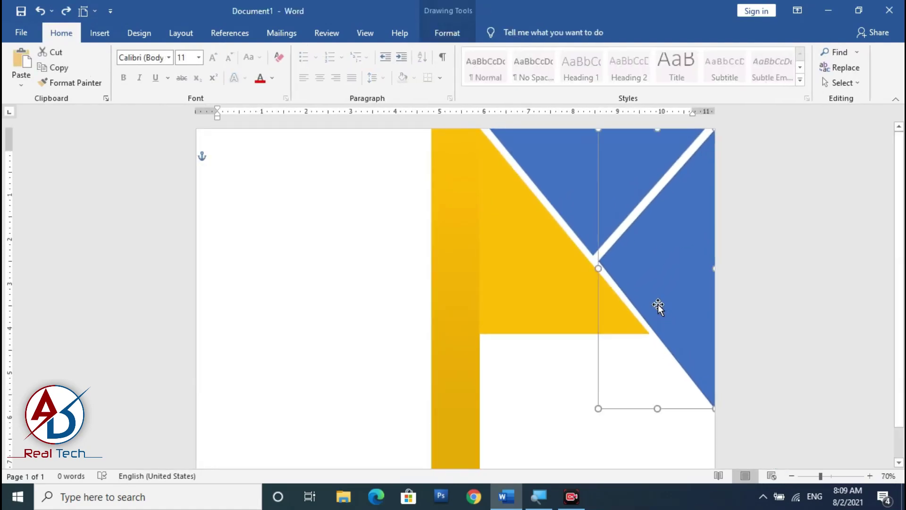
left_click(447, 32)
left_click(311, 53)
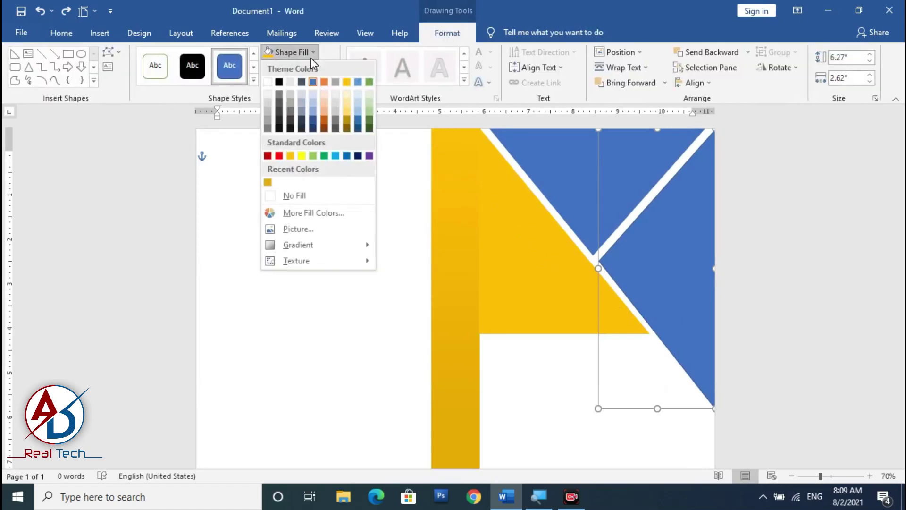
left_click(312, 53)
left_click(309, 68)
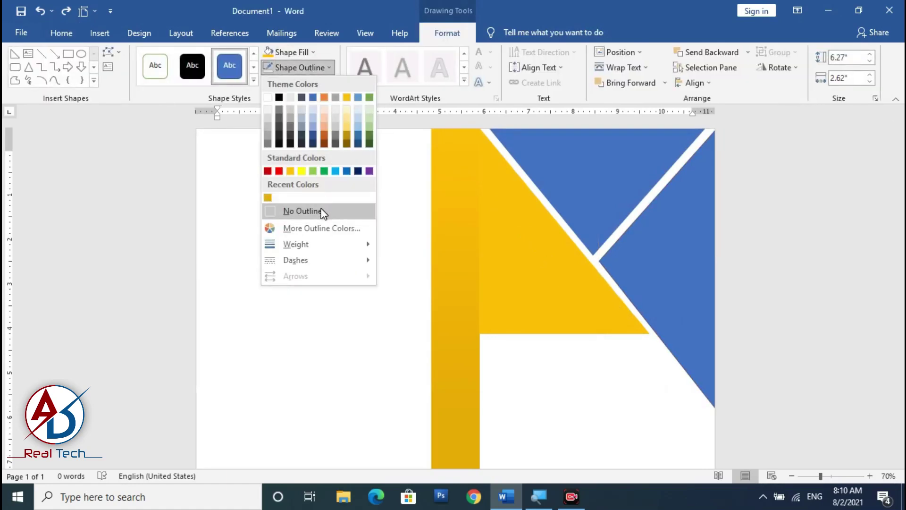
left_click(323, 213)
left_click(560, 420)
scroll(560, 420, "down", 2, "ctrl")
scroll(560, 420, "down", 3, "ctrl")
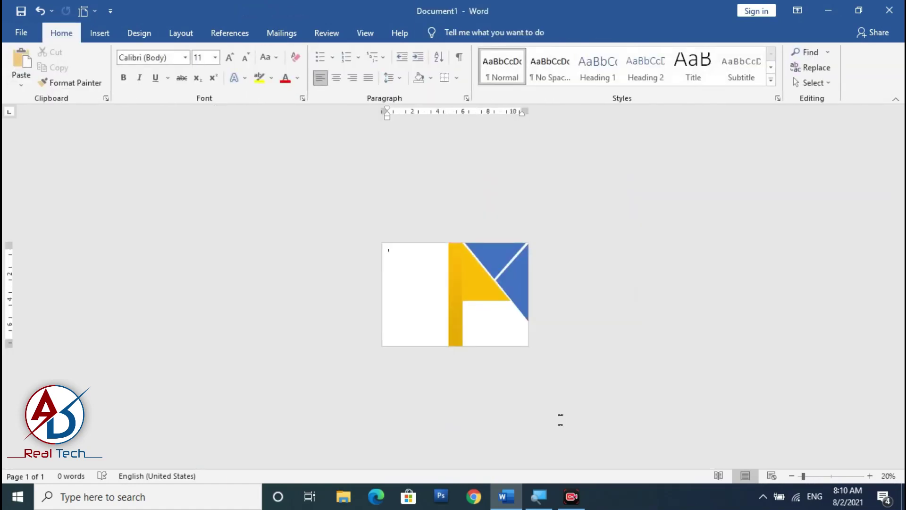
scroll(561, 420, "up", 1, "ctrl")
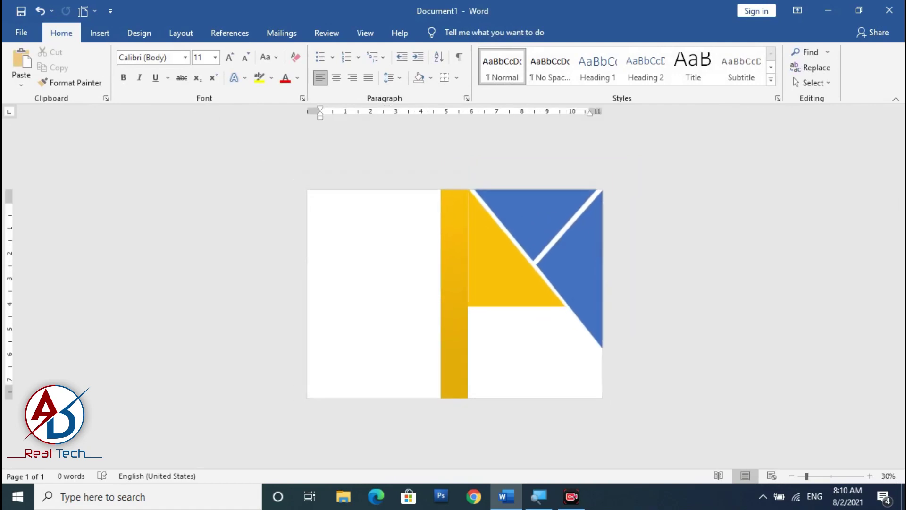
scroll(577, 395, "up", 3, "ctrl")
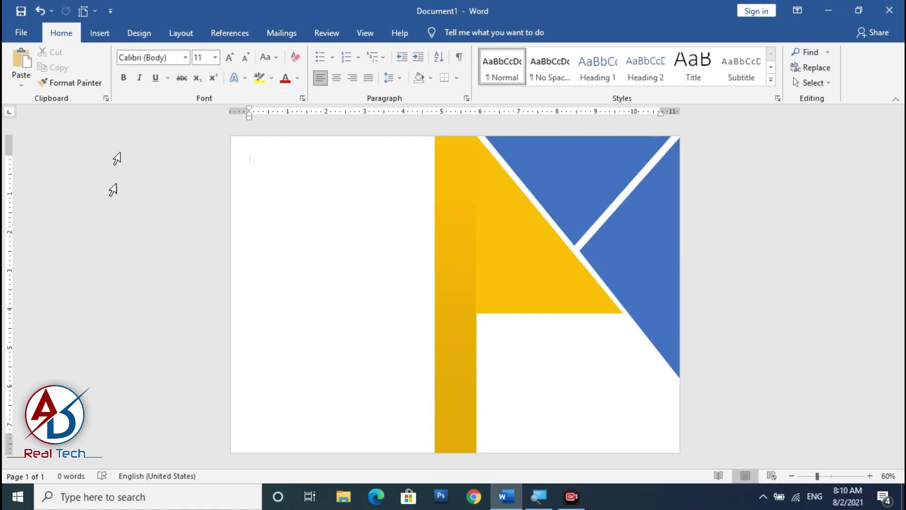
Draw a rectangle below the yellow triangle and size it to 0.84" by 2.16".
left_click(100, 34)
left_click(186, 60)
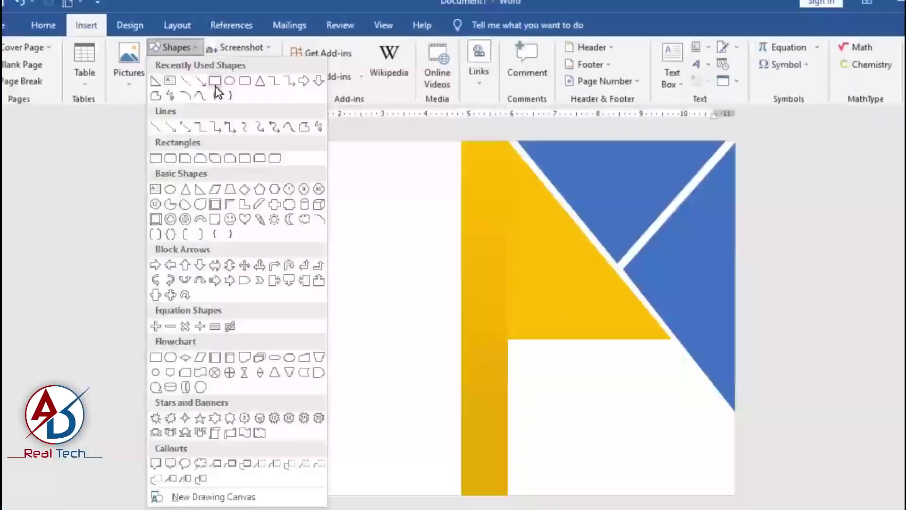
left_click(215, 87)
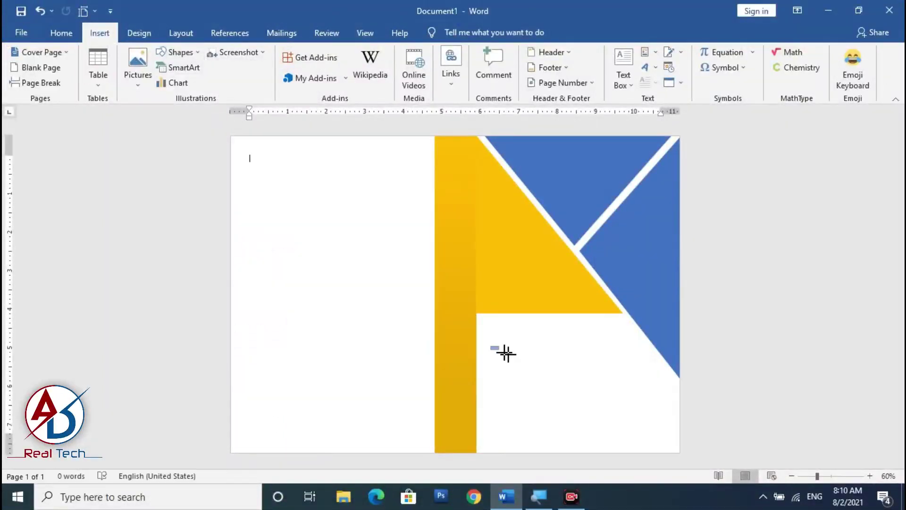
mouse_move(490, 346)
left_mouse_down()
mouse_move(584, 379)
mouse_move(536, 353)
left_mouse_up()
scroll(535, 353, "up", 4, "ctrl")
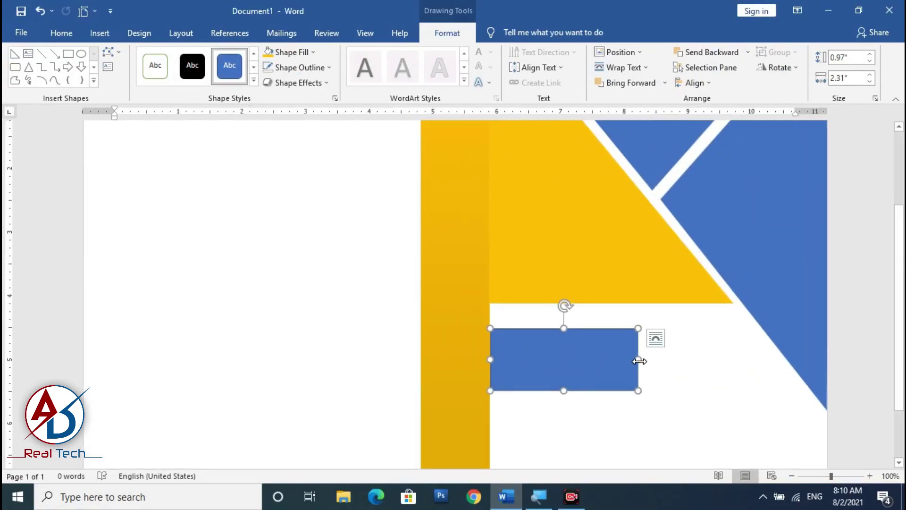
left_click_drag(639, 362, 630, 362)
left_click_drag(558, 392, 558, 384)
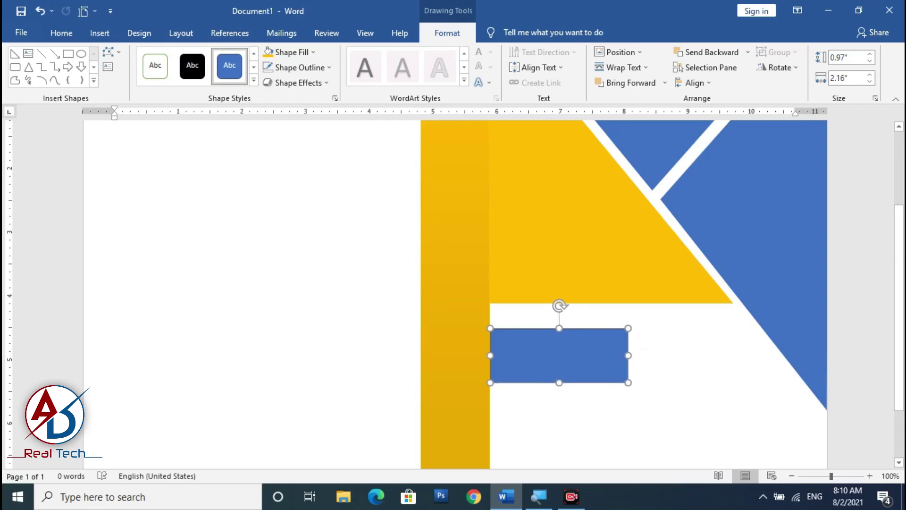
Give the rectangle No Outline and a dark grey fill.
left_click(300, 68)
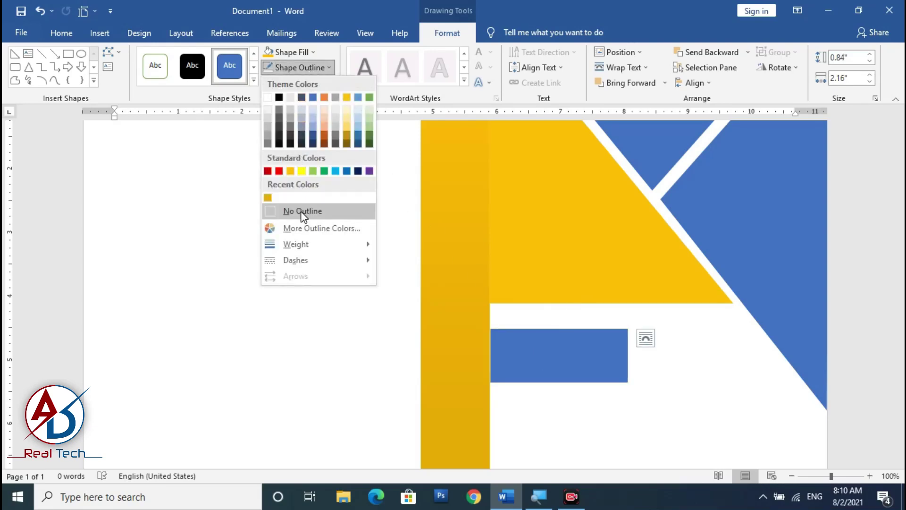
left_click(303, 211)
left_click(287, 52)
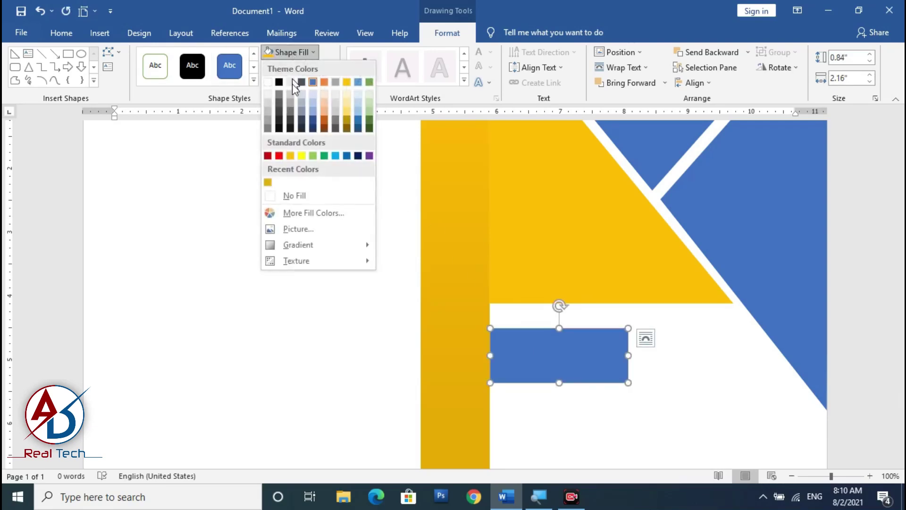
left_click(279, 121)
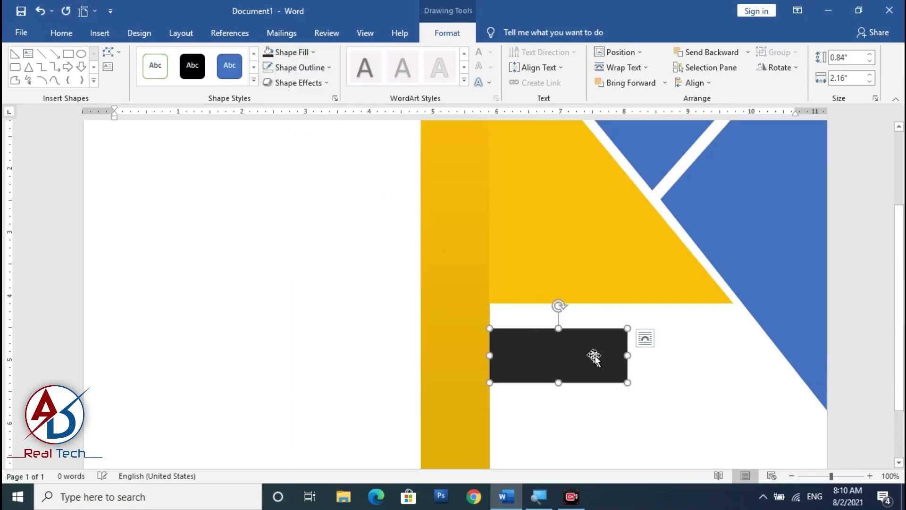
scroll(594, 358, "down", 3)
scroll(594, 358, "down", 2)
scroll(594, 357, "up", 3)
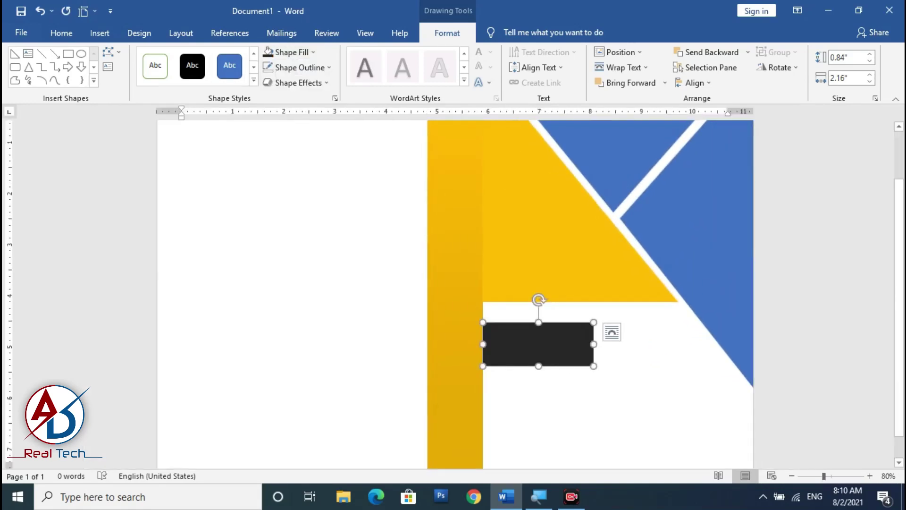
left_click(568, 375)
scroll(569, 375, "up", 2)
scroll(569, 377, "down", 4)
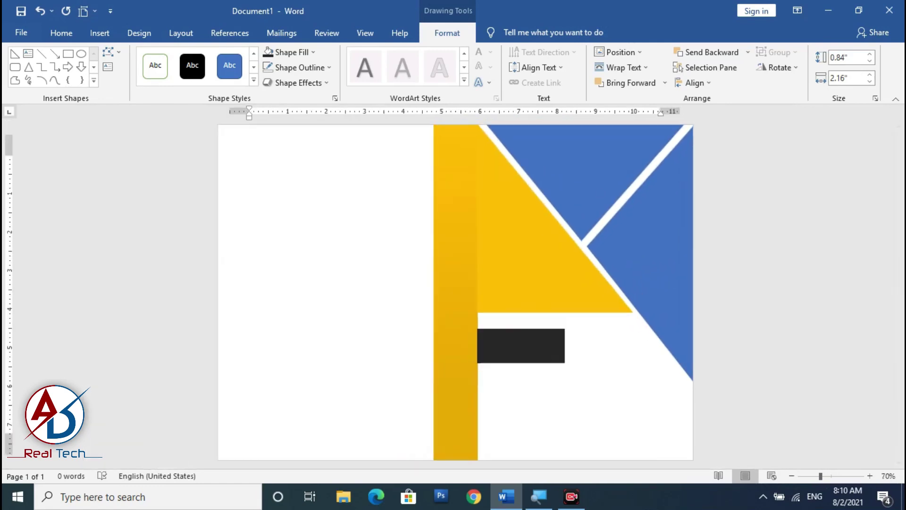
scroll(569, 379, "up", 2)
Slant the dark bar's right end by pulling its bottom-right point left.
left_click(569, 368)
left_click(108, 52)
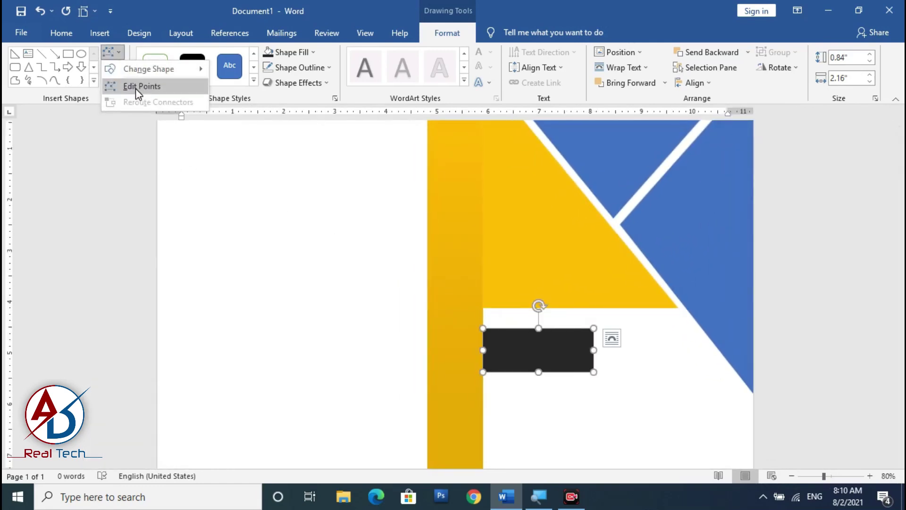
left_click(137, 85)
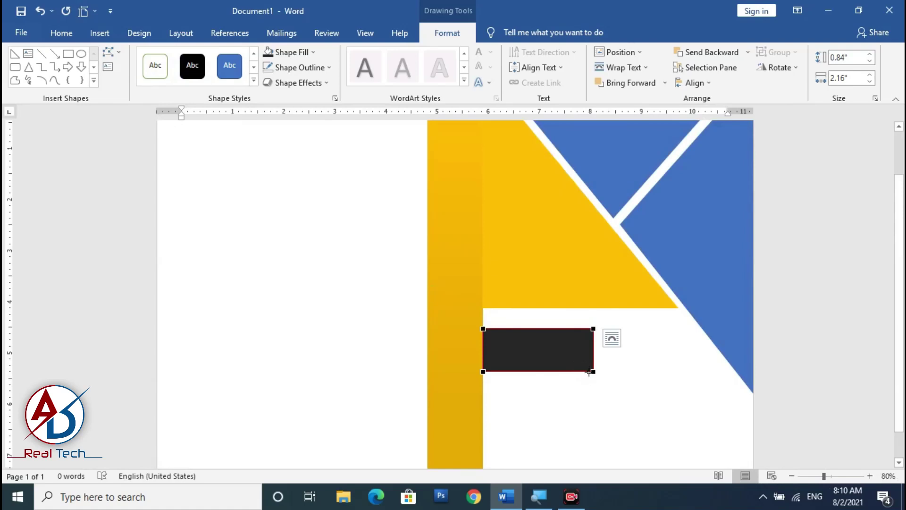
left_click_drag(594, 372, 583, 371)
left_click(587, 410)
scroll(595, 421, "down", 4)
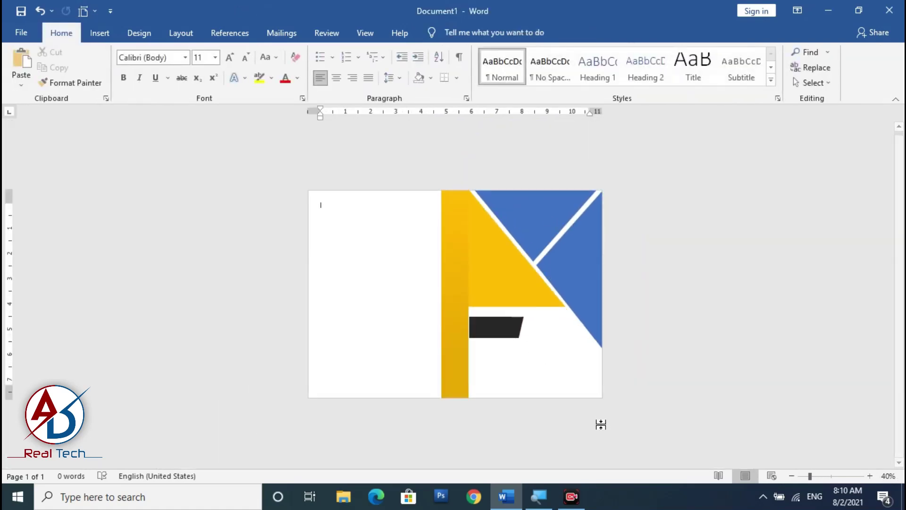
scroll(601, 424, "up", 2, "ctrl")
Enlarge the slanted dark bar slightly from its lower-right corner.
left_click(534, 354)
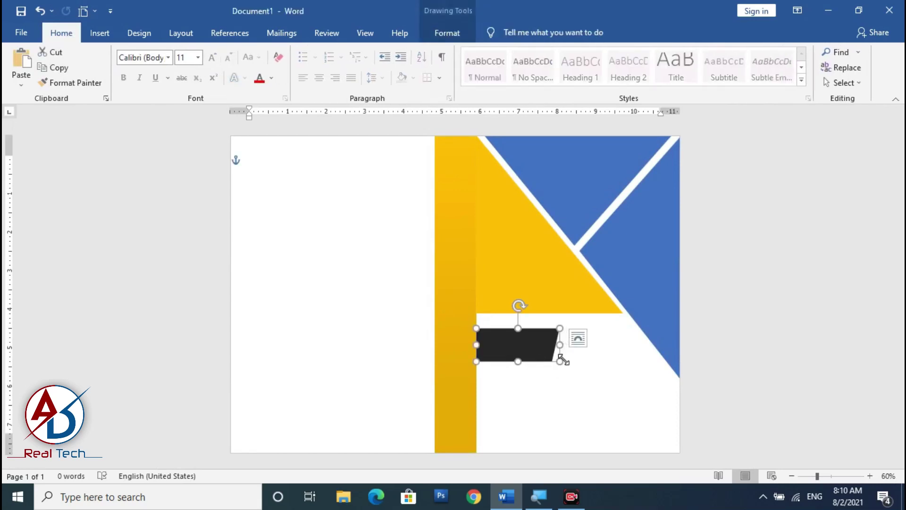
left_click_drag(563, 360, 567, 364)
left_click(584, 380)
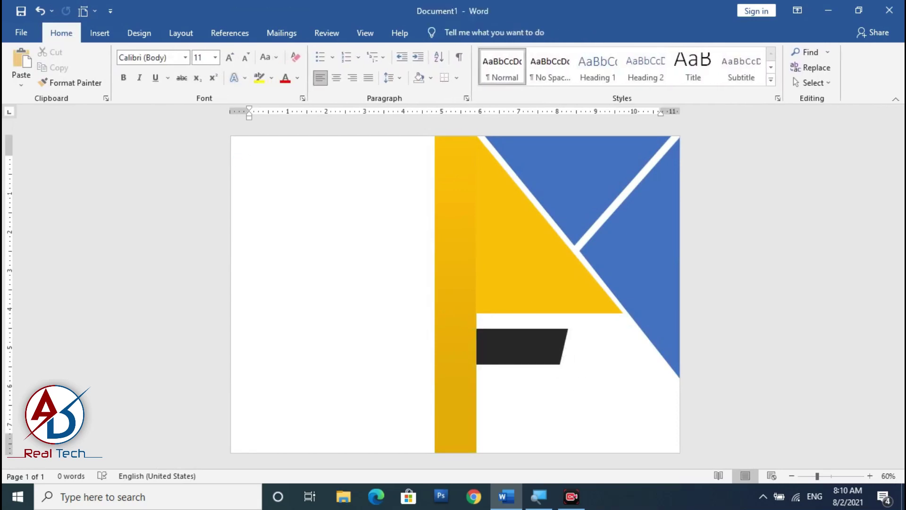
scroll(561, 388, "up", 2, "ctrl")
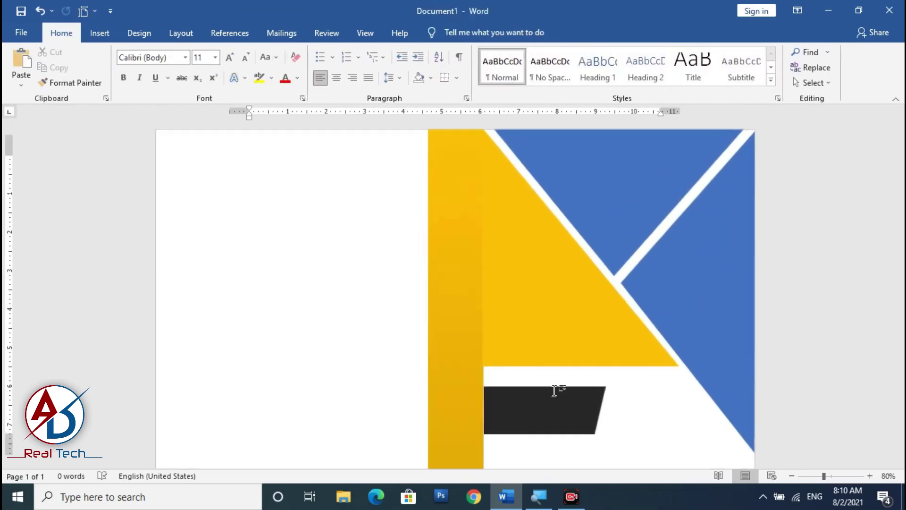
scroll(556, 388, "down", 2, "ctrl")
left_click(539, 348)
left_click(526, 405)
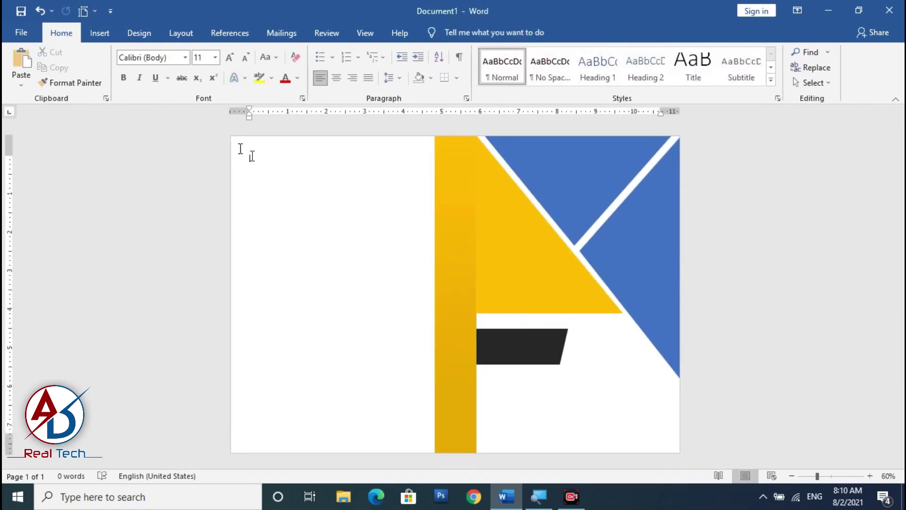
left_click(100, 32)
left_click(179, 51)
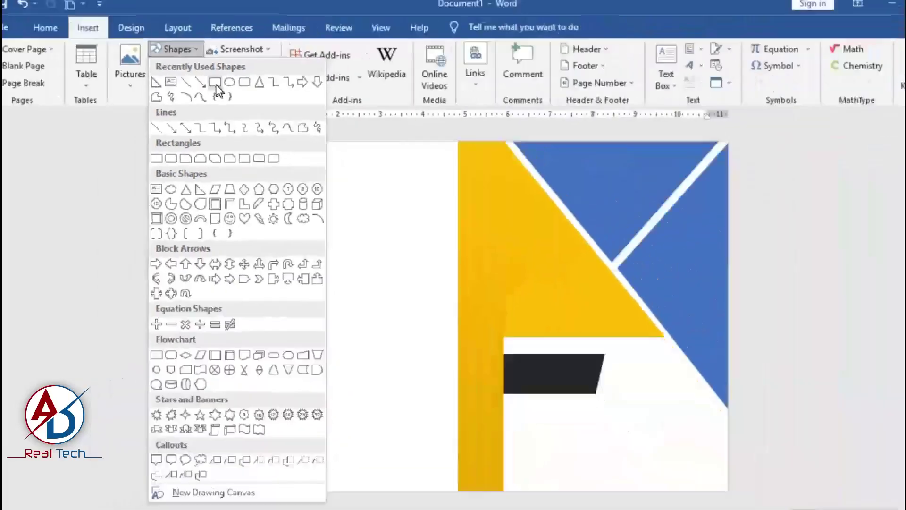
Draw a 0.93" by 1.28" rectangle right of the dark bar with no outline.
left_click(217, 84)
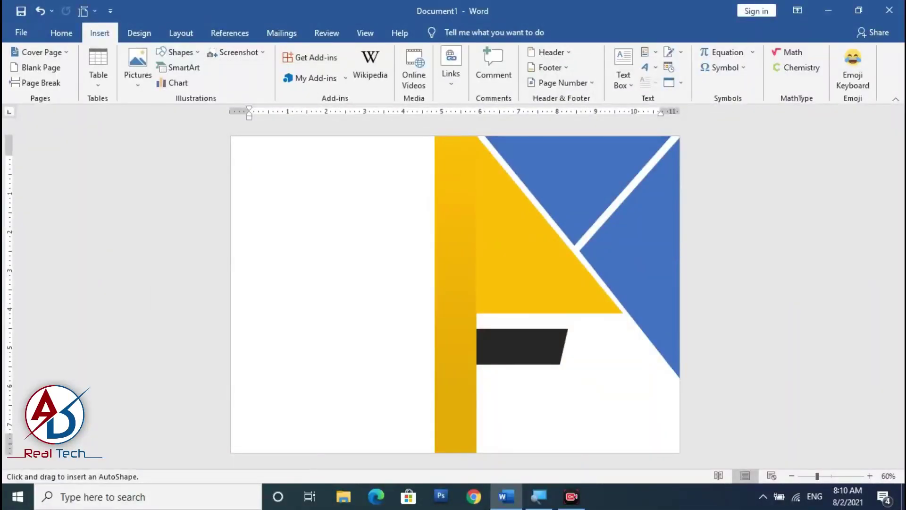
left_click_drag(568, 329, 606, 364)
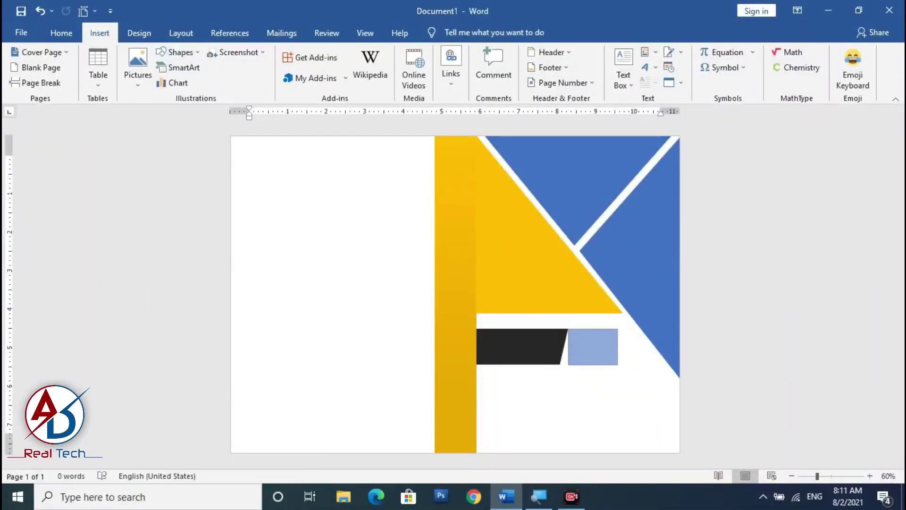
scroll(563, 380, "up", 3, "ctrl")
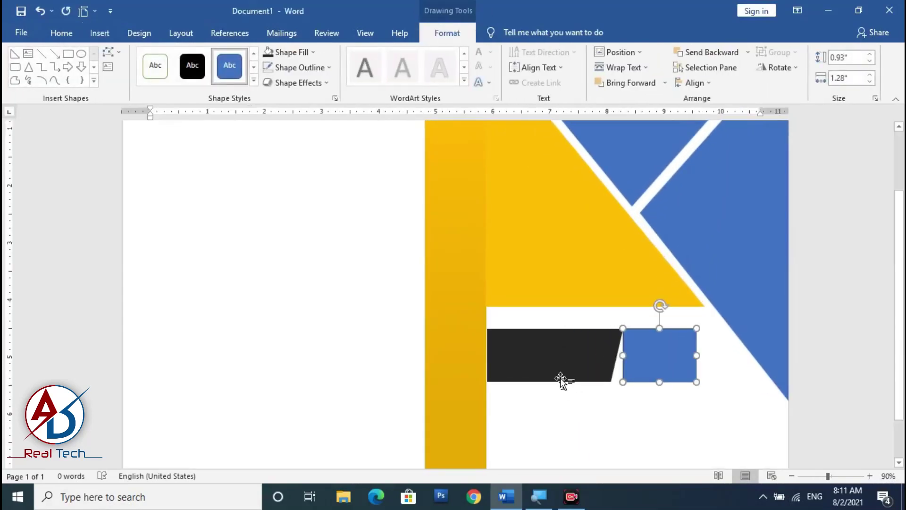
left_click(295, 67)
left_click(297, 211)
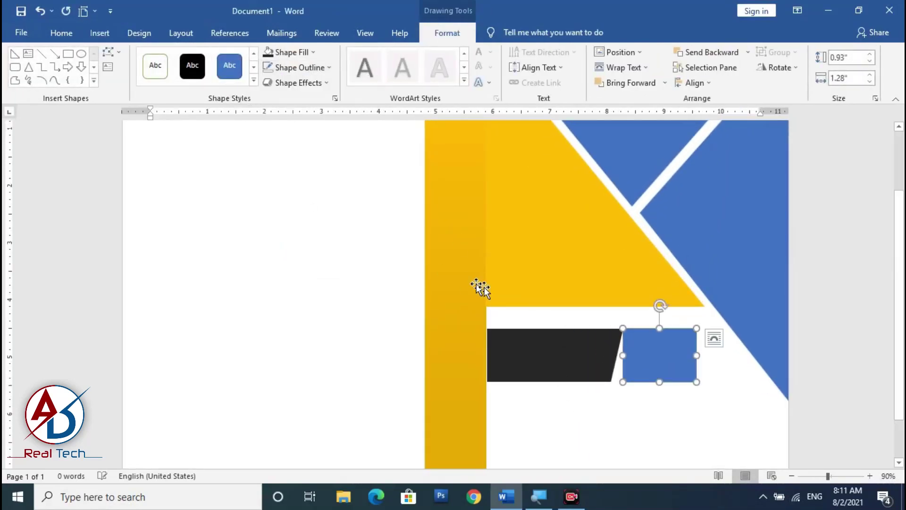
Nudge the blue rectangle right so it sits just beside the dark bar.
key("Right")
key("Right")
key("Right")
key("Right")
key("Right")
key("Right")
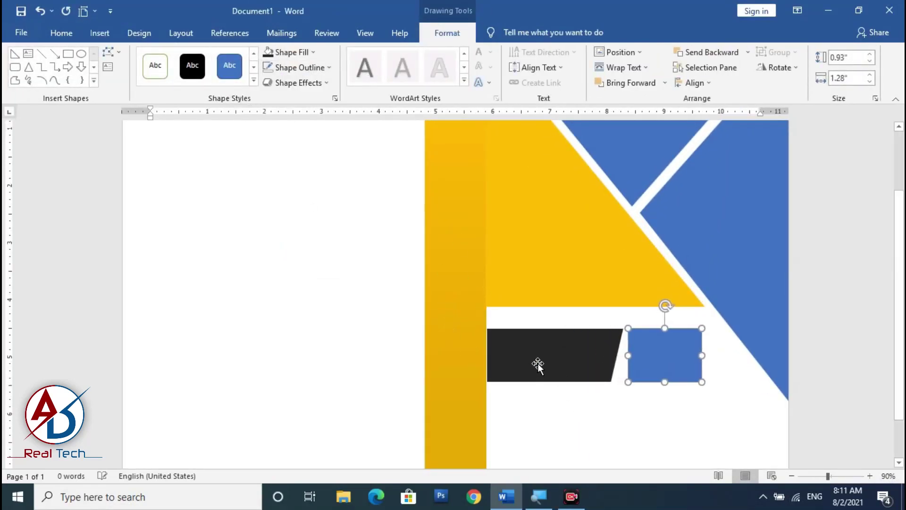
left_click(537, 363)
left_click(550, 419)
scroll(613, 429, "down", 2)
left_click(673, 440)
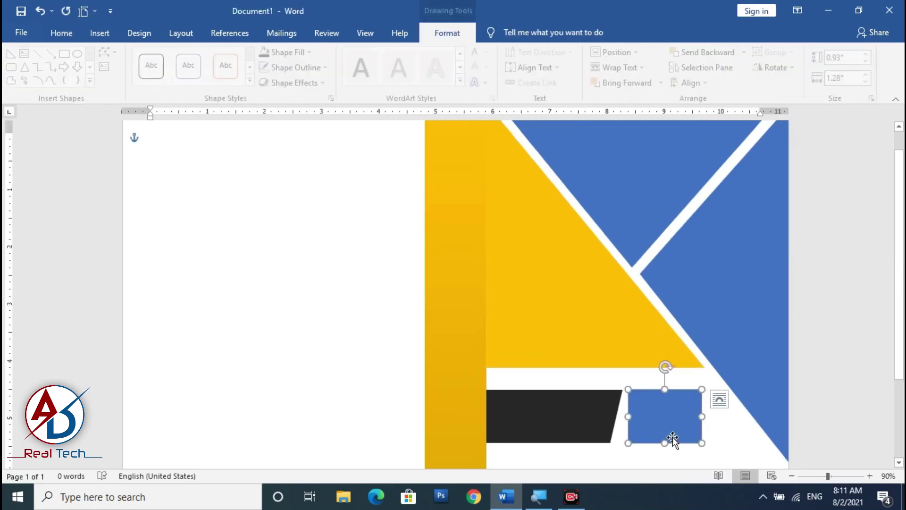
key("Right")
key("Right")
key("Right")
scroll(673, 434, "down", 3)
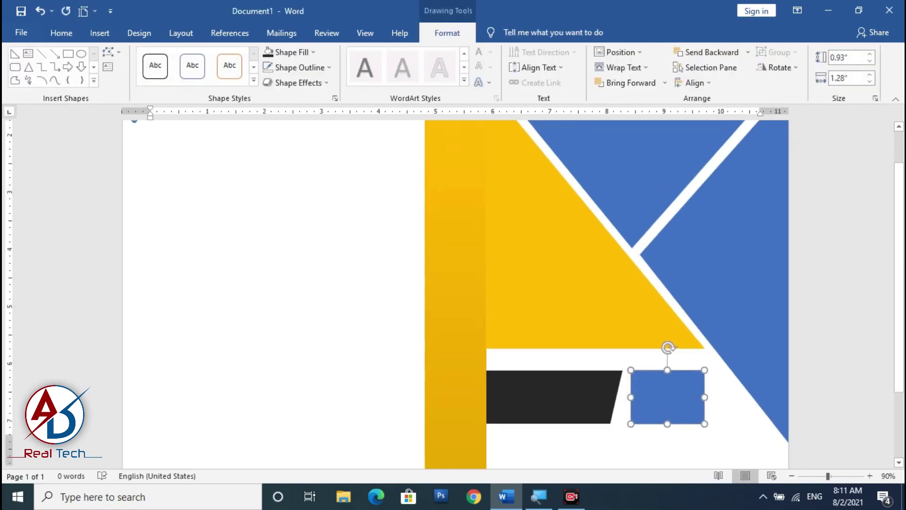
Move the blue rectangle's bottom-left vertex to match the black bar's slant.
left_click(108, 52)
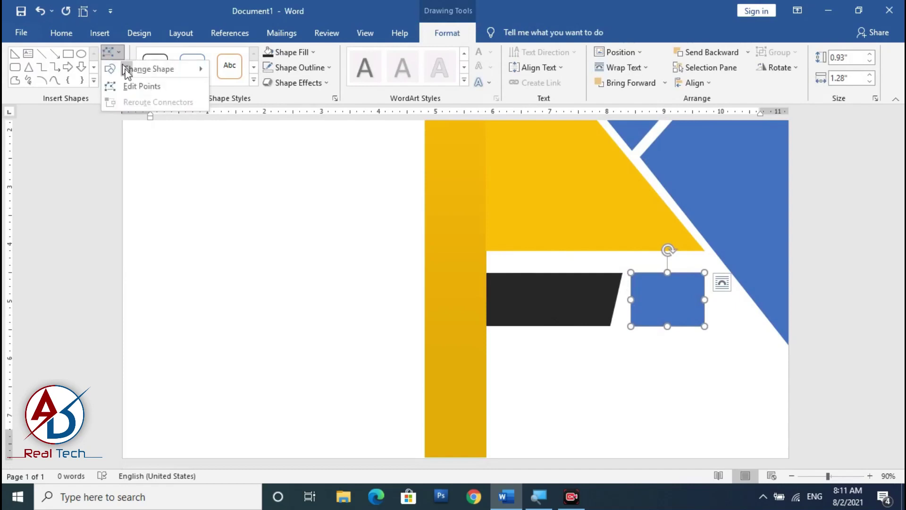
left_click(142, 86)
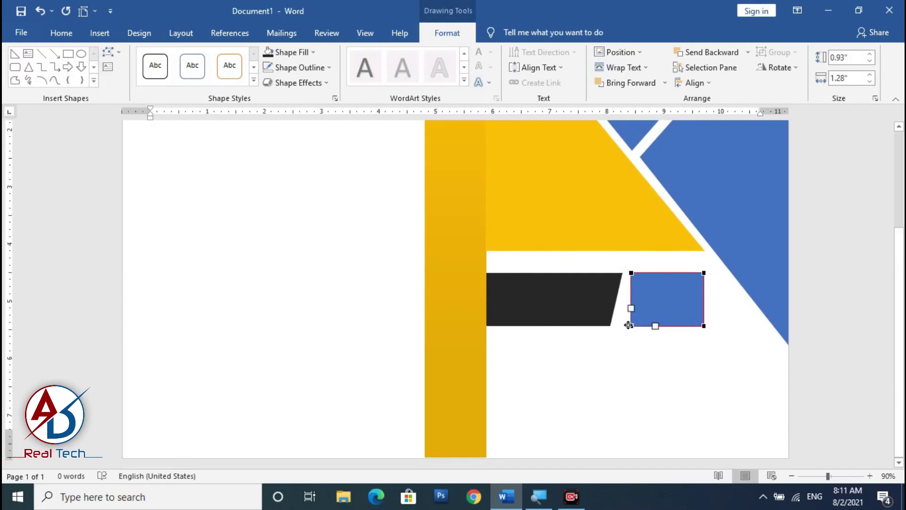
left_click_drag(622, 325, 622, 325)
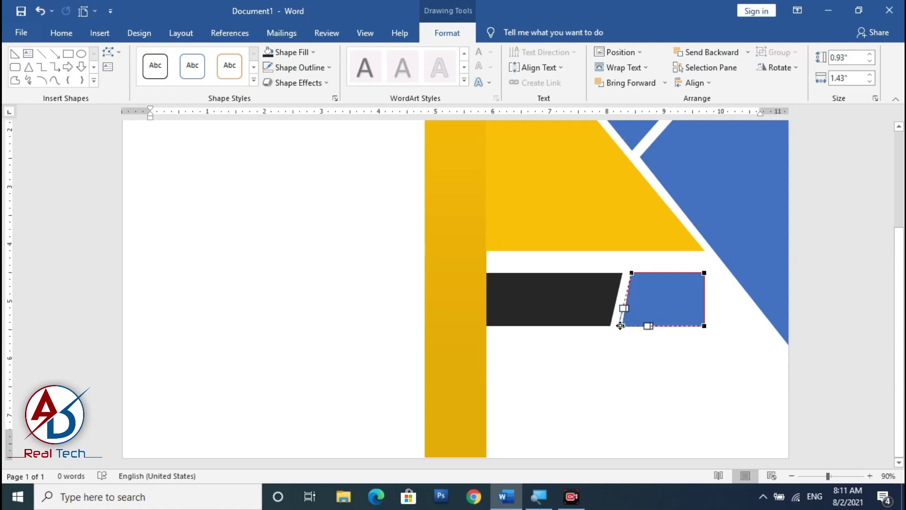
left_click_drag(621, 325, 619, 325)
scroll(619, 325, "up", 2, "ctrl")
scroll(658, 360, "up", 2, "ctrl")
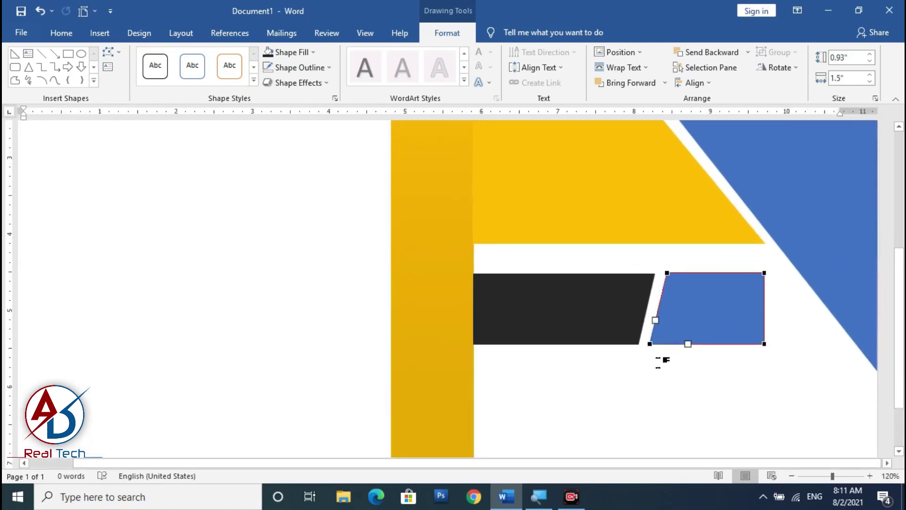
scroll(657, 364, "up", 2, "ctrl")
scroll(656, 377, "up", 2, "ctrl")
Pull the bottom-right vertex left to finish a 0.94" by 1.5" parallelogram.
left_click(653, 375)
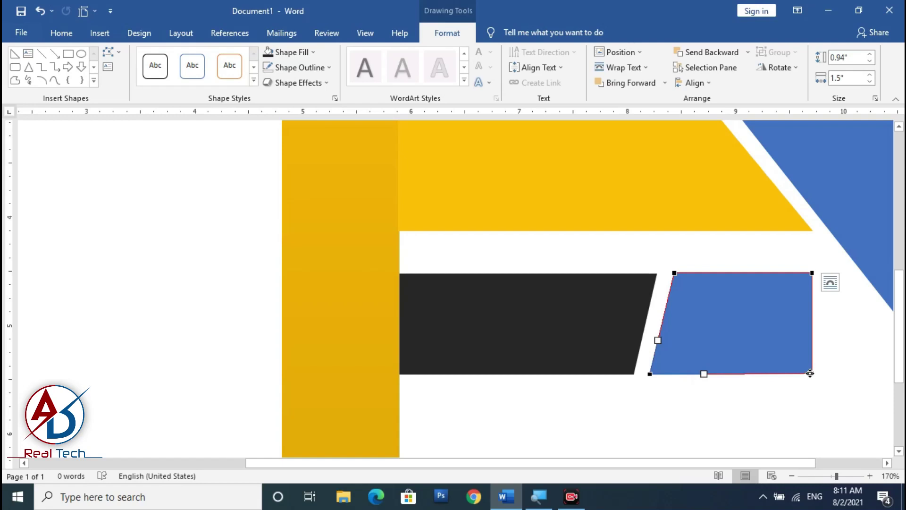
left_click_drag(811, 373, 788, 372)
scroll(755, 423, "down", 5)
scroll(725, 415, "down", 3)
scroll(697, 429, "down", 1)
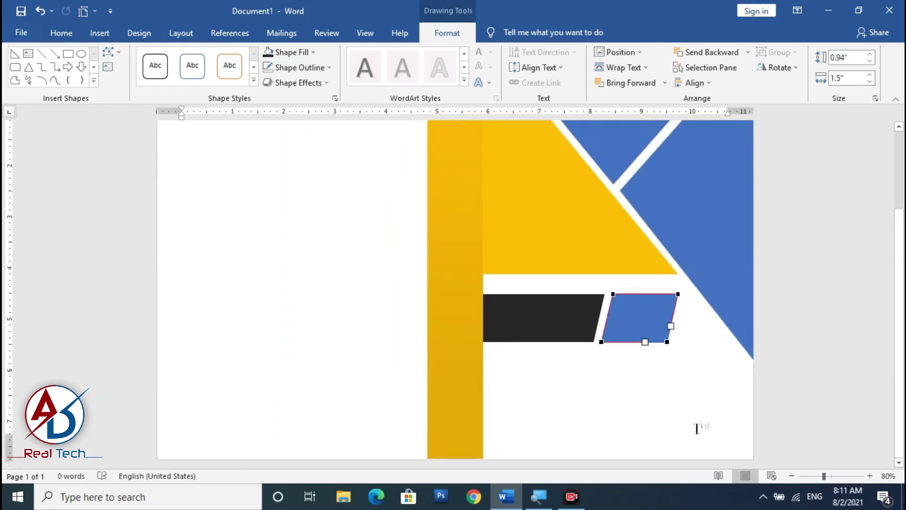
scroll(607, 468, "down", 1)
scroll(607, 468, "down", 1)
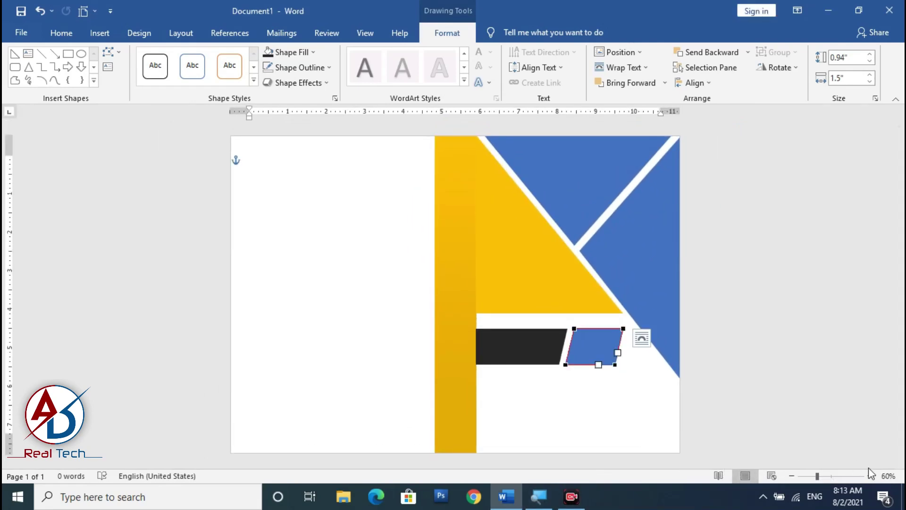
left_click(661, 382)
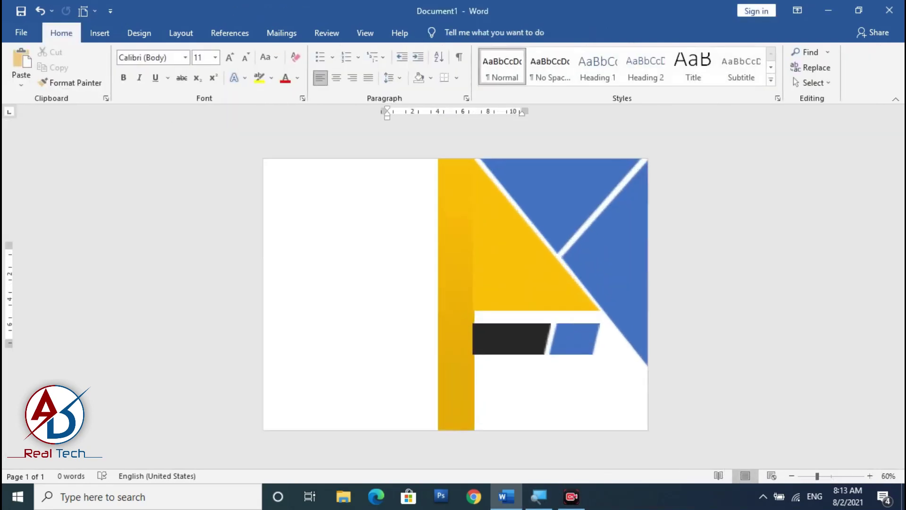
Draw a 1.3" by 2.29" rectangle from the parallelogram to the page bottom, with no outline.
scroll(455, 289, "up", 2)
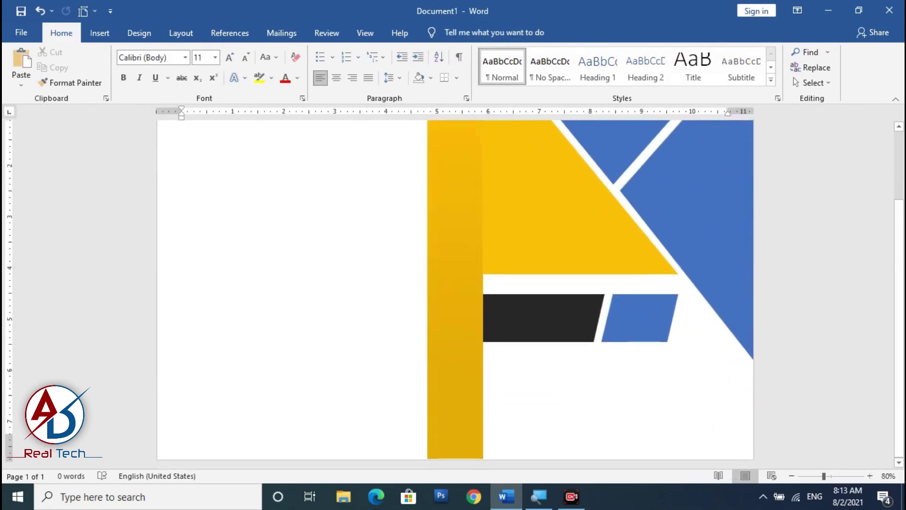
left_click(99, 33)
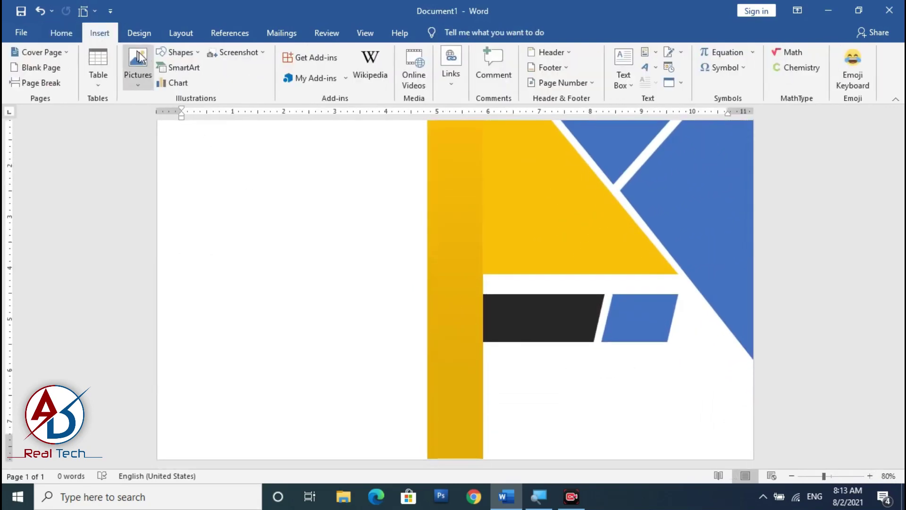
left_click(177, 52)
left_click(202, 72)
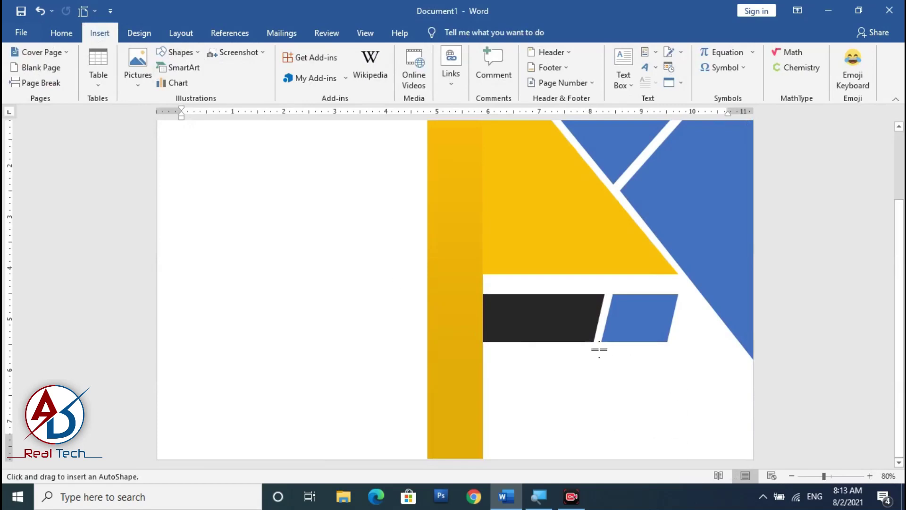
left_click_drag(602, 342, 669, 467)
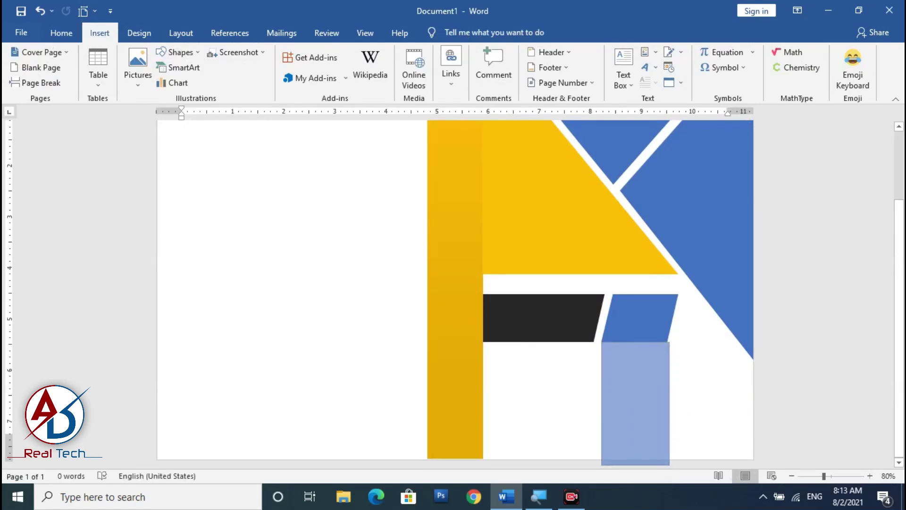
scroll(678, 449, "up", 3, "ctrl")
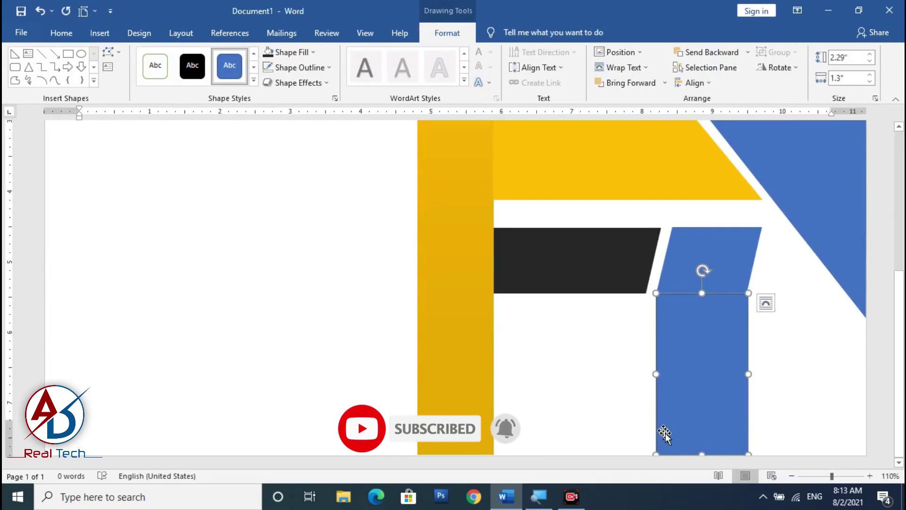
left_click(109, 52)
left_click(151, 91)
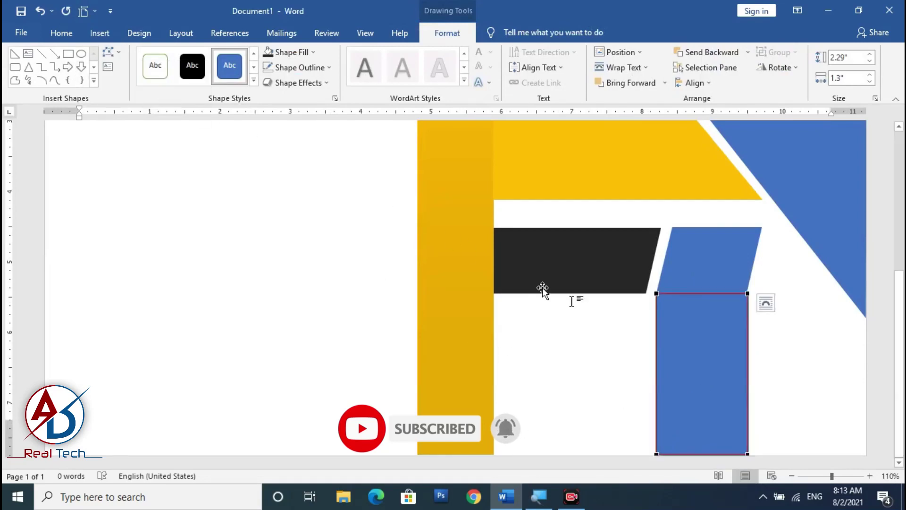
left_click(296, 67)
left_click(306, 210)
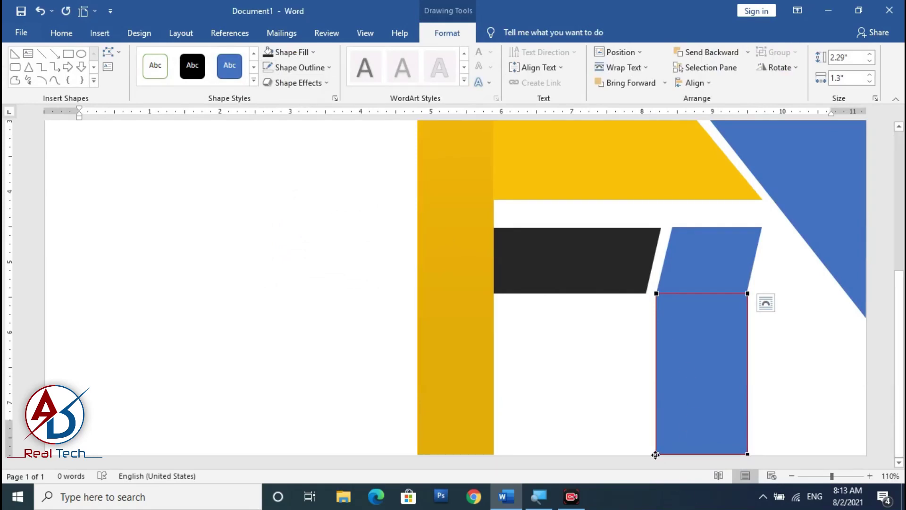
Slant the lower blue bar by shifting both of its bottom corners to the left.
left_click_drag(654, 454, 626, 454)
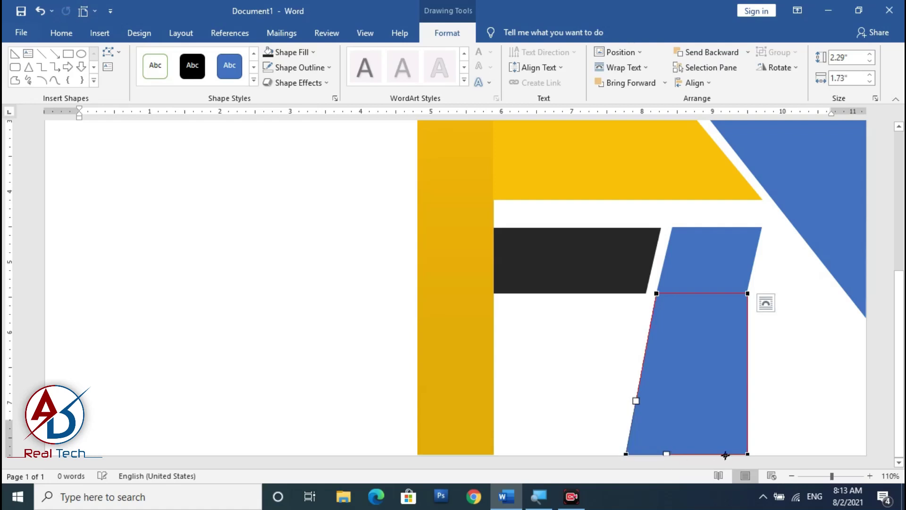
left_click_drag(748, 454, 714, 454)
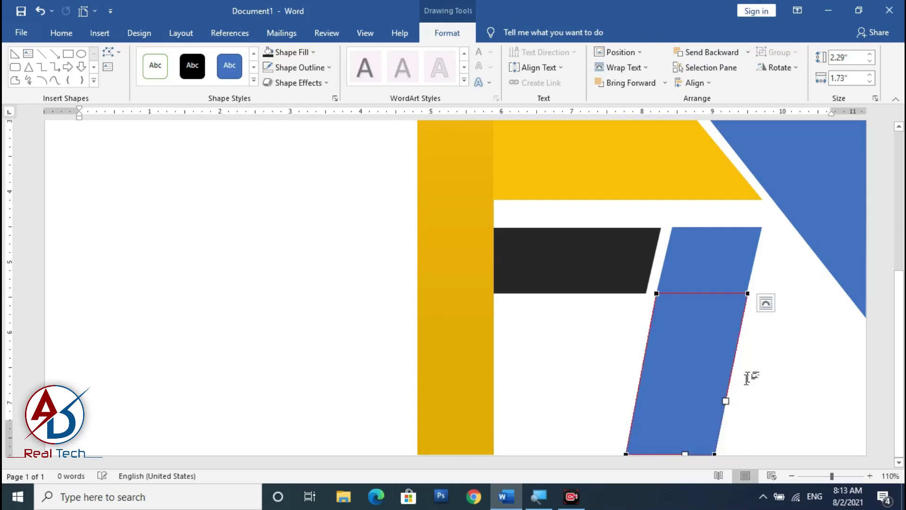
scroll(720, 389, "up", 6)
scroll(759, 358, "down", 2)
scroll(766, 350, "down", 1)
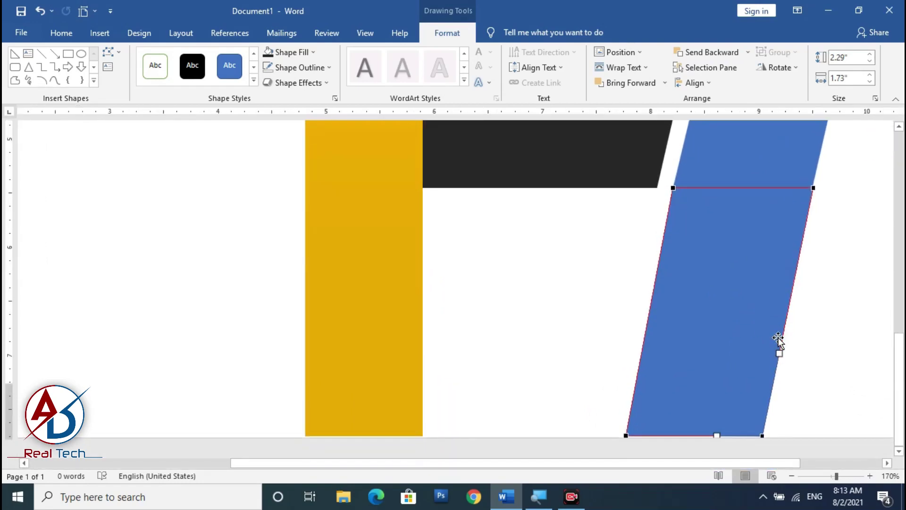
left_click(837, 355)
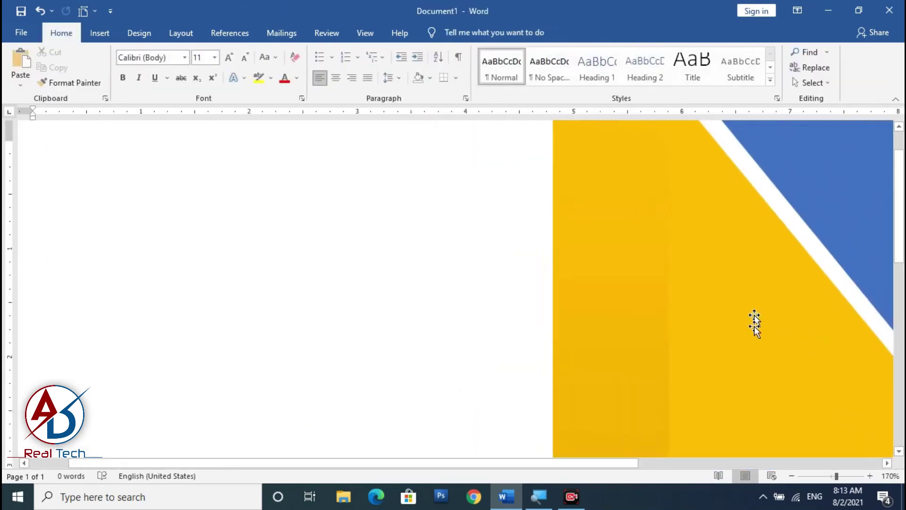
Select the tall slanted blue bar and look at its shape-editing options on the Format tab.
scroll(754, 327, "down", 11)
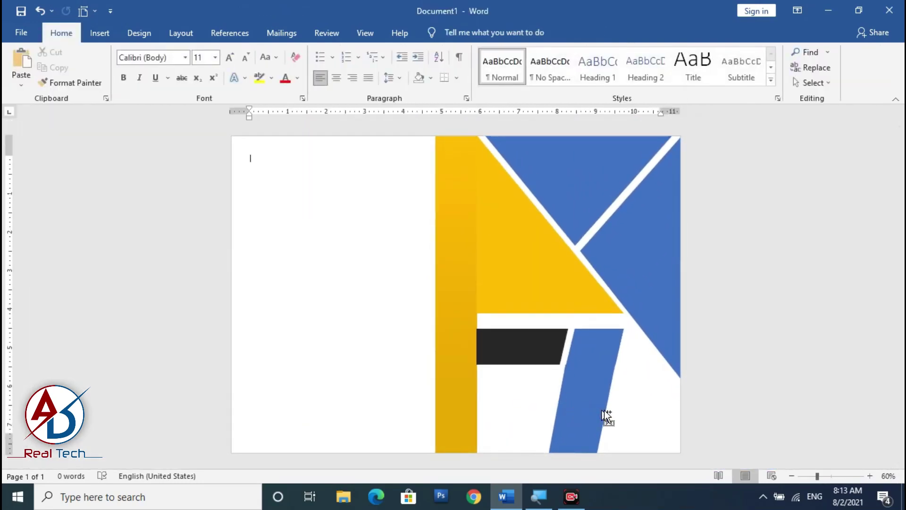
scroll(638, 383, "up", 4)
scroll(674, 360, "down", 4)
scroll(666, 377, "down", 3)
left_click(661, 391)
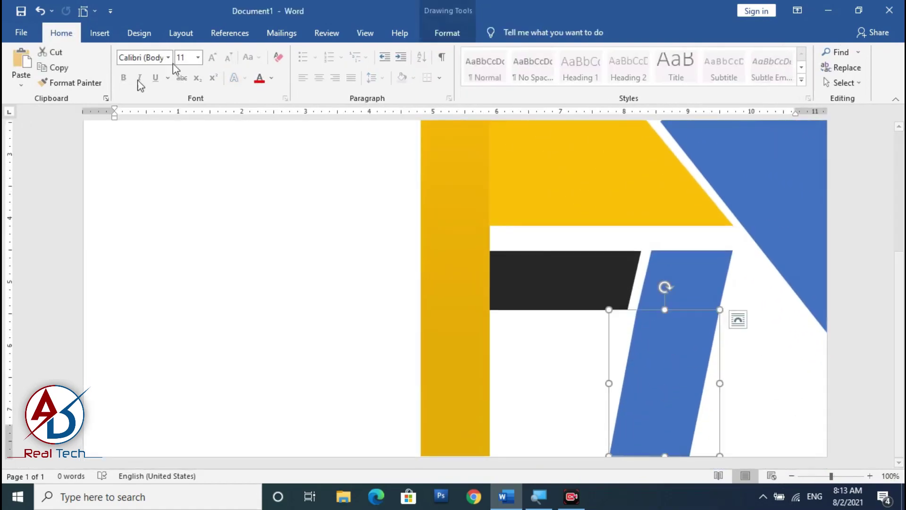
left_click(447, 32)
left_click(118, 56)
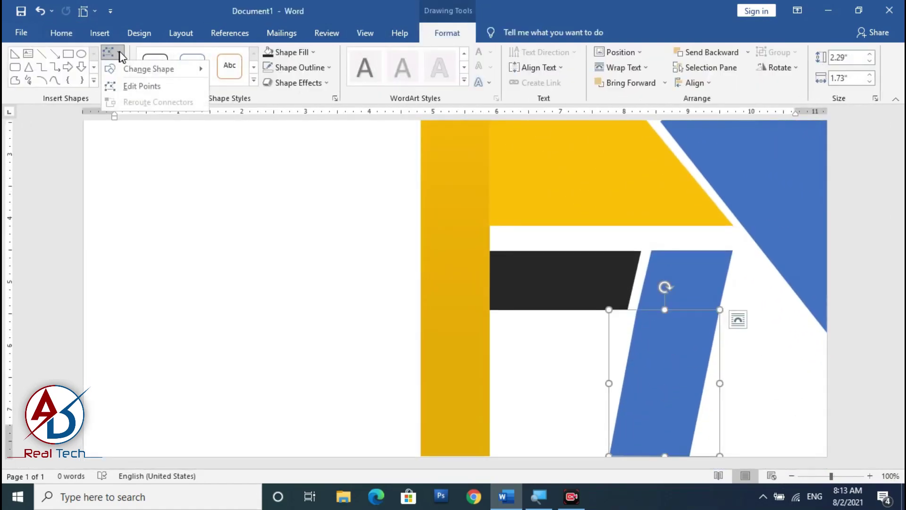
key("Escape")
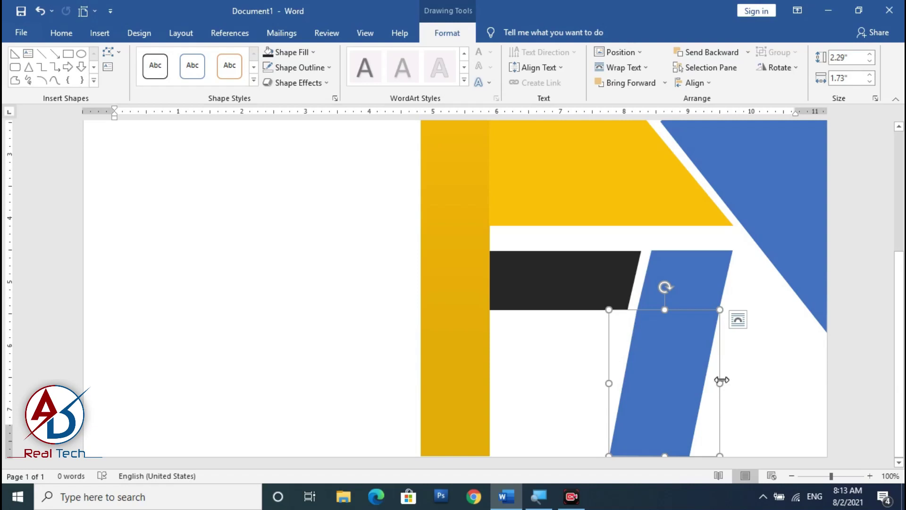
Resize the lower slanted bar to 1.69 inches wide so it sits under the upper bar.
mouse_move(720, 383)
left_mouse_down()
mouse_move(712, 382)
mouse_move(716, 394)
left_mouse_up()
scroll(713, 382, "up", 5)
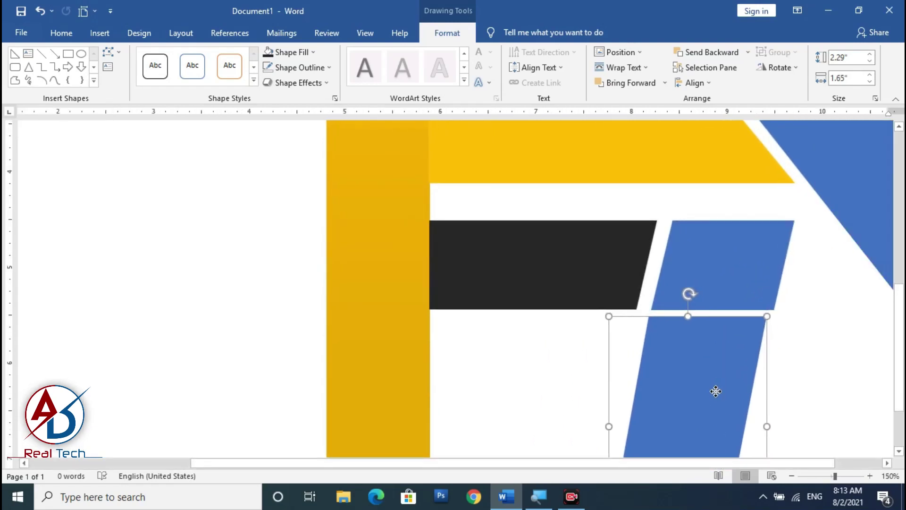
scroll(716, 391, "down", 2)
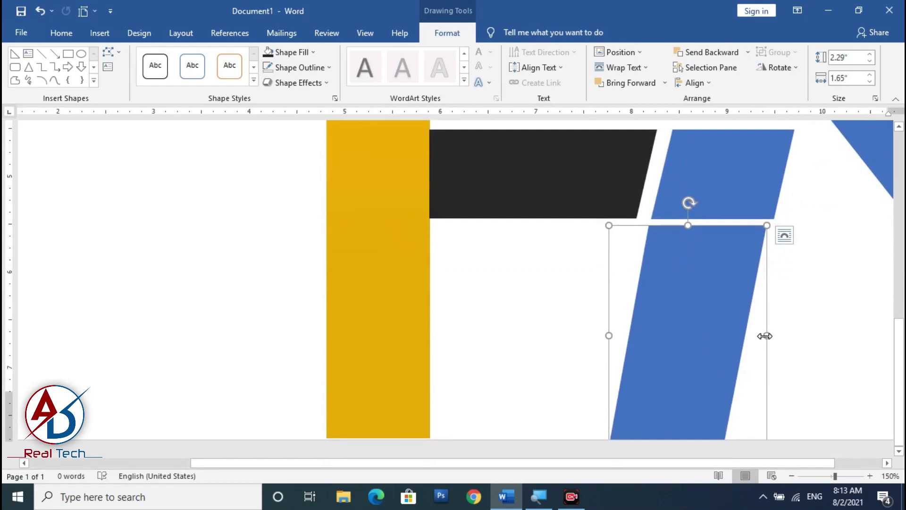
left_click_drag(767, 336, 771, 335)
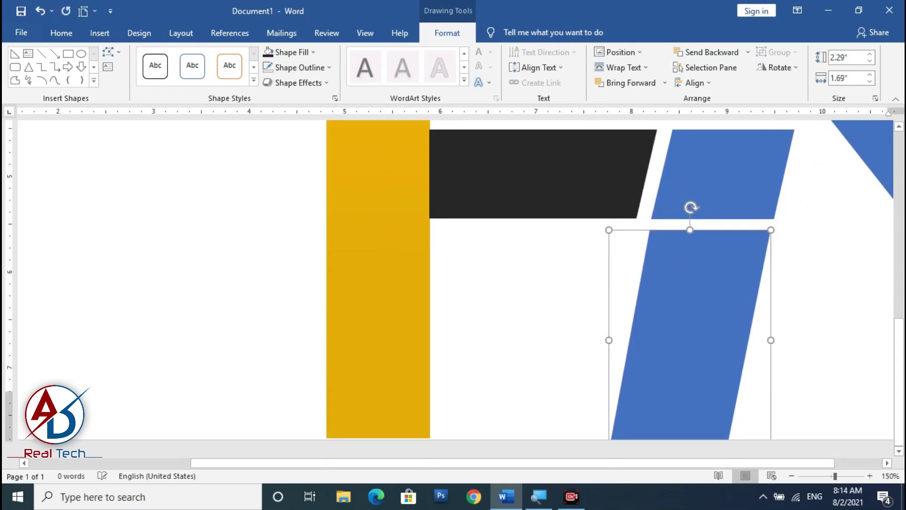
scroll(769, 362, "down", 3)
scroll(692, 354, "down", 3)
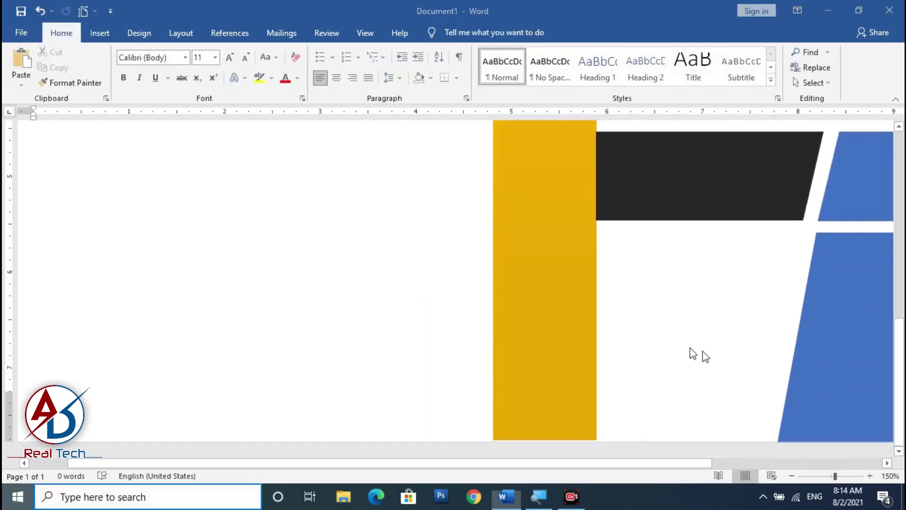
scroll(677, 344, "down", 6, "ctrl")
key("super")
scroll(678, 343, "down", 3, "ctrl")
key("super")
scroll(661, 361, "down", 2, "ctrl")
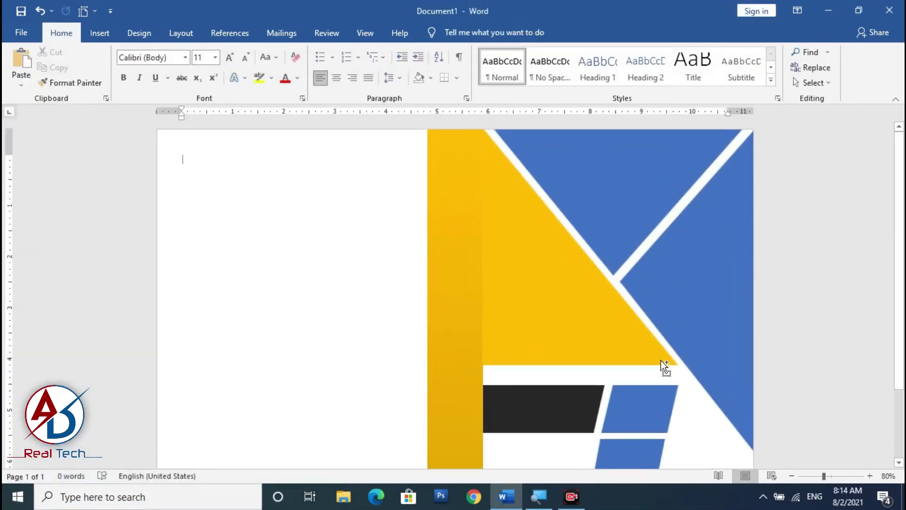
scroll(661, 360, "up", 1, "ctrl")
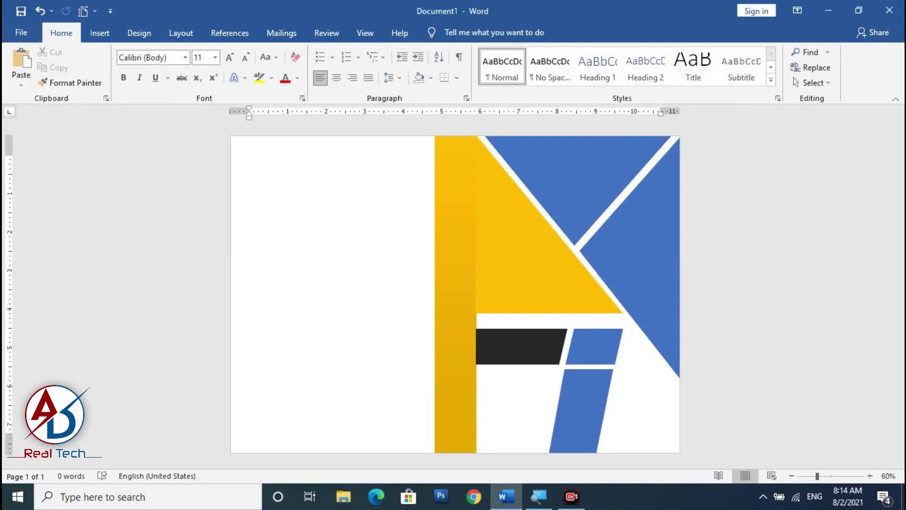
left_click(562, 395)
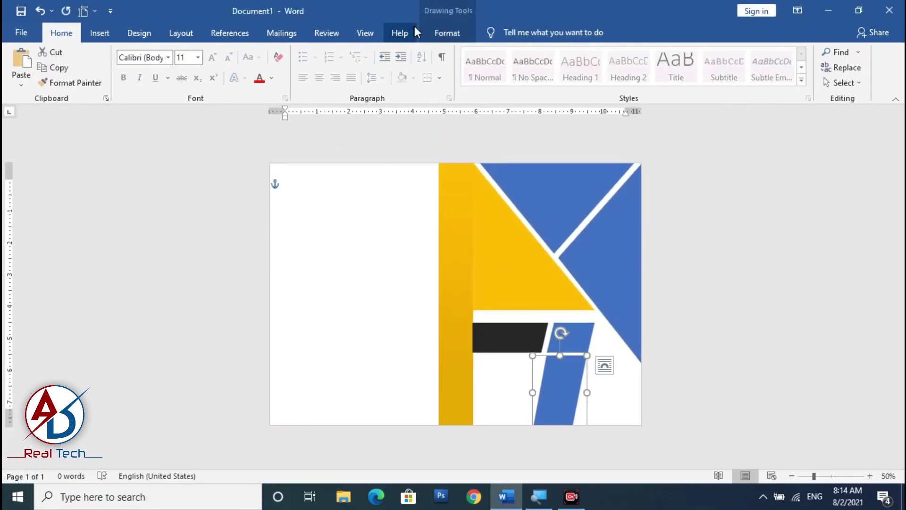
Fill the lower and the small upper blue slanted bars with black, then check the result.
left_click(453, 40)
left_click(283, 52)
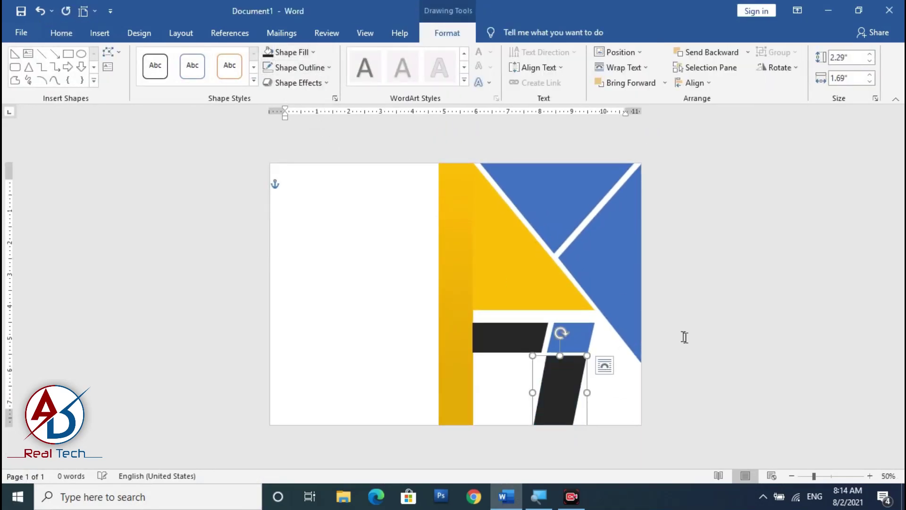
left_click(682, 336)
left_click(559, 337)
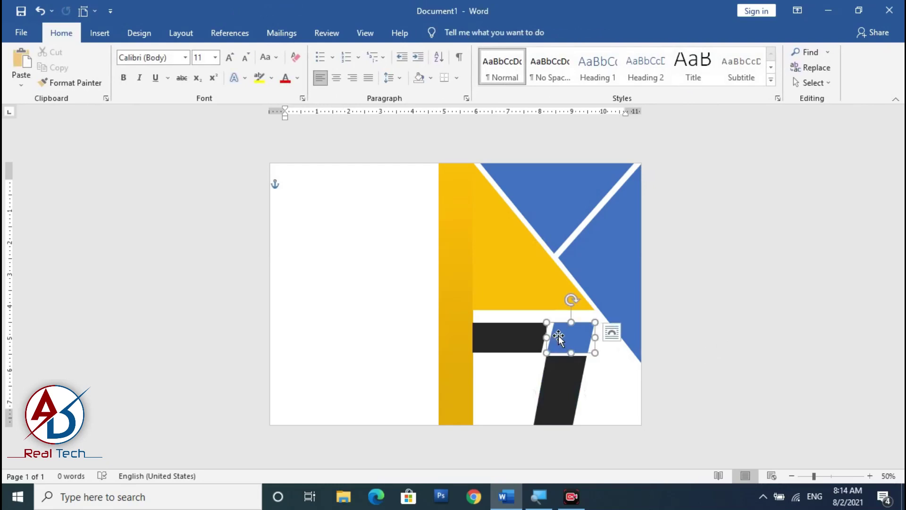
left_click(447, 33)
left_click(269, 52)
left_click(820, 360)
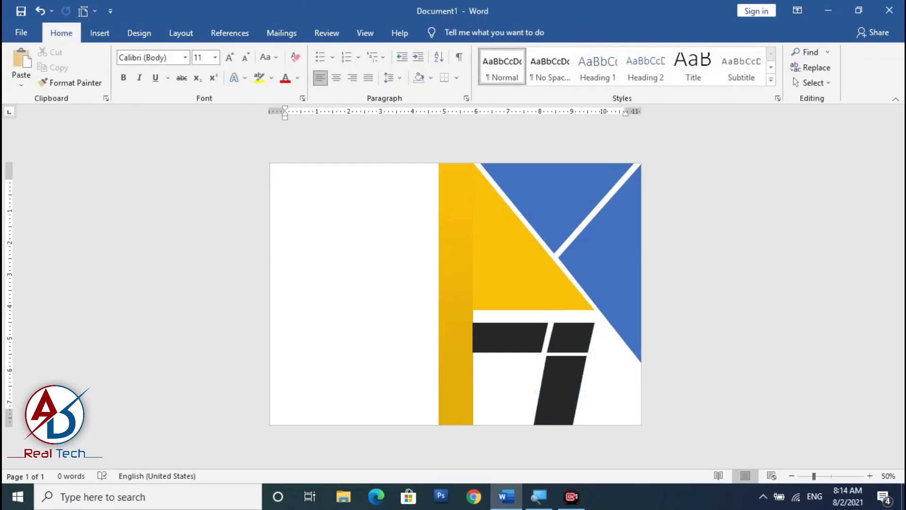
left_click(556, 398)
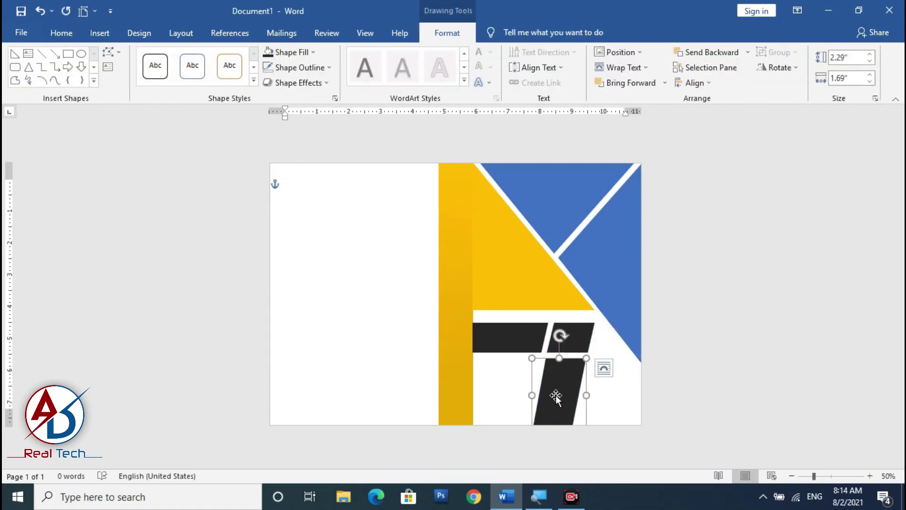
left_click(782, 326)
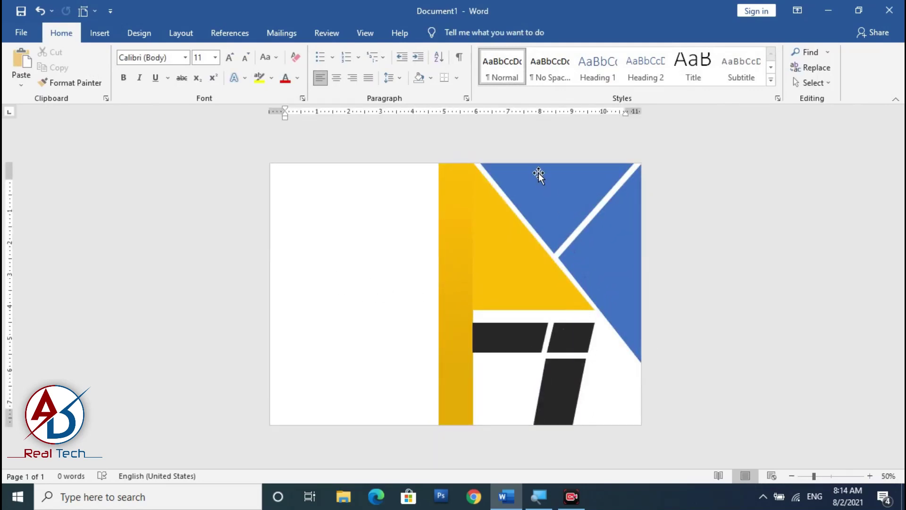
scroll(541, 329, "down", 3, "ctrl")
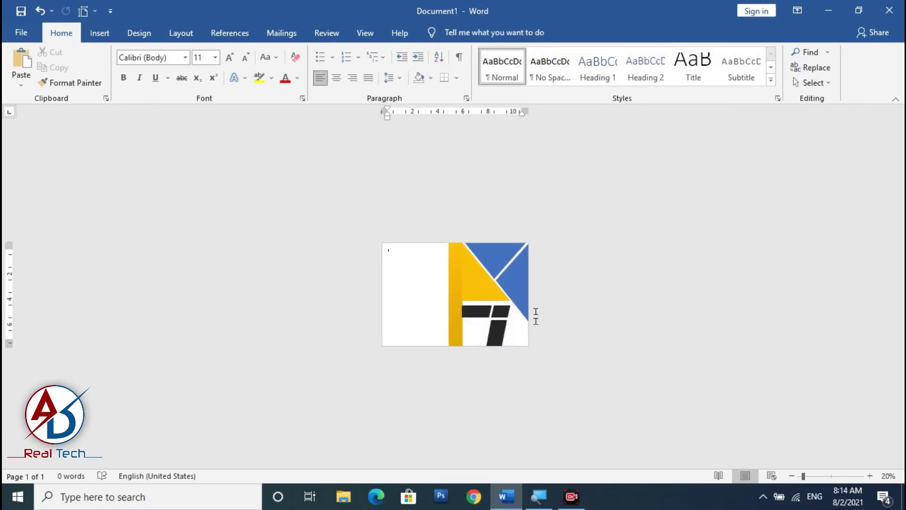
scroll(541, 329, "up", 2, "ctrl")
Draw a rectangle covering the white left area of the page.
left_click(100, 32)
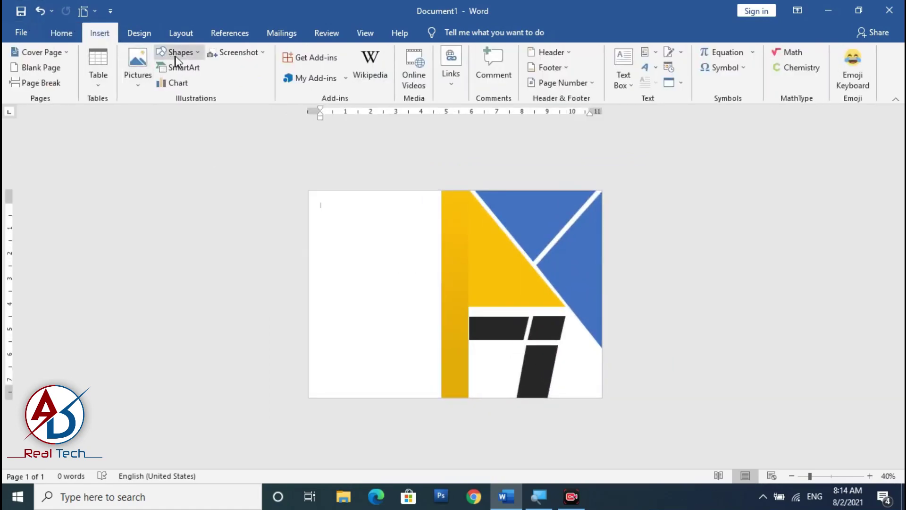
left_click(179, 52)
left_click(216, 82)
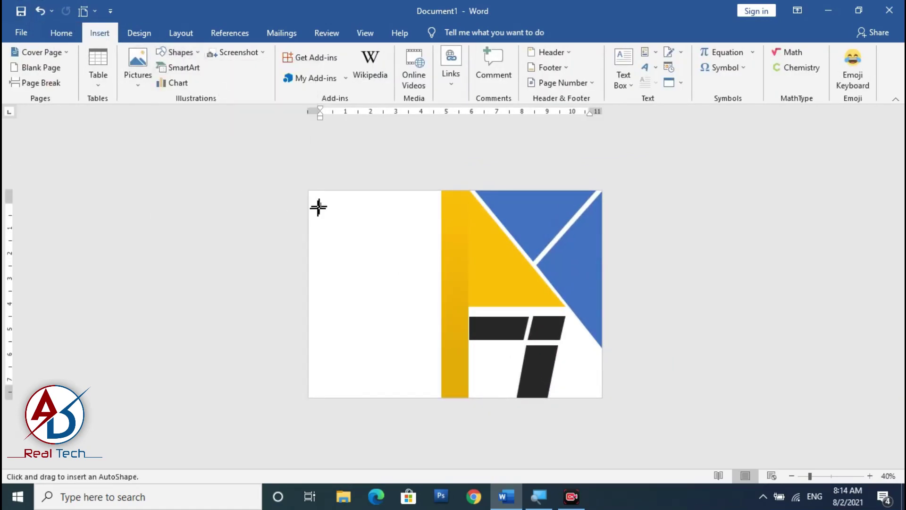
left_click_drag(309, 190, 442, 398)
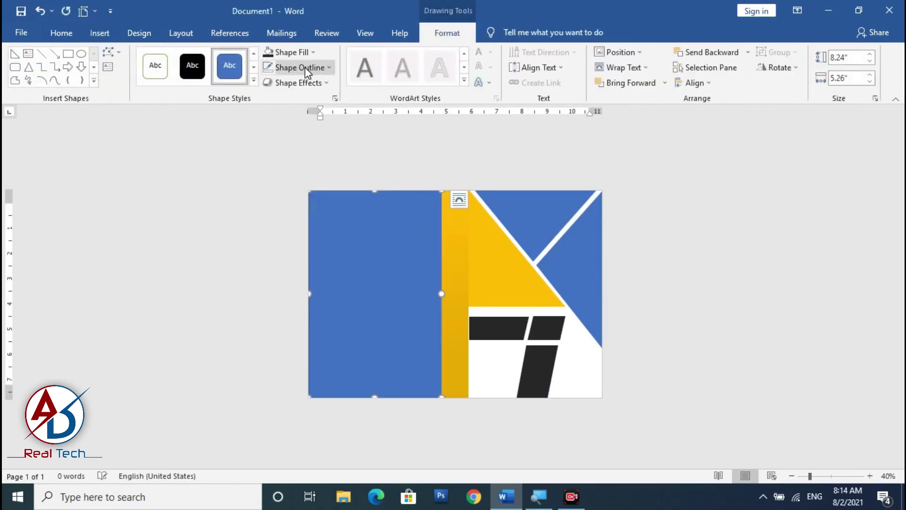
Give the left rectangle No Outline and a black fill.
left_click(305, 67)
left_click(319, 219)
left_click(266, 56)
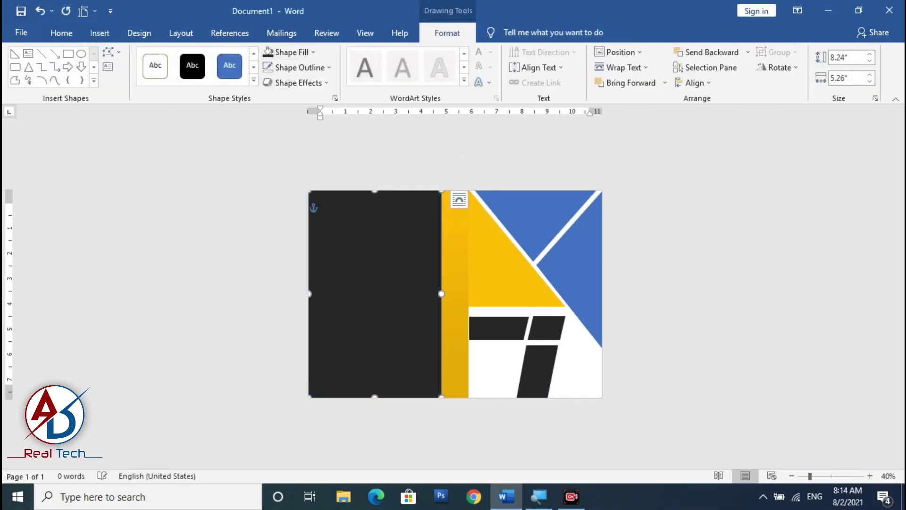
key("Escape")
scroll(455, 294, "up", 2)
left_click(420, 333)
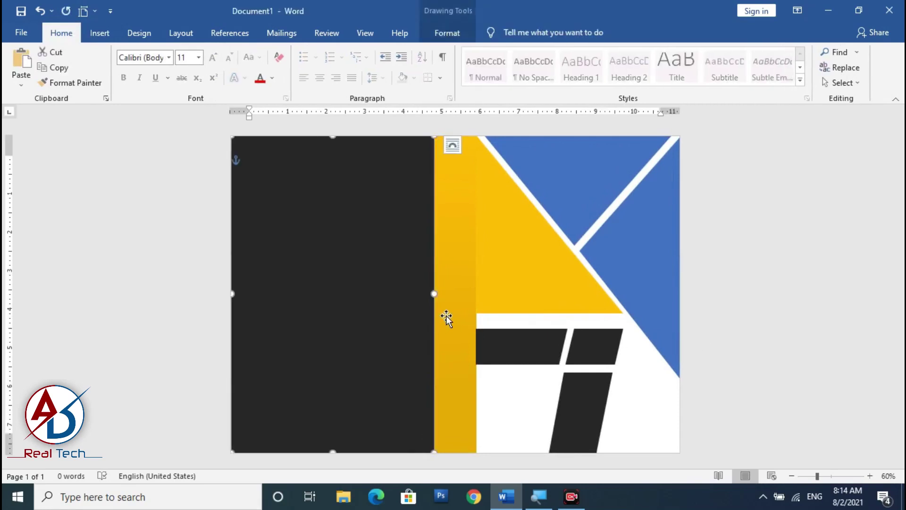
left_click(765, 371)
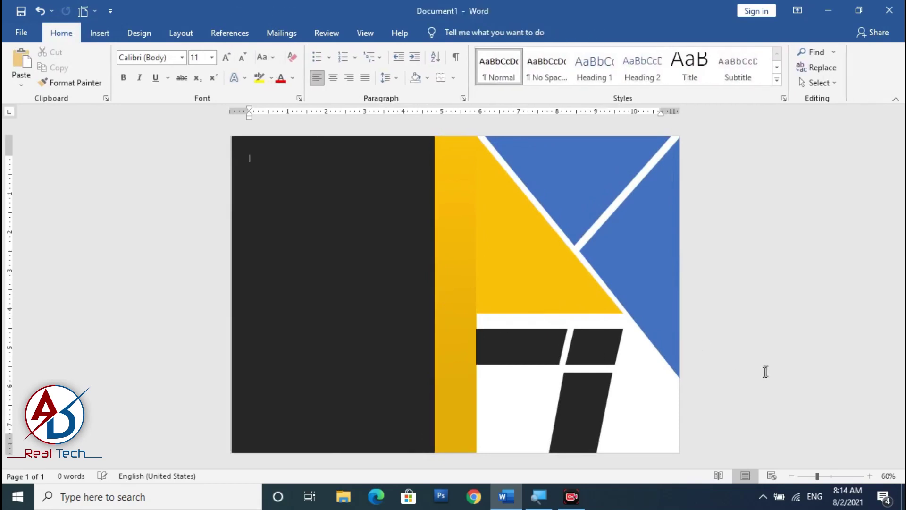
scroll(764, 371, "down", 1)
scroll(765, 371, "down", 1)
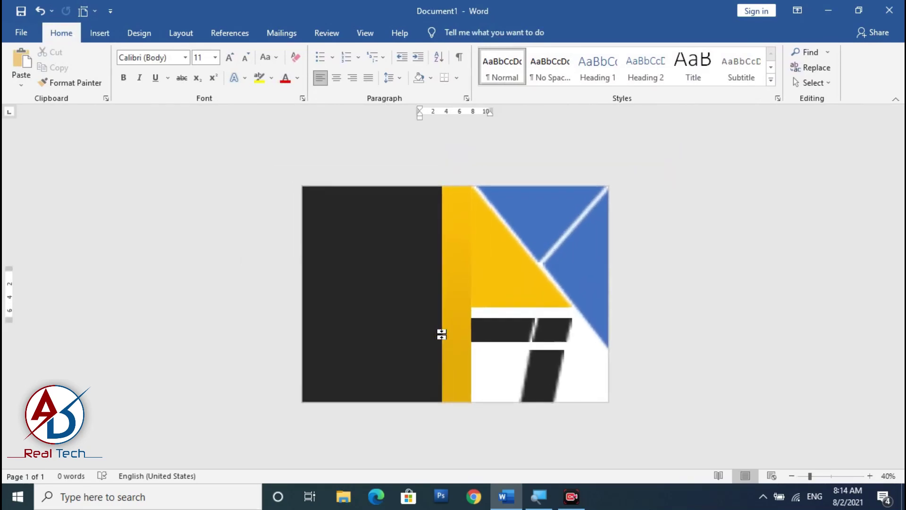
Fill the top blue triangle with the first sunset couple photo from the Desktop Love folder.
scroll(522, 247, "up", 2)
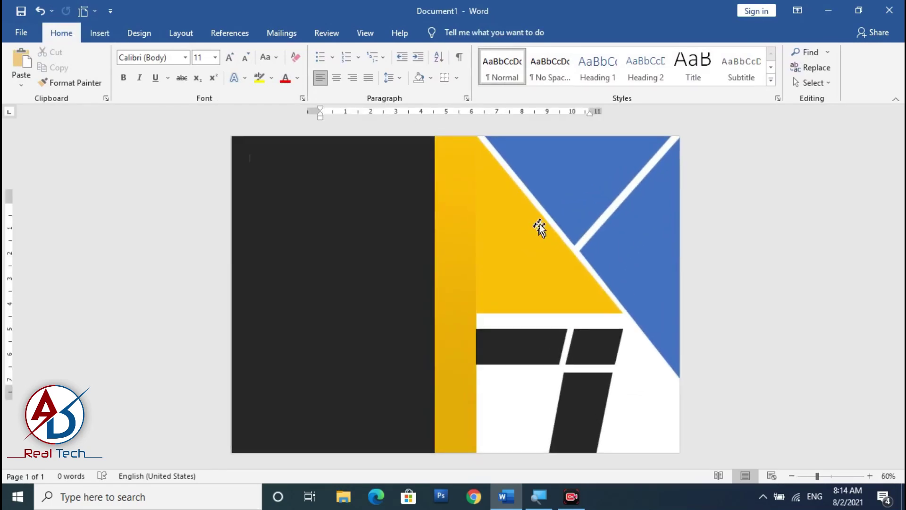
left_click(560, 183)
left_click(461, 38)
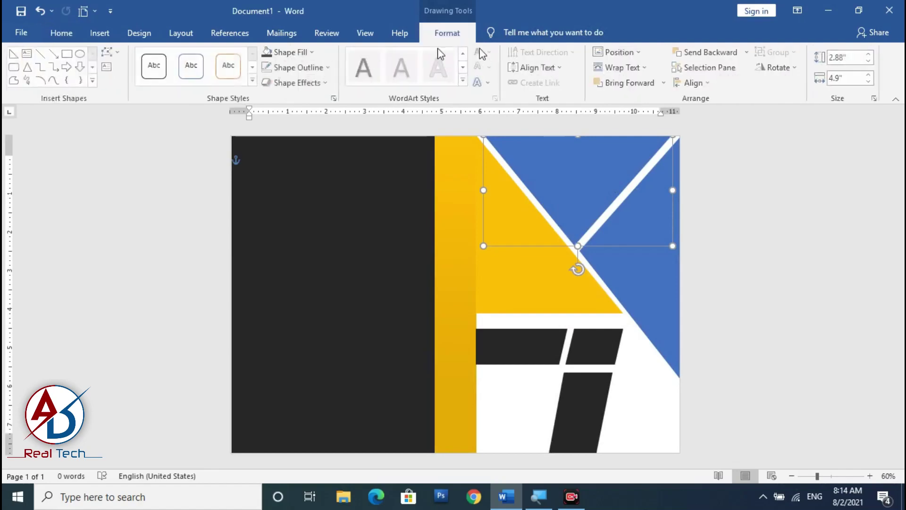
left_click(287, 53)
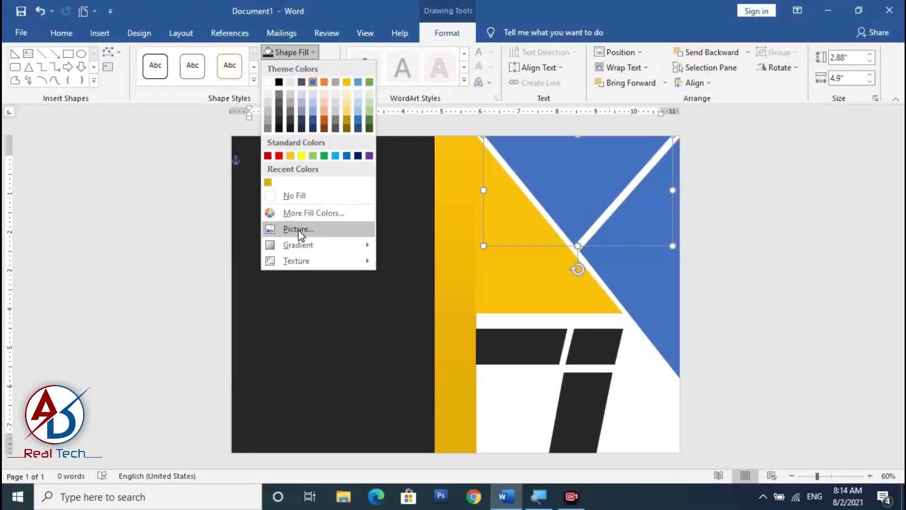
left_click(298, 229)
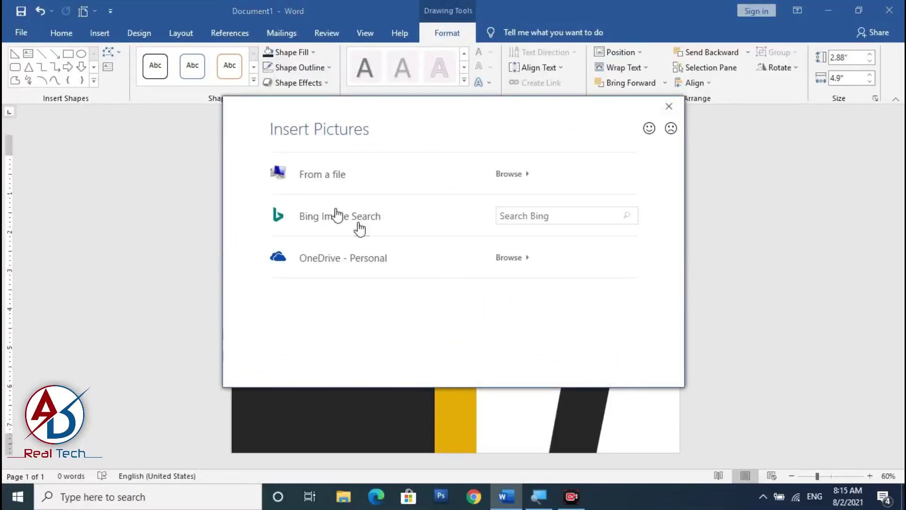
left_click(326, 173)
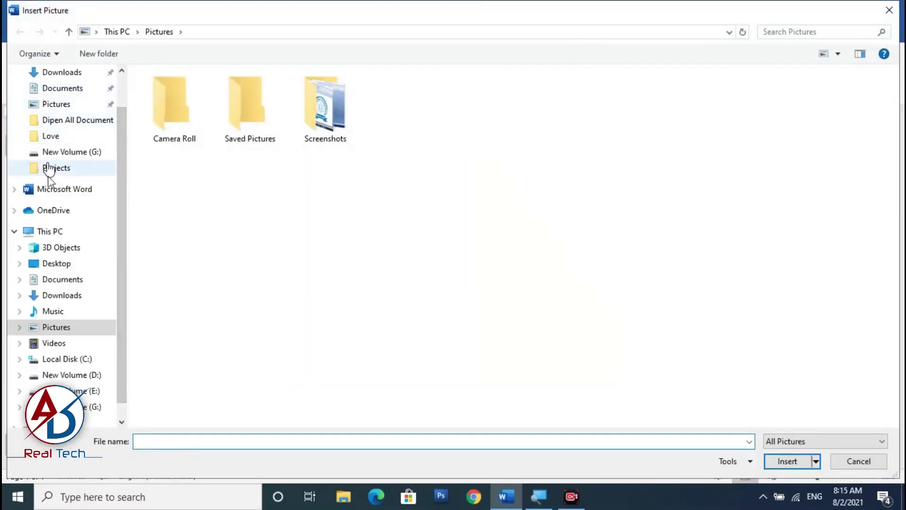
left_click(64, 263)
double_click(329, 124)
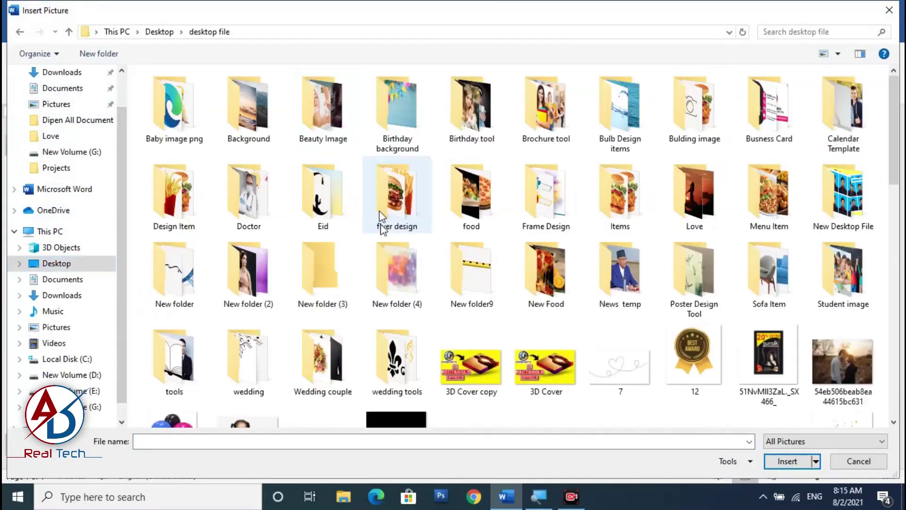
double_click(687, 216)
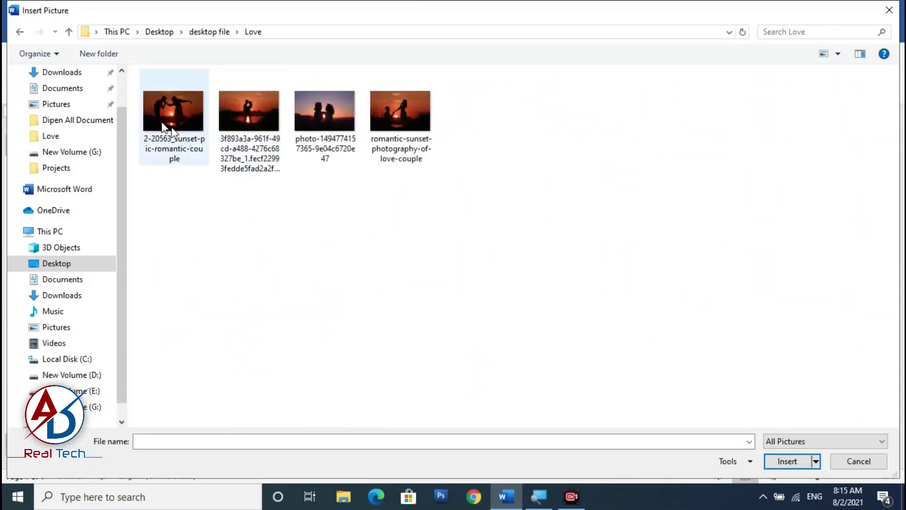
left_click(176, 129)
left_click(769, 464)
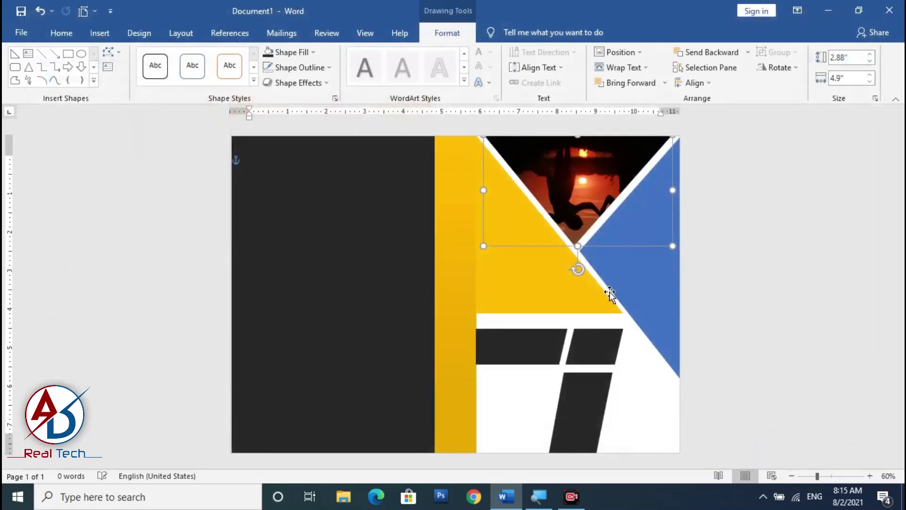
Uncheck Rotate with shape in Format Picture's Fill settings so the photo stands upright.
right_click(613, 165)
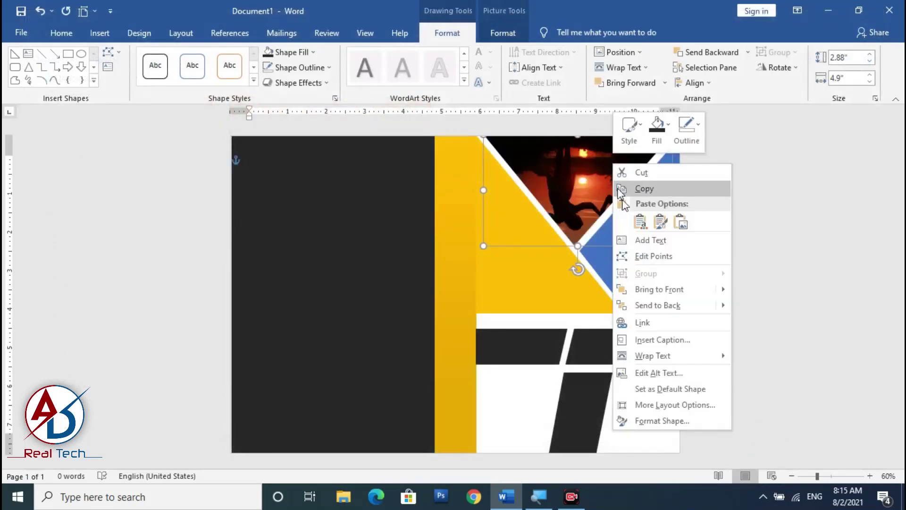
left_click(651, 422)
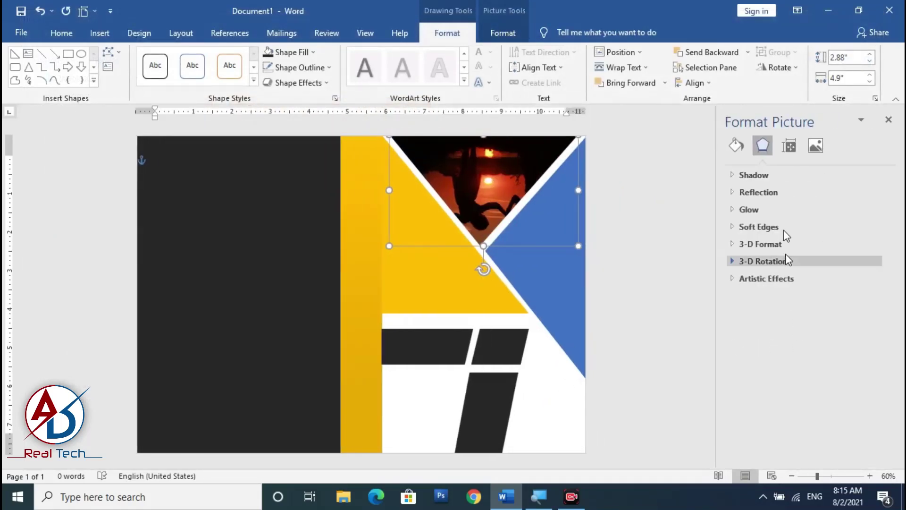
left_click(737, 149)
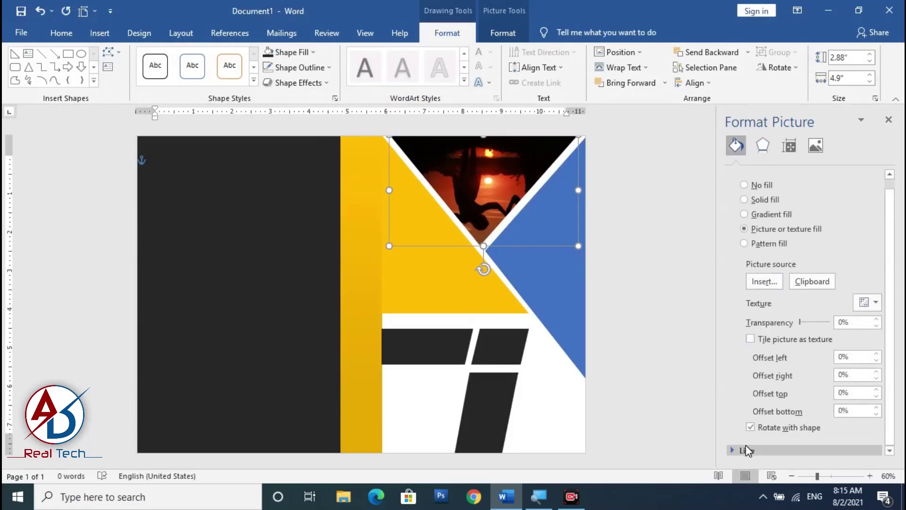
left_click(751, 428)
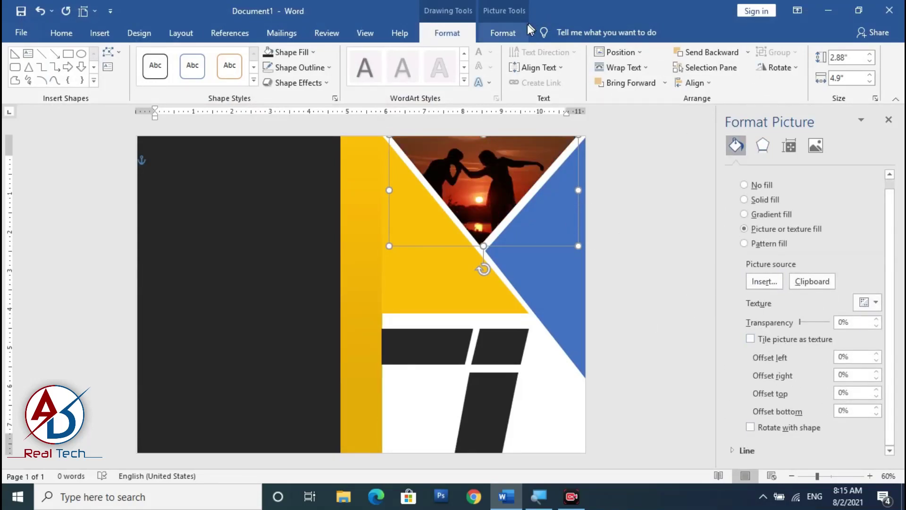
Crop to enlarge the photo and shift it up so the couple sits inside the triangle.
left_click(503, 33)
left_click(787, 64)
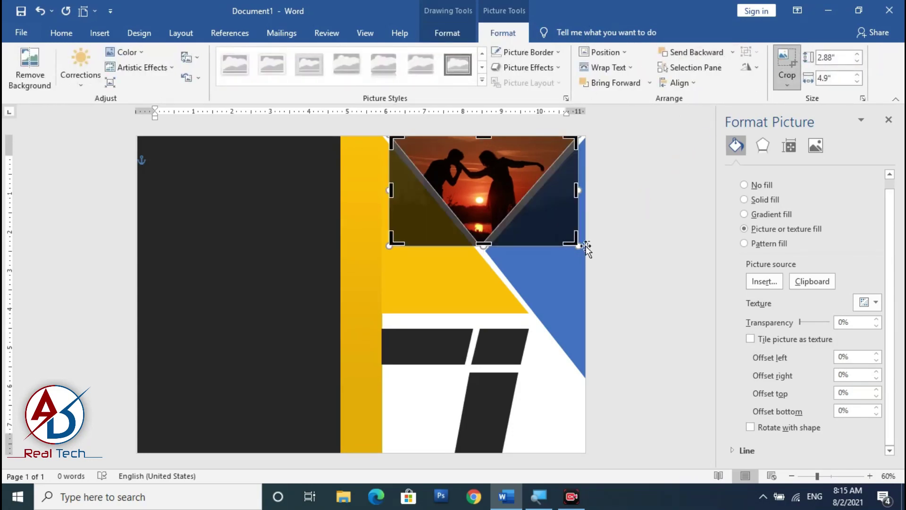
left_click_drag(579, 247, 599, 259)
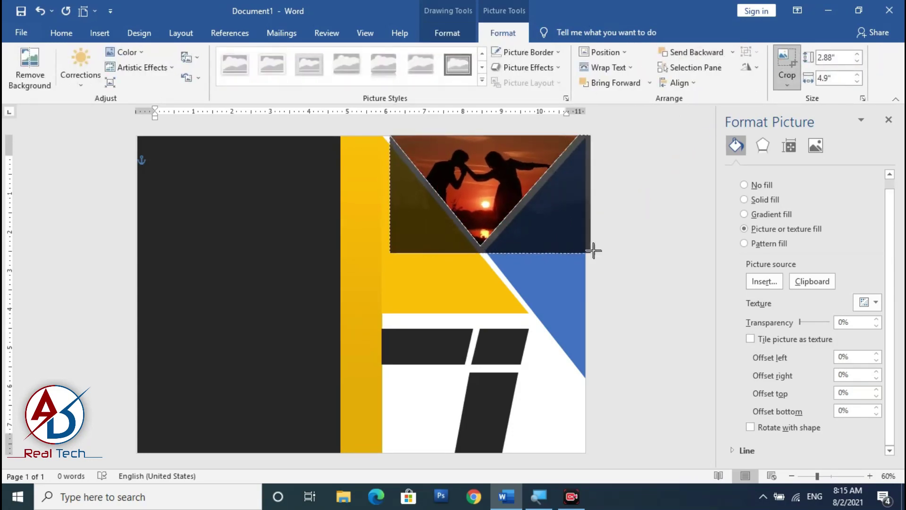
left_click_drag(517, 189, 517, 177)
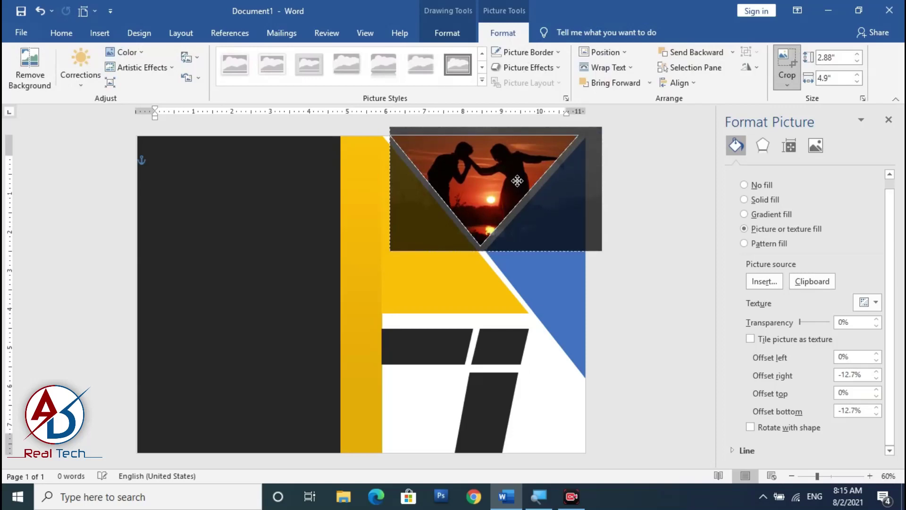
key("Escape")
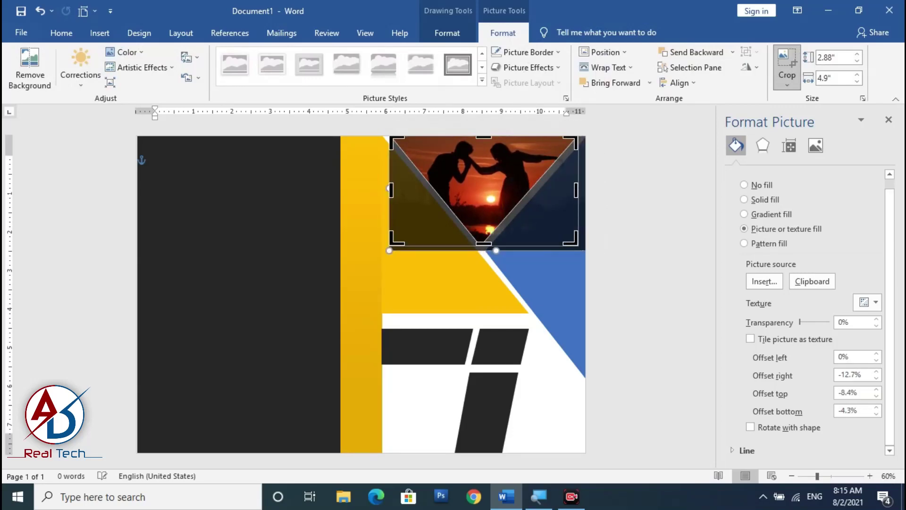
key("Escape")
scroll(557, 257, "down", 1, "ctrl")
scroll(553, 314, "up", 5, "ctrl")
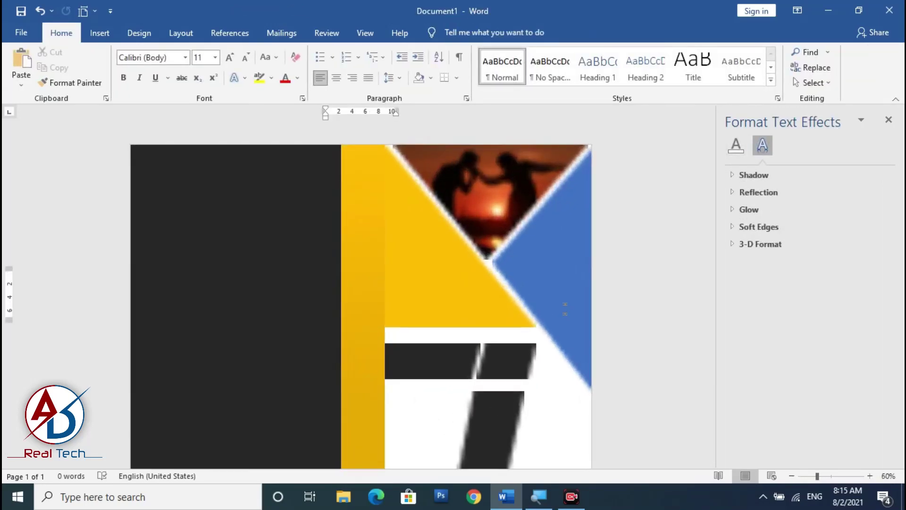
Fill the right blue triangle with the second sunset couple photo from a file.
left_click(577, 274)
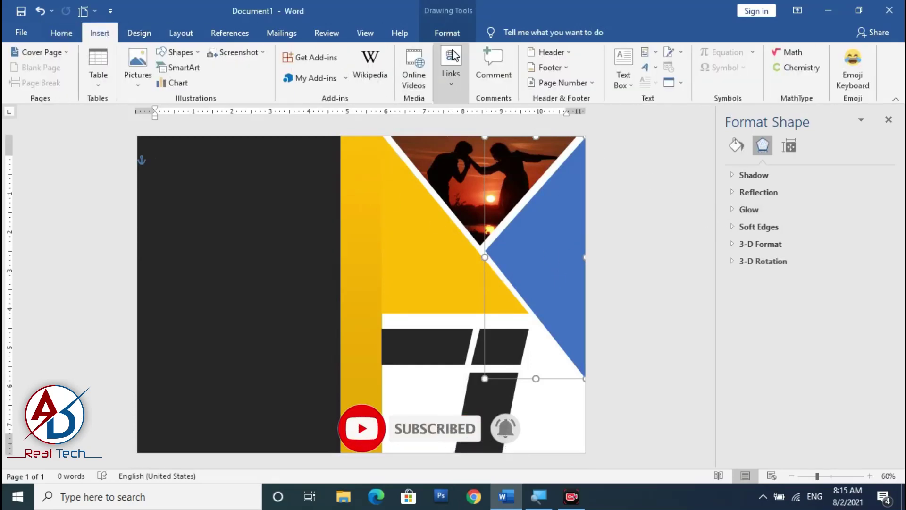
left_click(448, 32)
left_click(305, 51)
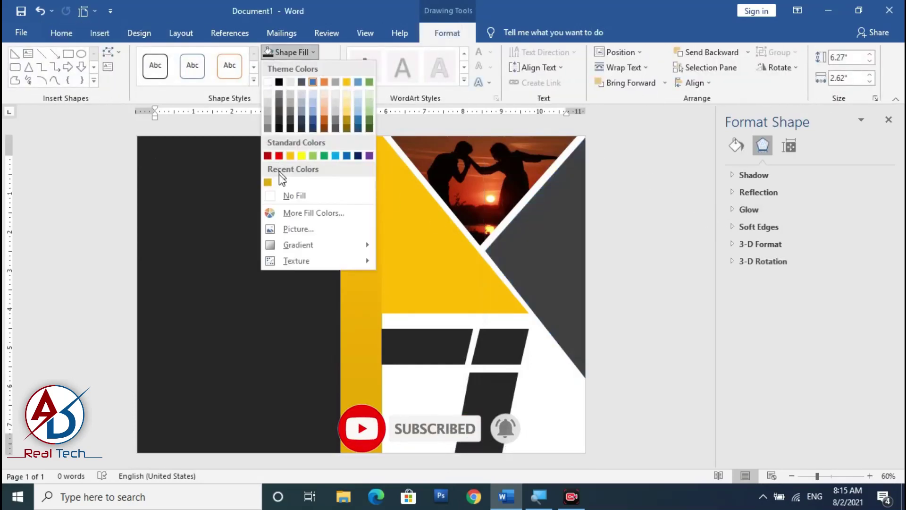
left_click(304, 229)
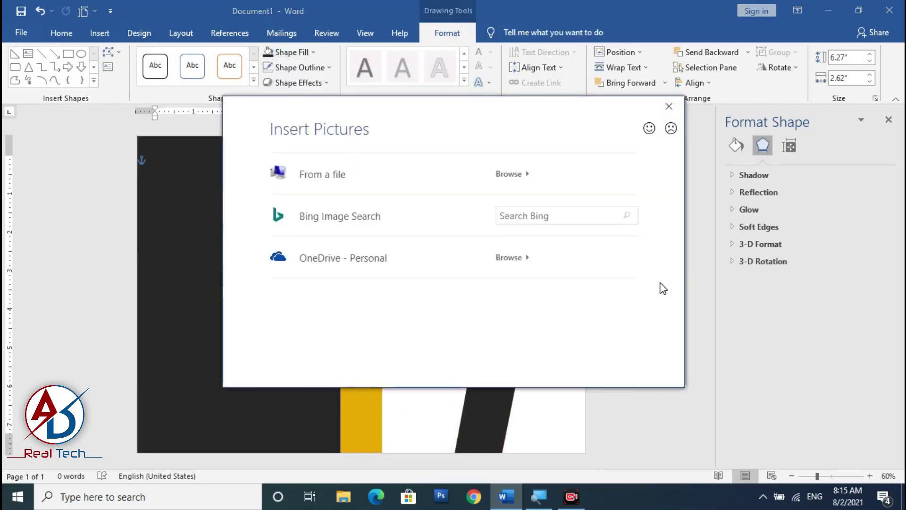
left_click(339, 178)
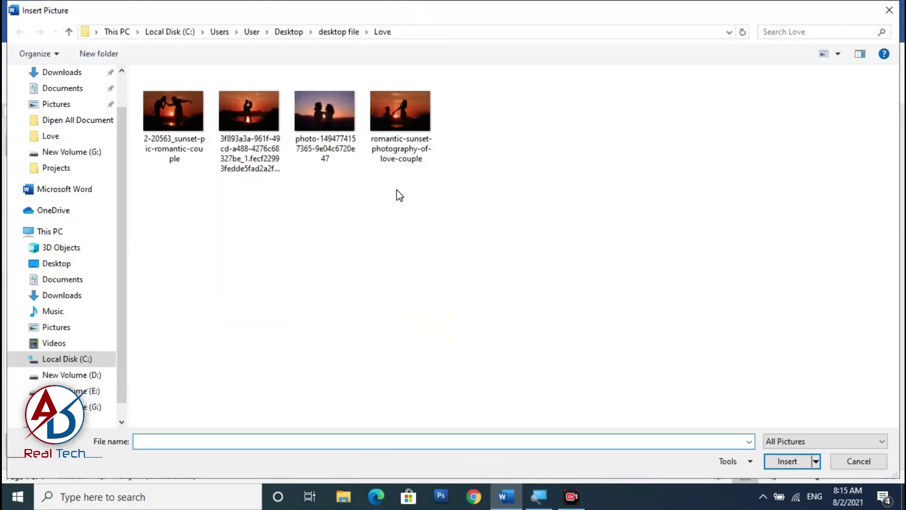
left_click(260, 128)
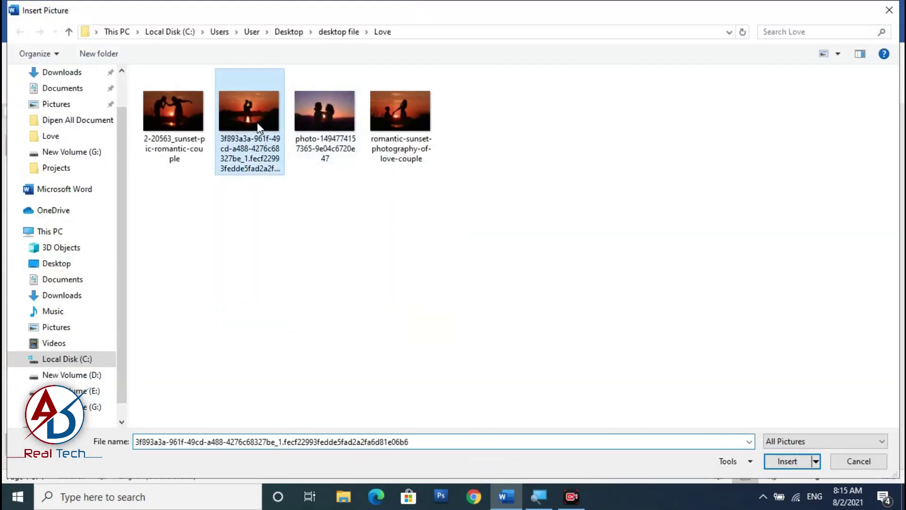
left_click(787, 461)
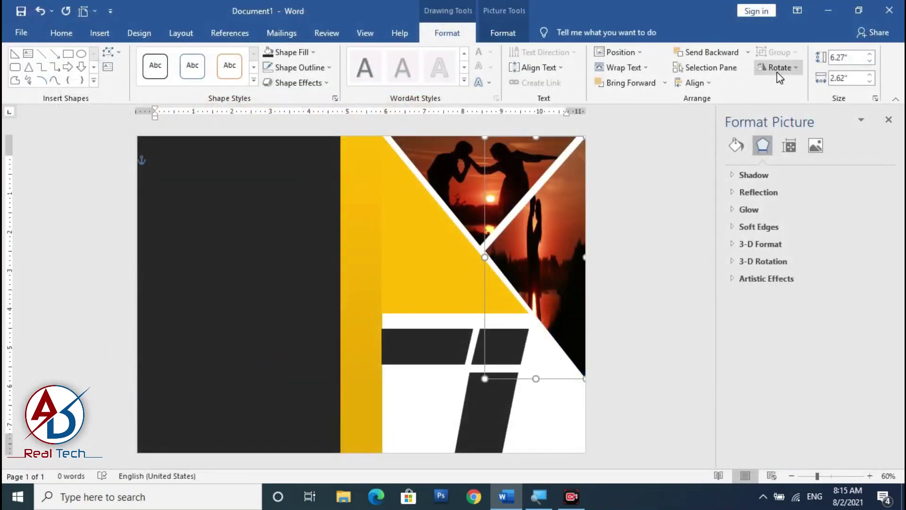
Crop, widen and shift the photo so the embracing couple is centred in the triangle.
left_click(503, 33)
left_click(787, 64)
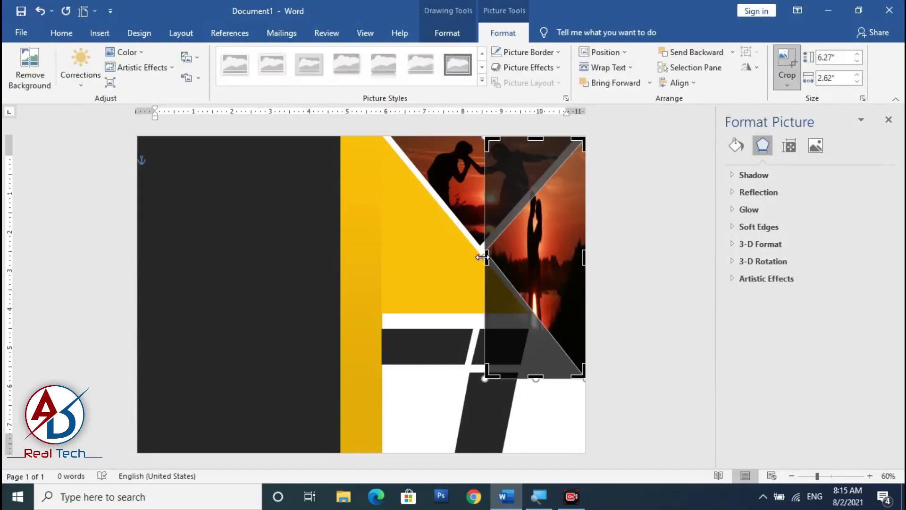
left_click_drag(481, 257, 375, 257)
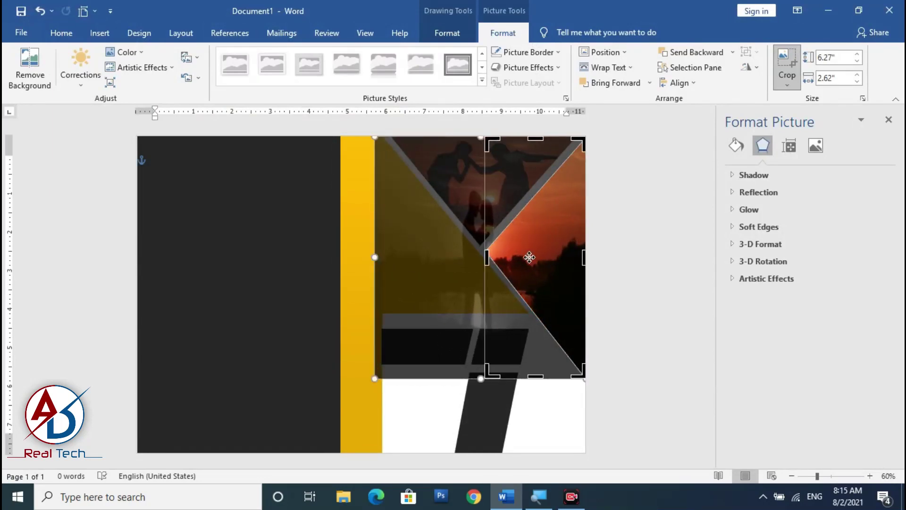
left_click_drag(530, 257, 598, 257)
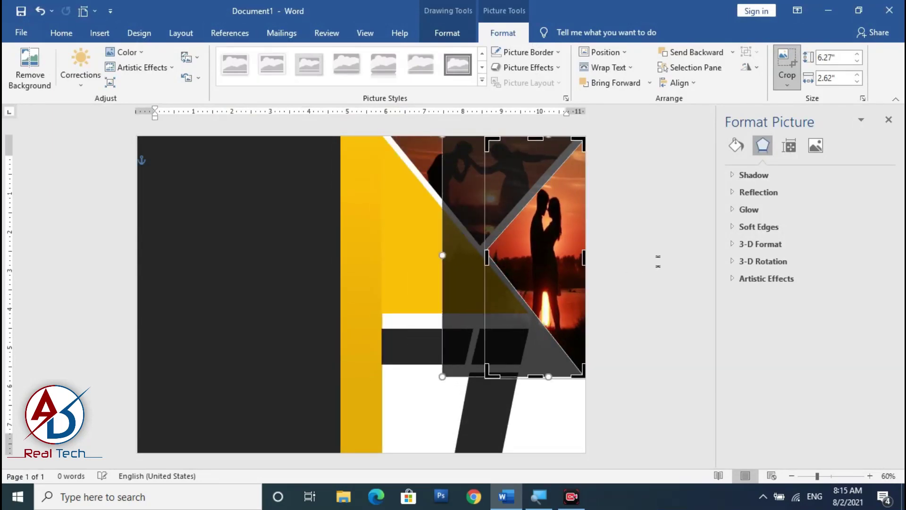
left_click_drag(443, 254, 364, 254)
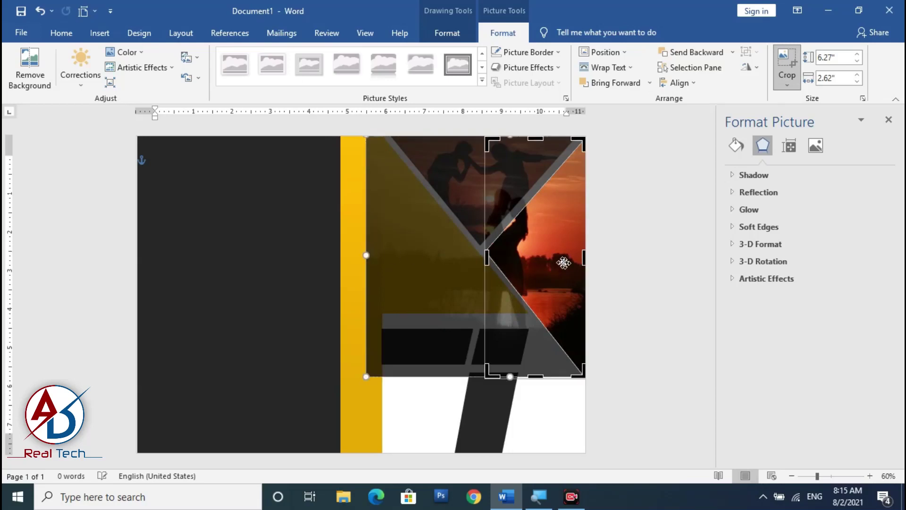
left_click_drag(541, 262, 587, 260)
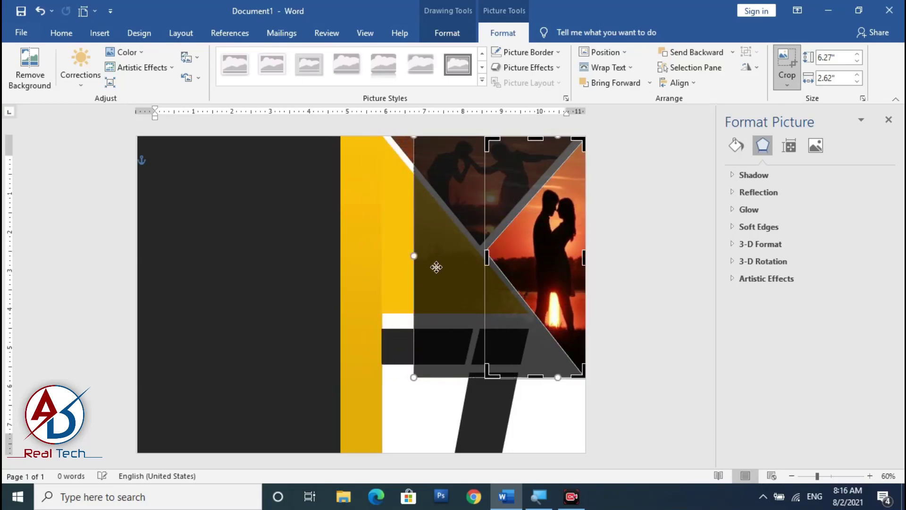
left_click_drag(413, 257, 405, 256)
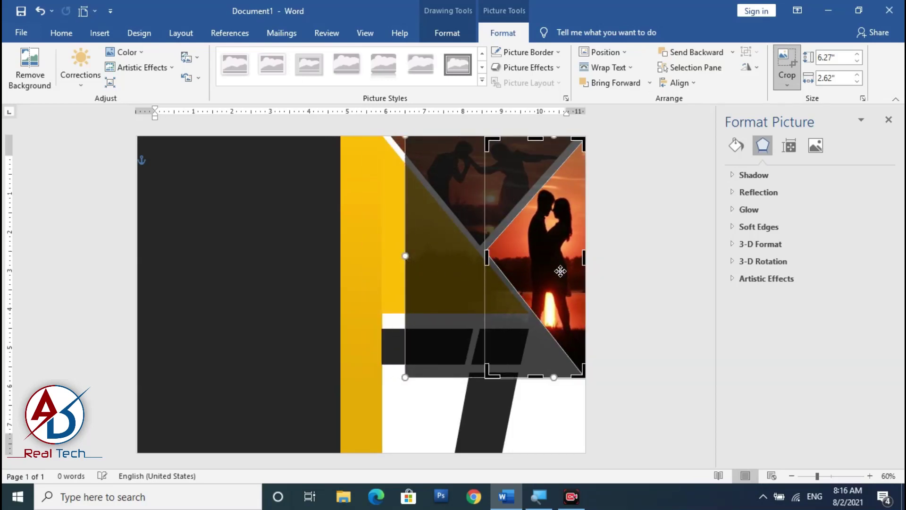
left_click_drag(560, 270, 569, 277)
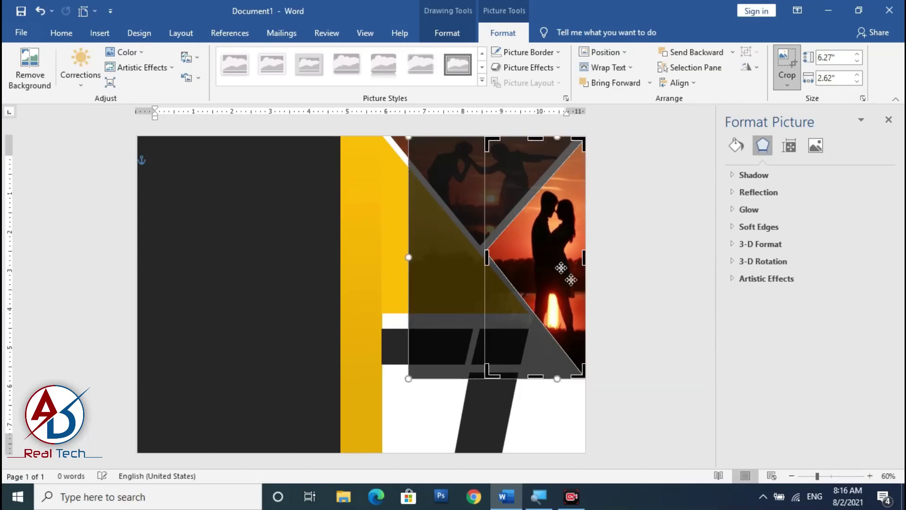
key("Escape")
scroll(362, 293, "down", 1)
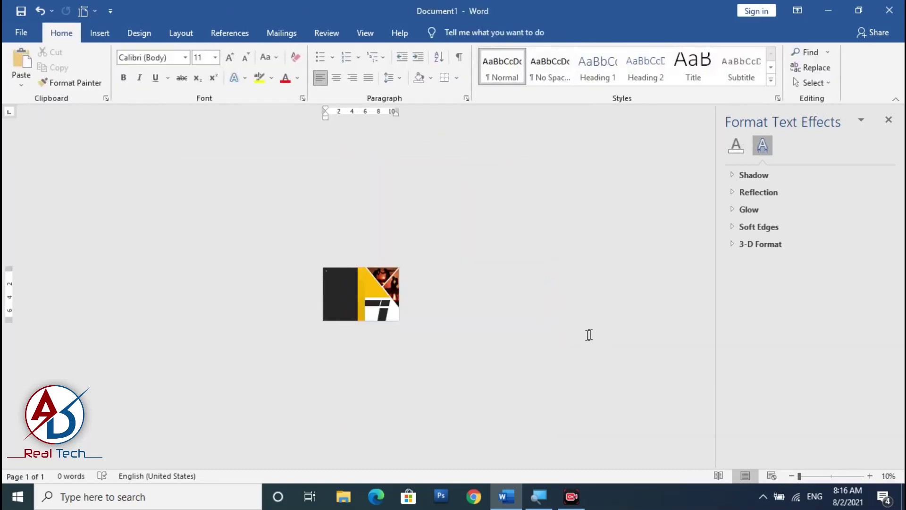
scroll(585, 333, "up", 4)
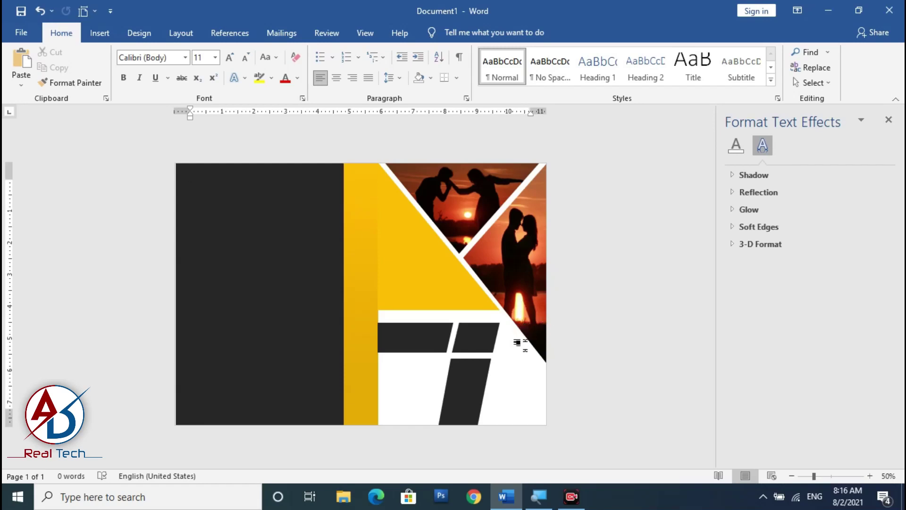
Insert a plain black WordArt text box and move it onto the yellow shape.
scroll(545, 340, "up", 1)
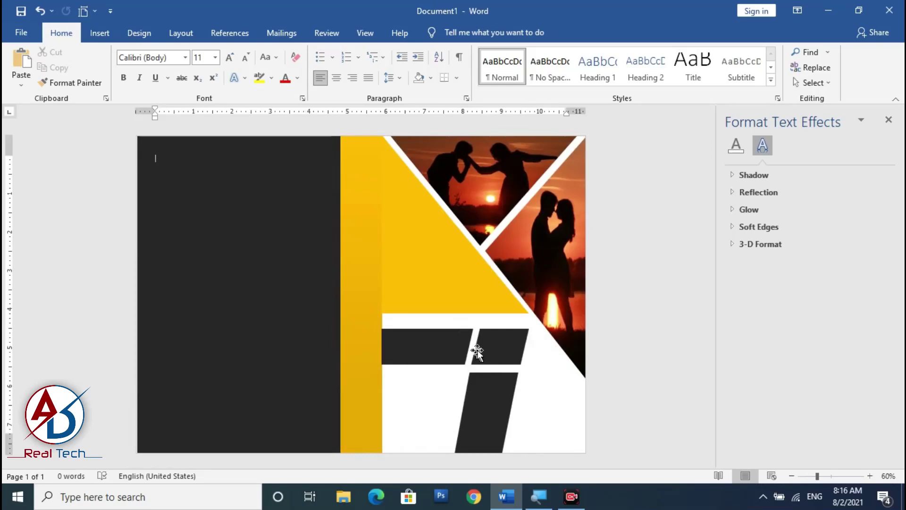
scroll(476, 352, "up", 1)
left_click(100, 33)
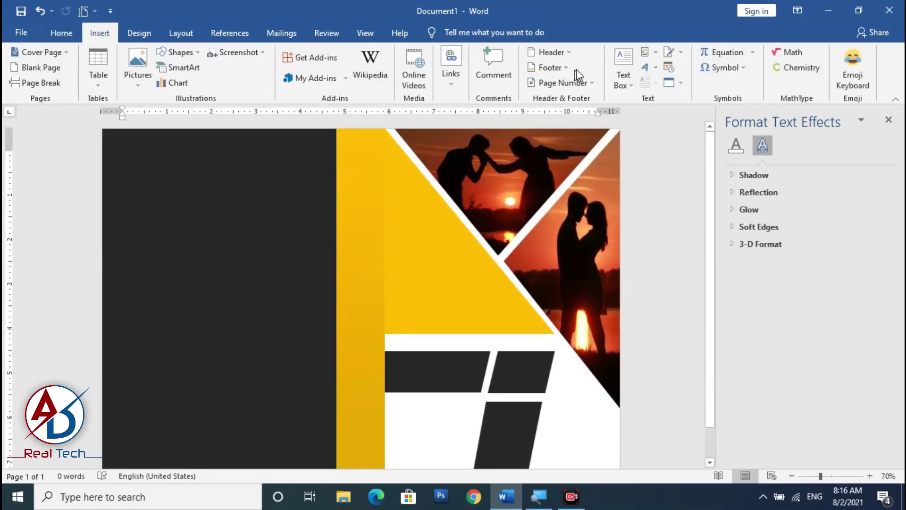
left_click(653, 70)
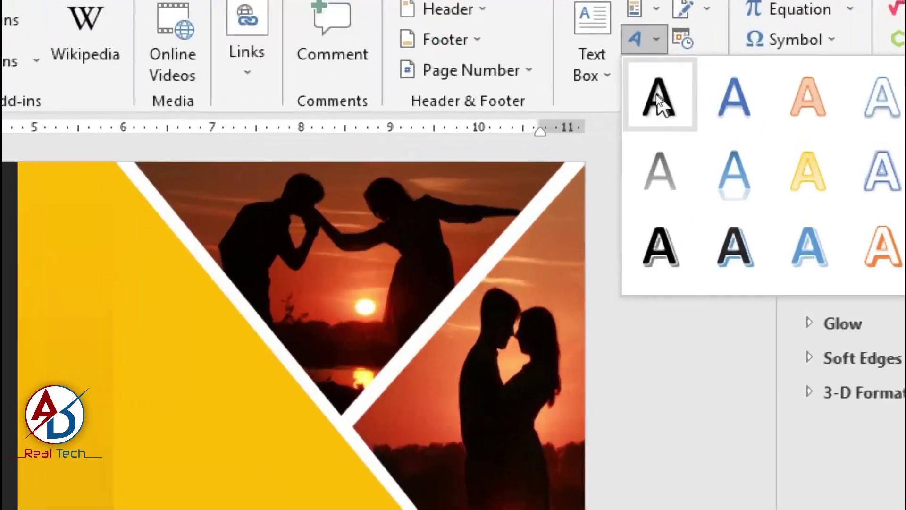
left_click(658, 98)
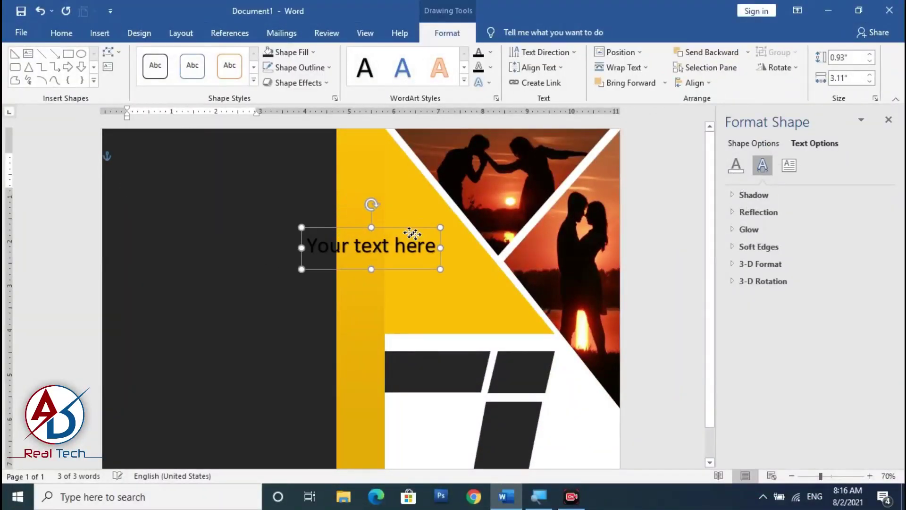
left_click_drag(211, 153, 424, 238)
Replace the WordArt placeholder with 'deepth' and change it to UPPERCASE.
triple_click(416, 255)
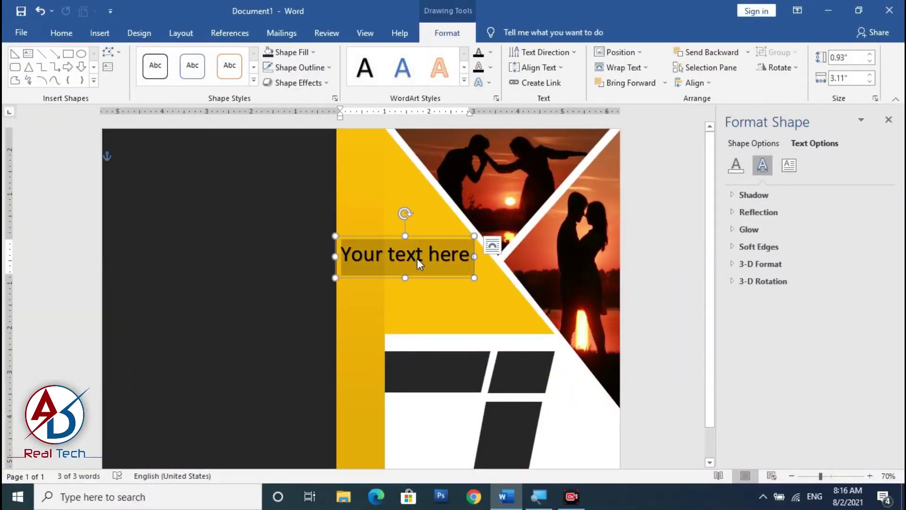
type("deept")
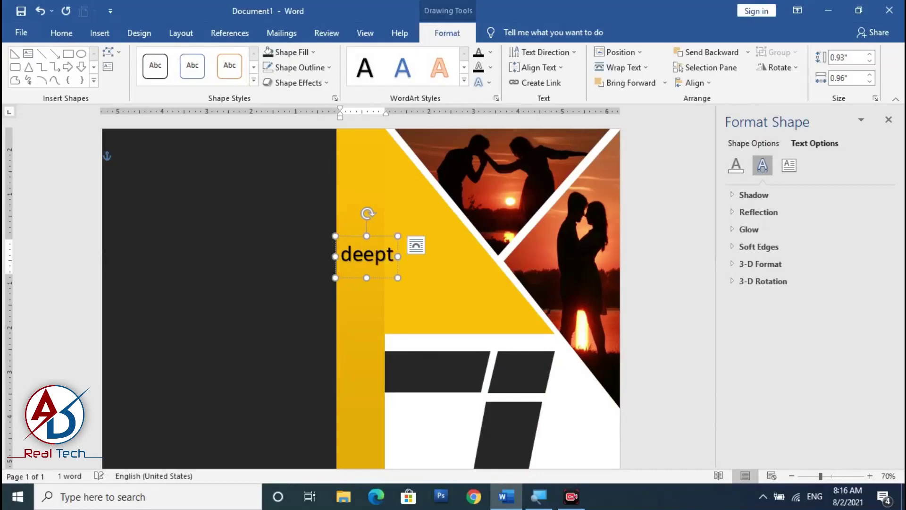
type("h")
left_click_drag(417, 258, 339, 255)
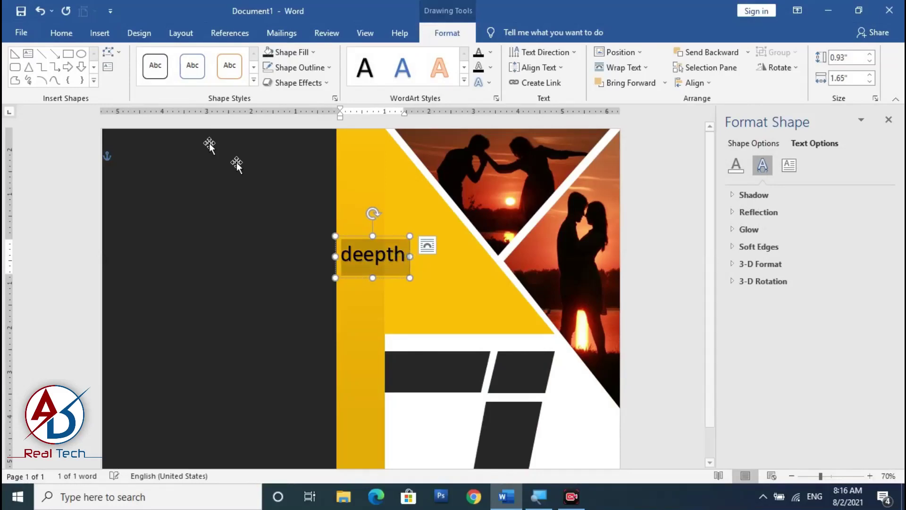
left_click(61, 33)
left_click(267, 58)
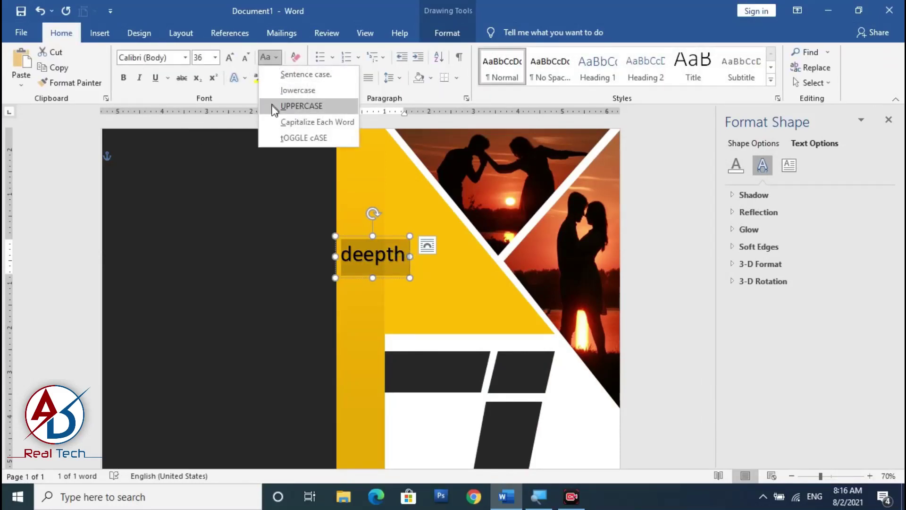
left_click(273, 110)
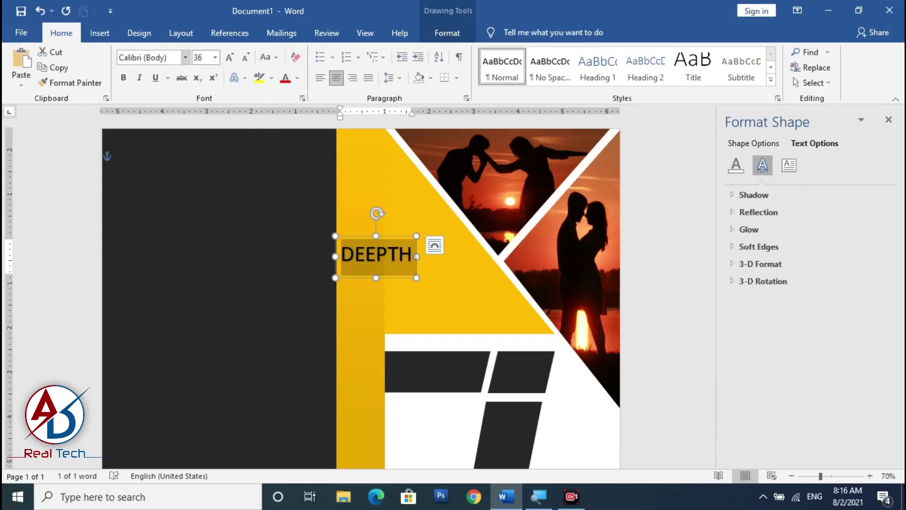
Browse the font list and apply Frank-n-Plank to the DEEPTH WordArt.
left_click(185, 57)
scroll(297, 118, "down", 3)
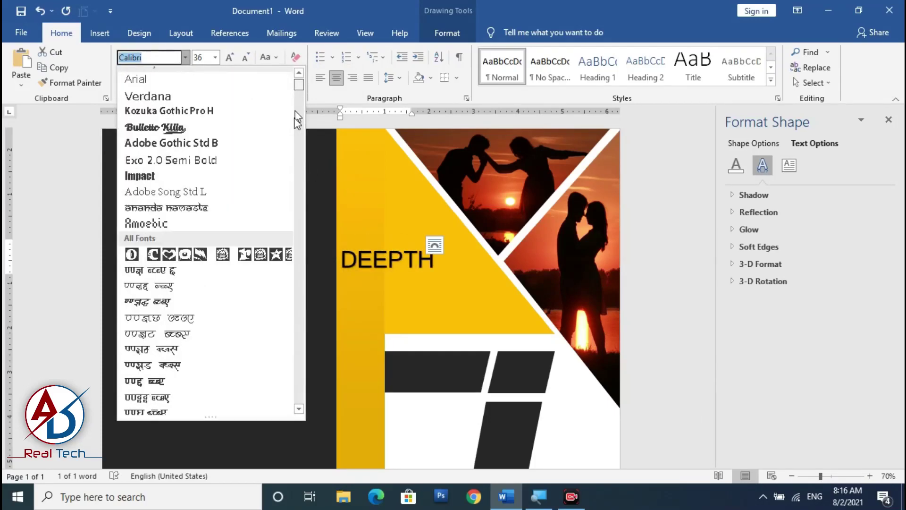
left_click_drag(298, 119, 307, 195)
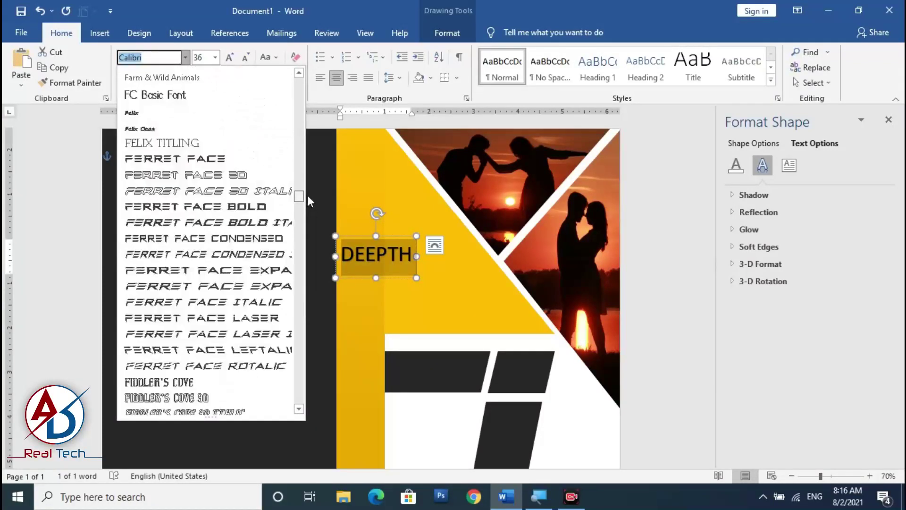
left_click_drag(307, 195, 307, 199)
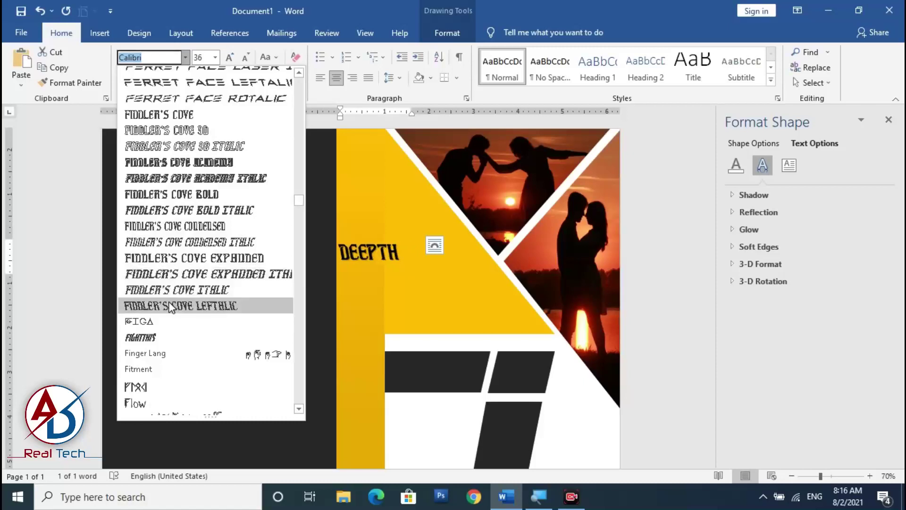
scroll(170, 312, "up", 4)
scroll(175, 264, "up", 2)
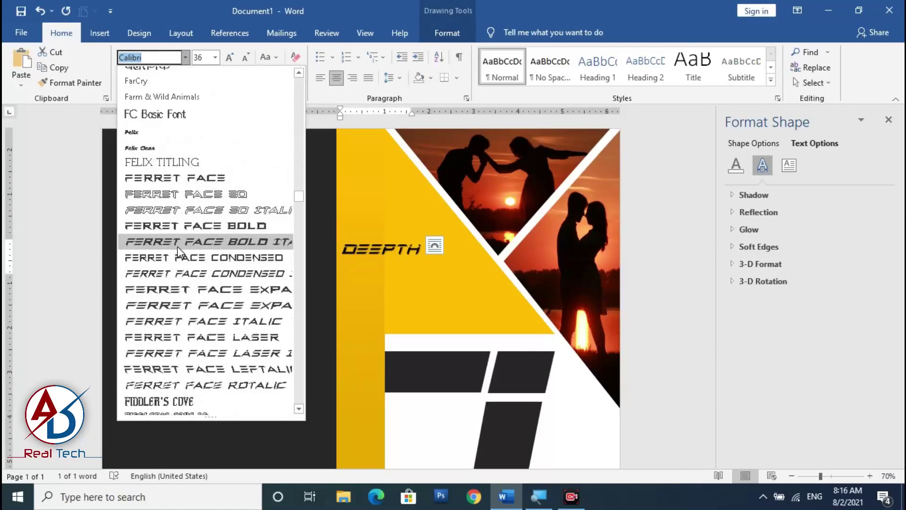
scroll(177, 247, "up", 1)
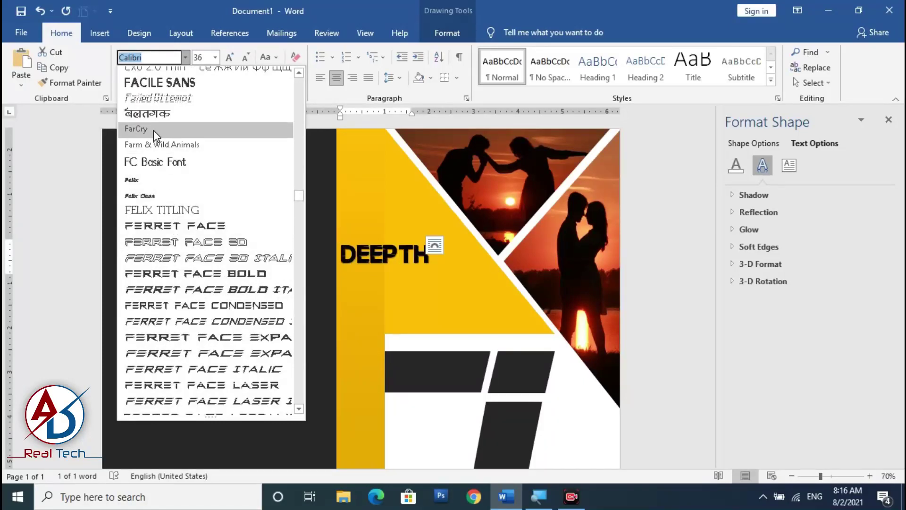
scroll(154, 131, "up", 1)
scroll(155, 134, "up", 1)
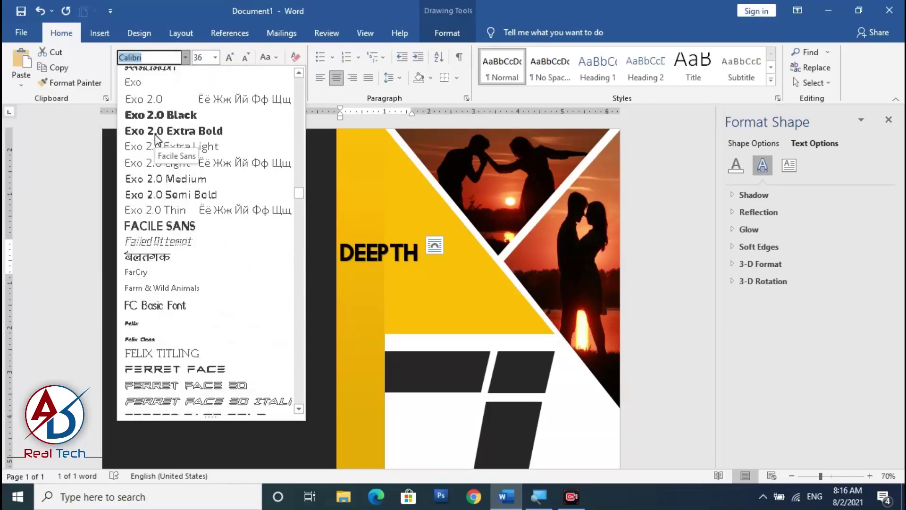
scroll(146, 114, "up", 1)
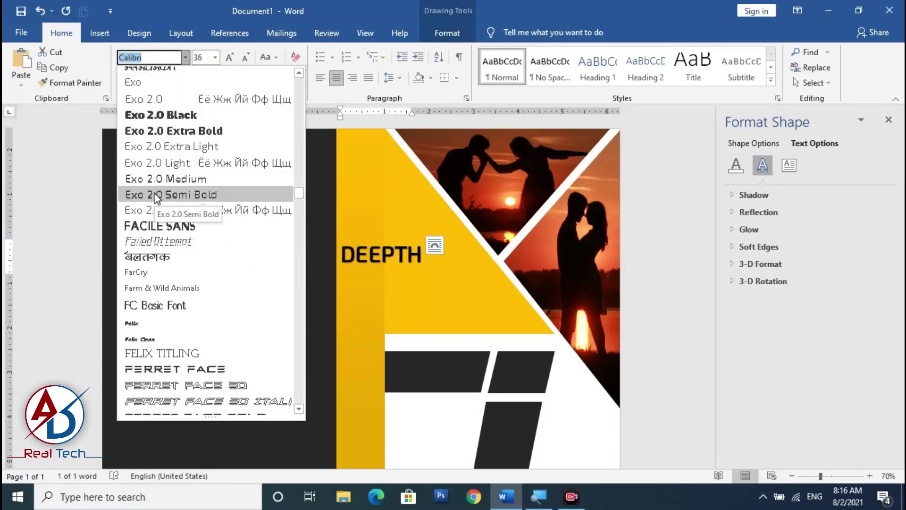
scroll(162, 209, "down", 2)
scroll(162, 211, "down", 2)
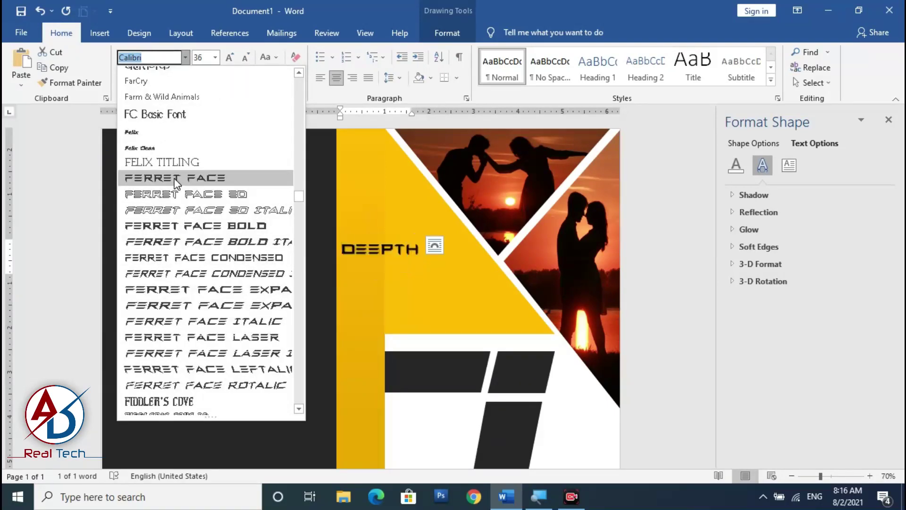
scroll(170, 264, "down", 4)
scroll(167, 283, "down", 5)
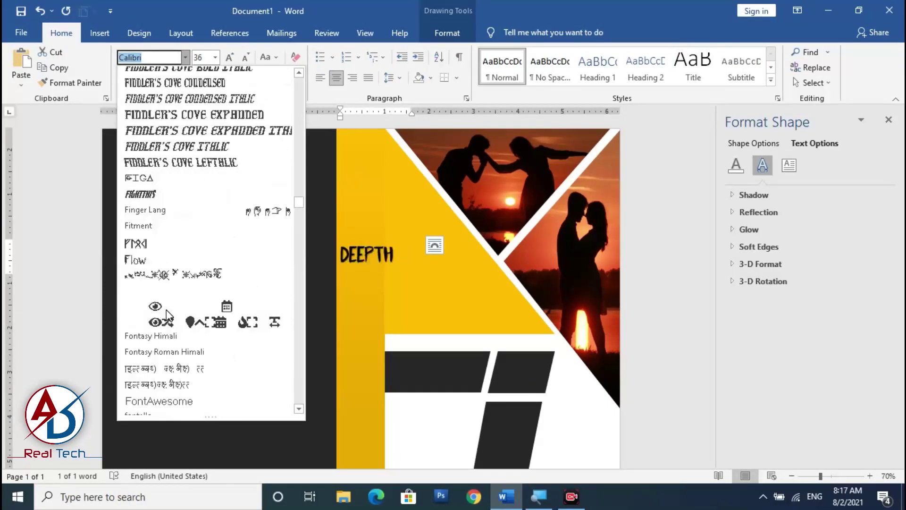
scroll(167, 302, "down", 3)
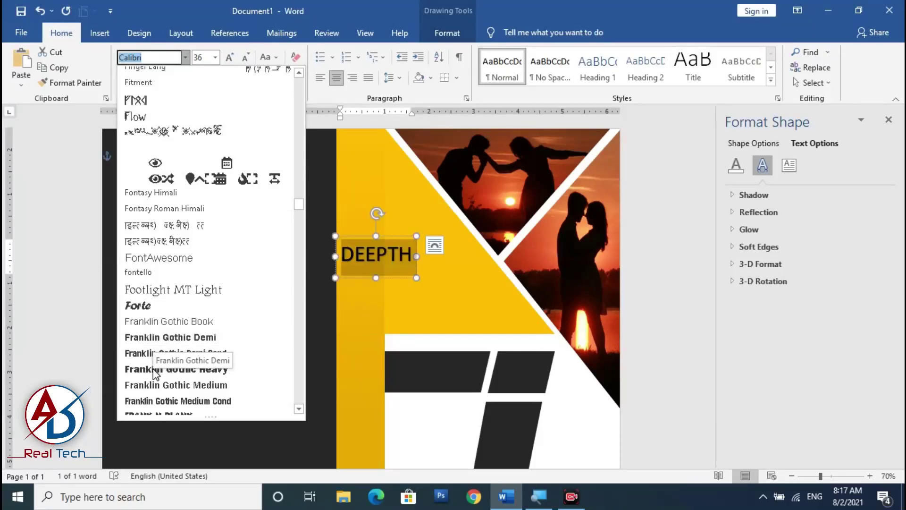
scroll(156, 353, "down", 2)
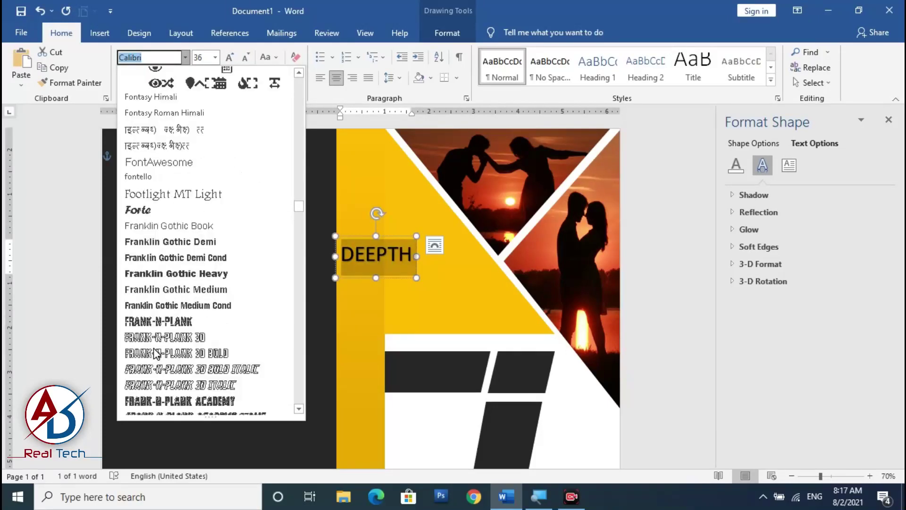
left_click(152, 324)
left_click(571, 496)
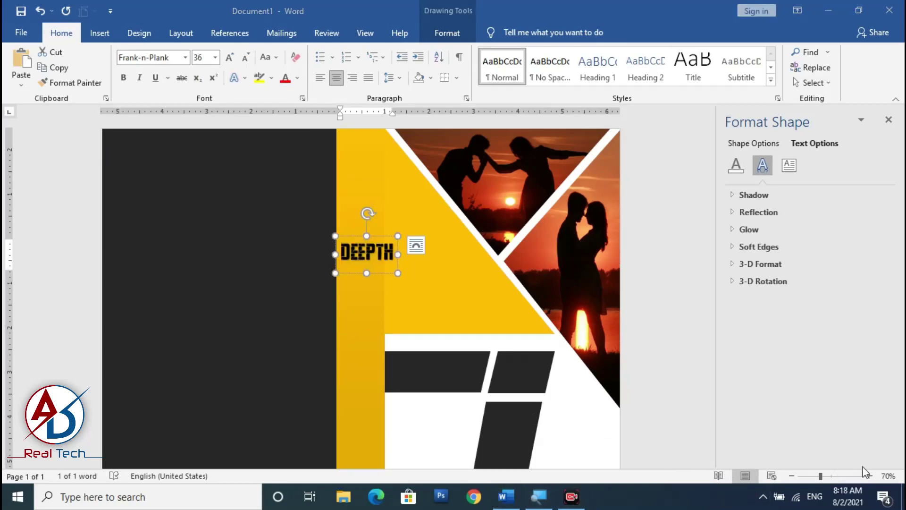
left_click(390, 284)
Move the DEEPTH title higher on the yellow shape and enlarge it to 48 pt.
left_click_drag(381, 236, 440, 207)
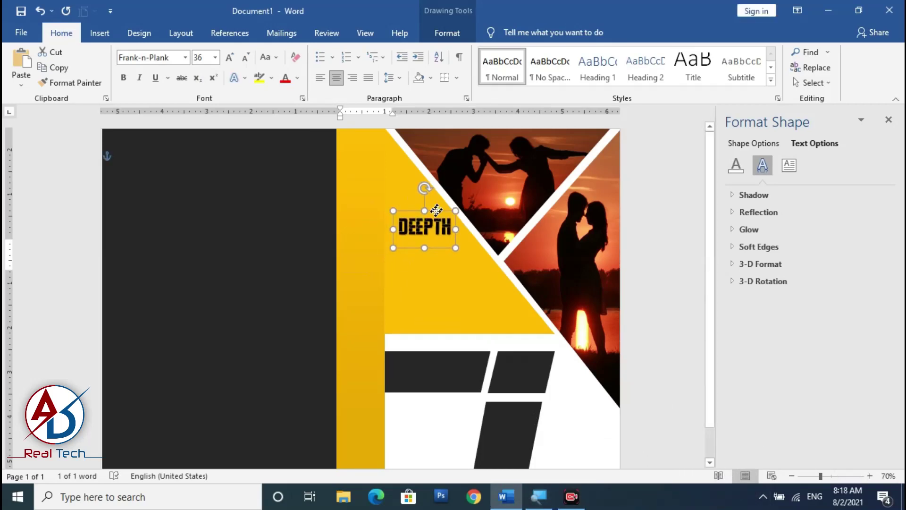
scroll(440, 207, "up", 3)
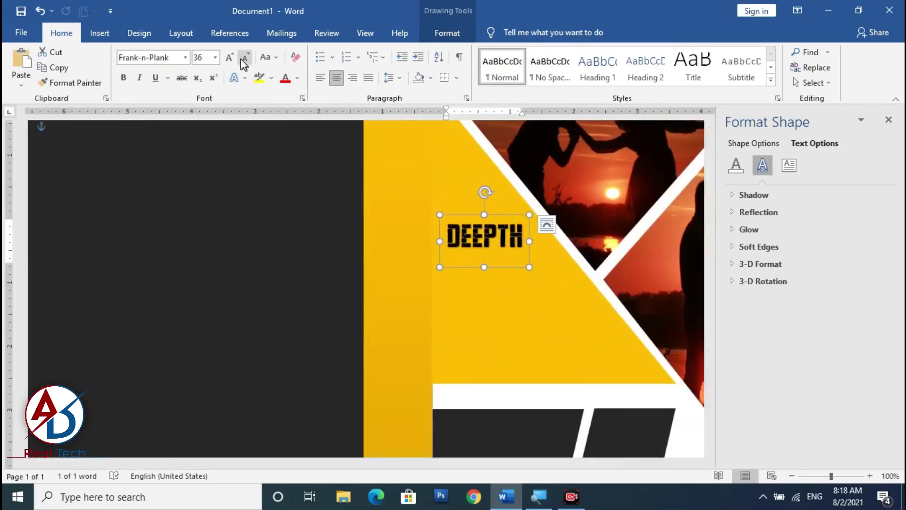
left_click(230, 58)
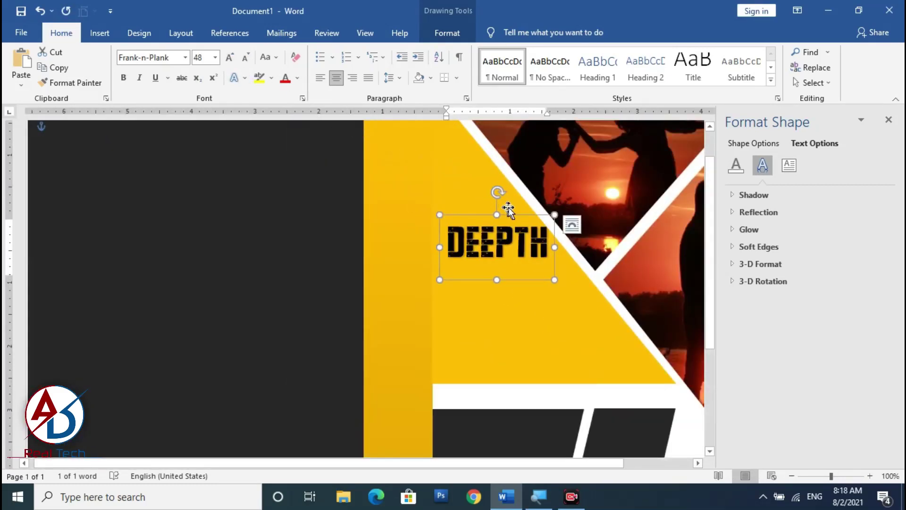
mouse_move(518, 214)
left_mouse_down()
mouse_move(508, 214)
mouse_move(507, 238)
left_mouse_up()
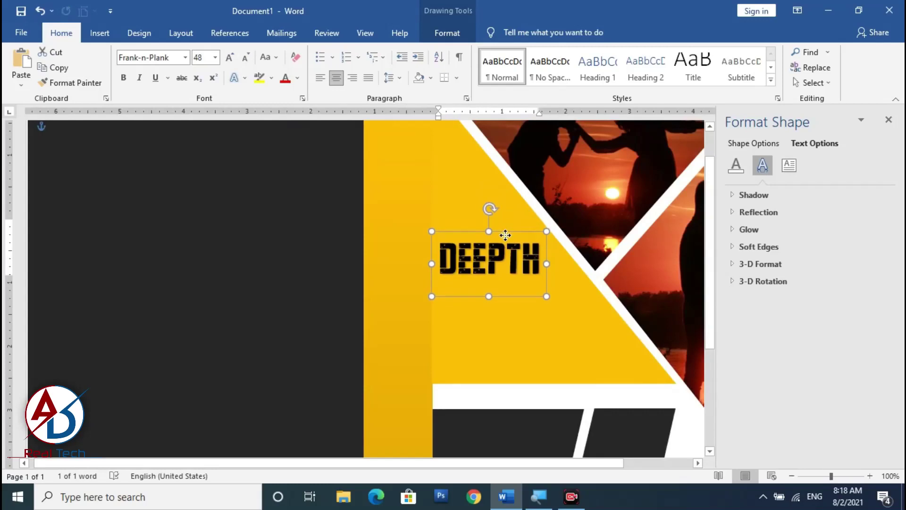
Try a white text outline on DEEPTH, then undo it.
left_click(449, 33)
left_click(491, 67)
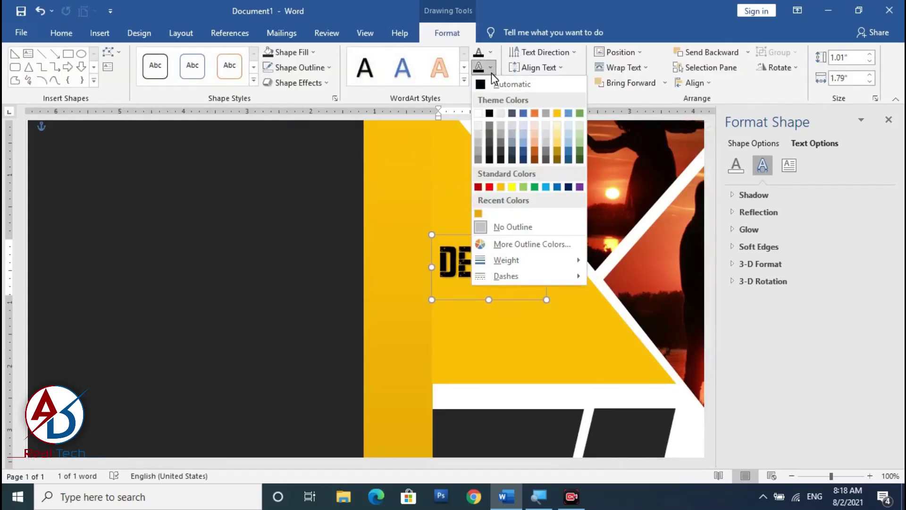
left_click(481, 114)
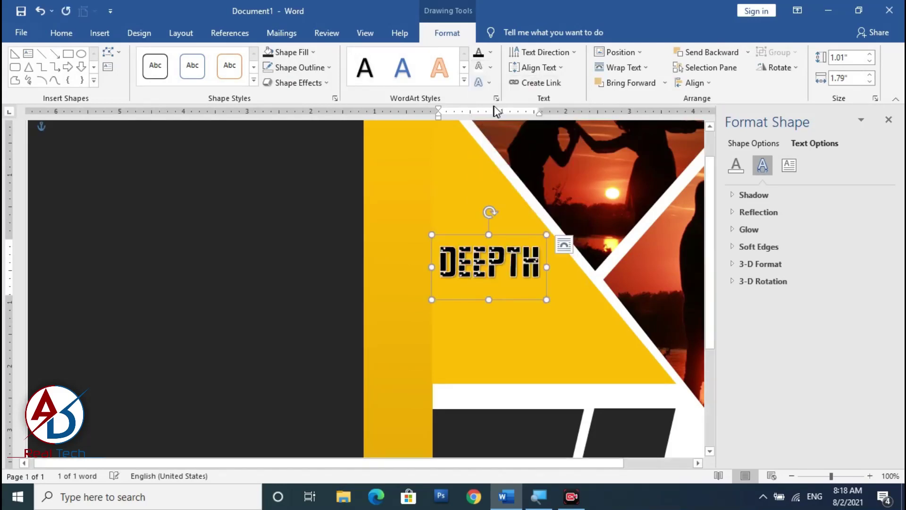
left_click(493, 70)
mouse_move(506, 260)
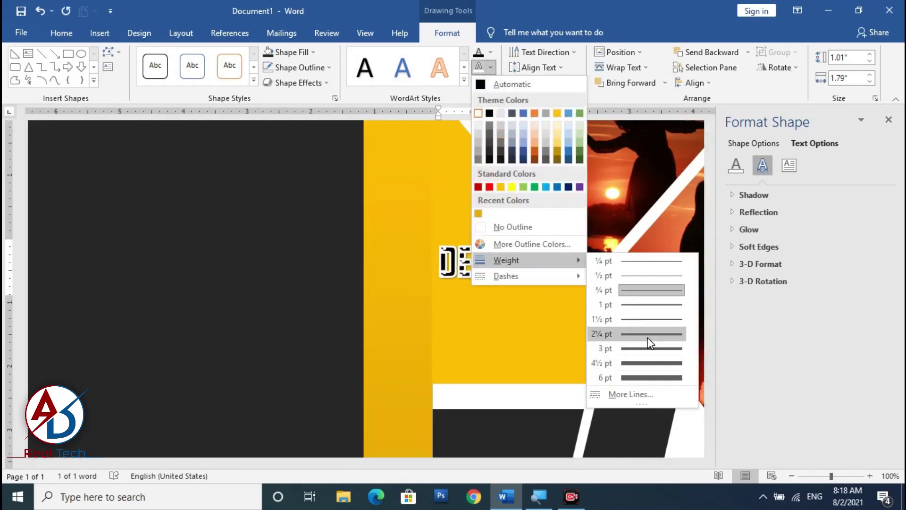
left_click(791, 414)
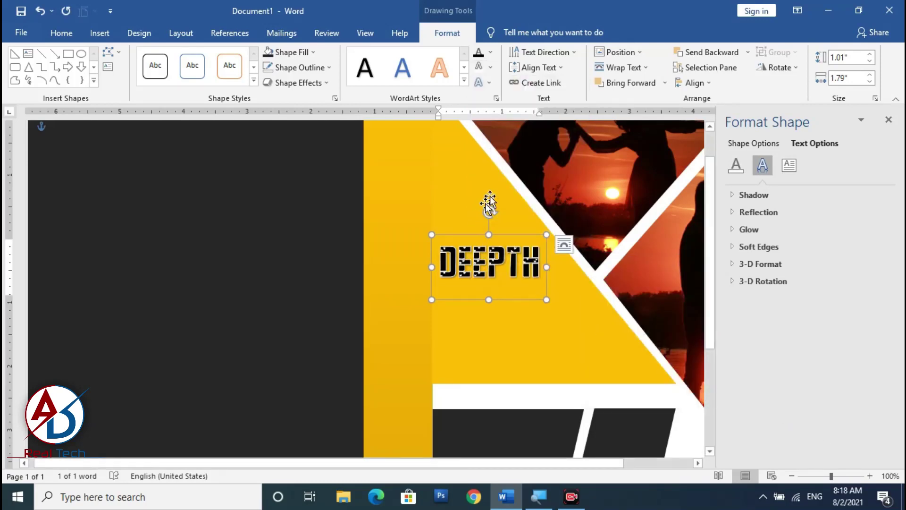
key("ctrl+z")
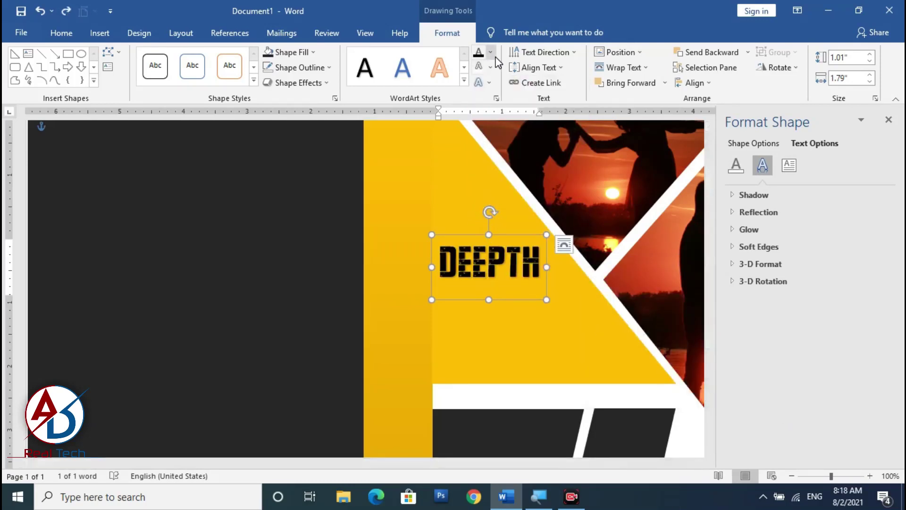
Fill DEEPTH with white and give it an outer shadow.
left_click(491, 55)
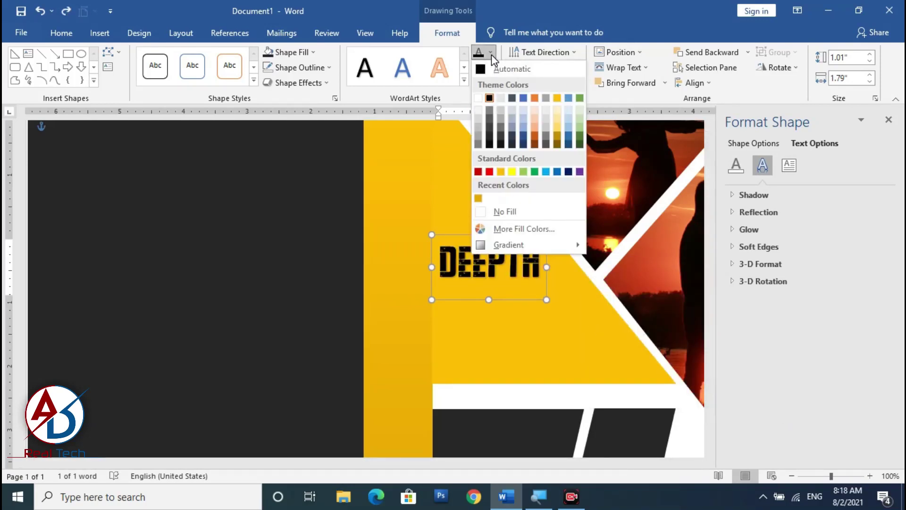
left_click(477, 98)
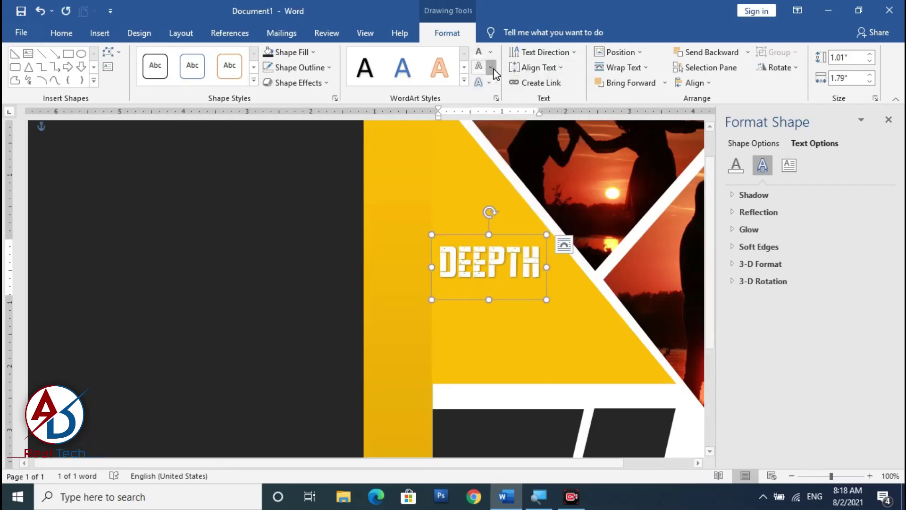
left_click(488, 81)
mouse_move(517, 108)
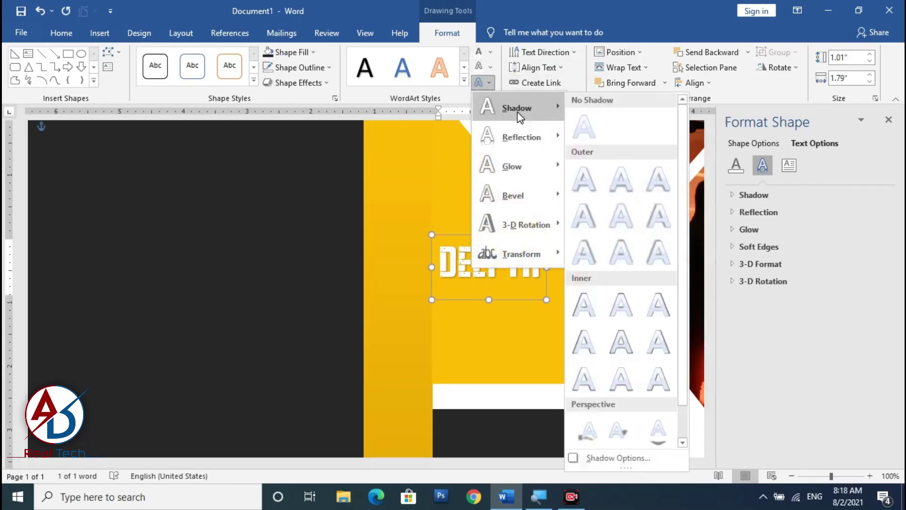
left_click(628, 186)
scroll(453, 324, "down", 4, "ctrl")
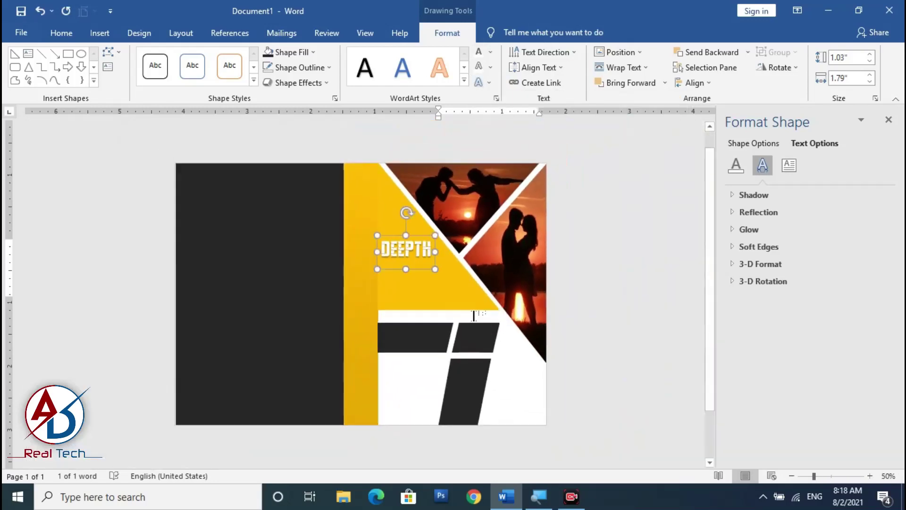
left_click_drag(416, 223, 418, 223)
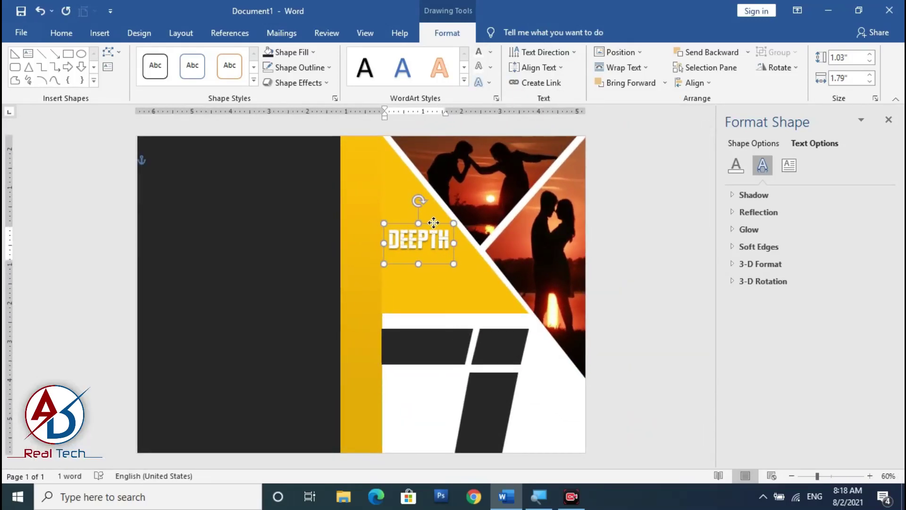
Keep DEEPTH white after trying dark red, and duplicate the box just below.
left_click(491, 51)
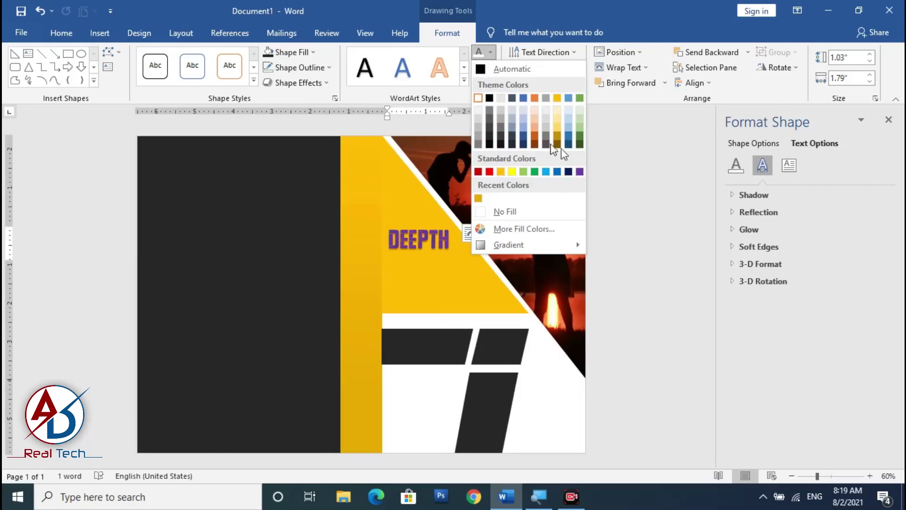
left_click(480, 172)
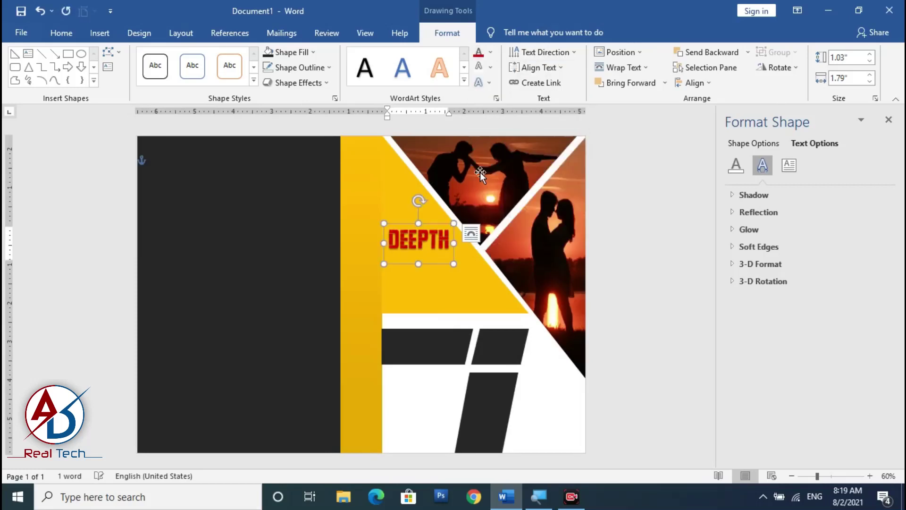
left_click(492, 52)
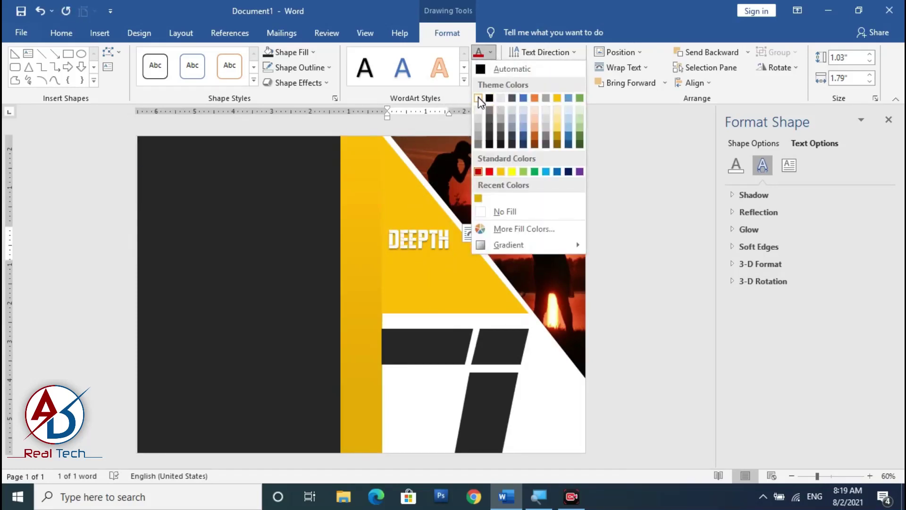
left_click(477, 98)
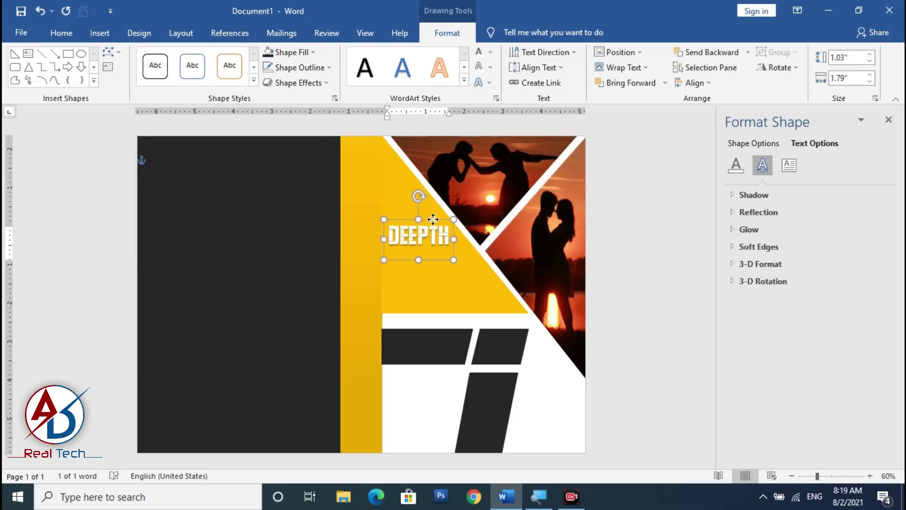
left_click_drag(434, 227, 436, 246)
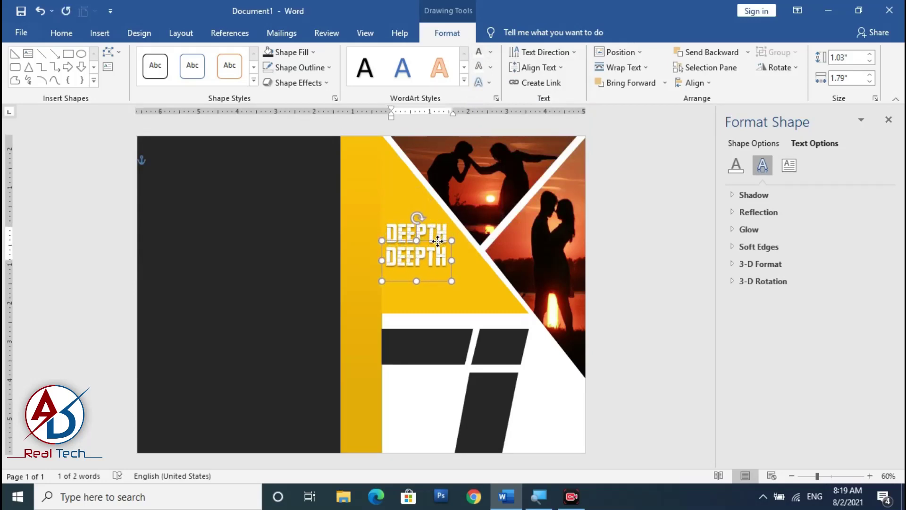
left_click(426, 257)
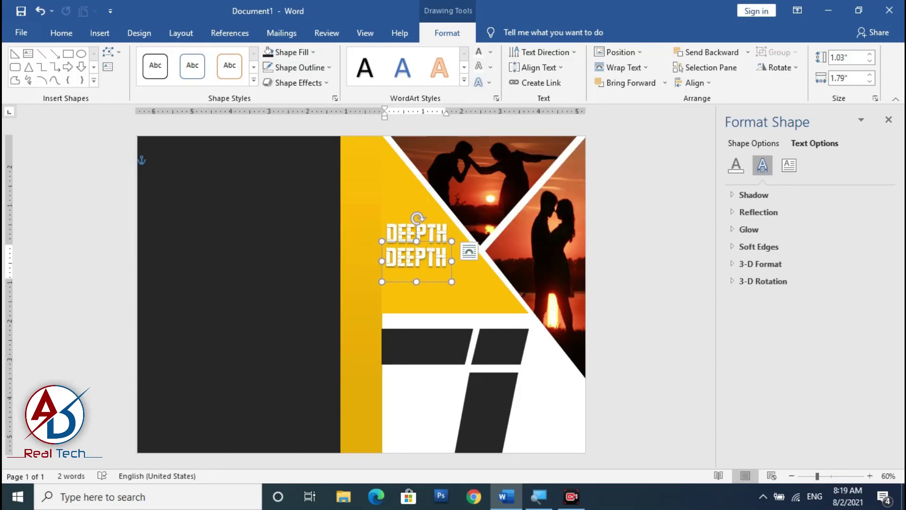
Change the copy to OF, then duplicate it and retype the new copy as RELATIONS.
double_click(426, 257)
type("OF")
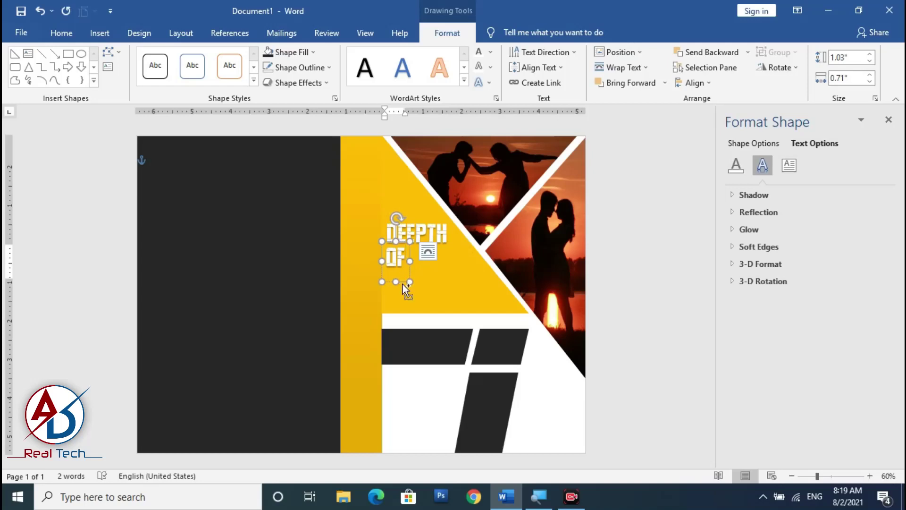
mouse_move(403, 284)
left_mouse_down()
mouse_move(407, 306)
mouse_move(405, 298)
left_mouse_up()
key("ctrl+z")
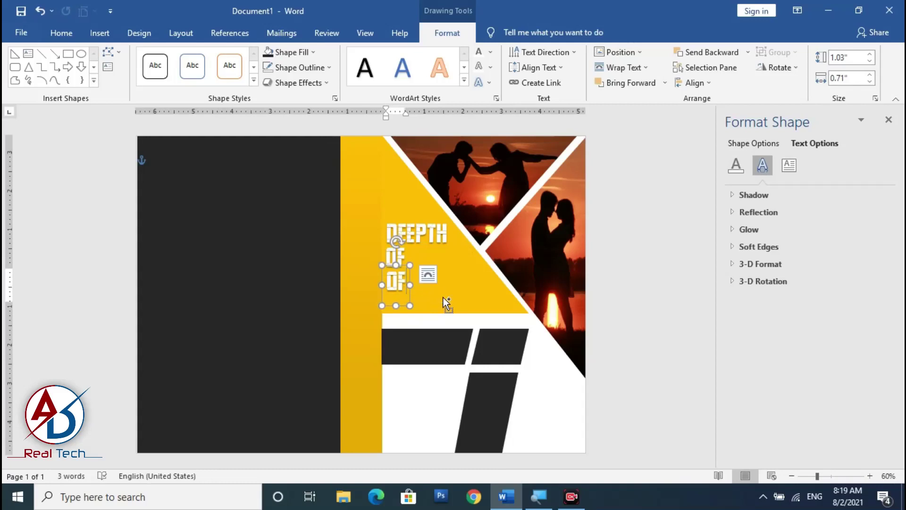
key("ctrl+a")
type("RE")
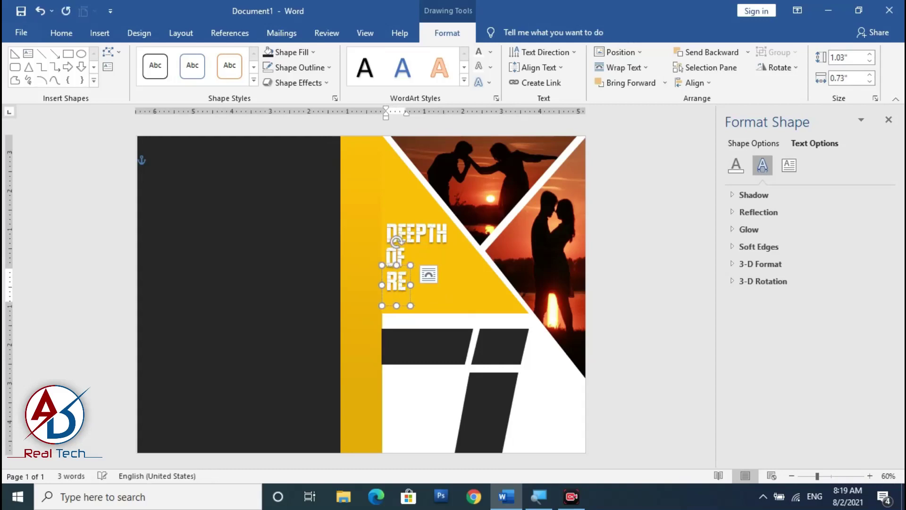
type("LATIONS")
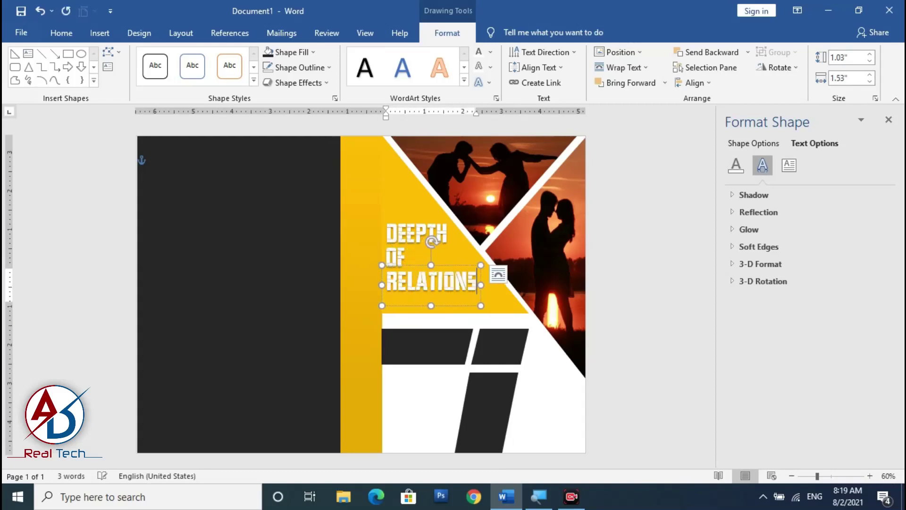
left_click(449, 289)
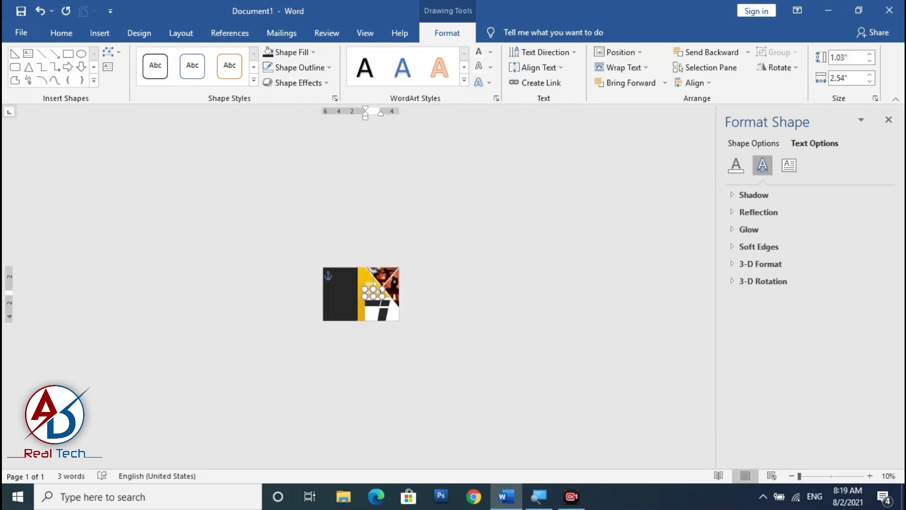
Colour the word DEEPTH blue.
scroll(483, 346, "up", 1, "ctrl")
scroll(482, 346, "up", 2, "ctrl")
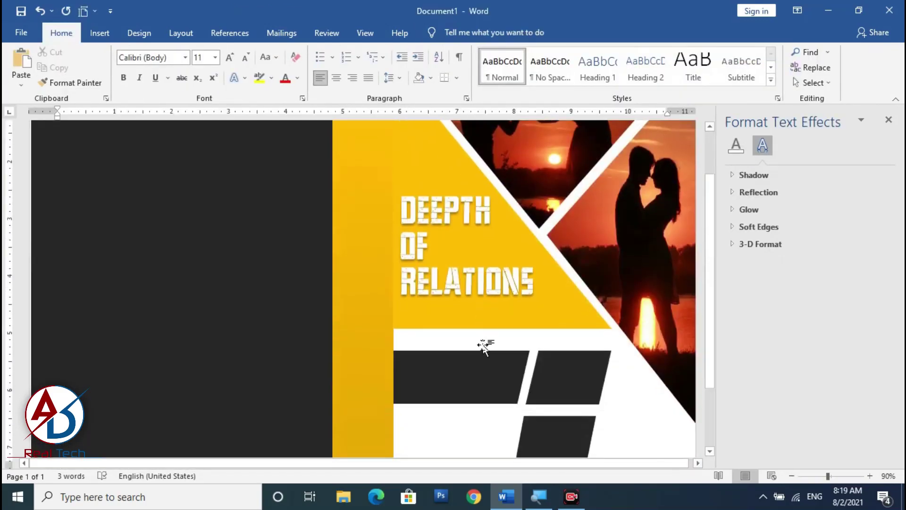
left_click(481, 280)
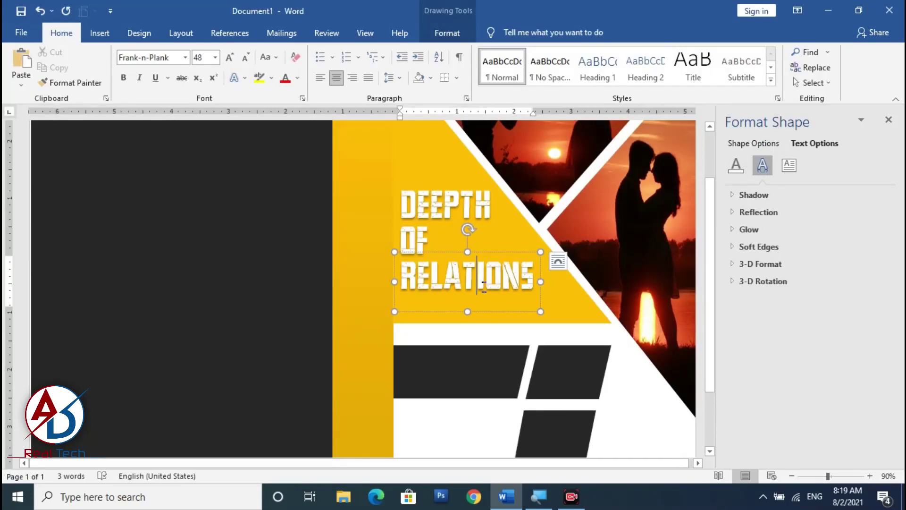
scroll(482, 283, "down", 4, "ctrl")
scroll(453, 293, "up", 2, "ctrl")
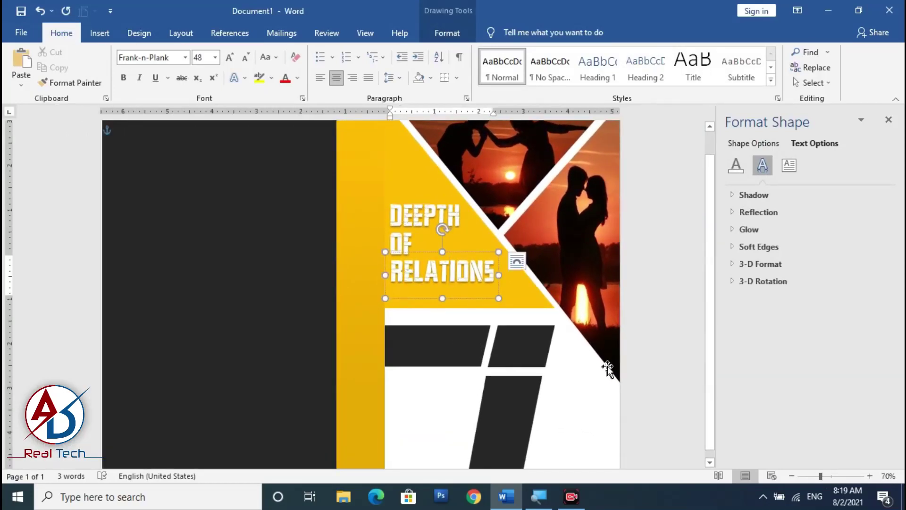
left_click(644, 361)
double_click(424, 215)
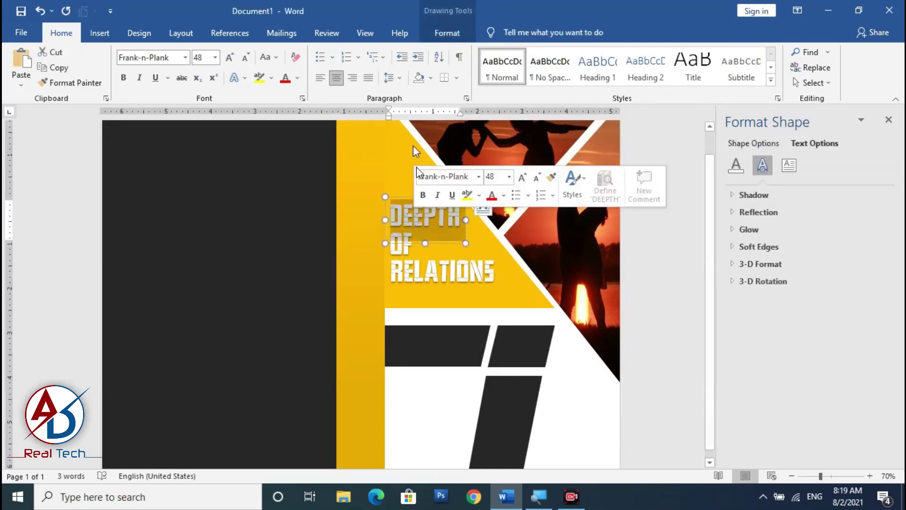
left_click(297, 78)
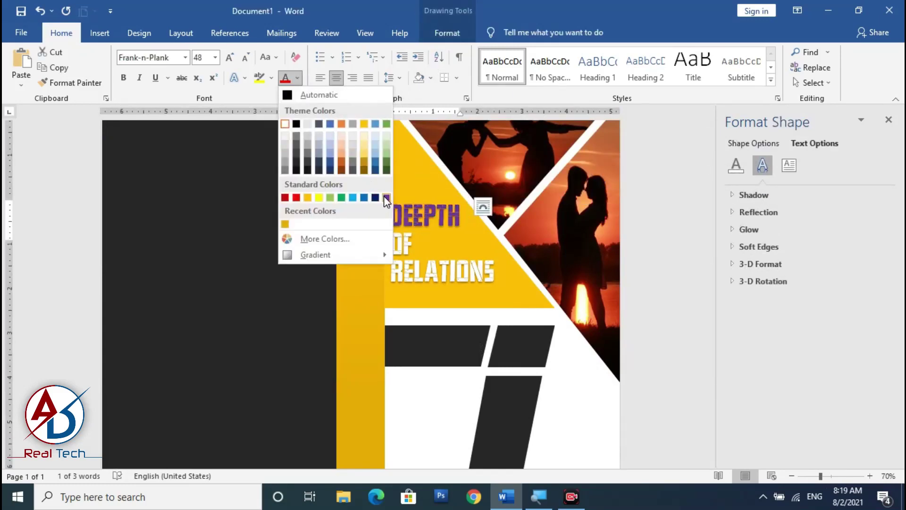
left_click(352, 198)
Colour the word RELATIONS red, leaving OF white.
double_click(428, 273)
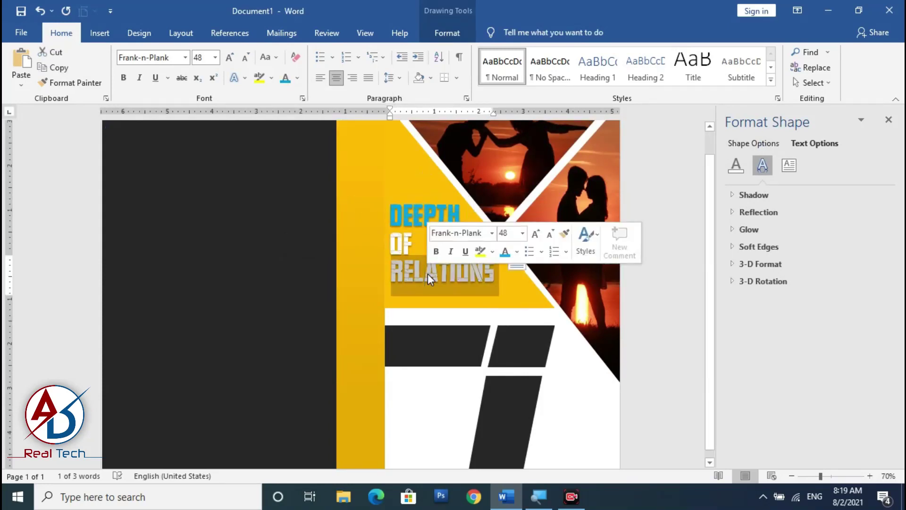
left_click(299, 84)
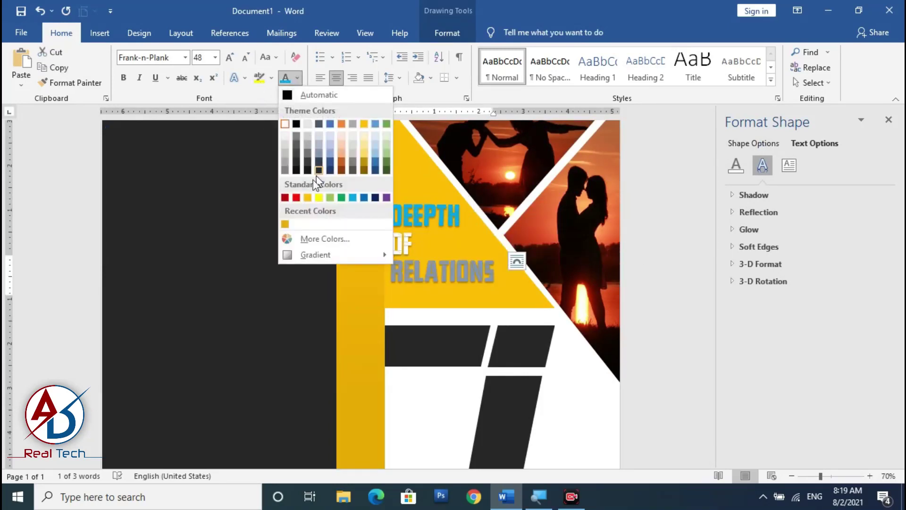
left_click(296, 197)
left_click(341, 221)
scroll(341, 221, "down", 2)
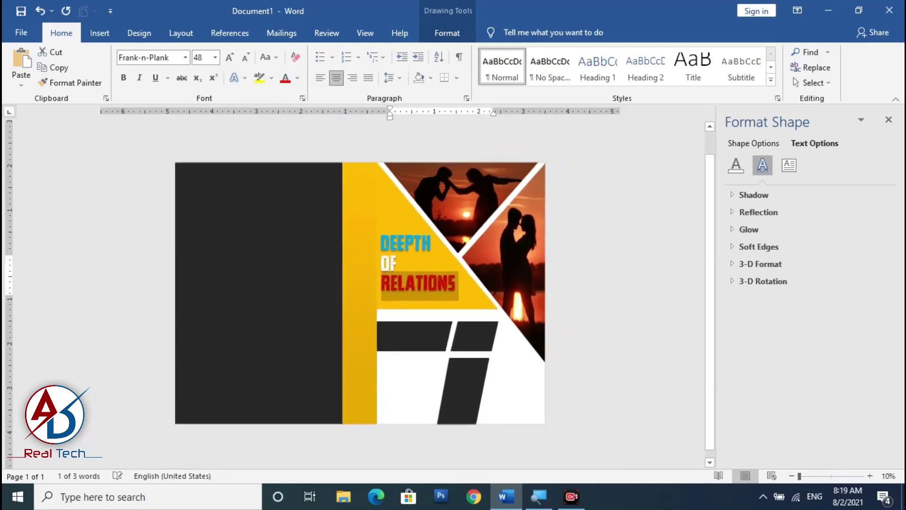
scroll(623, 348, "down", 3)
scroll(623, 348, "up", 1)
scroll(492, 331, "up", 2)
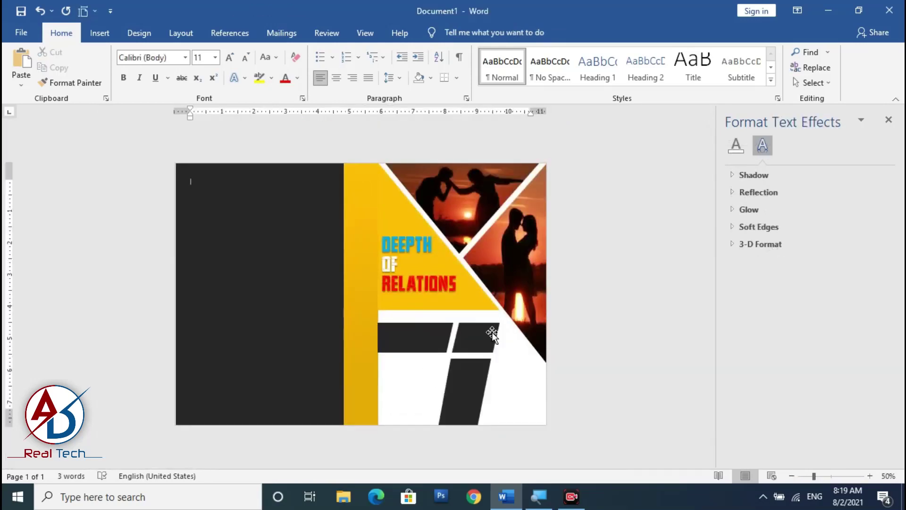
scroll(489, 332, "up", 3)
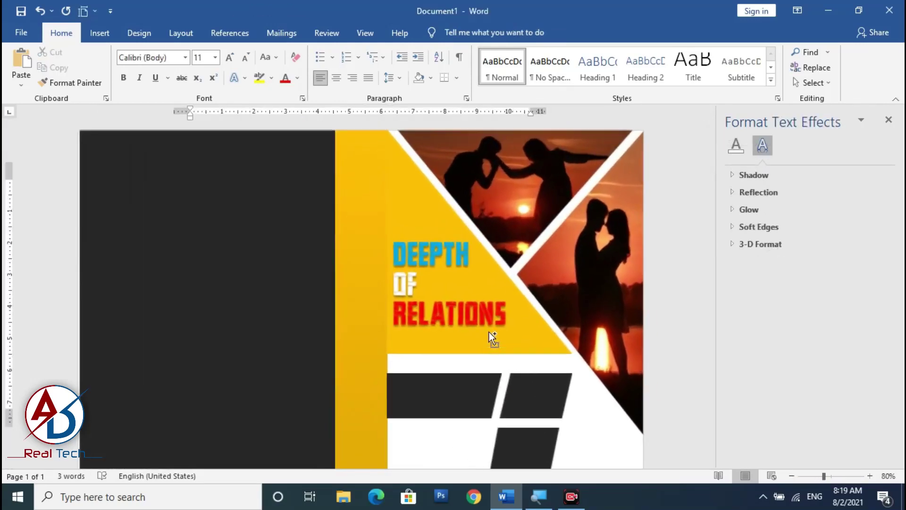
scroll(489, 332, "up", 1)
scroll(462, 322, "up", 2)
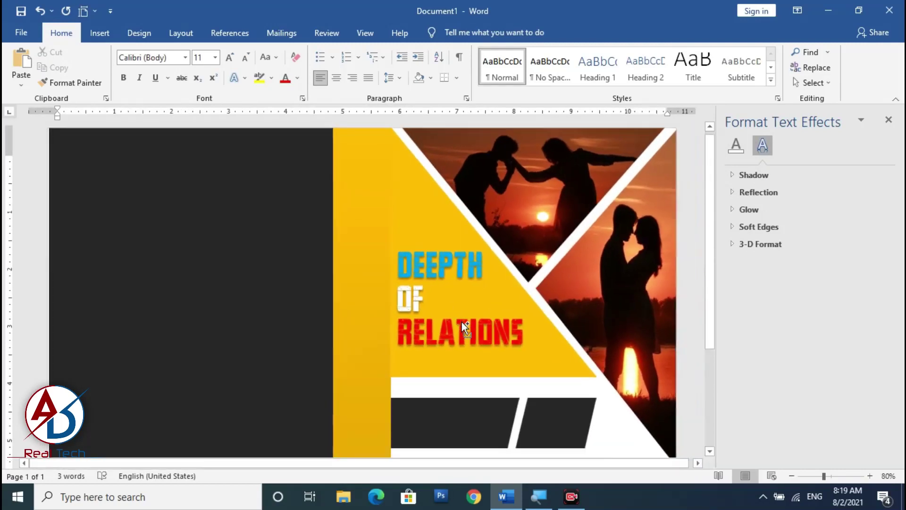
scroll(462, 322, "up", 1)
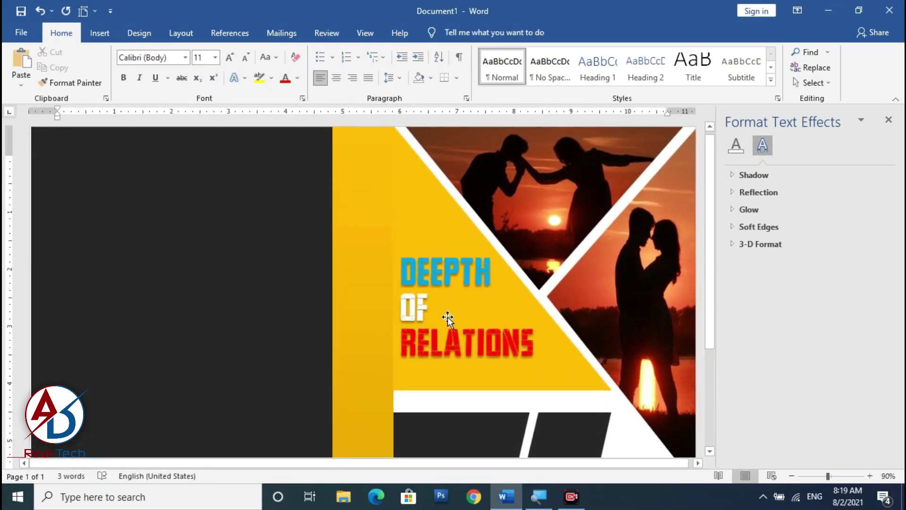
Draw a white rectangle over the DEEPTH line and send it behind the text.
left_click(100, 33)
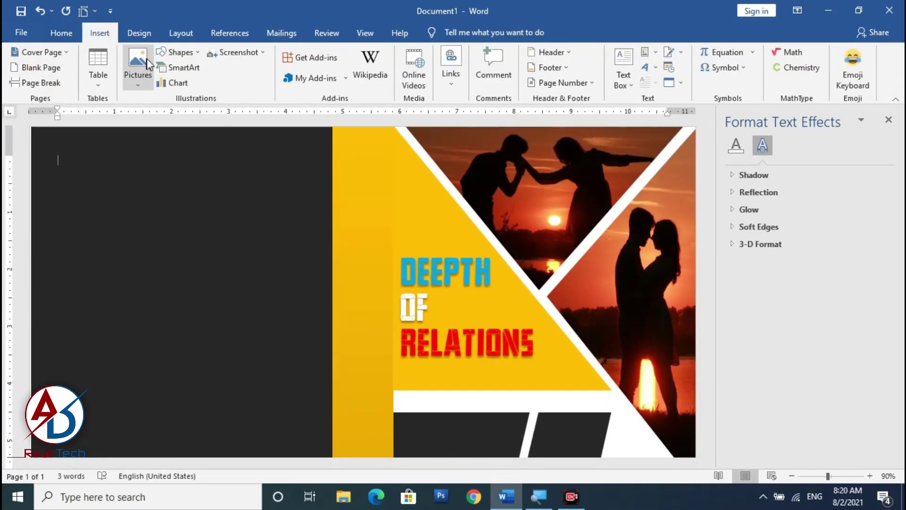
left_click(174, 52)
left_click(211, 84)
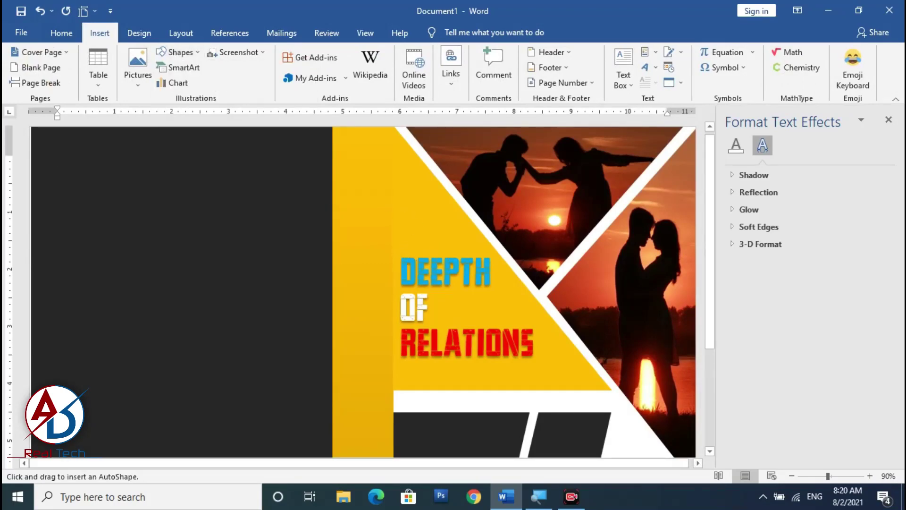
left_click_drag(393, 253, 497, 291)
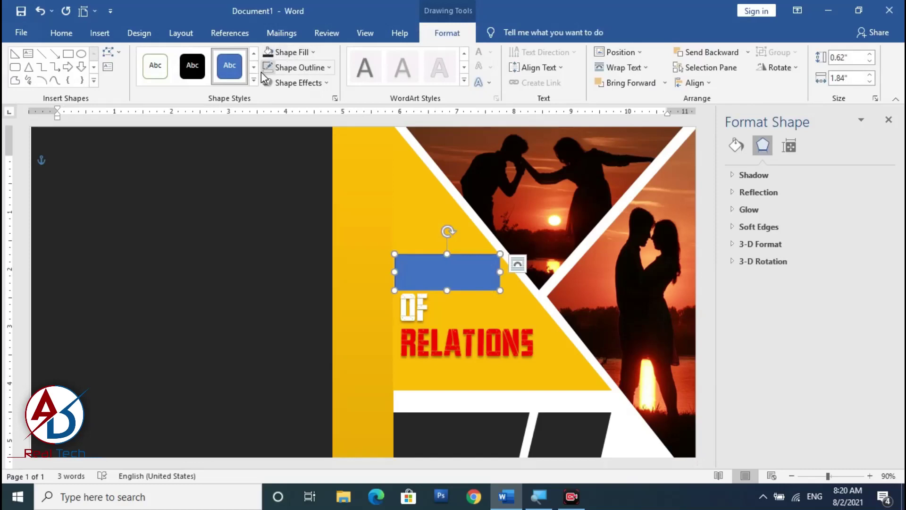
left_click(291, 53)
left_click(267, 83)
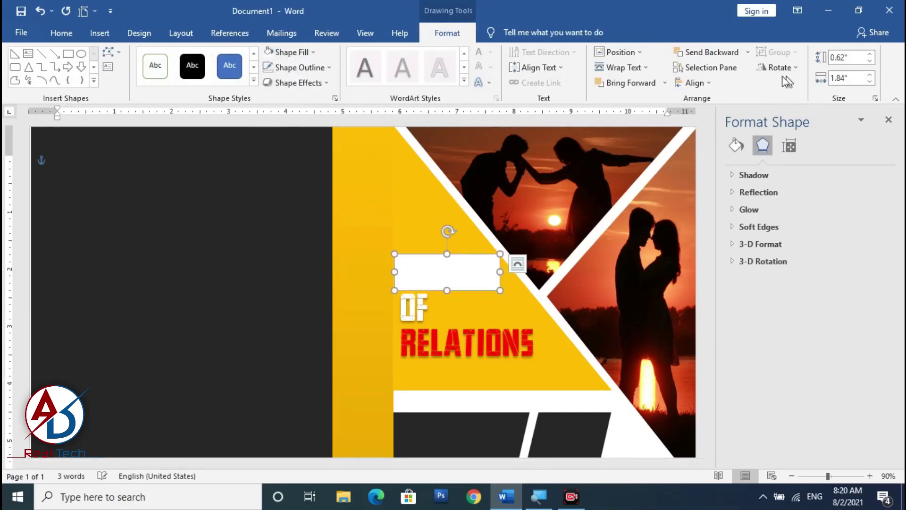
left_click(722, 51)
type("DEEPTH")
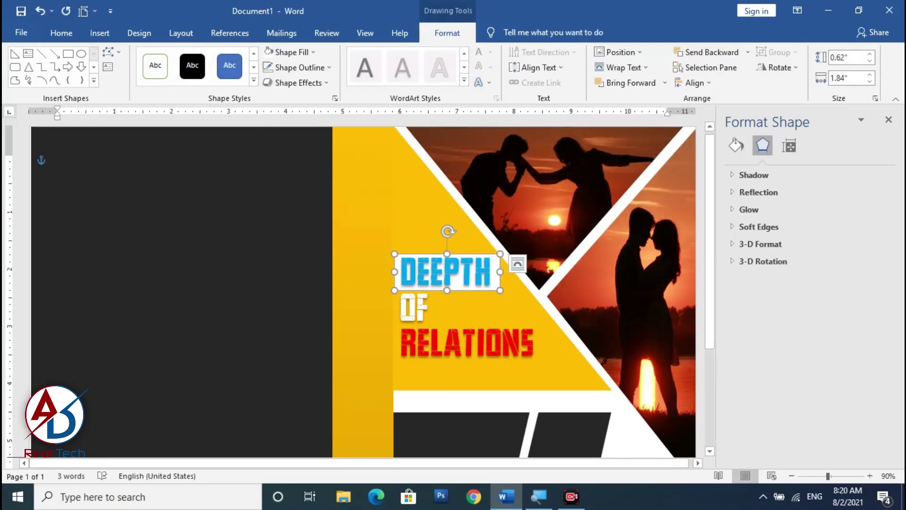
Shift the RELATIONS and OF lines lower and move DEEPTH above the white rectangle.
left_click(443, 345)
left_click_drag(479, 325, 479, 335)
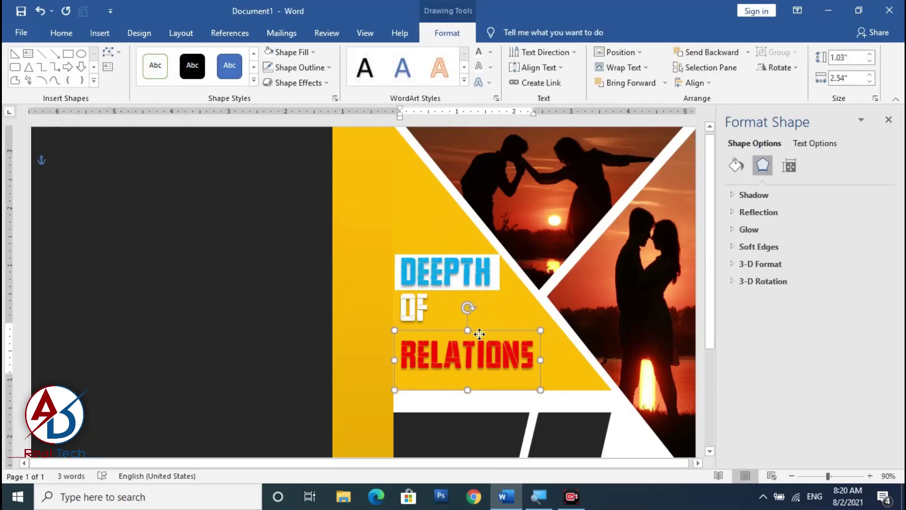
left_click(415, 309)
left_click_drag(424, 285, 424, 291)
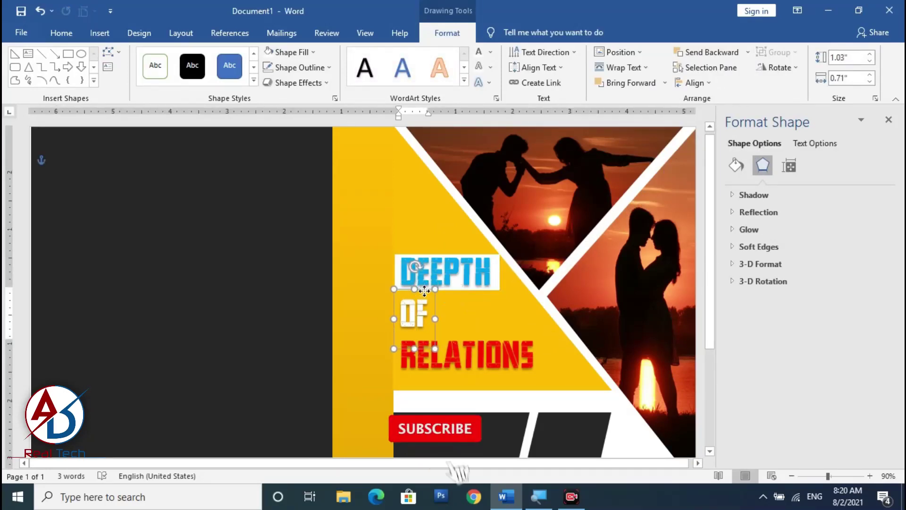
left_click(498, 297)
left_click(493, 274)
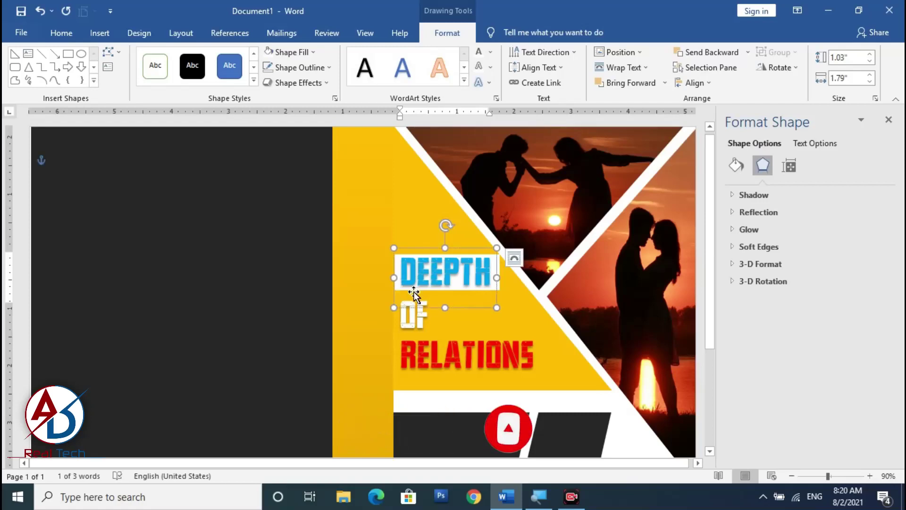
left_click_drag(486, 307, 483, 253)
Duplicate the white rectangle and place the copy over the RELATIONS line.
left_click(468, 289)
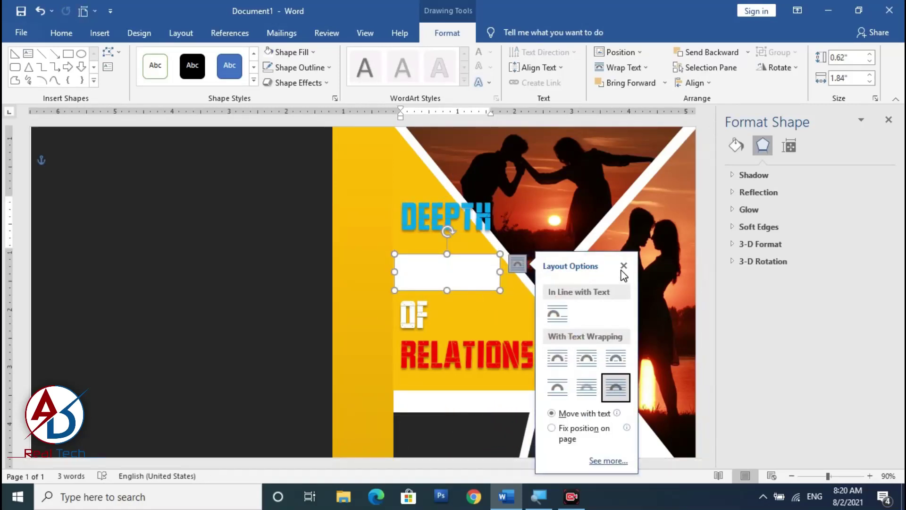
mouse_move(453, 285)
left_mouse_down()
mouse_move(464, 294)
mouse_move(467, 355)
mouse_move(459, 354)
mouse_move(544, 356)
left_mouse_up()
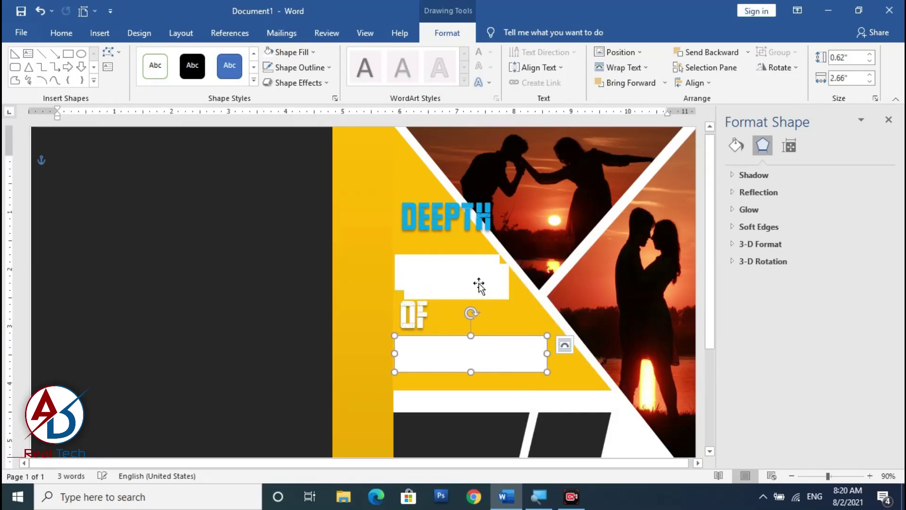
left_click_drag(478, 285, 471, 313)
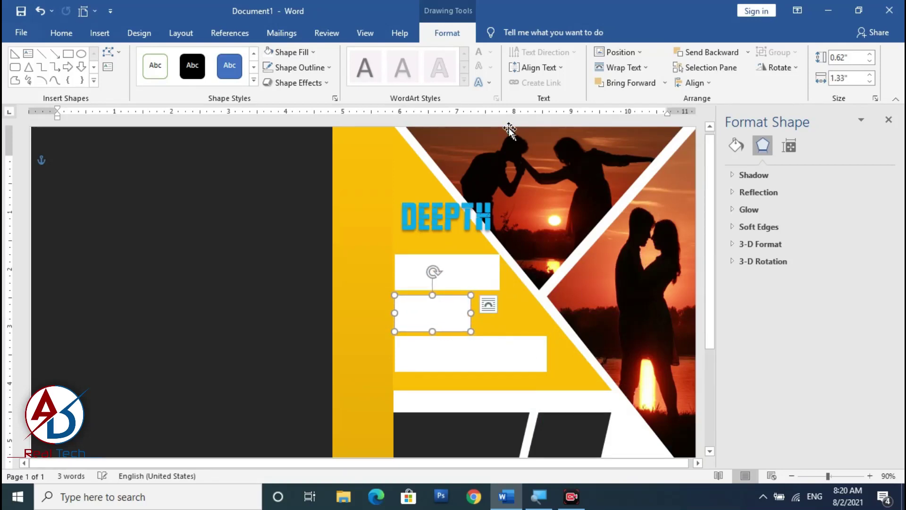
Send the white bars behind the title text and recolour OF black.
left_click(710, 54)
left_click(524, 360)
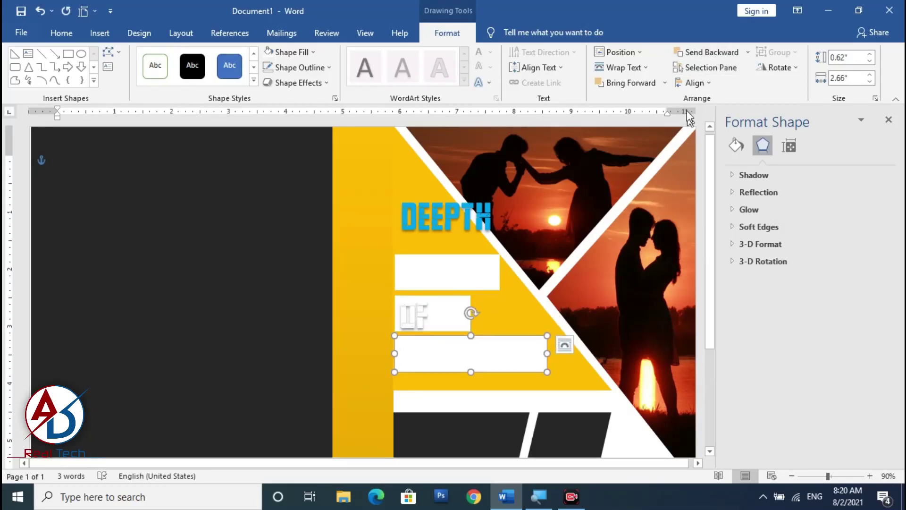
left_click(701, 52)
type("RELATIONS")
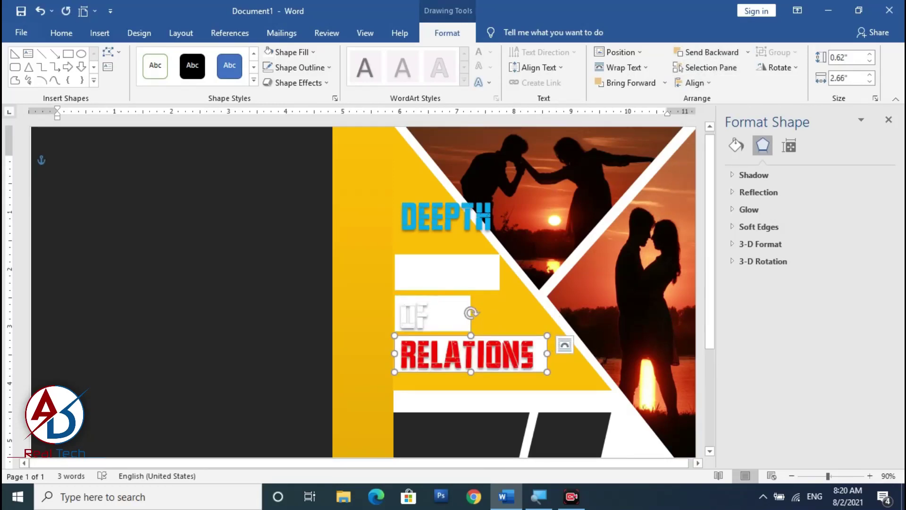
left_click(415, 314)
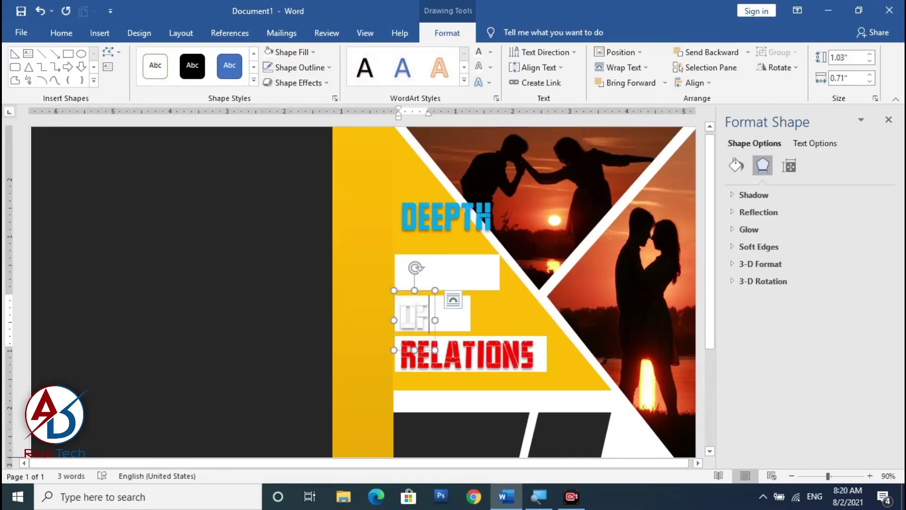
left_click_drag(423, 295, 423, 293)
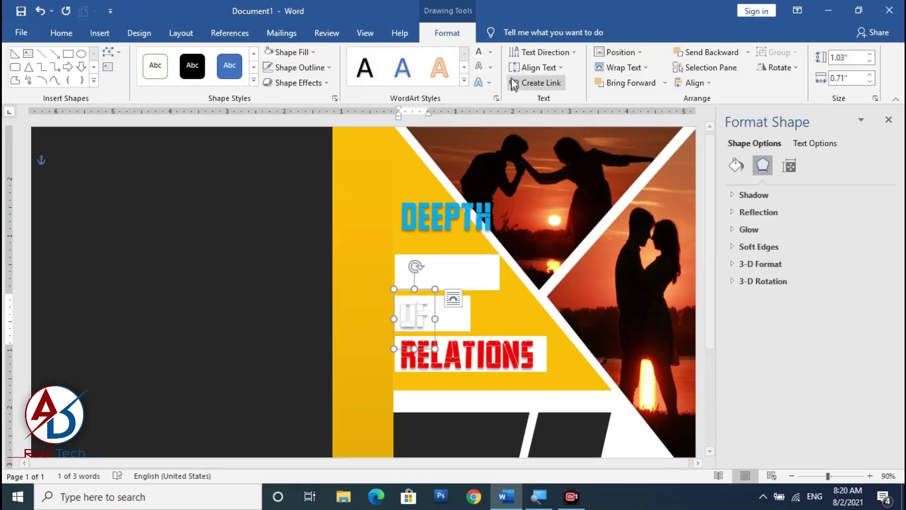
left_click(491, 52)
left_click(479, 67)
Move DEEPTH down onto the top white bar and narrow the OF box to fit.
left_click(430, 215)
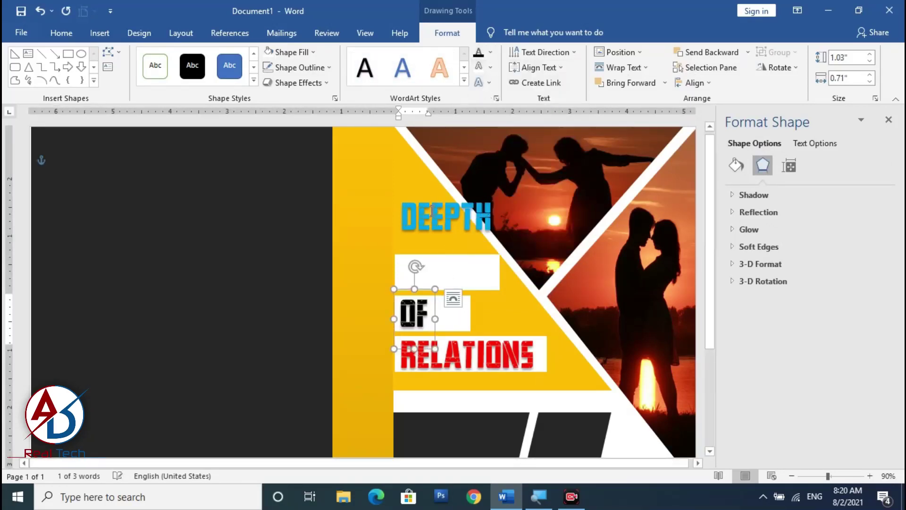
left_click_drag(437, 186, 430, 247)
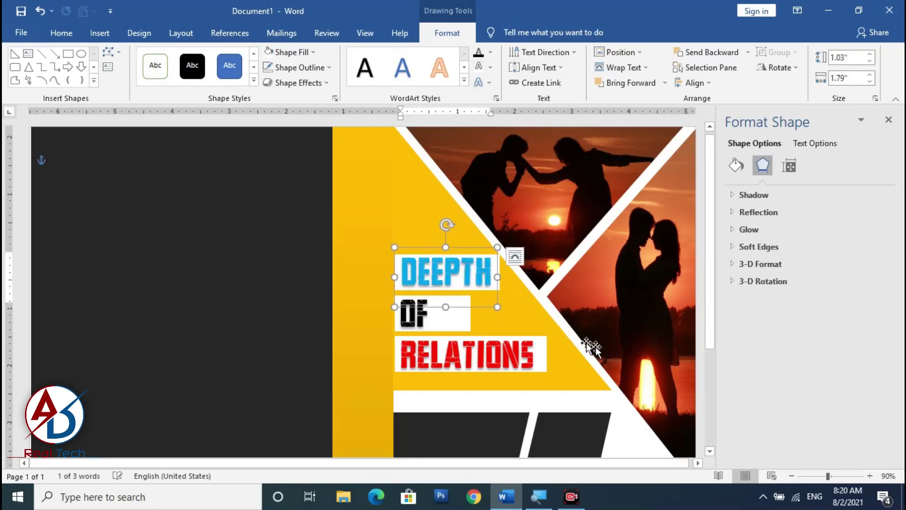
left_click(452, 329)
left_click_drag(470, 313, 441, 313)
Insert a new WordArt text box and move it onto the dark bars below the title.
scroll(581, 356, "down", 5)
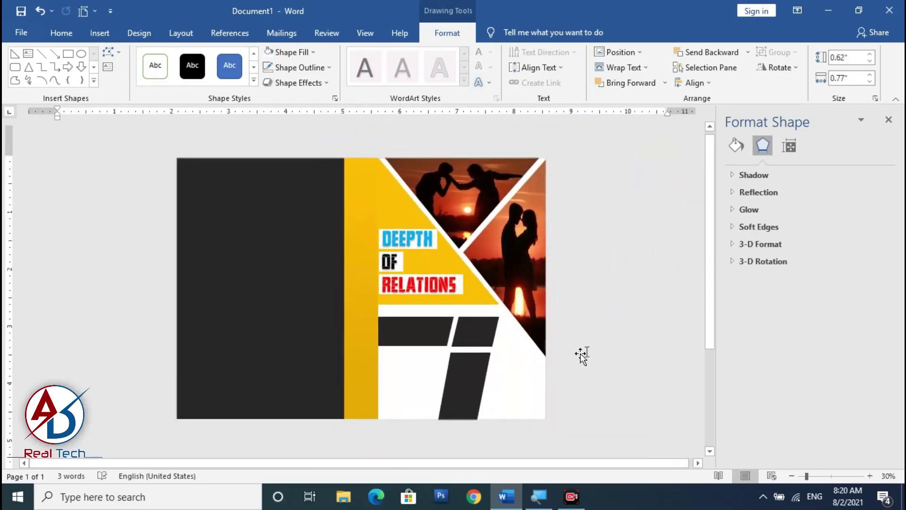
left_click(580, 355)
scroll(557, 327, "up", 2)
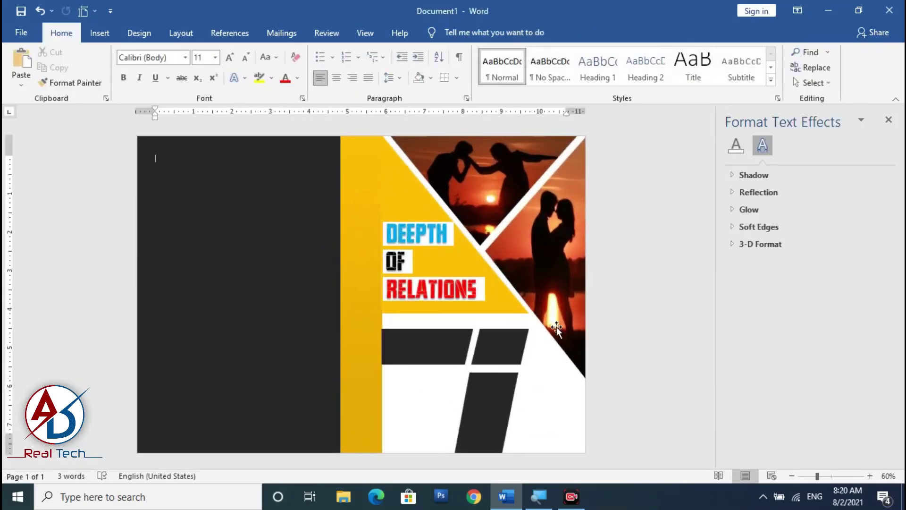
scroll(553, 318, "down", 1)
scroll(551, 325, "up", 2)
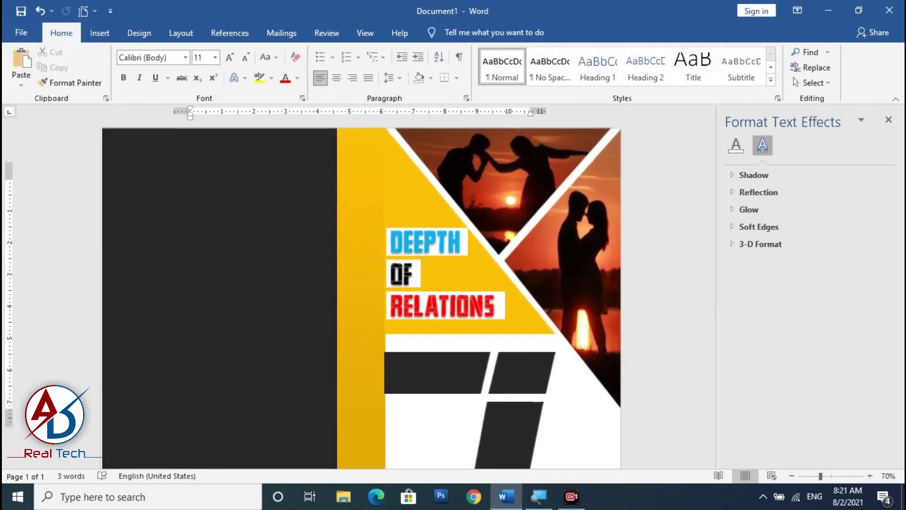
scroll(551, 325, "up", 1)
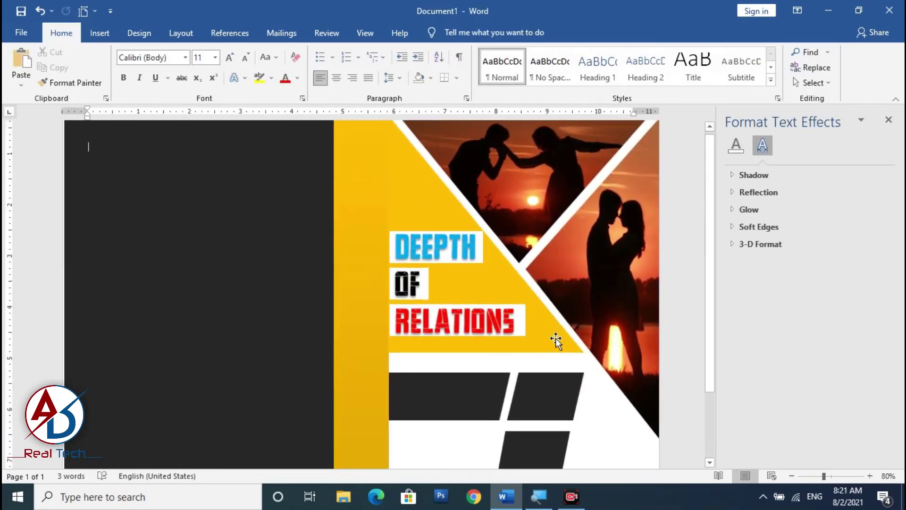
scroll(556, 340, "down", 3)
left_click(100, 33)
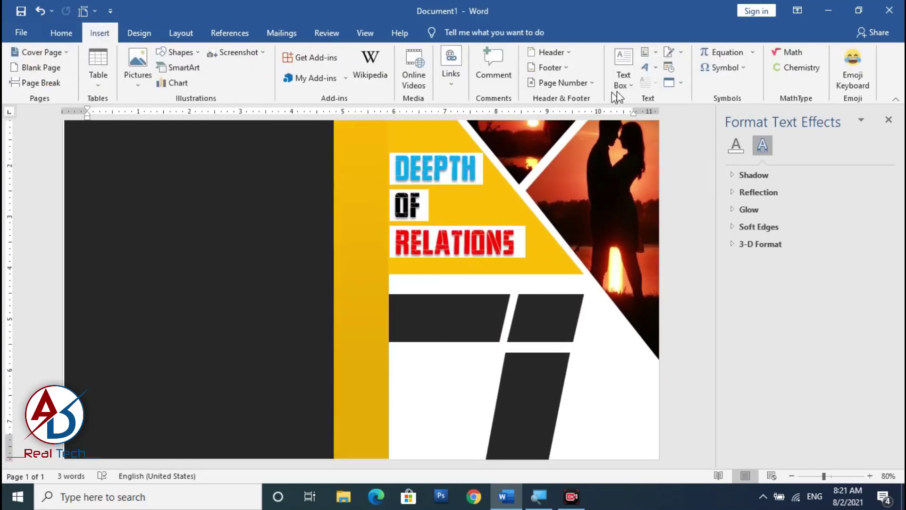
left_click(651, 69)
left_click(657, 97)
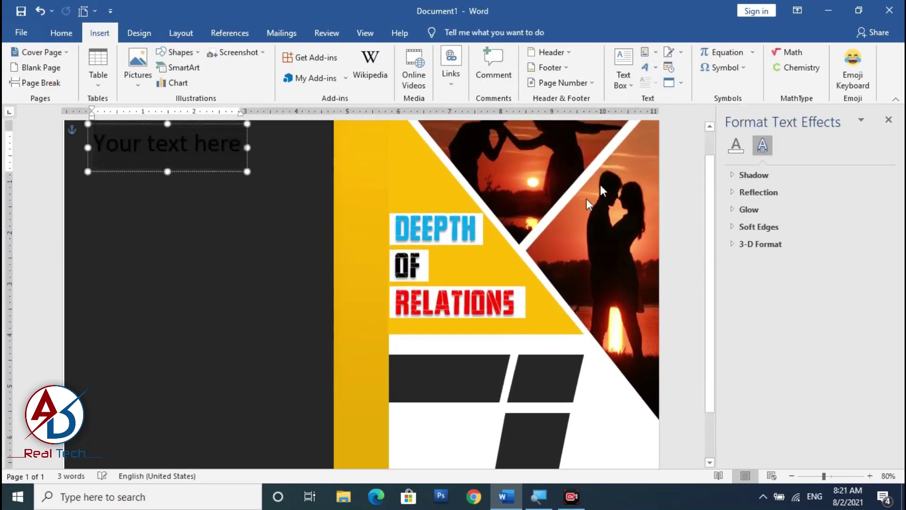
left_click_drag(218, 128, 506, 377)
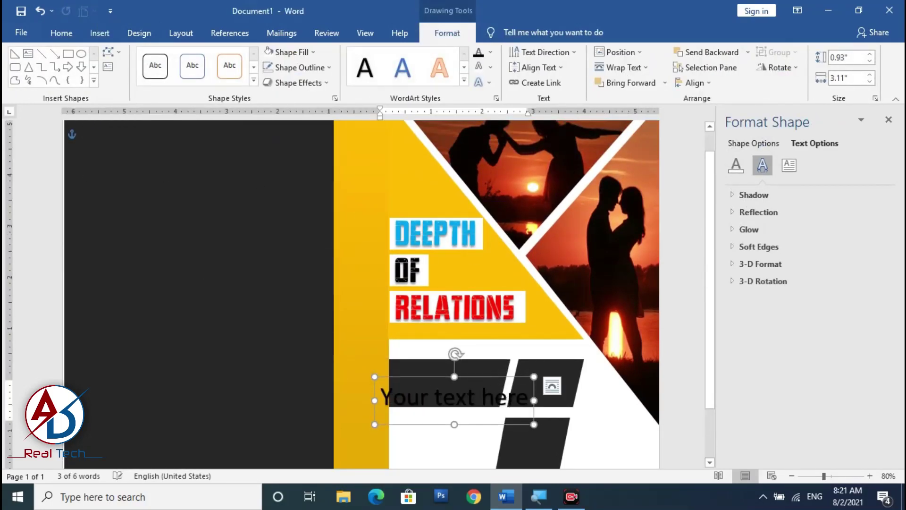
Clear the WordArt formatting, remove paragraph spacing, and make its text white.
left_click(58, 34)
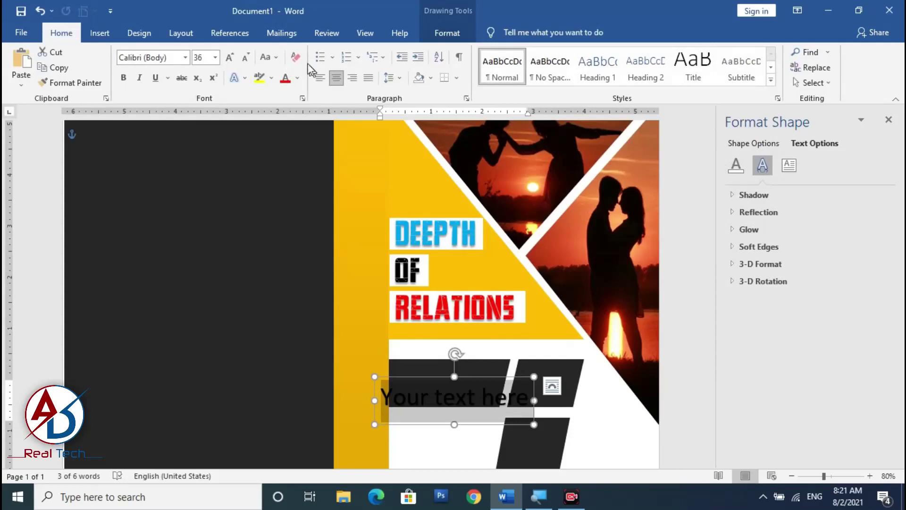
left_click(295, 57)
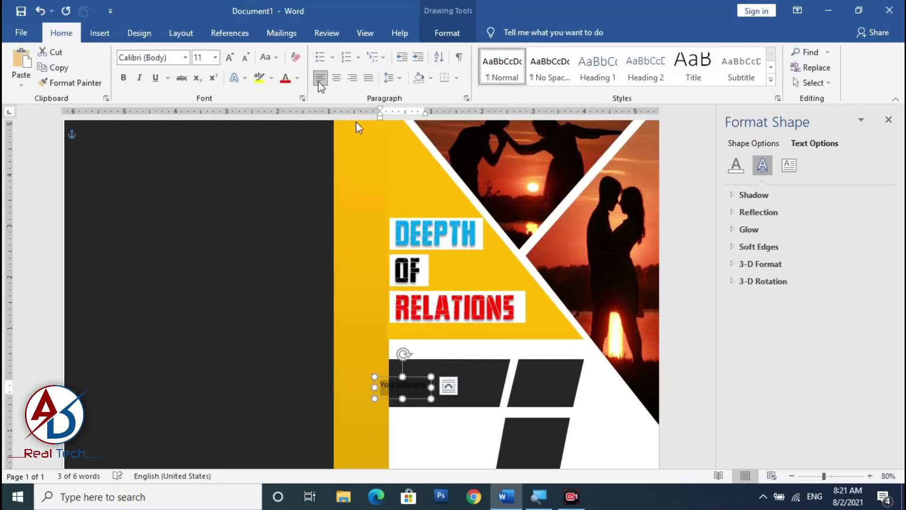
left_click(553, 77)
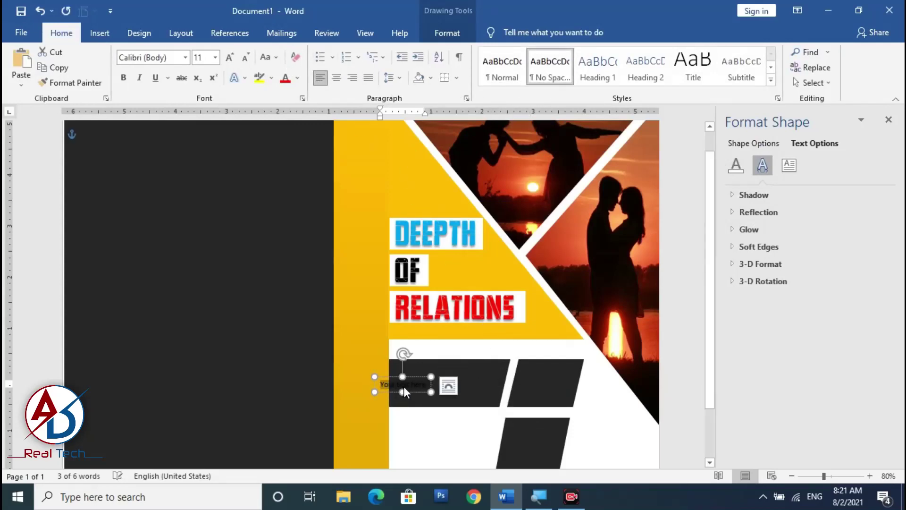
left_click(297, 78)
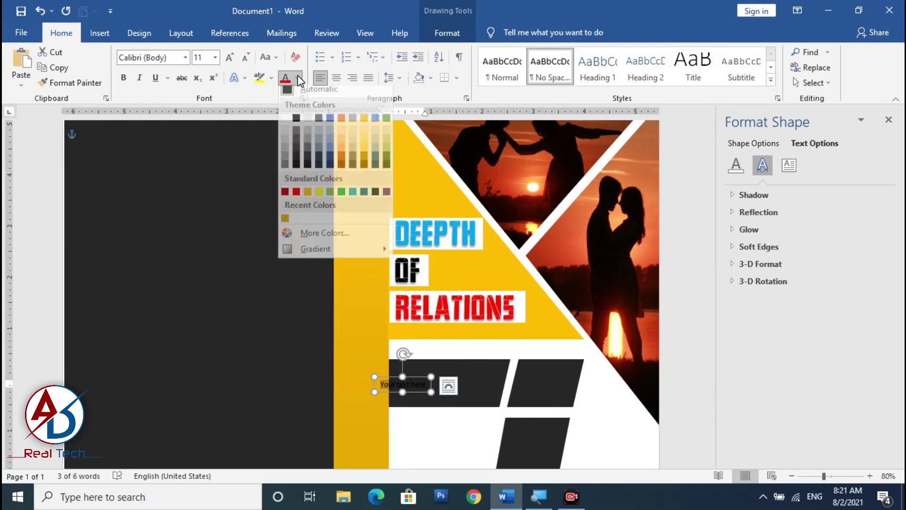
left_click(288, 124)
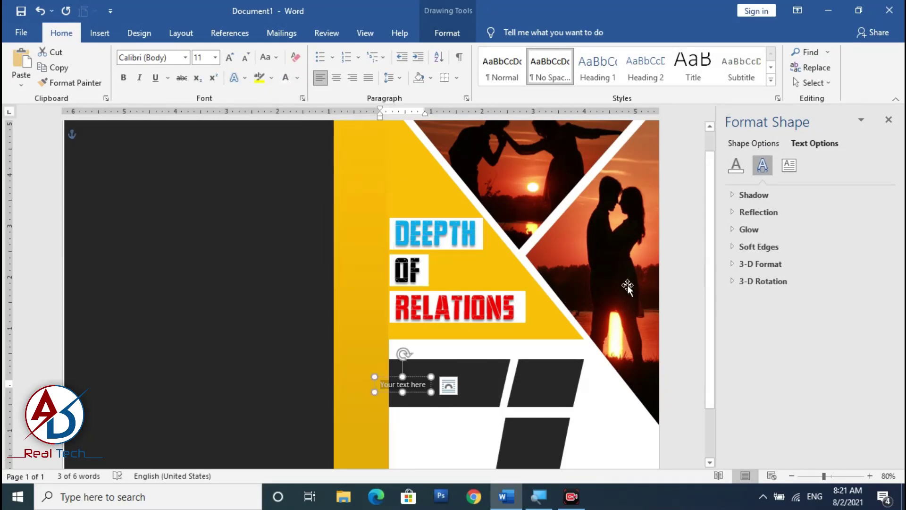
Type CREATIVE and DESIGNER on two lines and enlarge them to 22 pt.
key("Delete")
key("BackSpace")
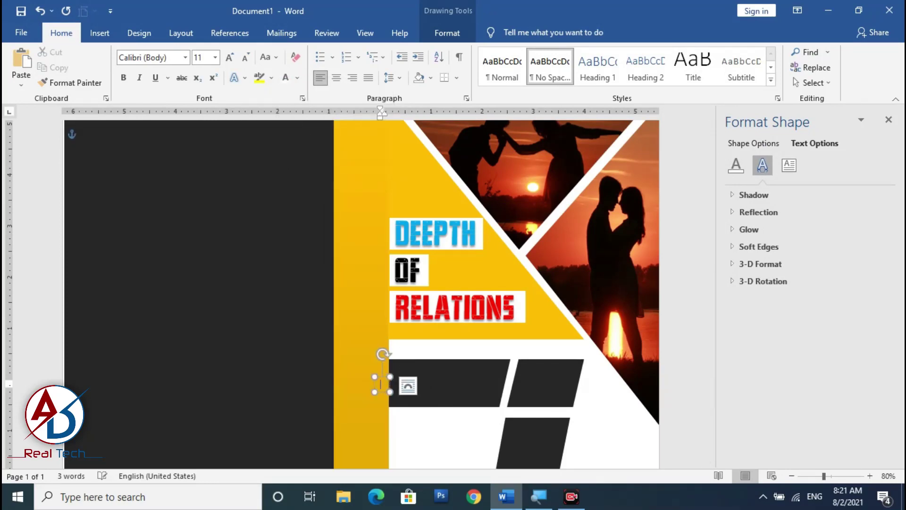
type("cR")
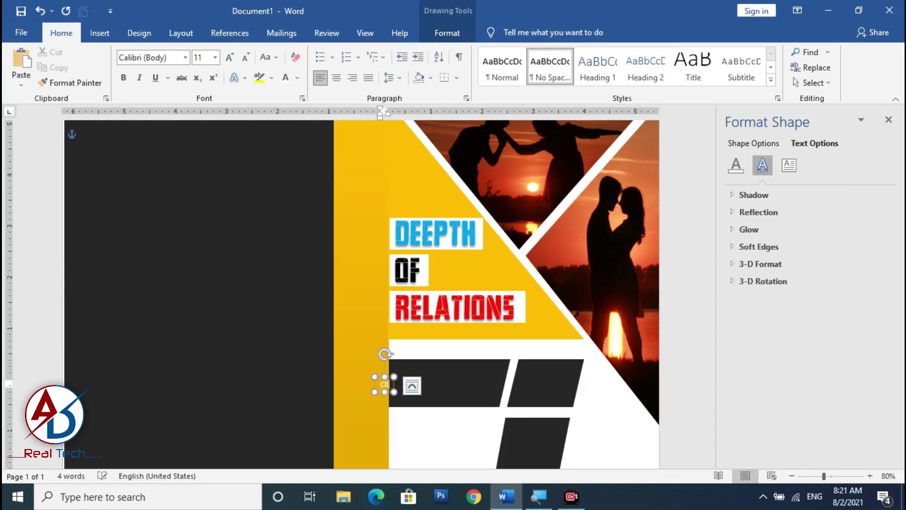
type("EATIVE")
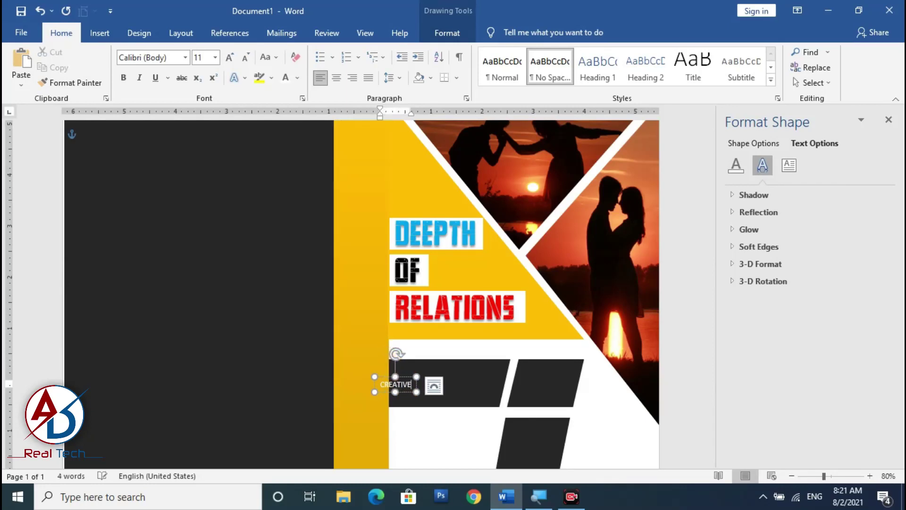
key("Return")
type("DESIGN")
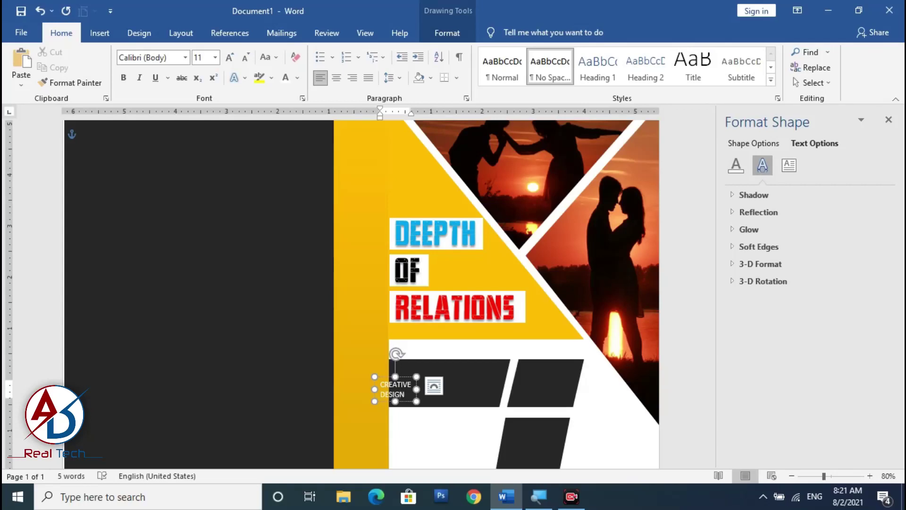
type("ER")
key("ctrl+a")
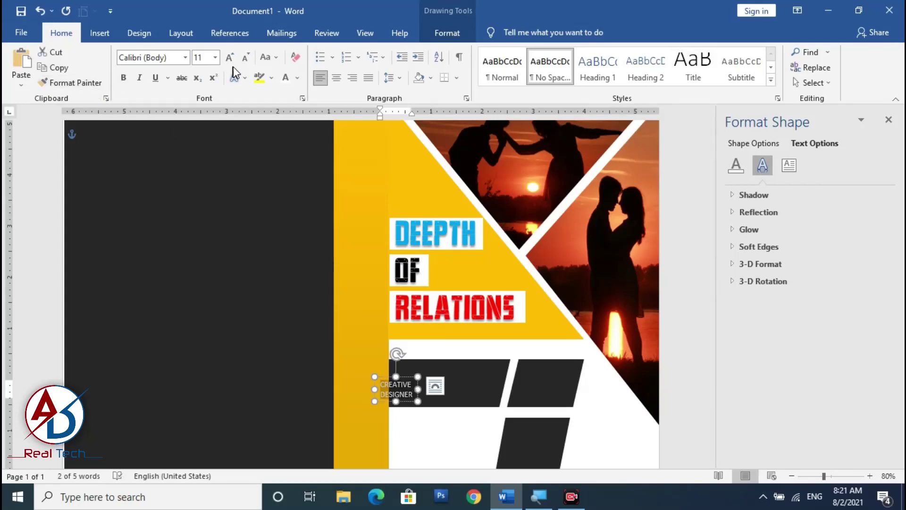
left_click(230, 57)
left_click(230, 57)
left_click(230, 57)
left_click(230, 57)
left_click(229, 57)
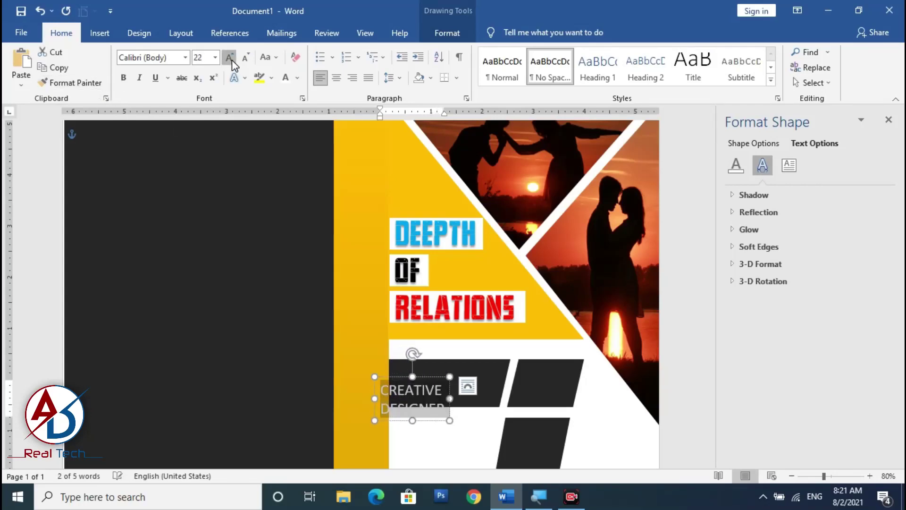
left_click(230, 57)
Move CREATIVE DESIGNER onto the left dark bar and duplicate it as a box reading 2021.
mouse_move(449, 376)
left_mouse_down()
mouse_move(467, 360)
mouse_move(458, 362)
mouse_move(509, 404)
mouse_move(482, 391)
mouse_move(565, 375)
left_mouse_up()
key("ctrl+d")
type("2021")
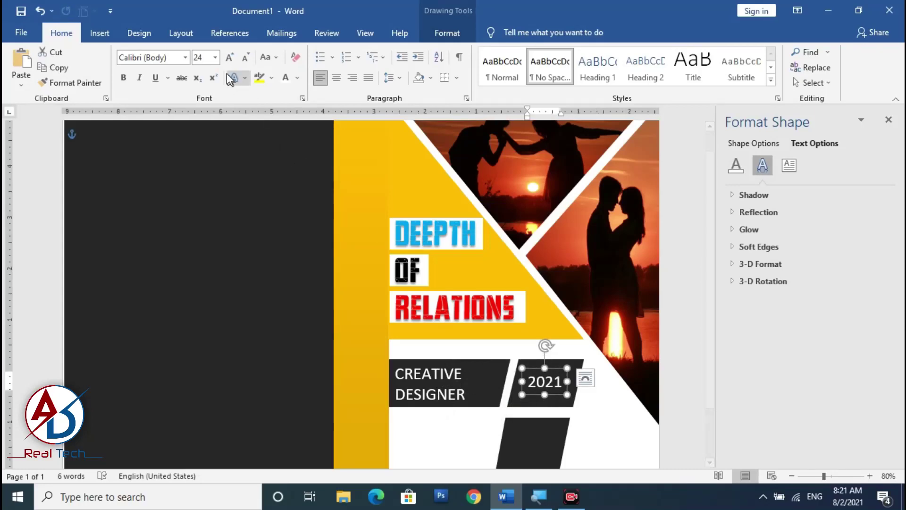
Make 2021 bold at 36 pt and fit it inside the dark parallelogram.
left_click(230, 58)
left_click(230, 58)
left_click(229, 58)
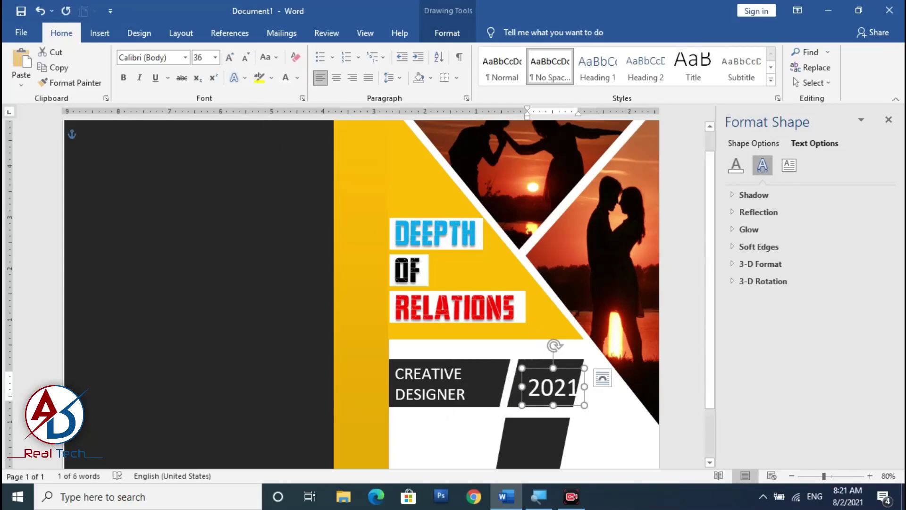
left_click_drag(565, 369, 559, 363)
left_click(123, 78)
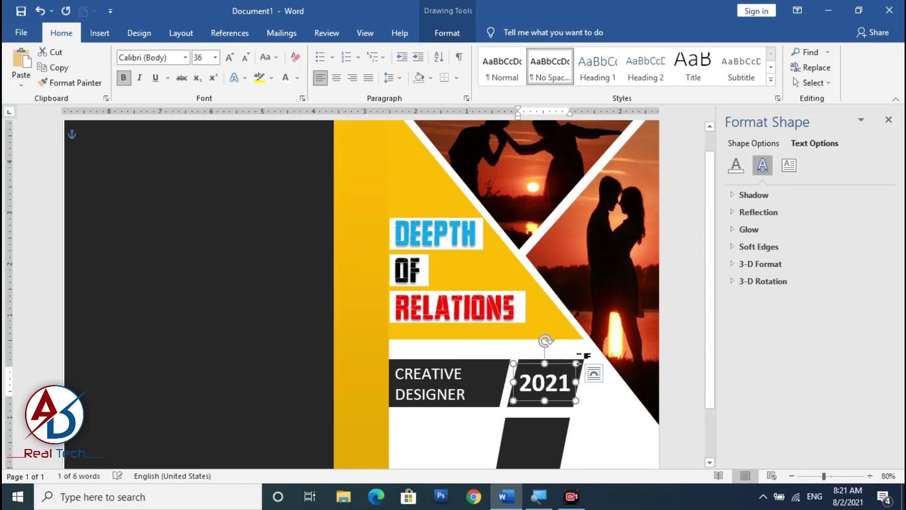
left_click(585, 381)
scroll(585, 381, "down", 2)
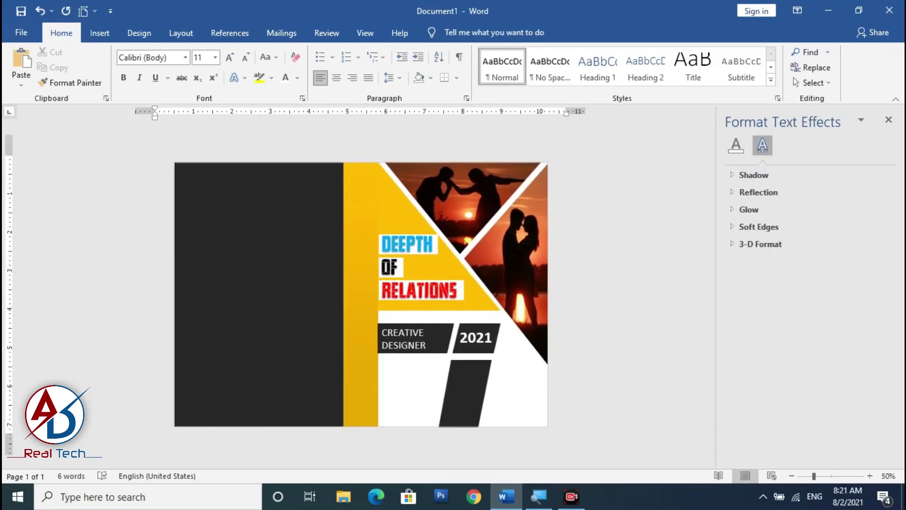
Insert a WordArt reading '2021 DEEPTH OF RELATIONS' just above DEEPTH.
left_click(94, 34)
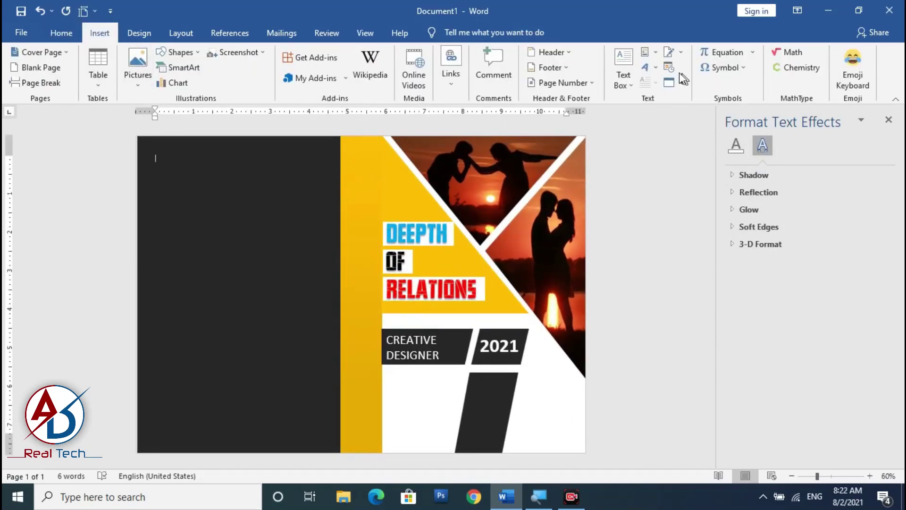
left_click(647, 68)
left_click(659, 98)
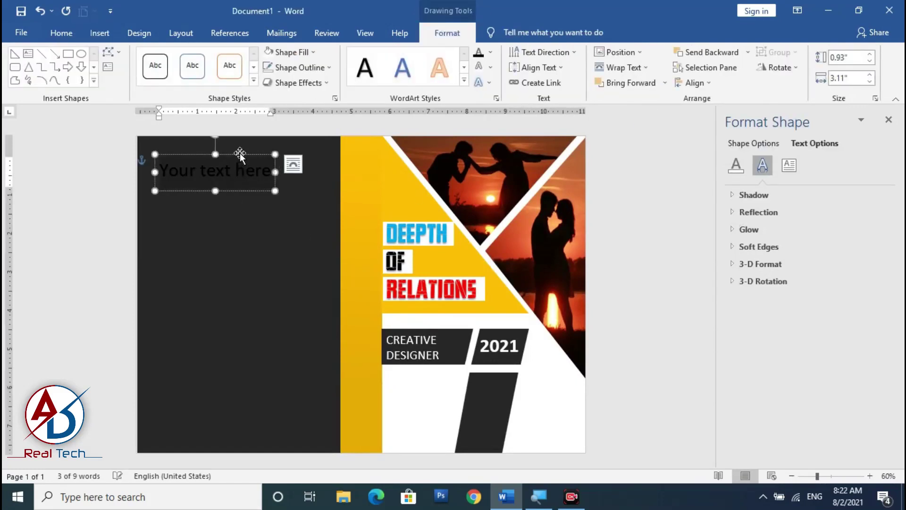
left_click_drag(240, 153, 440, 191)
key("ctrl+a")
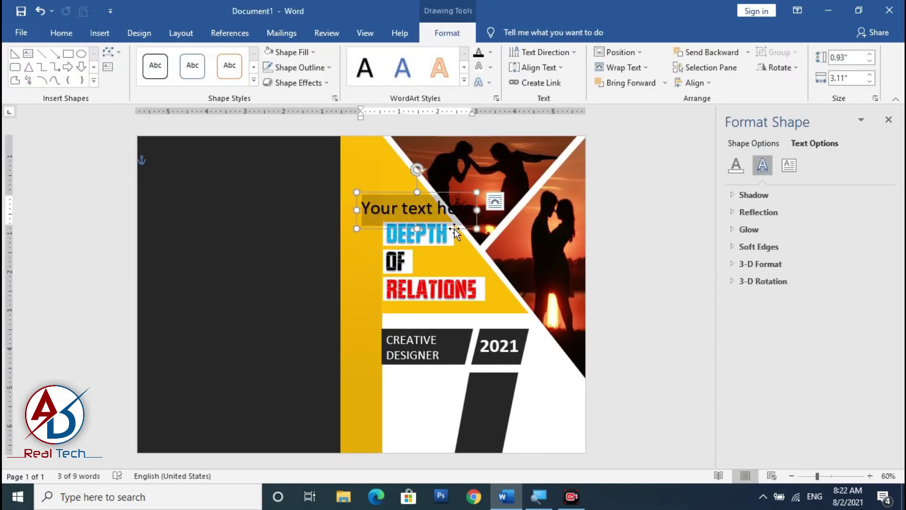
type("2")
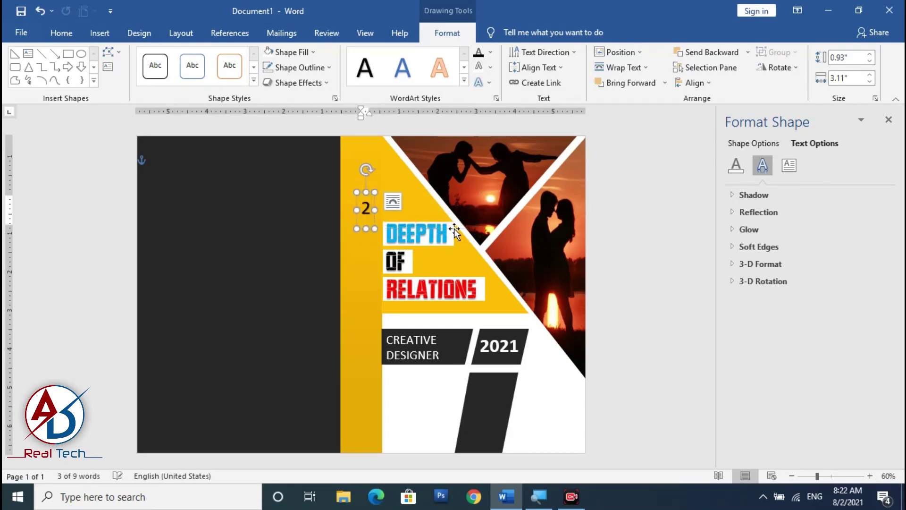
type("021 D")
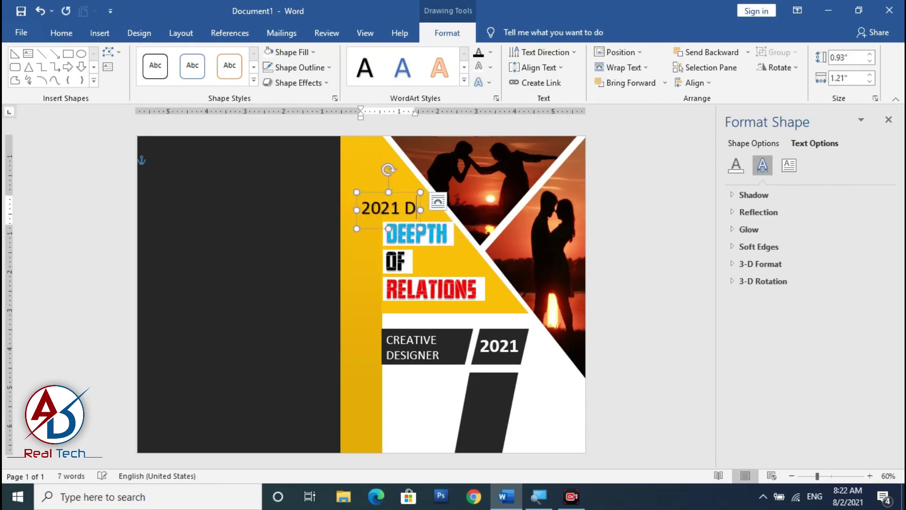
type("EEPT")
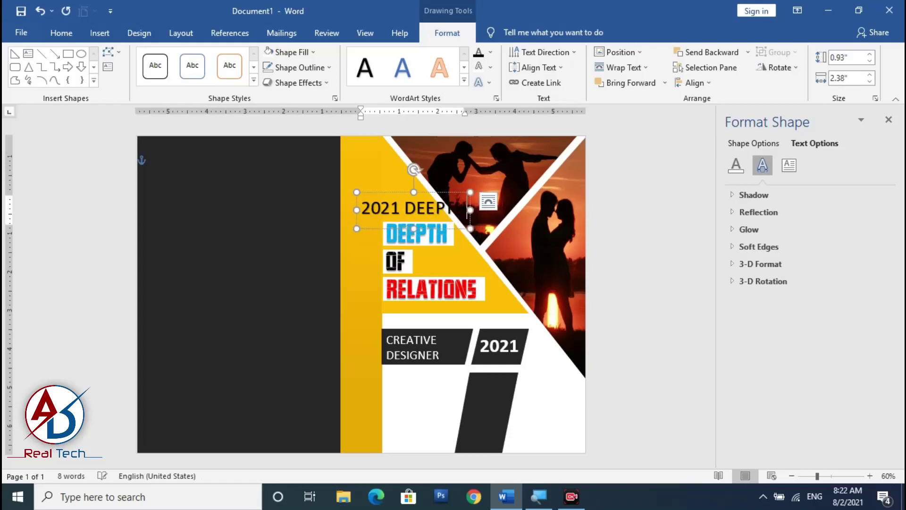
type("H OF")
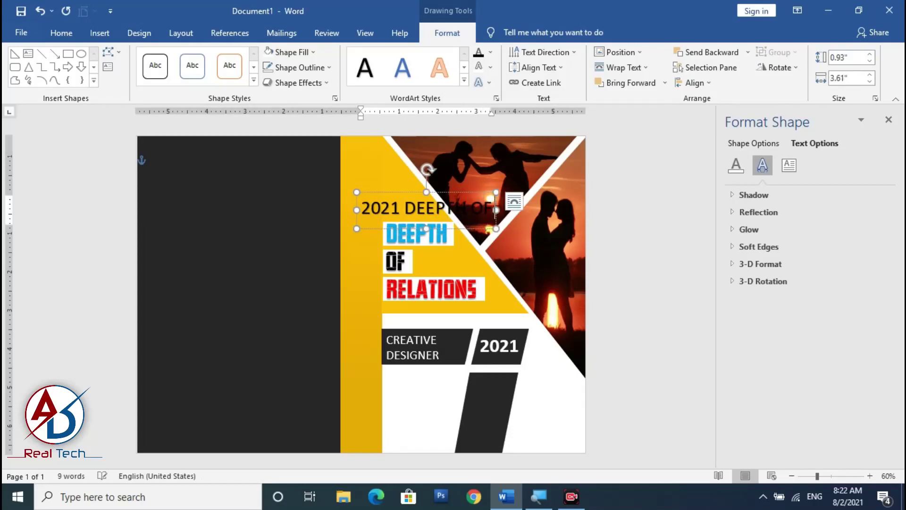
type(" REL")
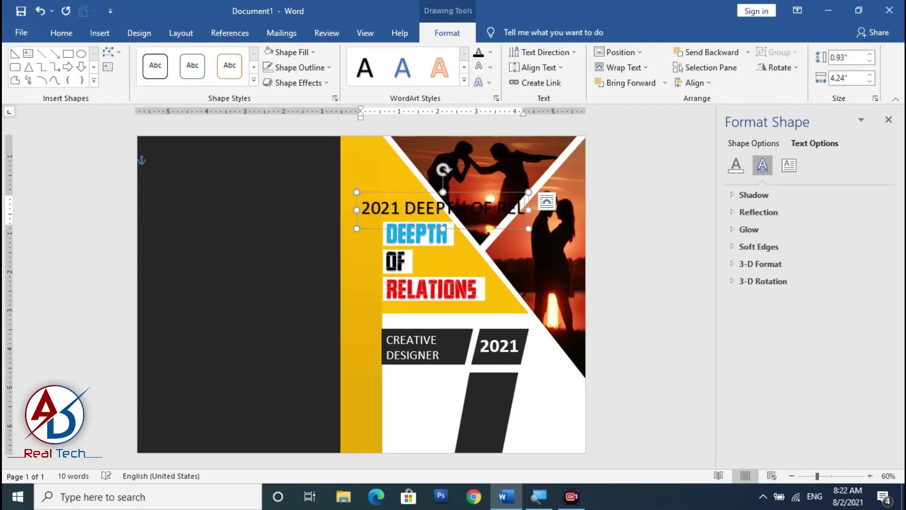
type("ATIONS")
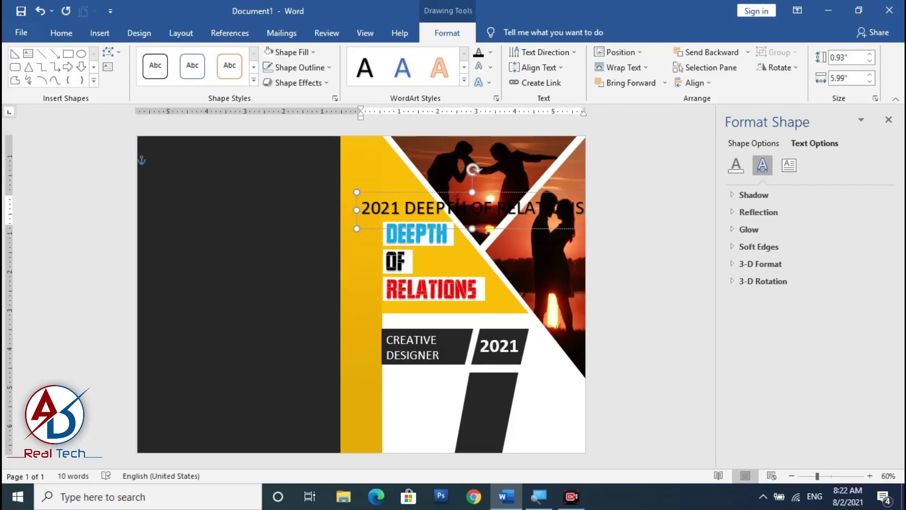
Set the WordArt in Kozuka Gothic Pro H and move it onto the left panel.
key("ctrl+a")
left_click(61, 32)
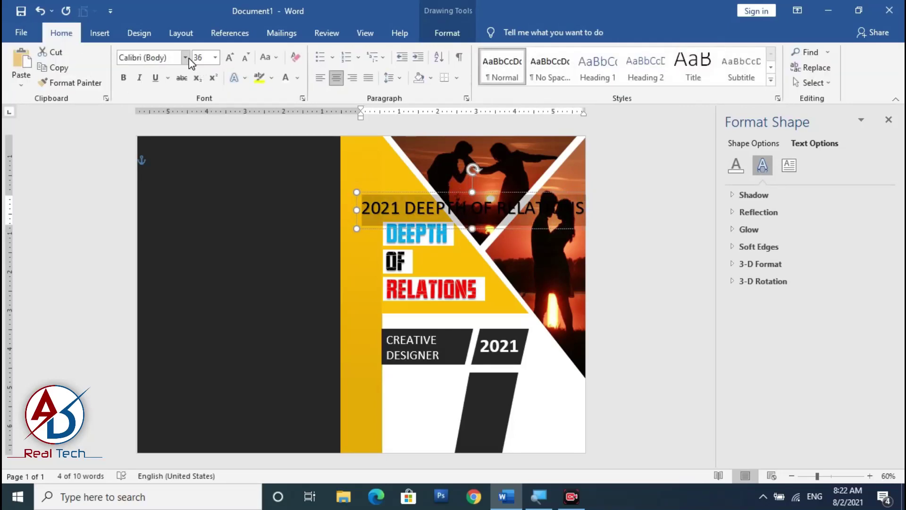
left_click(185, 57)
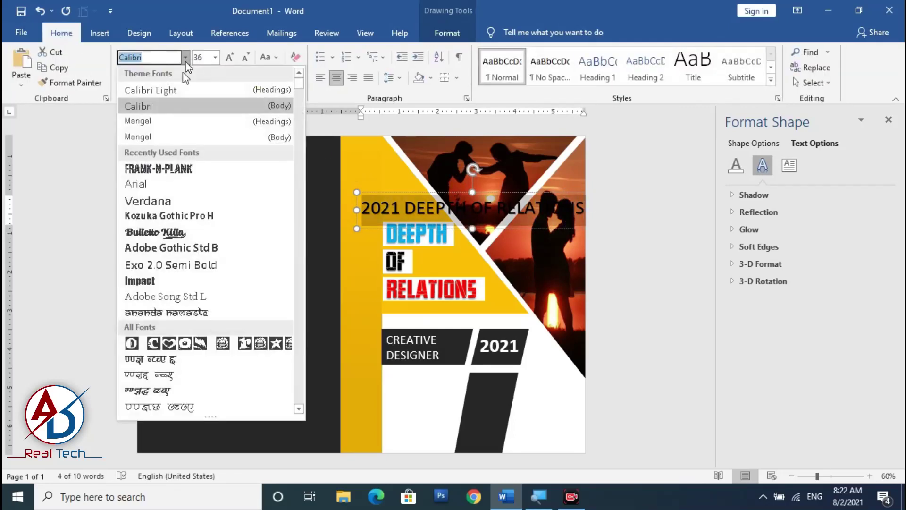
left_click(161, 217)
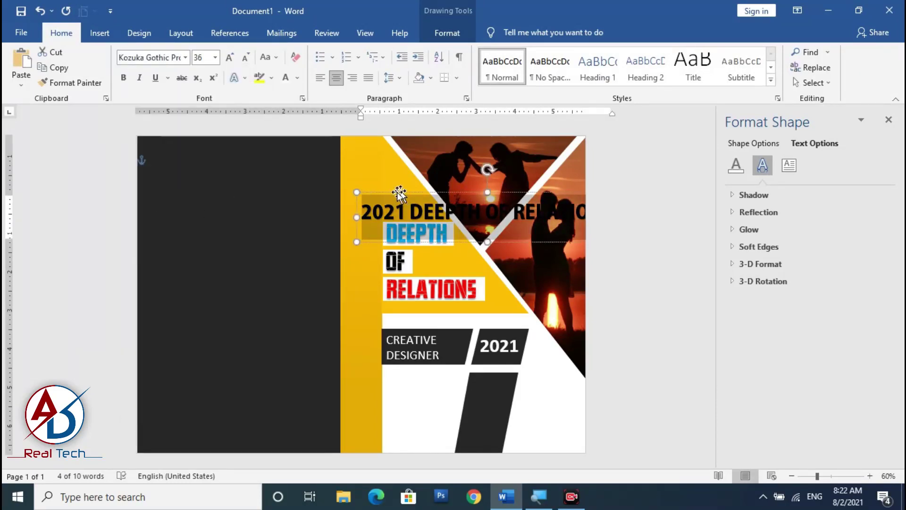
left_click_drag(398, 193, 275, 208)
Turn the WordArt title vertical and place it on the yellow strip.
left_click_drag(359, 189, 440, 257)
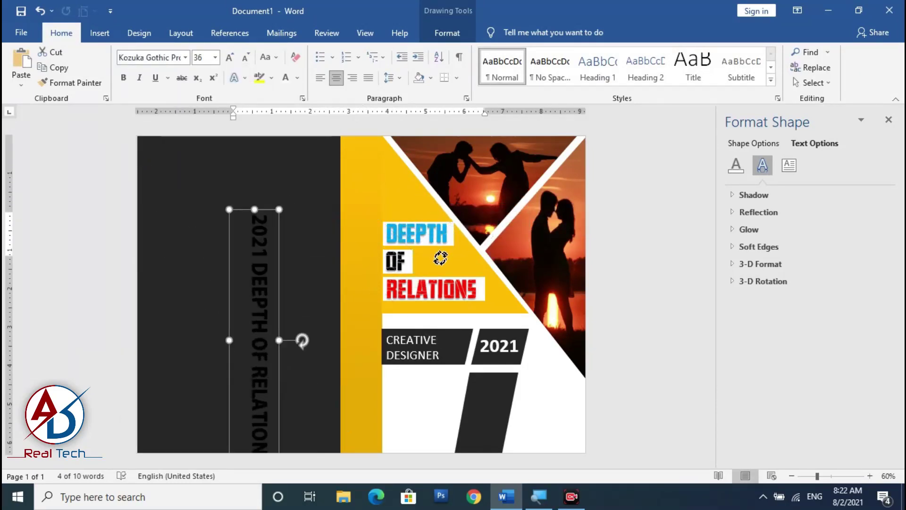
left_click(282, 267)
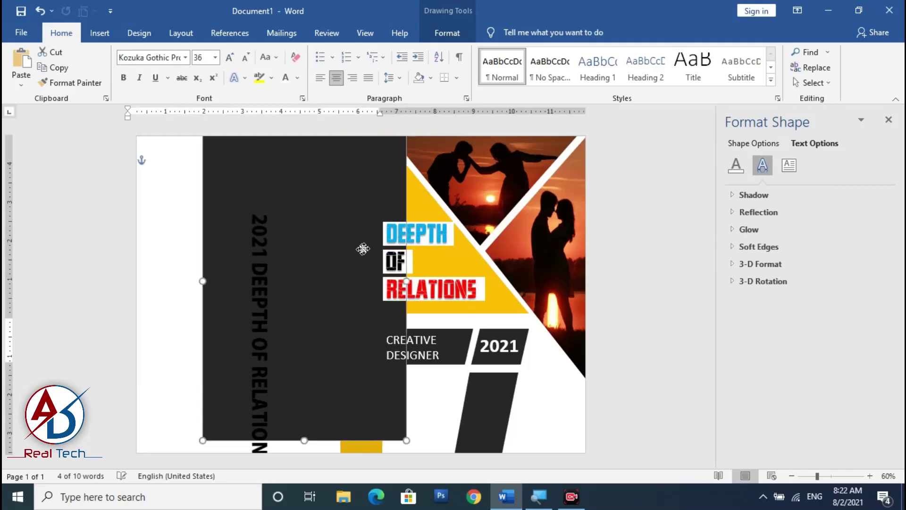
key("ctrl+z")
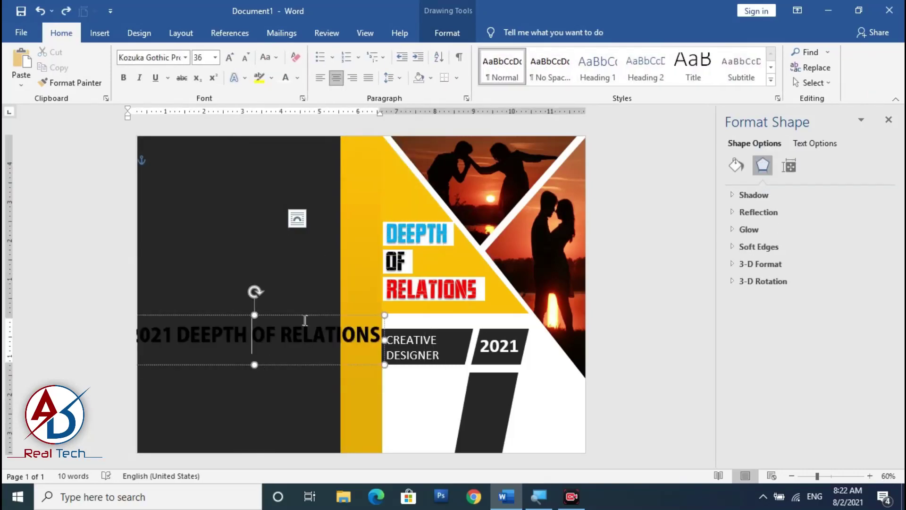
key("ctrl+y")
left_click_drag(317, 283, 347, 283)
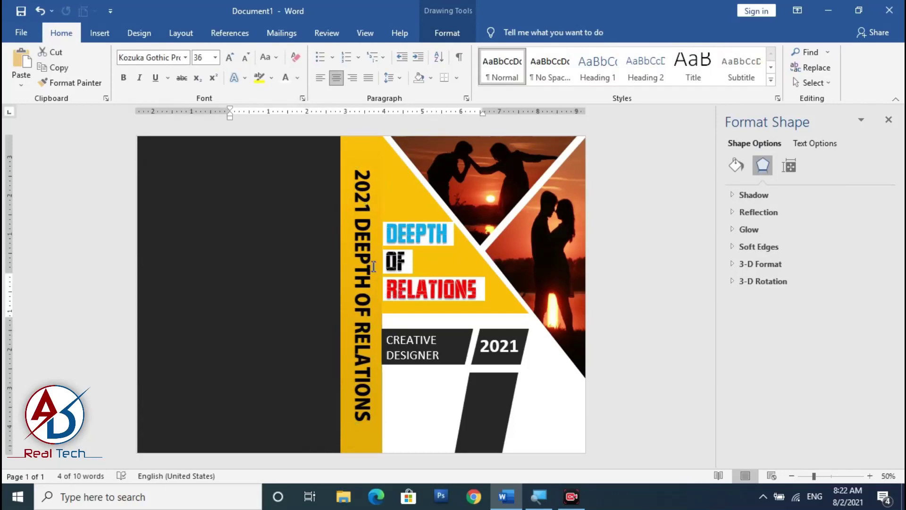
scroll(368, 292, "down", 1)
scroll(368, 292, "down", 3)
scroll(369, 292, "up", 2)
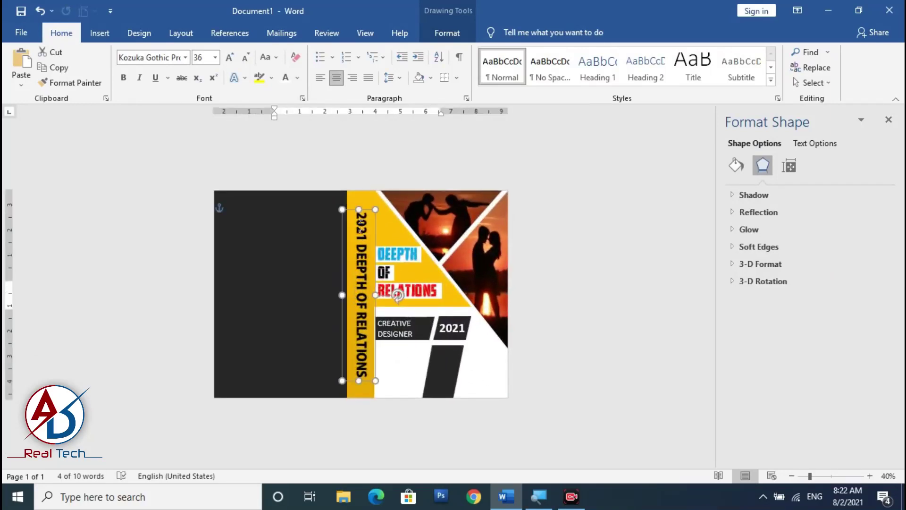
Resize the vertical title to 40 pt and position it along the yellow band.
left_click(230, 57)
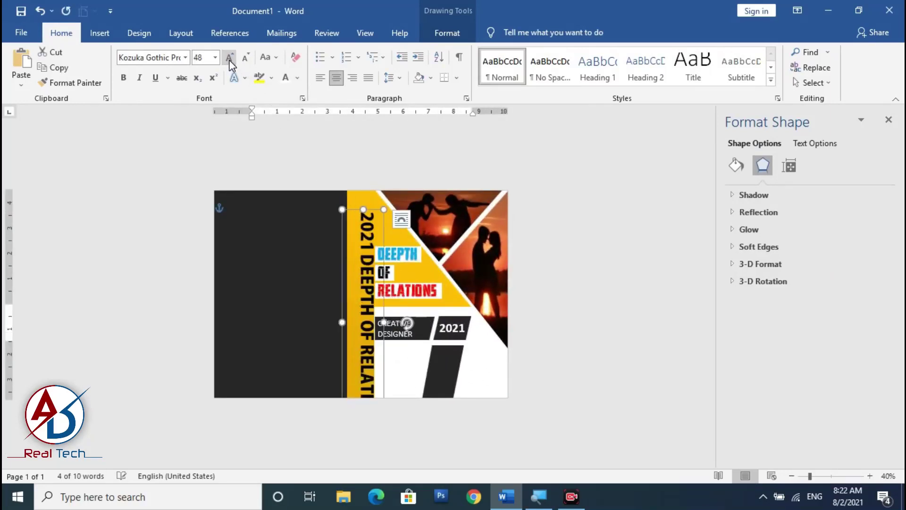
left_click_drag(368, 213, 363, 200)
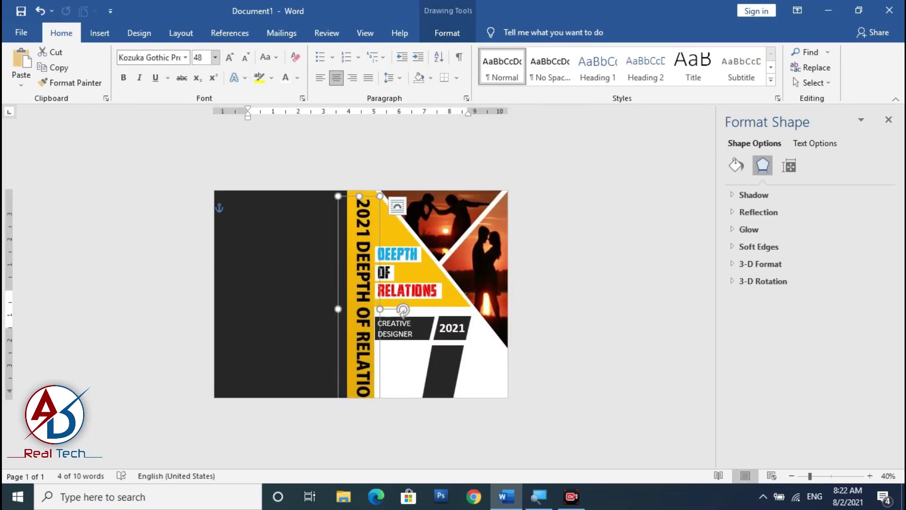
left_click(229, 59)
type("0")
key("Return")
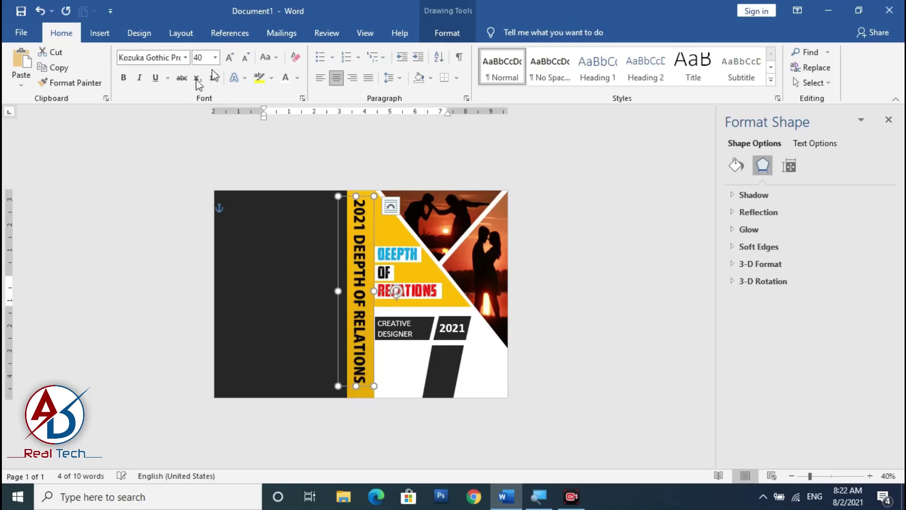
left_click_drag(364, 388, 365, 394)
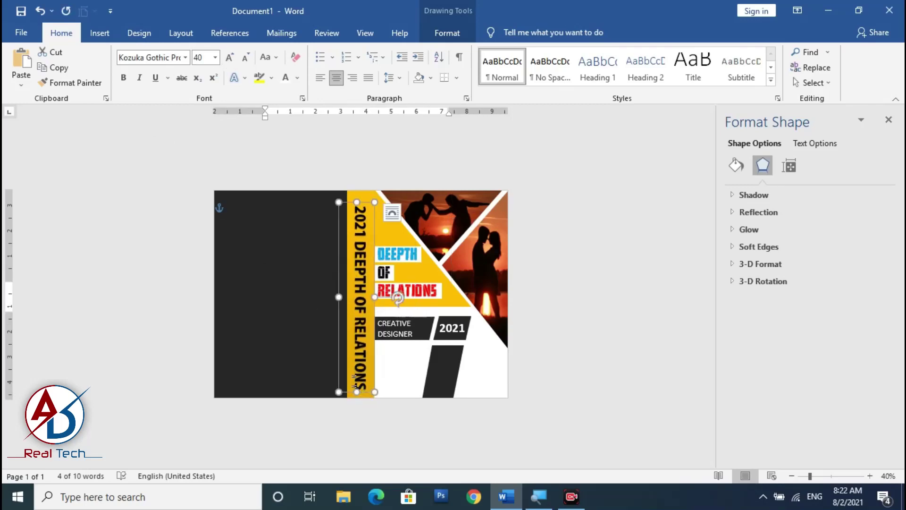
left_click(406, 438)
scroll(361, 294, "up", 1)
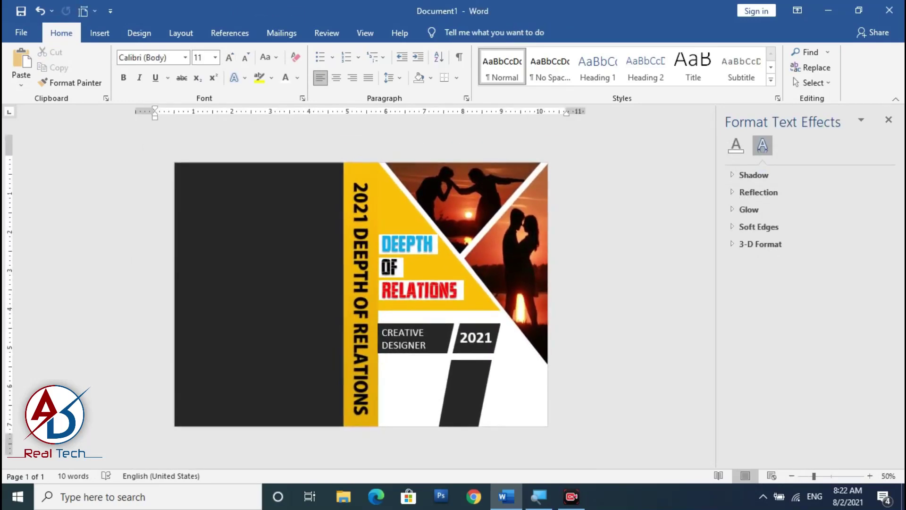
Copy the CREATIVE DESIGNER box below itself and colour its text gold.
scroll(448, 337, "up", 7)
scroll(363, 288, "down", 4)
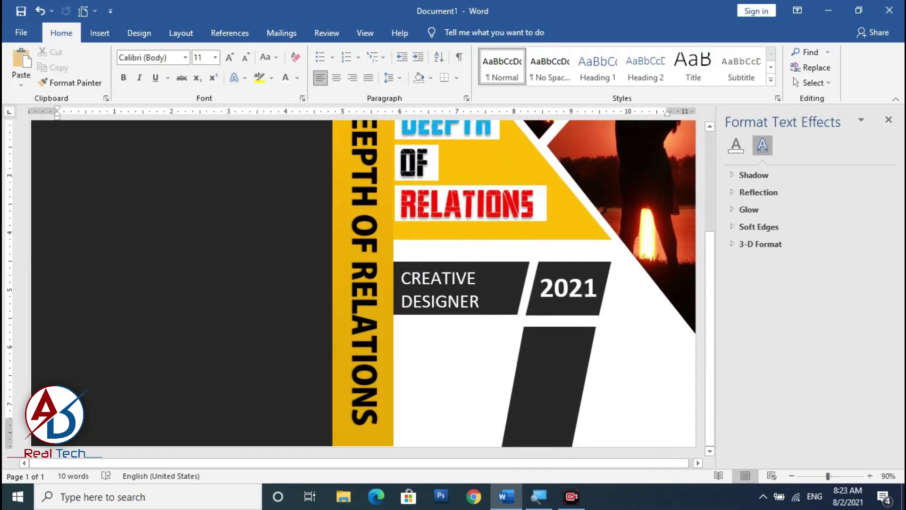
left_click(100, 33)
left_click_drag(437, 257, 460, 326)
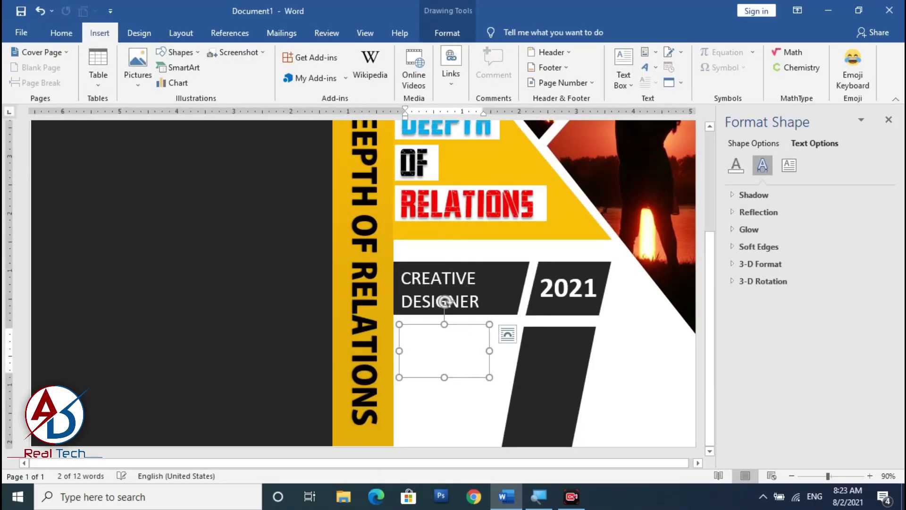
left_click(61, 32)
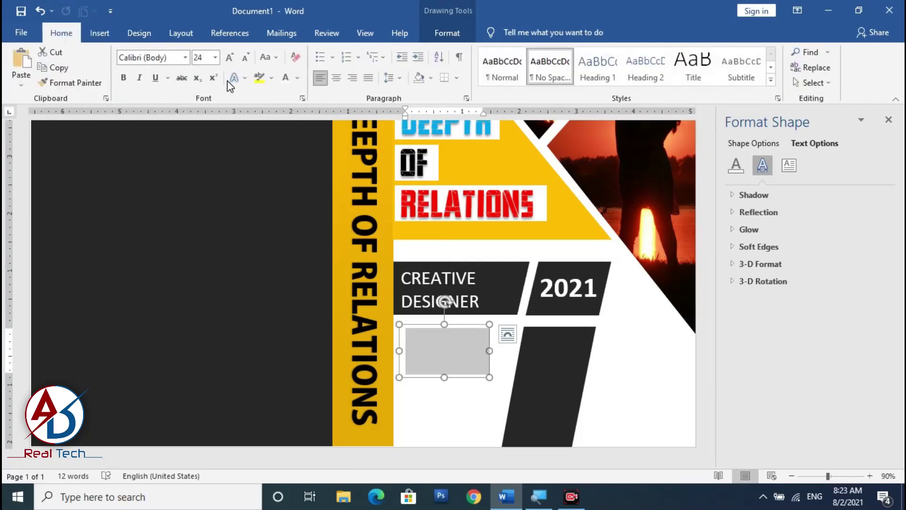
left_click(298, 78)
left_click(305, 197)
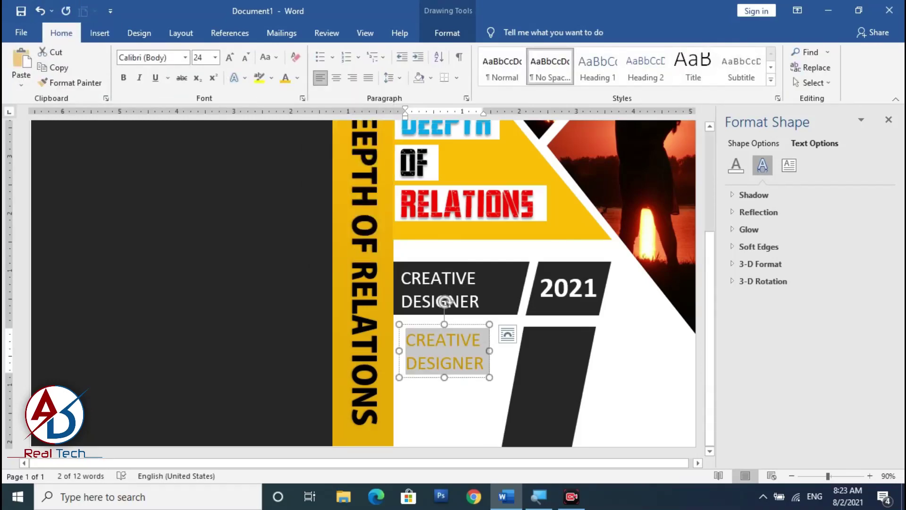
Make the copy read WHY CHOOSE US in bold 18 pt, tucked under CREATIVE DESIGNER.
type("WH")
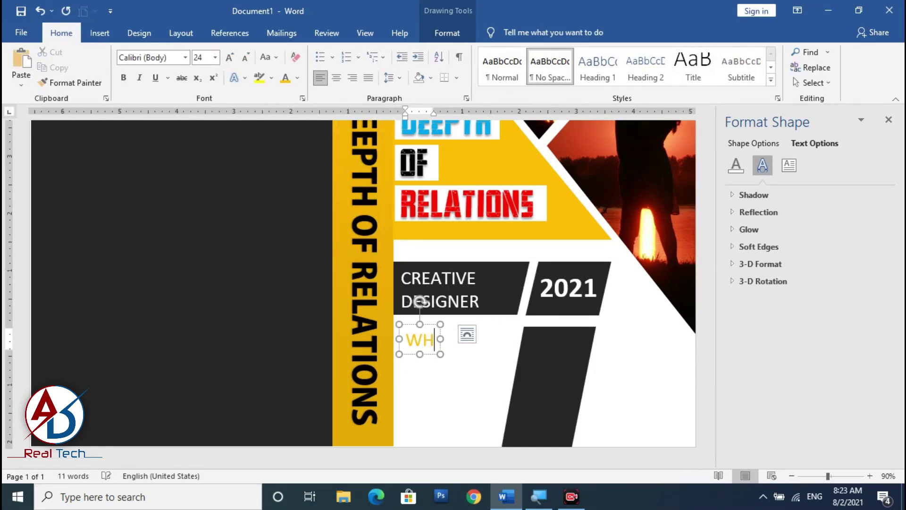
type("Y CH")
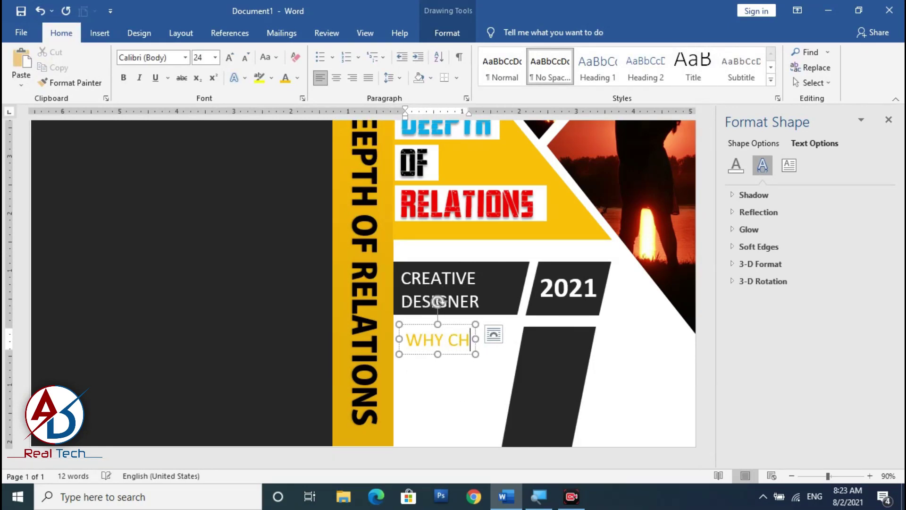
type("OOSE U")
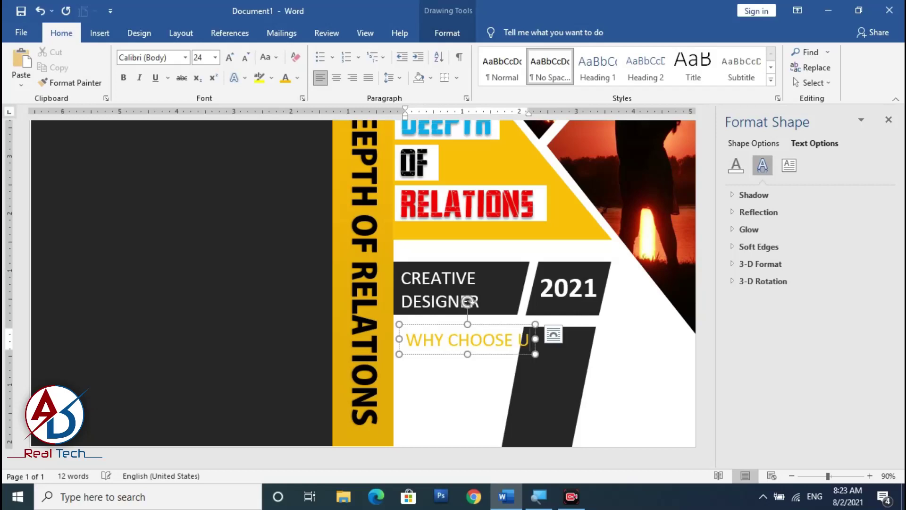
type("S")
key("ctrl+a")
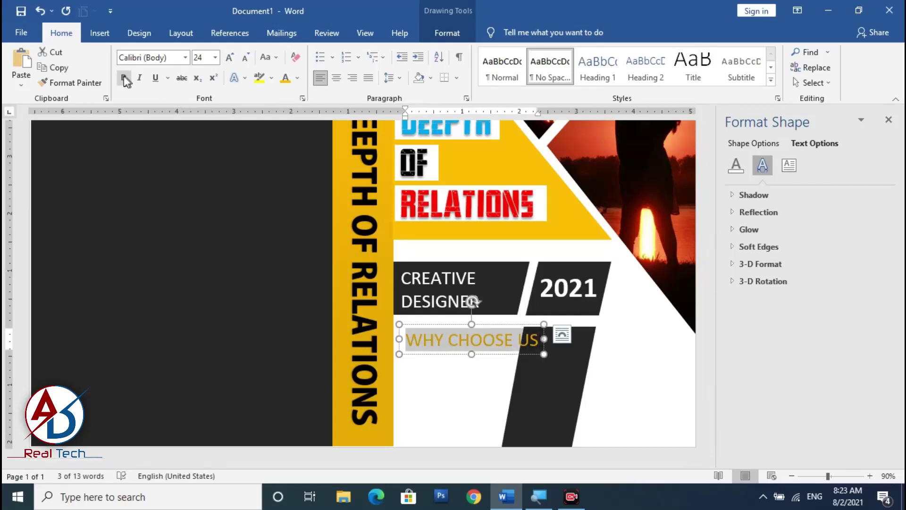
left_click(123, 78)
left_click(246, 57)
left_click(245, 57)
left_click(245, 57)
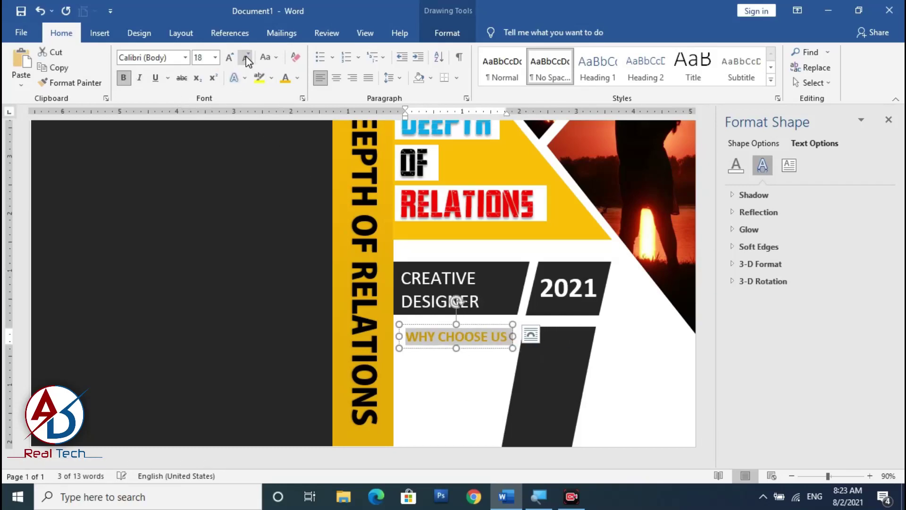
left_click_drag(443, 323, 439, 318)
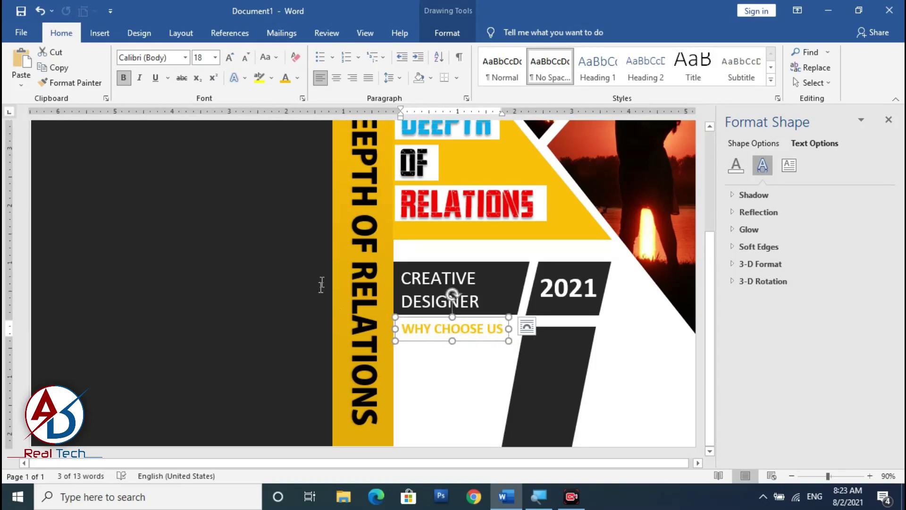
scroll(260, 192, "up", 3)
left_click(259, 192)
Draw a blank 1.72 by 2.17 inch text box under WHY CHOOSE US, then open File Explorer.
left_click(100, 33)
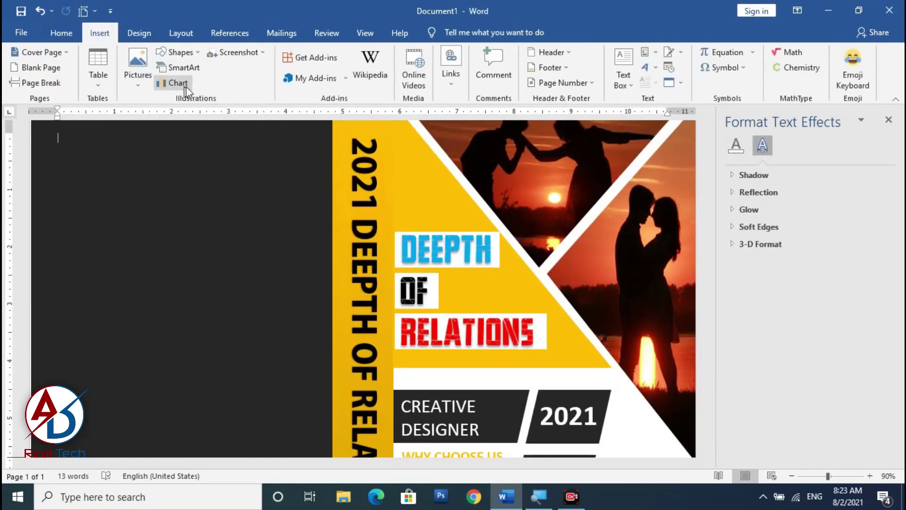
left_click(176, 52)
left_click(163, 178)
scroll(442, 388, "down", 3)
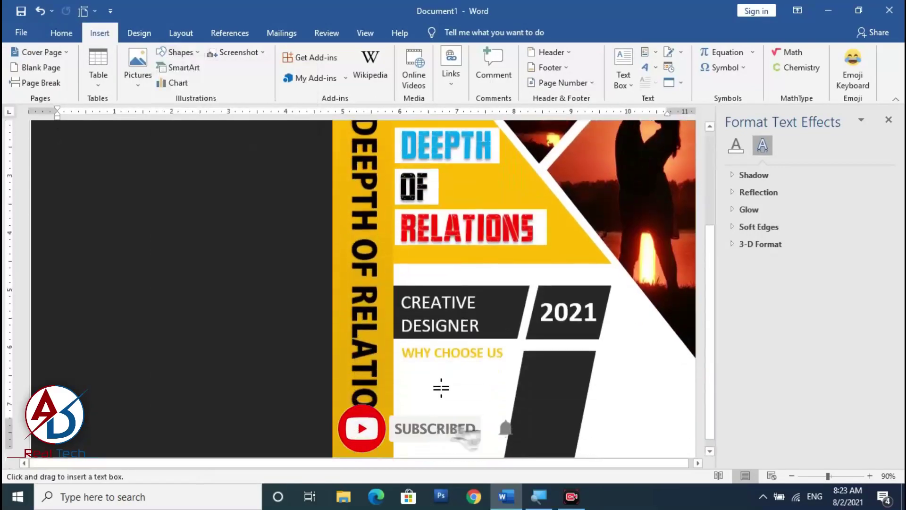
mouse_move(402, 341)
left_mouse_down()
mouse_move(485, 446)
mouse_move(520, 437)
left_mouse_up()
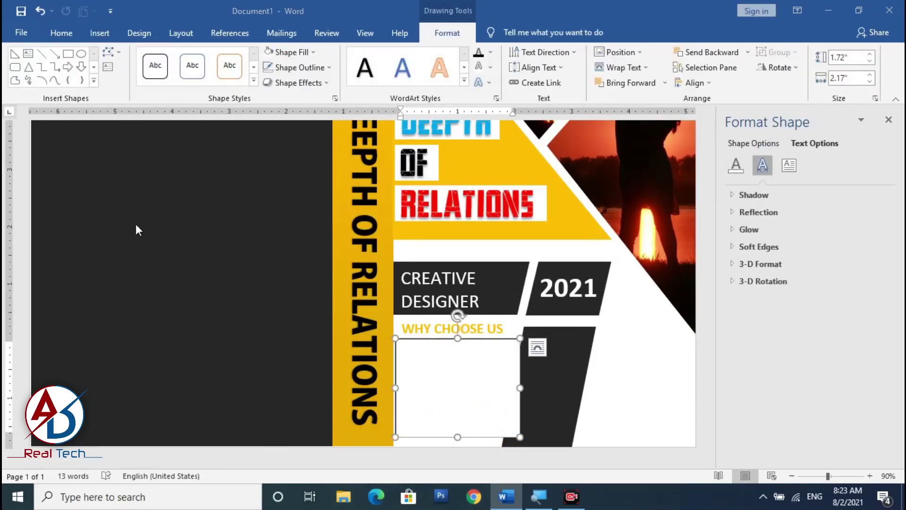
key("super+e")
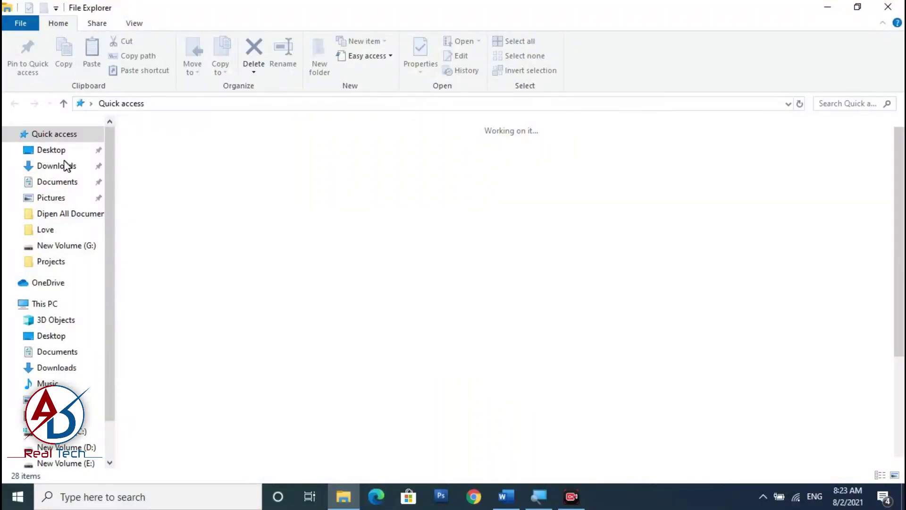
Open the Desktop lorem file in Notepad, copy its opening sentences, and minimise Notepad.
left_click(51, 150)
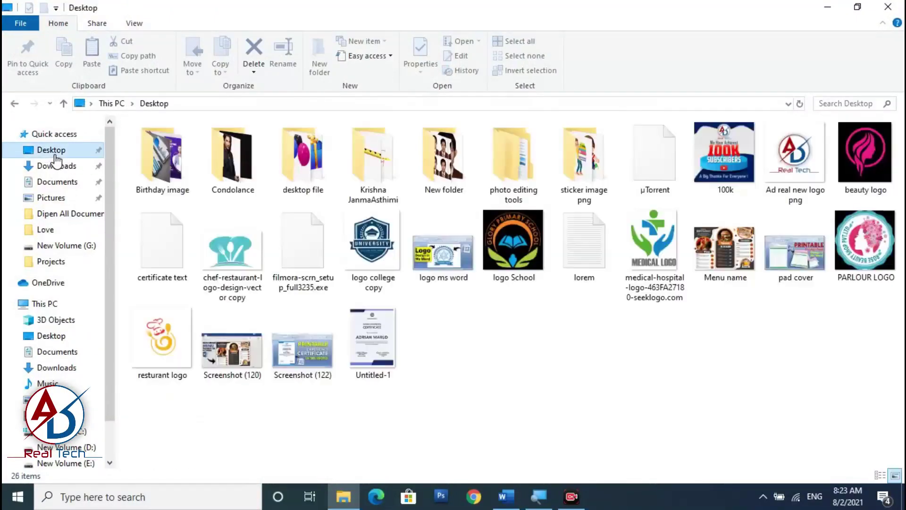
double_click(584, 260)
mouse_move(323, 97)
left_mouse_down()
mouse_move(428, 129)
mouse_move(362, 129)
left_mouse_up()
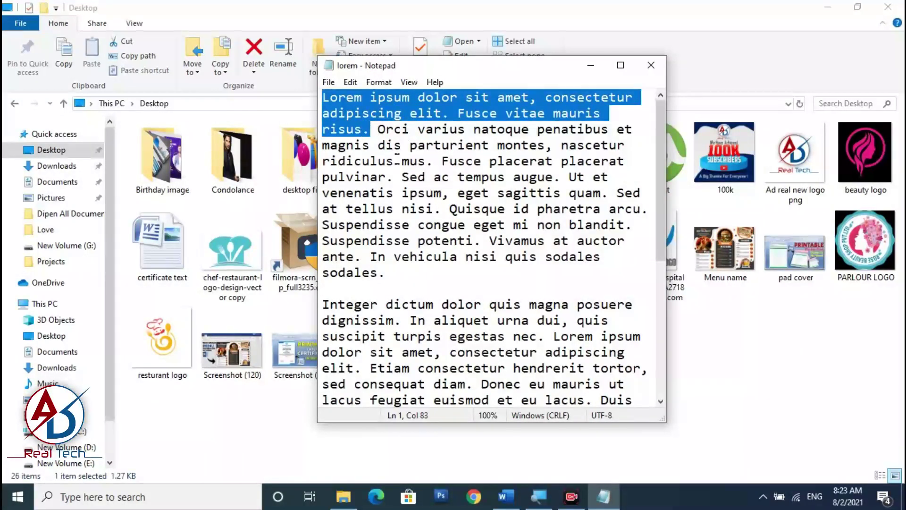
left_click(604, 496)
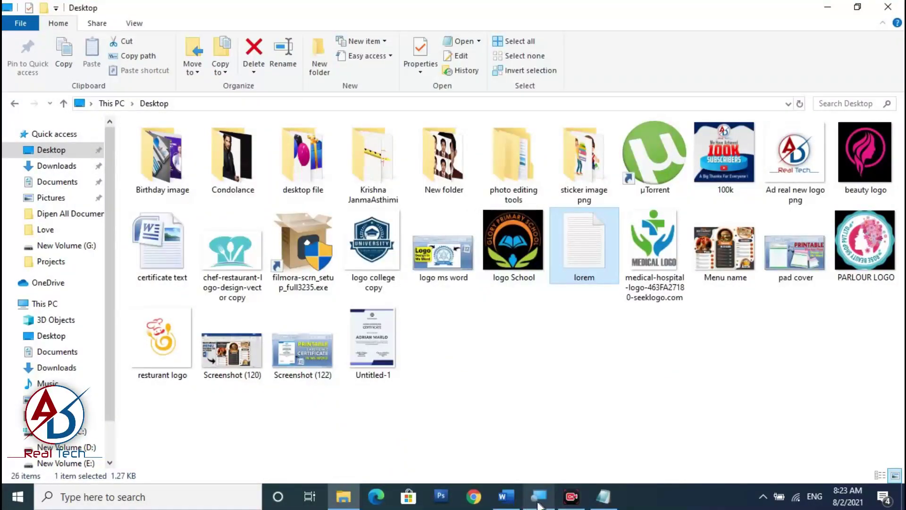
Paste the lorem sentences into the new text box and shorten it to fit.
left_click(502, 498)
right_click(431, 352)
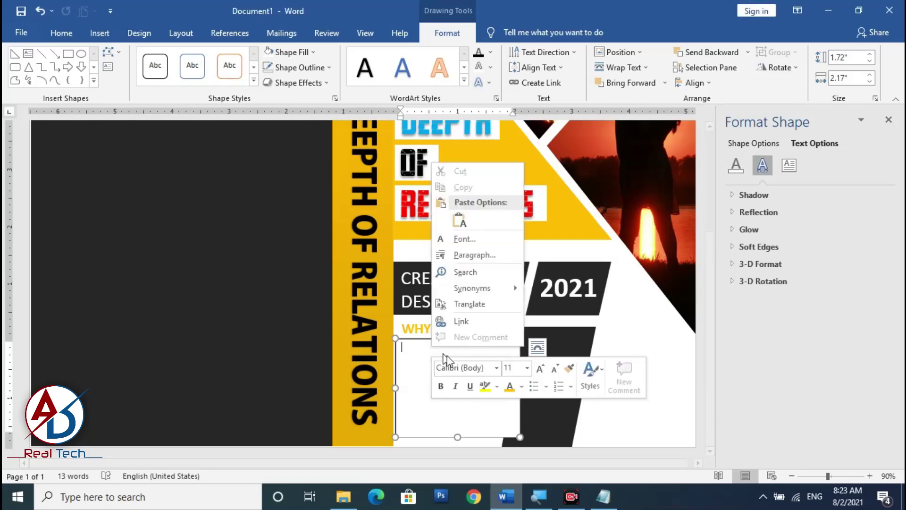
left_click(466, 218)
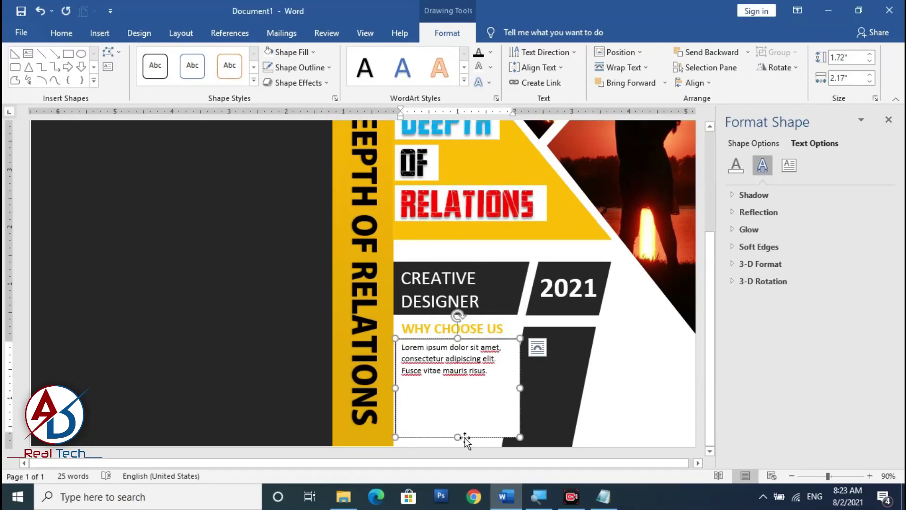
left_click_drag(466, 419, 466, 384)
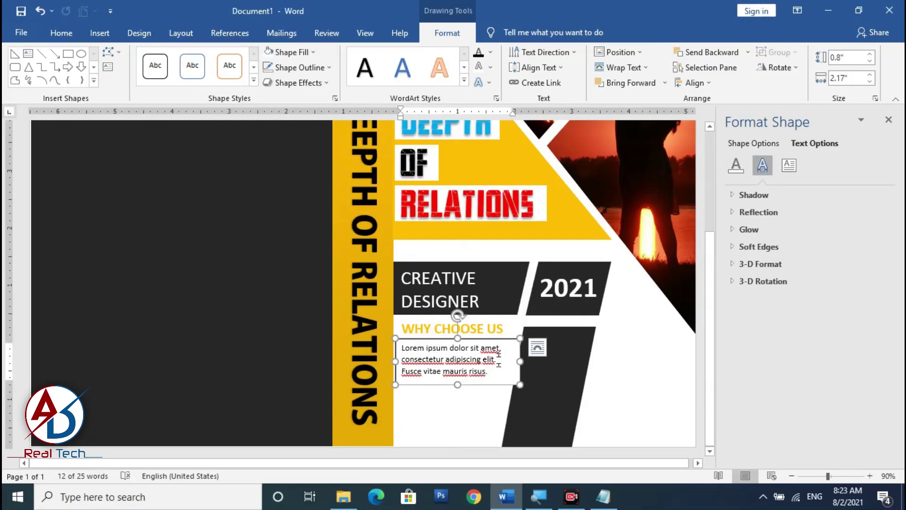
Replace the box's text with a longer lorem ipsum paragraph and enlarge the box to fit.
key("alt+Tab")
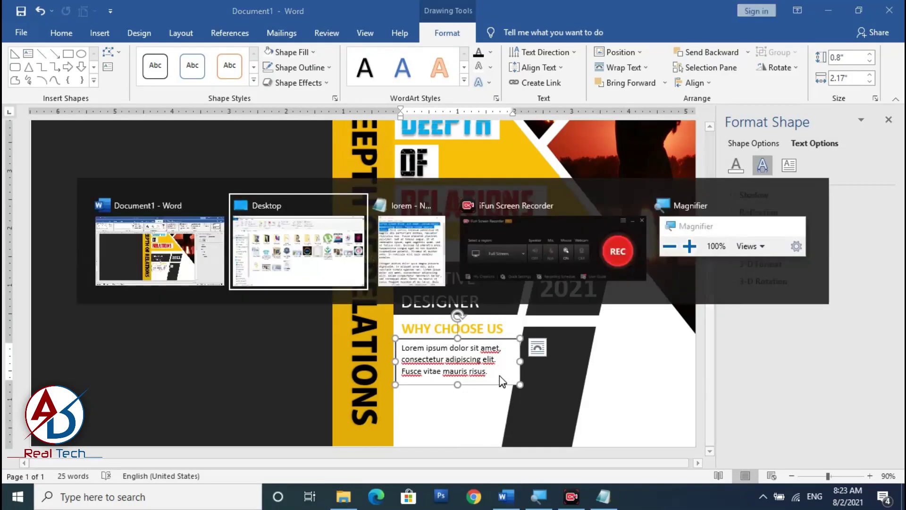
key("alt+Tab")
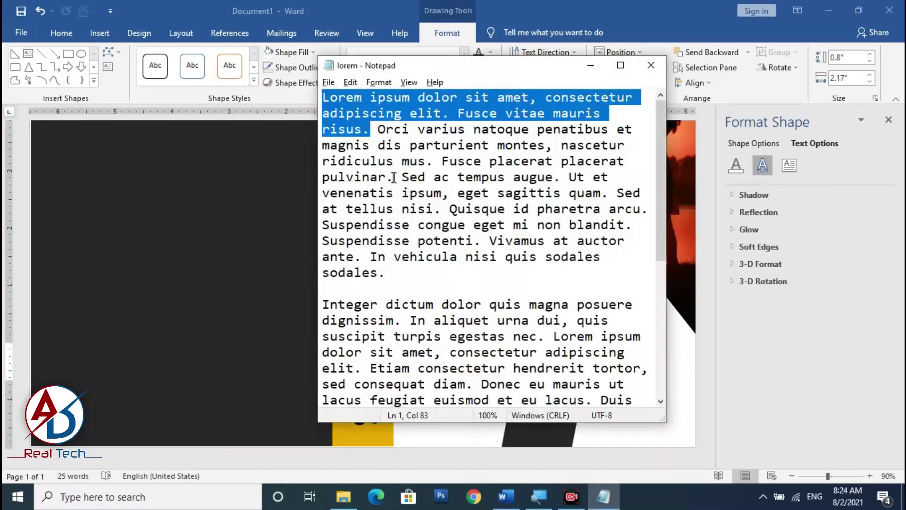
left_click_drag(393, 177, 329, 97)
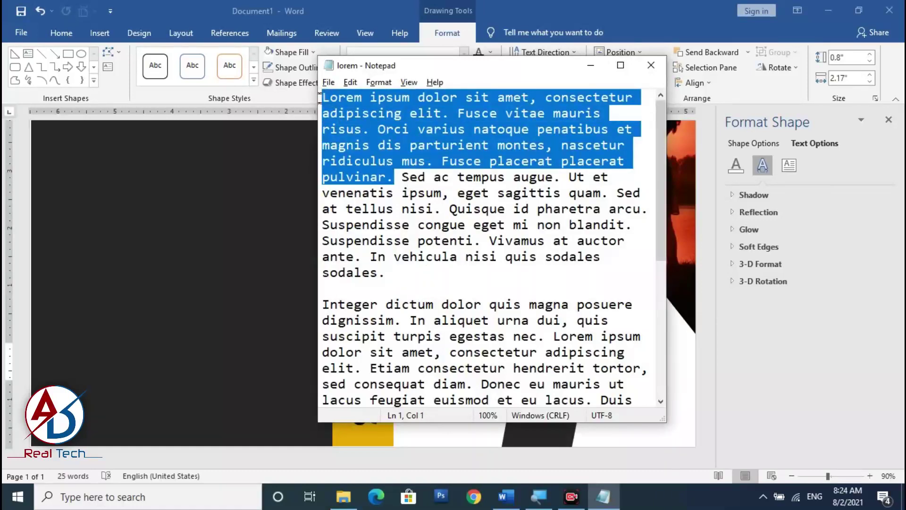
key("alt+Tab")
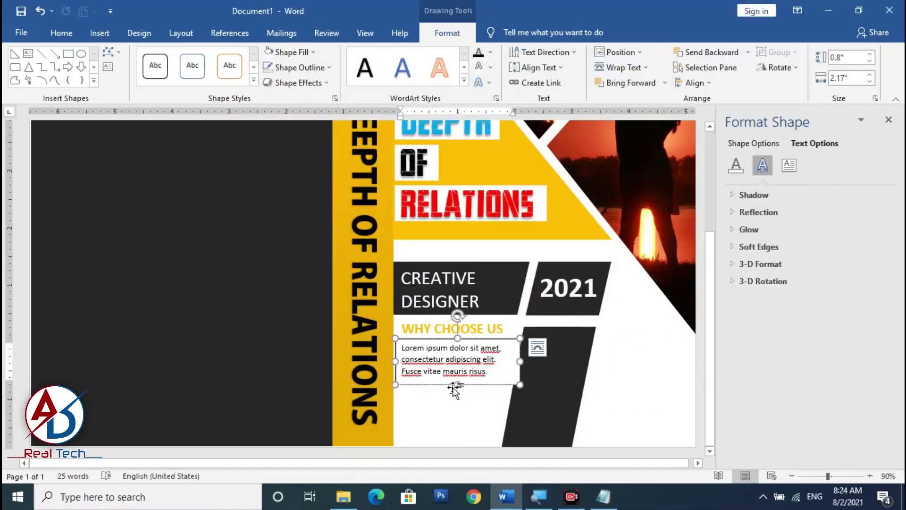
left_click_drag(457, 384, 455, 424)
key("ctrl+a")
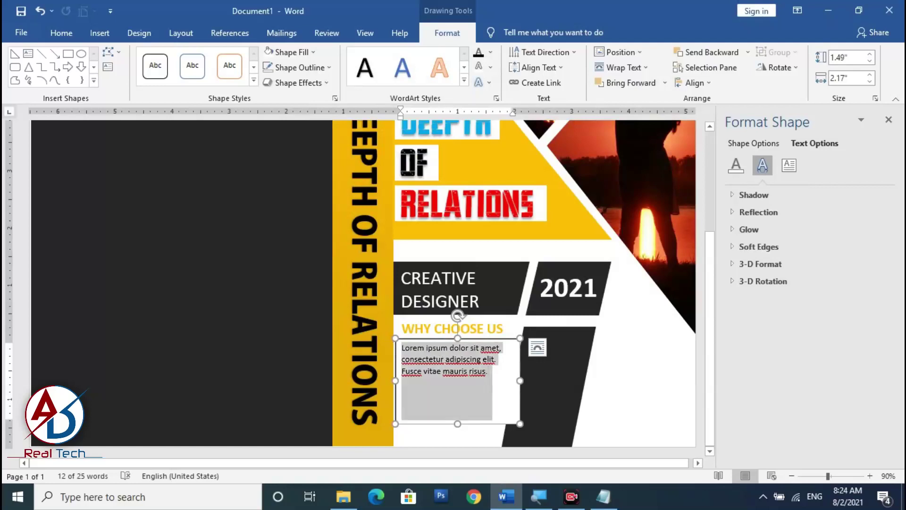
type("Lorem ipsum dolor sit amet, consectetur adipiscing elit. Fusce vitae mauris risus. Orci varius natoque penatibus et magnis dis parturient montes, nascetur ridiculus mus. Fusce placerat placerat pulvinar.")
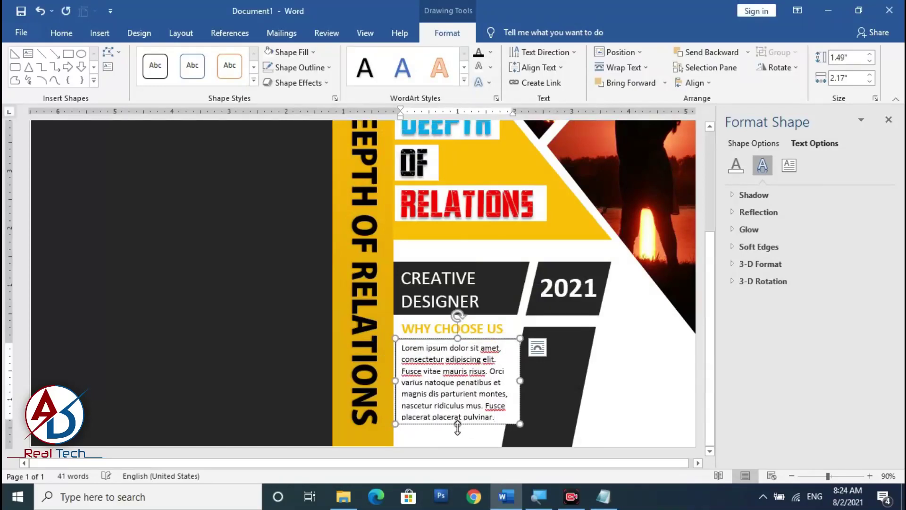
left_click_drag(458, 424, 458, 432)
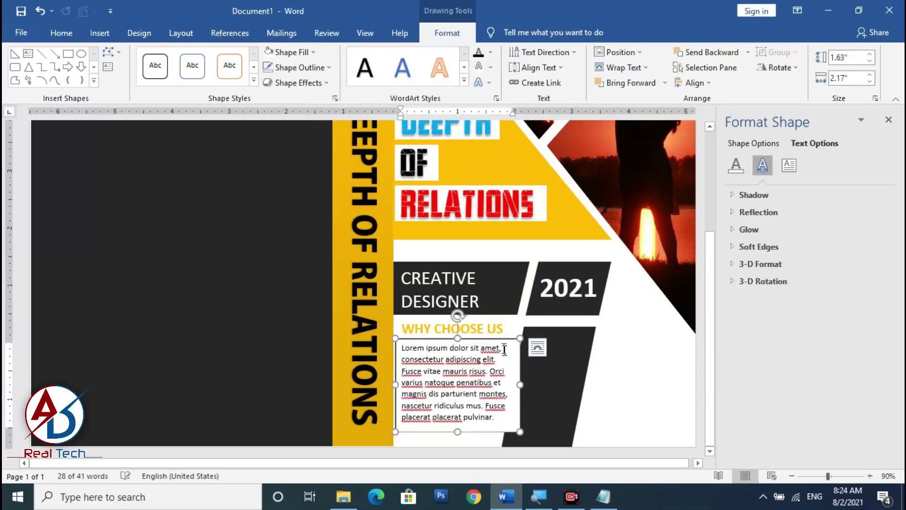
left_click_drag(499, 341, 496, 343)
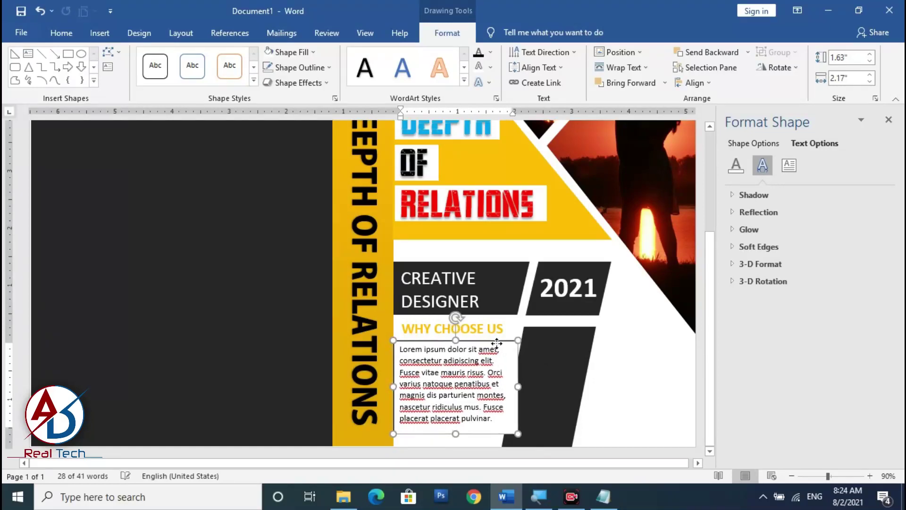
Set the paragraph box to no shape fill and no outline.
left_click(302, 54)
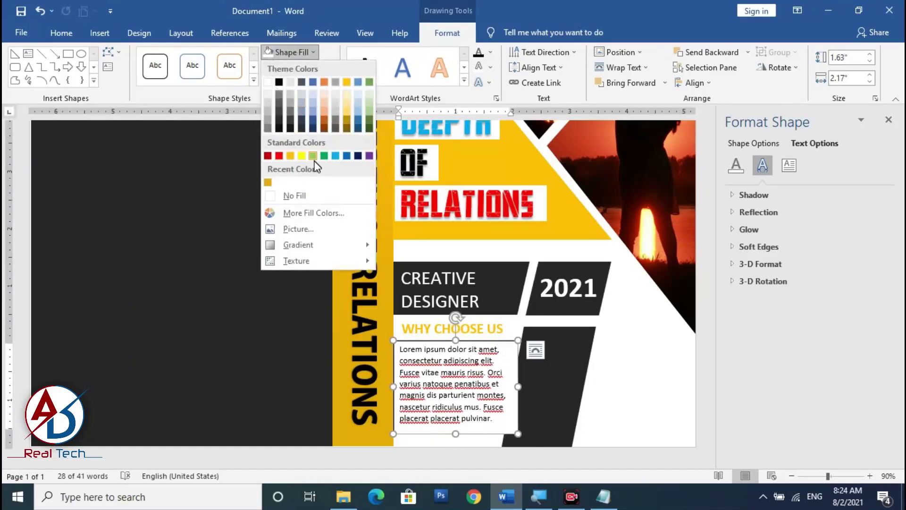
left_click(296, 194)
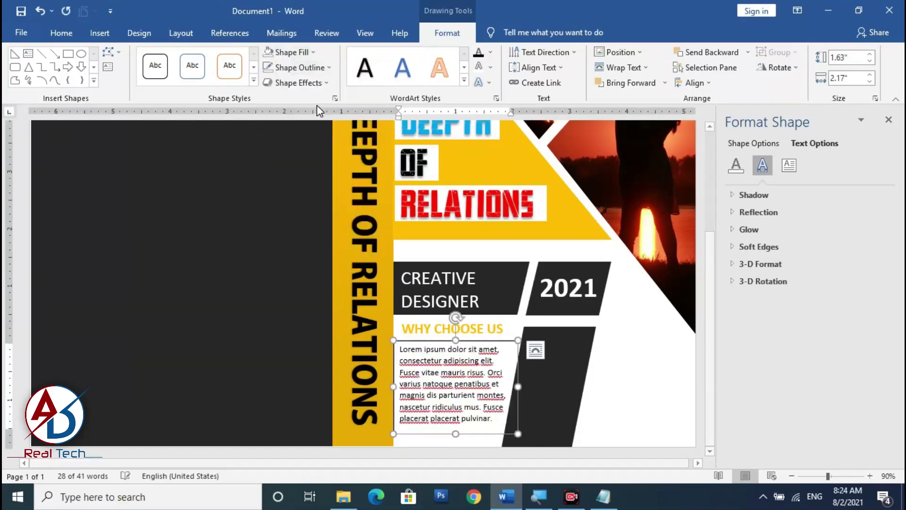
left_click(304, 68)
left_click(297, 211)
Move the WHY CHOOSE US heading down slightly and zoom out to the whole poster.
left_click(499, 390)
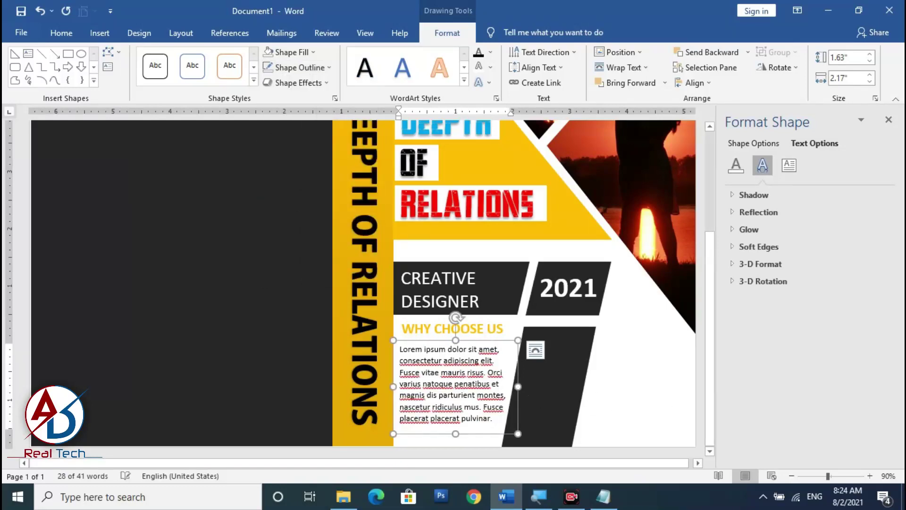
left_click(453, 329)
left_click_drag(453, 330, 453, 339)
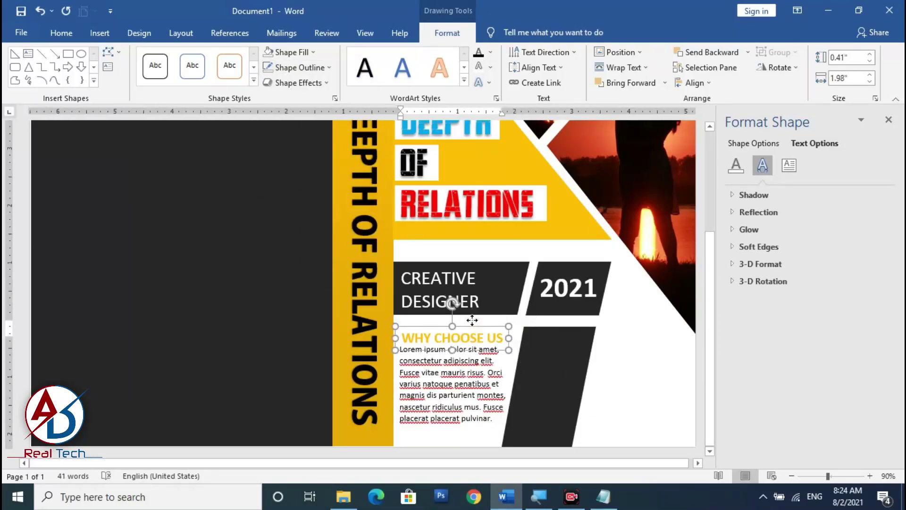
key("Escape")
scroll(359, 292, "down", 5)
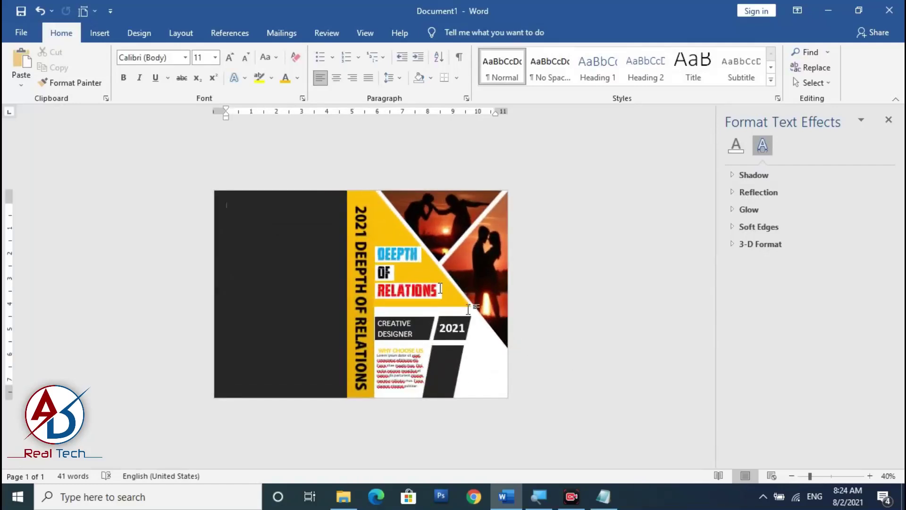
Insert 'Ad real new logo png' from the Desktop as a picture from this device.
left_click(100, 33)
left_click(138, 71)
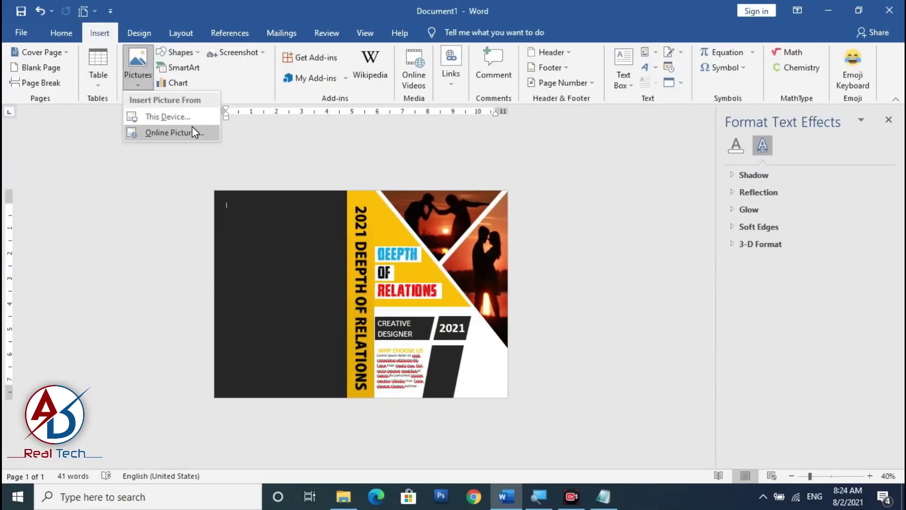
left_click(191, 127)
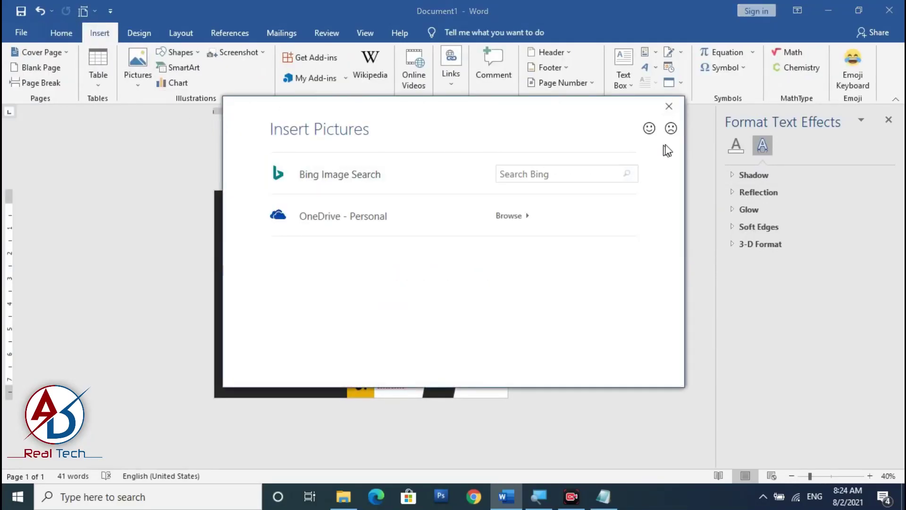
left_click(669, 106)
left_click(138, 71)
left_click(189, 116)
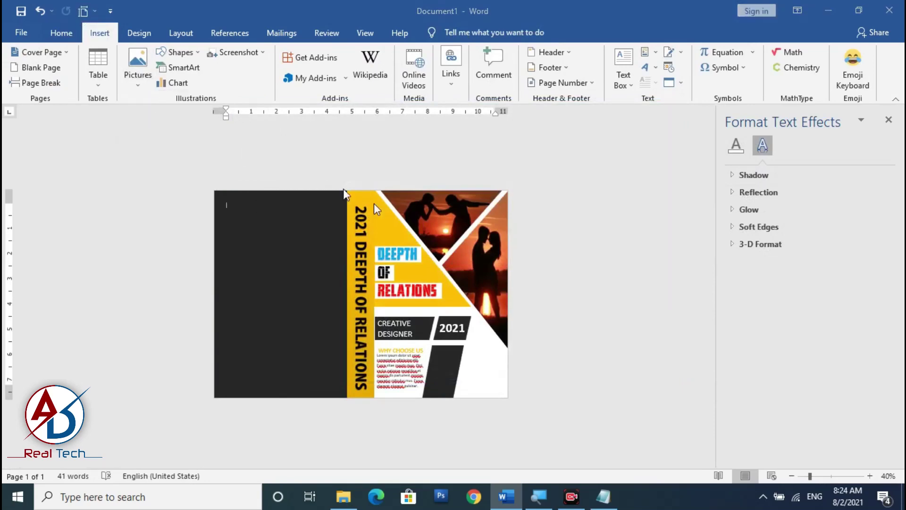
left_click(58, 73)
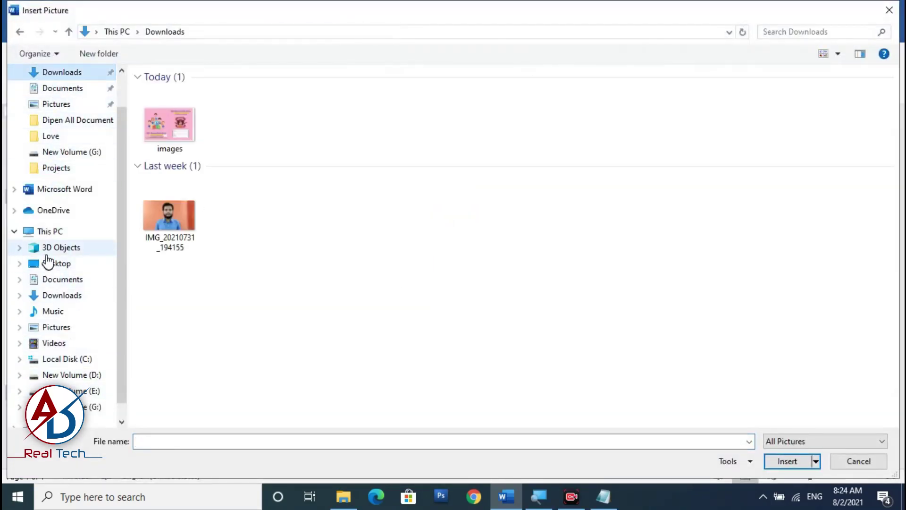
left_click(48, 265)
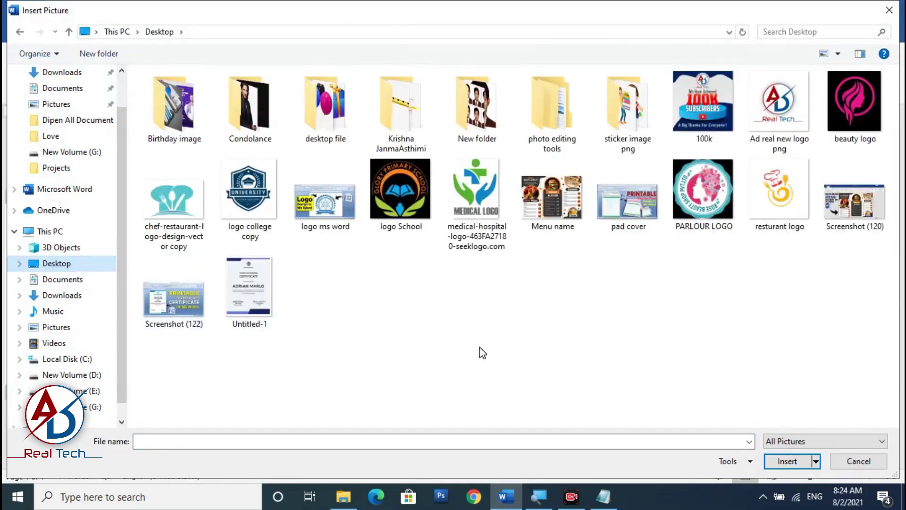
left_click(779, 101)
left_click(787, 462)
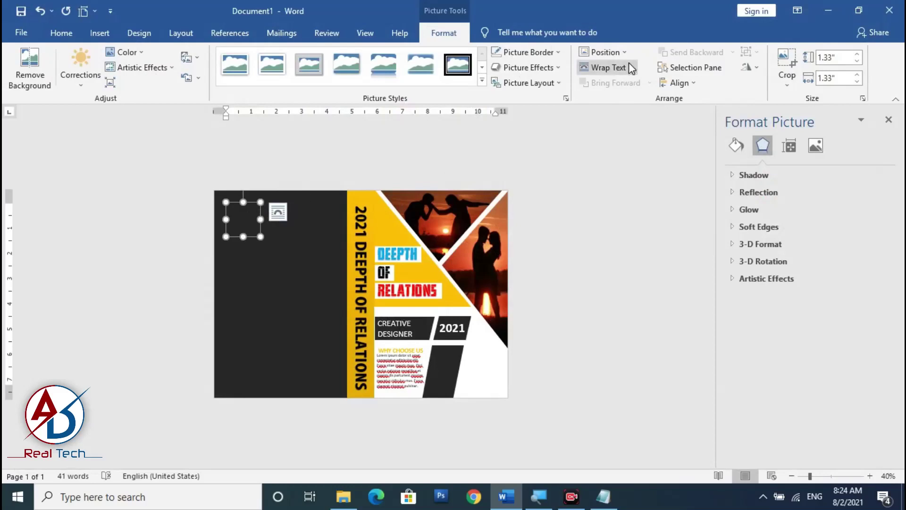
Set the logo to In Front of Text and move it to the bottom-right corner.
left_click(629, 67)
left_click(619, 182)
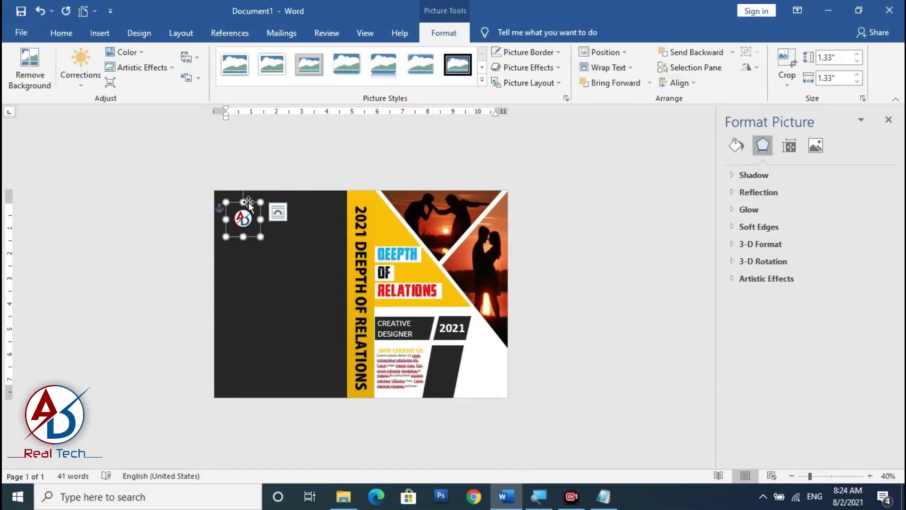
mouse_move(248, 202)
left_mouse_down()
mouse_move(486, 359)
mouse_move(507, 348)
left_mouse_up()
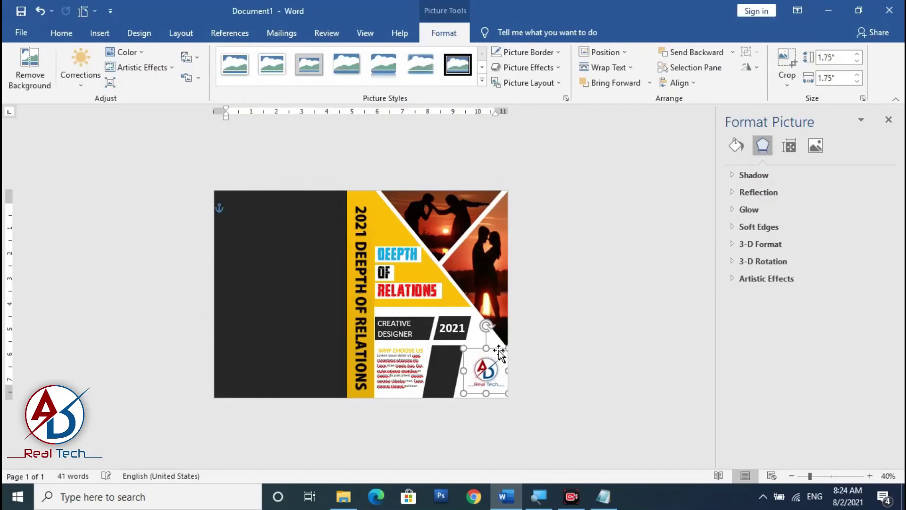
scroll(502, 356, "up", 4, "ctrl")
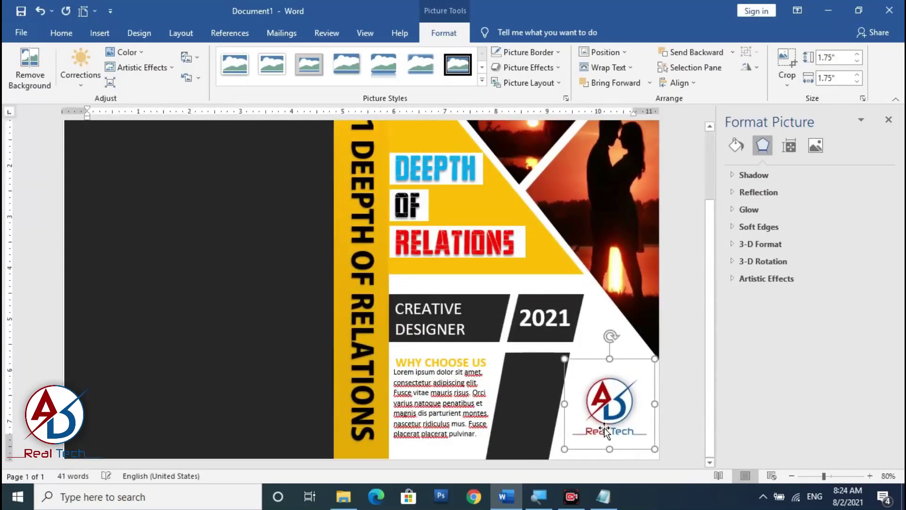
scroll(592, 402, "down", 3, "ctrl")
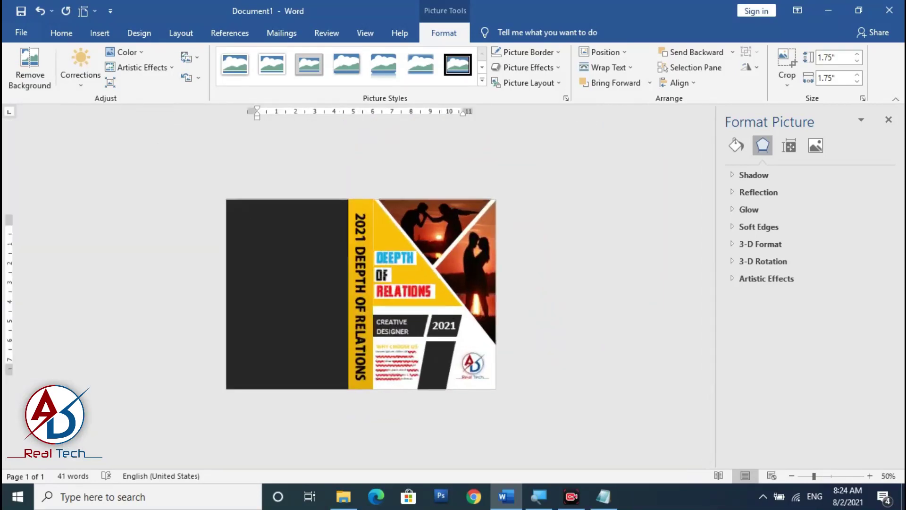
scroll(712, 366, "up", 1, "ctrl")
left_click(678, 366)
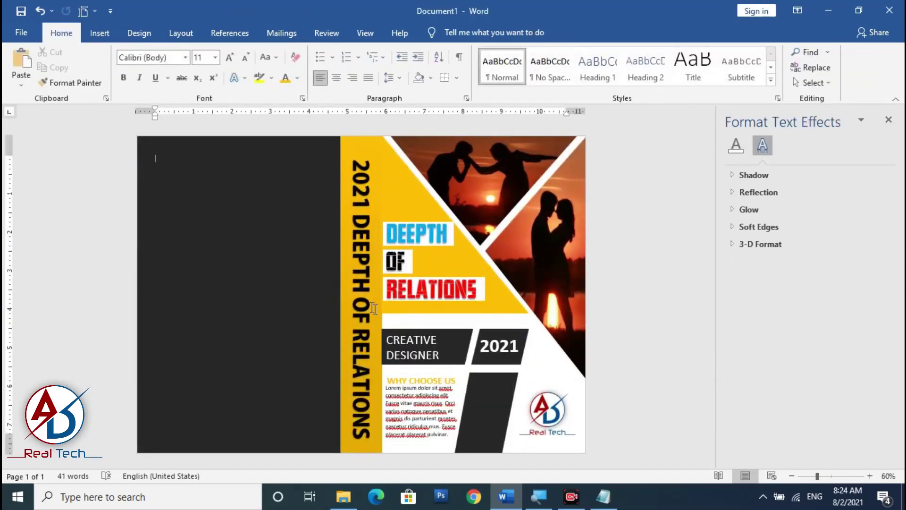
double_click(399, 229)
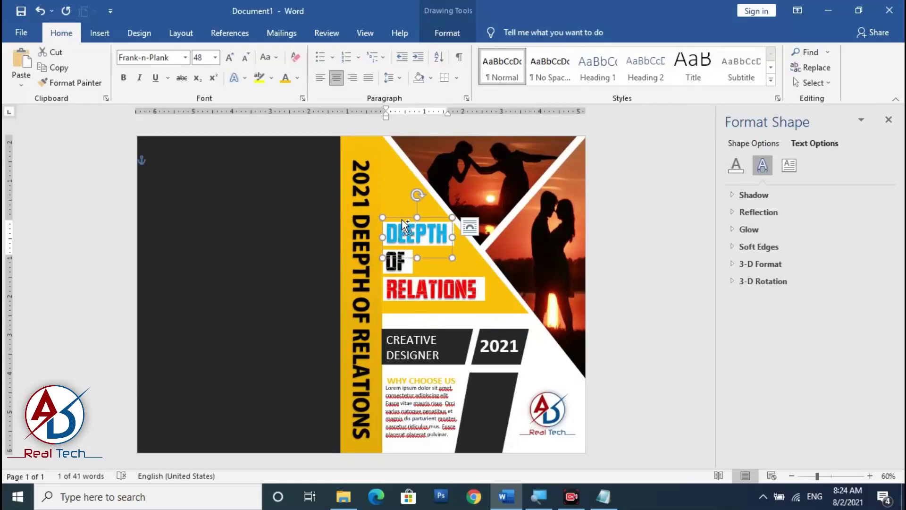
Copy DEEPTH to the dark panel's top-left and enlarge it to 90 pt.
left_click_drag(399, 222, 154, 142, "ctrl")
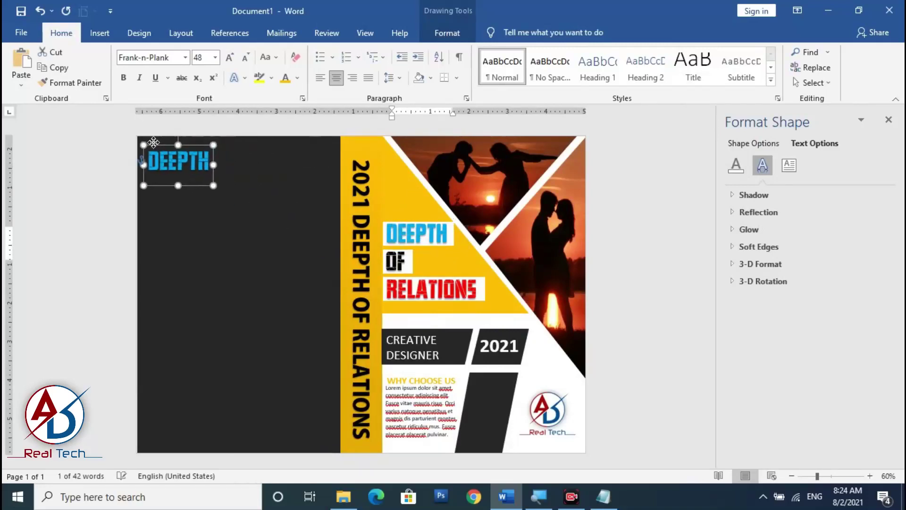
left_click(225, 61)
left_click(225, 60)
left_click(225, 60)
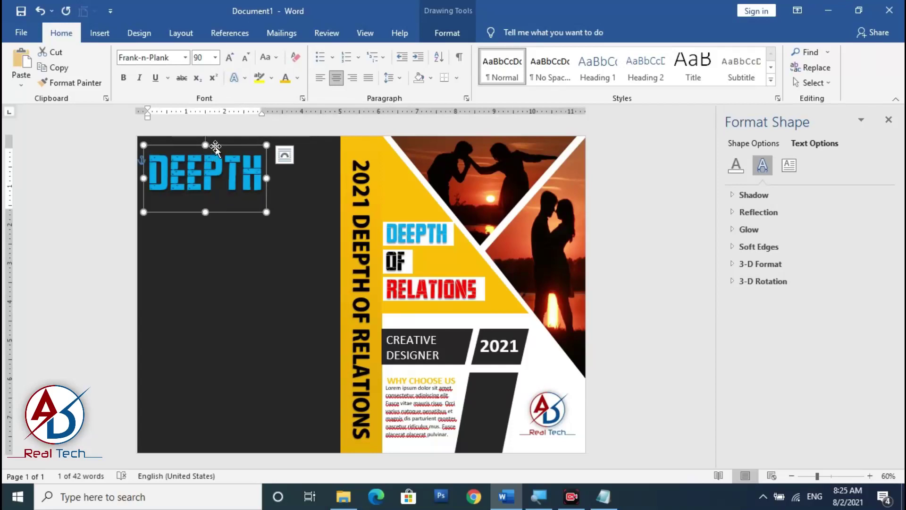
left_click_drag(215, 148, 216, 147)
Copy OF onto the dark panel below DEEPTH and make it white.
left_click(401, 245)
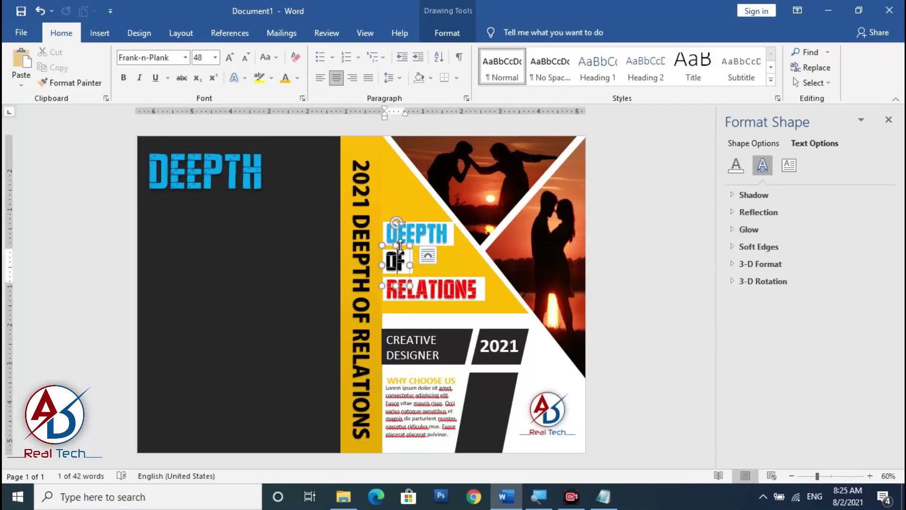
mouse_move(401, 245)
left_mouse_down()
mouse_move(410, 251)
mouse_move(166, 205)
left_mouse_up()
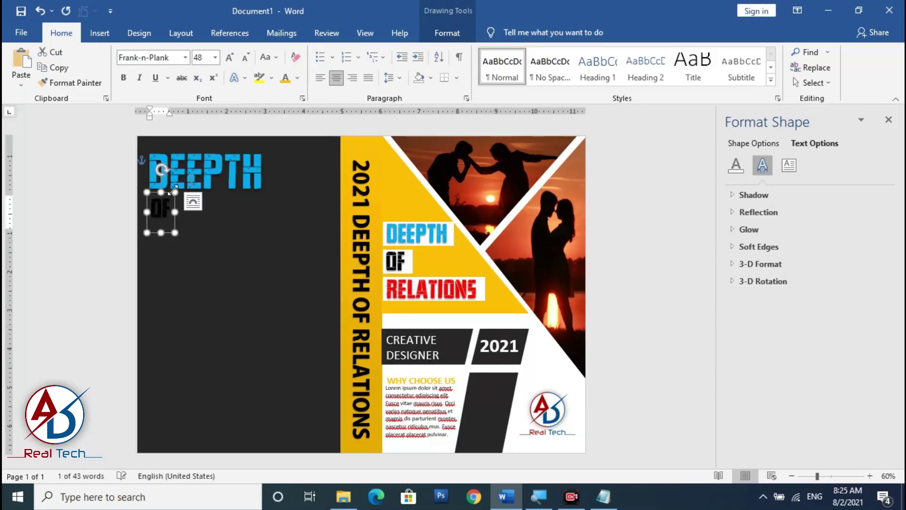
left_click(298, 78)
left_click(286, 124)
left_click_drag(170, 192, 167, 187)
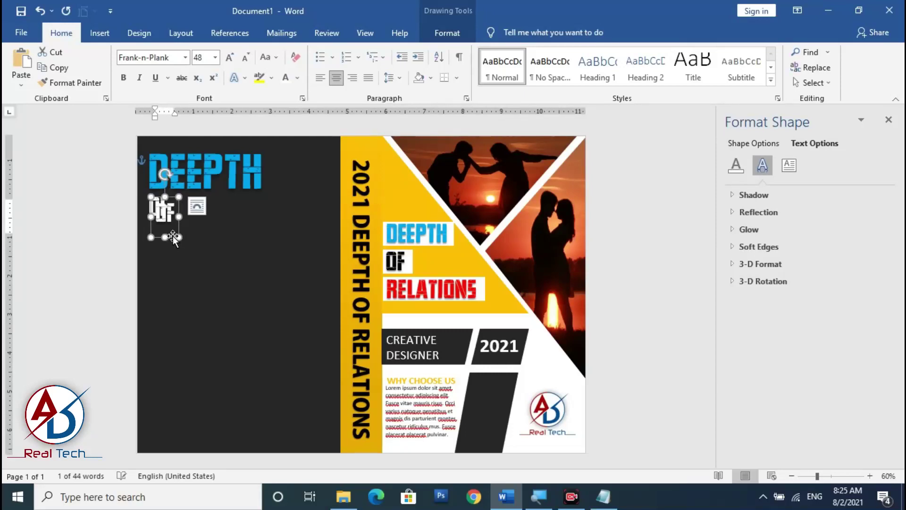
left_click(183, 250)
Copy RELATIONS below OF, enlarge it to 100 pt, and nudge it upward.
left_click(432, 283)
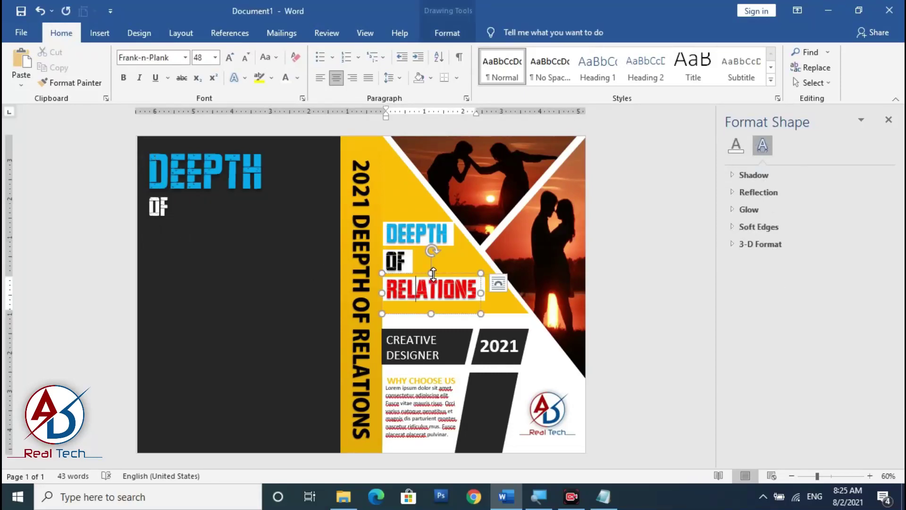
double_click(432, 289)
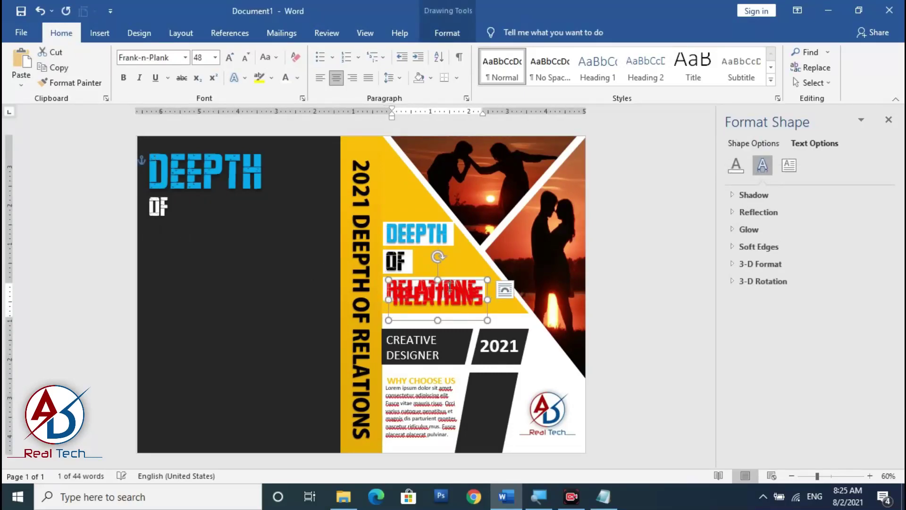
left_click_drag(450, 283, 204, 218)
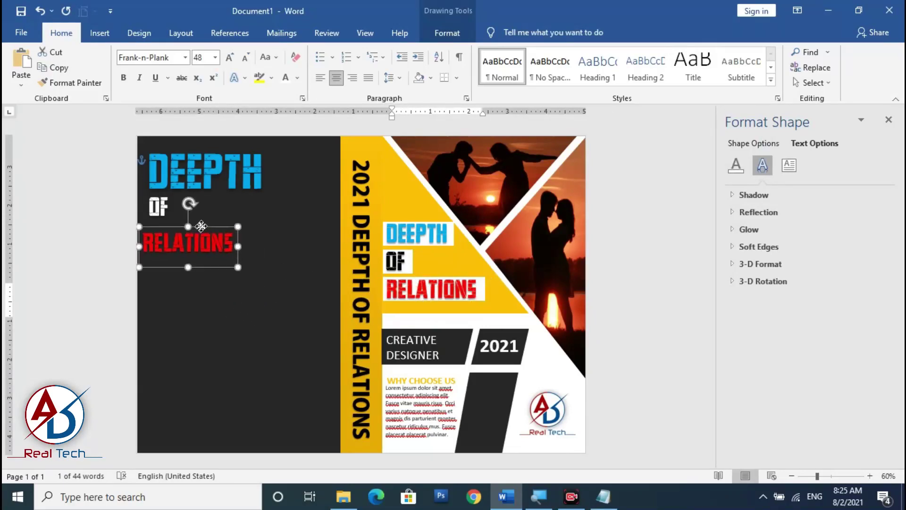
left_click(231, 59)
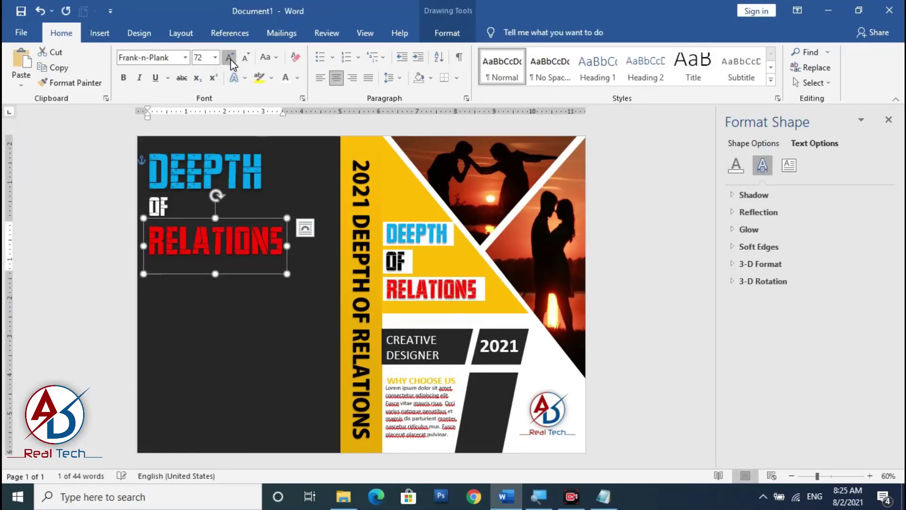
left_click(231, 59)
left_click(230, 59)
left_click(231, 58)
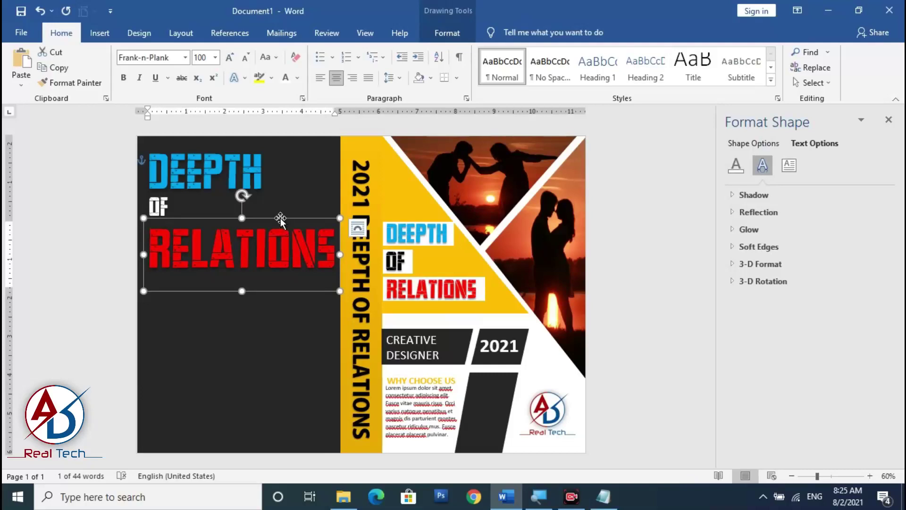
left_click_drag(281, 218, 281, 213)
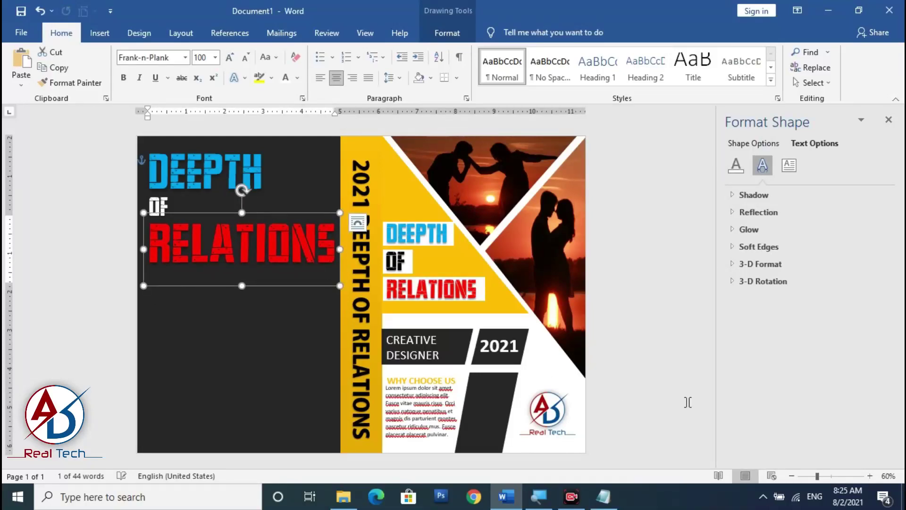
left_click(404, 369)
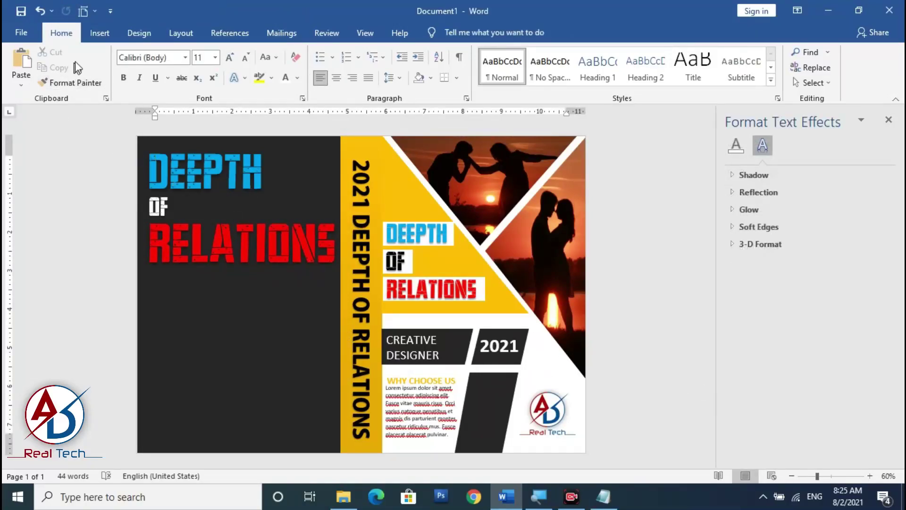
Draw a text box below the RELATIONS title and paste in the first lorem ipsum paragraph from Notepad.
left_click(100, 32)
left_click(171, 53)
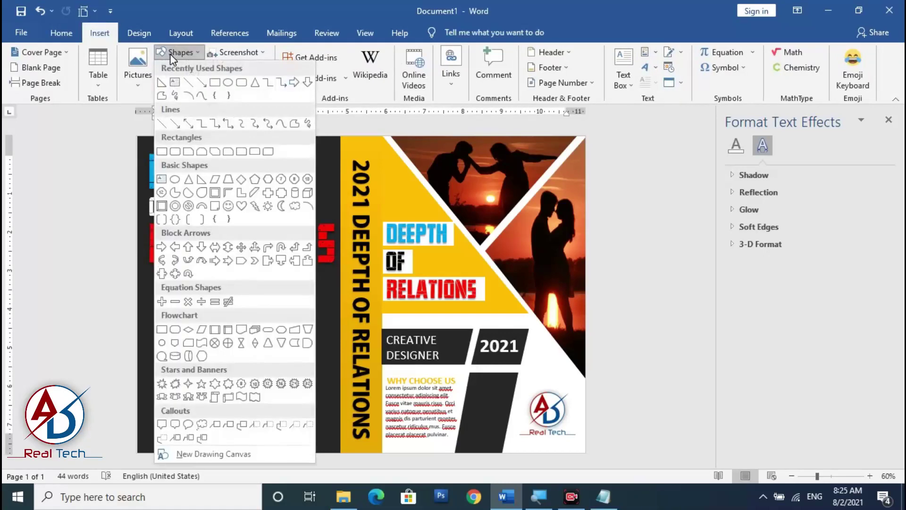
left_click(164, 178)
left_click_drag(151, 276, 333, 429)
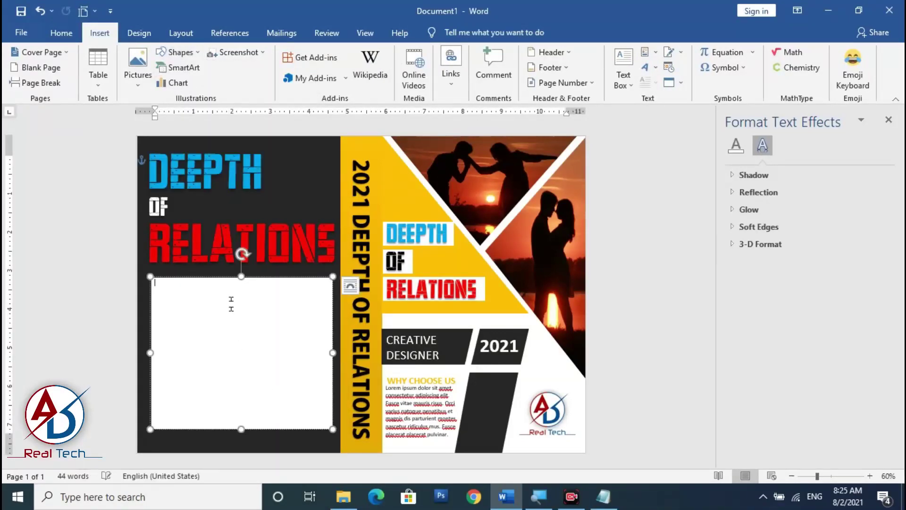
key("alt+Tab")
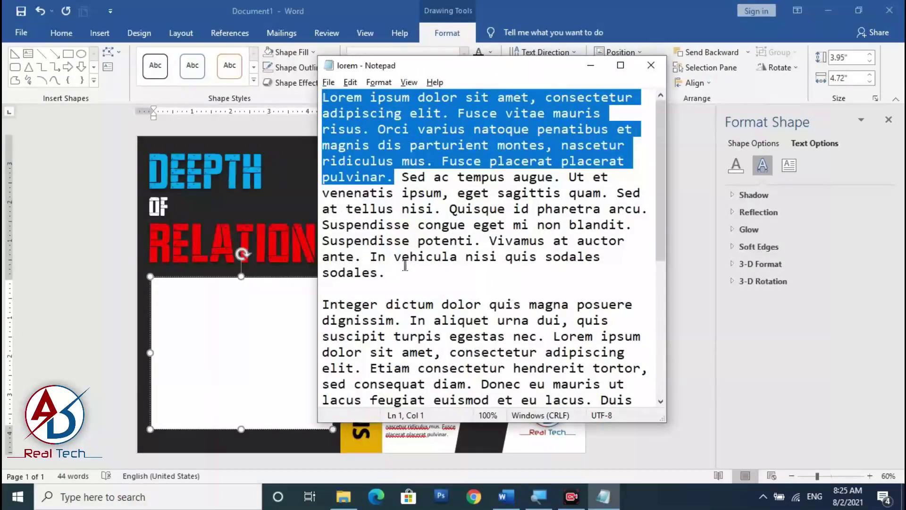
left_click_drag(405, 266, 313, 93)
key("alt+Tab")
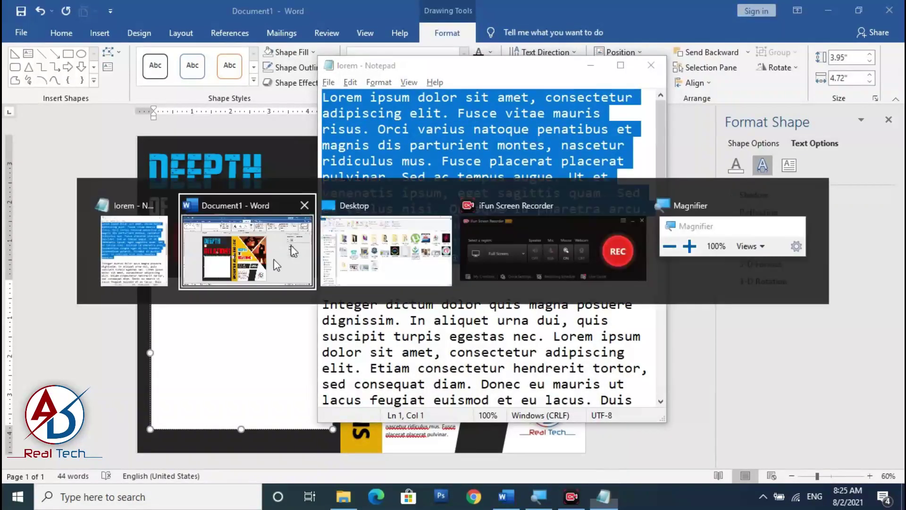
type("Lorem ipsum dolor sit amet, consectetur adipiscing elit. Fusce vitae mauris risus. Orci varius natoque penatibus et magnis dis parturient montes, nascetur ridiculus mus. Fusce placerat placerat pulvinar. Sed ac tempus augue. Ut et venenatis ipsum, eget sagittis quam. Sed at tellus nisi. Quisque id pharetra arcu. Suspendisse congue eget mi non blandit. Suspendisse potenti. Vivamus at auctor ante. In vehicula nisi quis sodales sodales.")
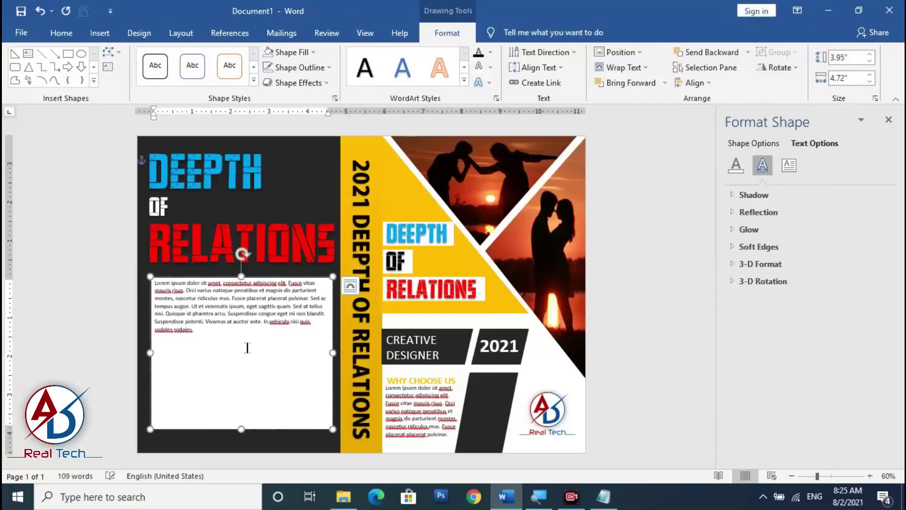
Copy the remaining lorem ipsum text from Notepad into the same text box.
key("alt+Tab")
left_click(396, 289)
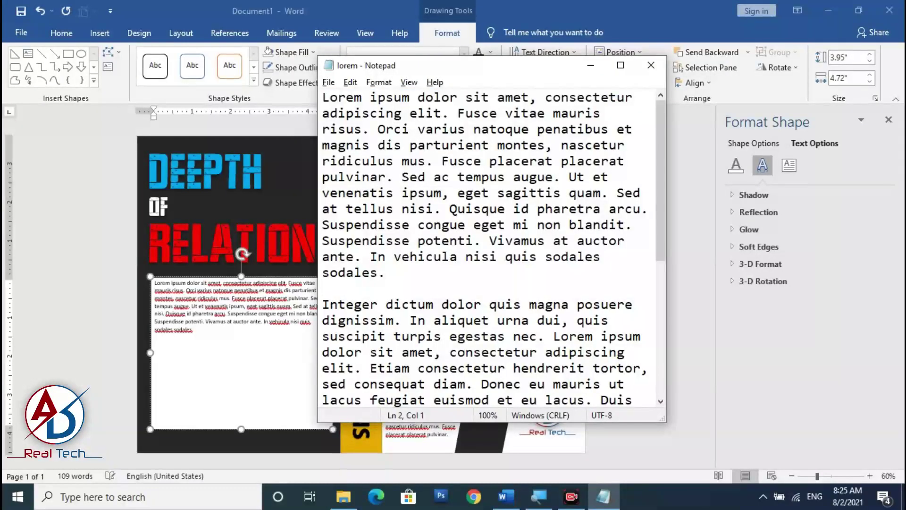
key("ctrl+shift+End")
key("Delete")
left_click(239, 360)
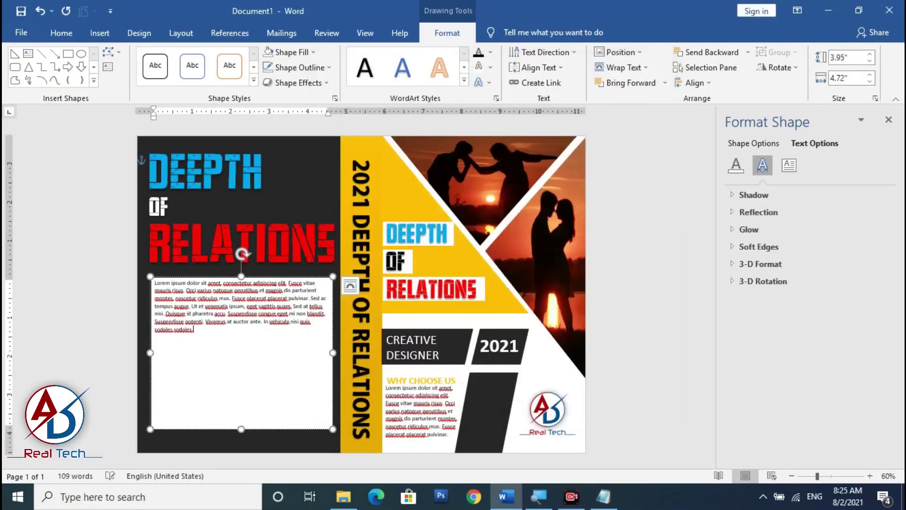
key("ctrl+v")
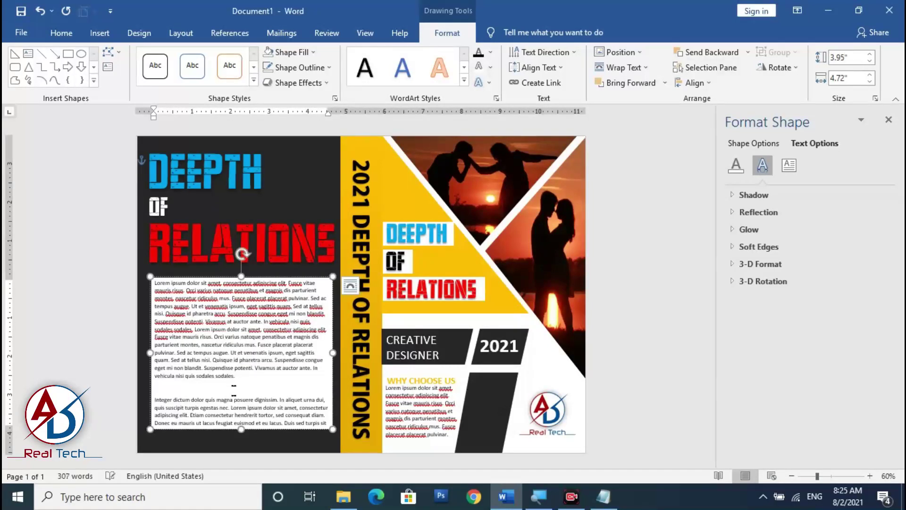
Lengthen the text box, remove the blank line before 'Integer dictum', and nudge the box up.
left_click_drag(242, 429, 241, 449)
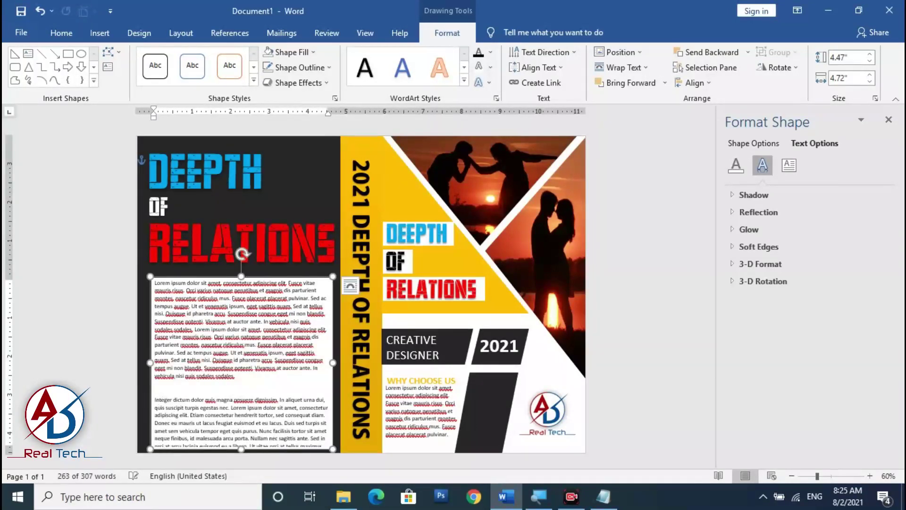
key("BackSpace")
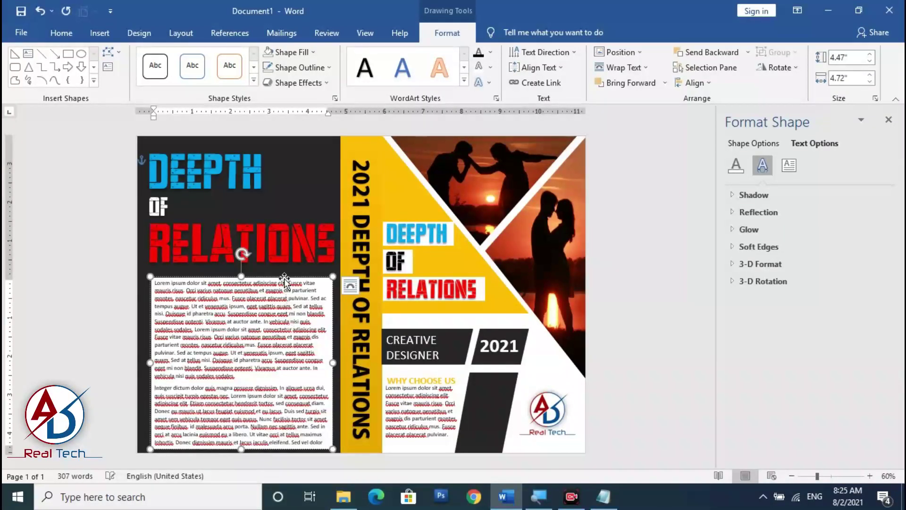
left_click_drag(285, 277, 285, 270)
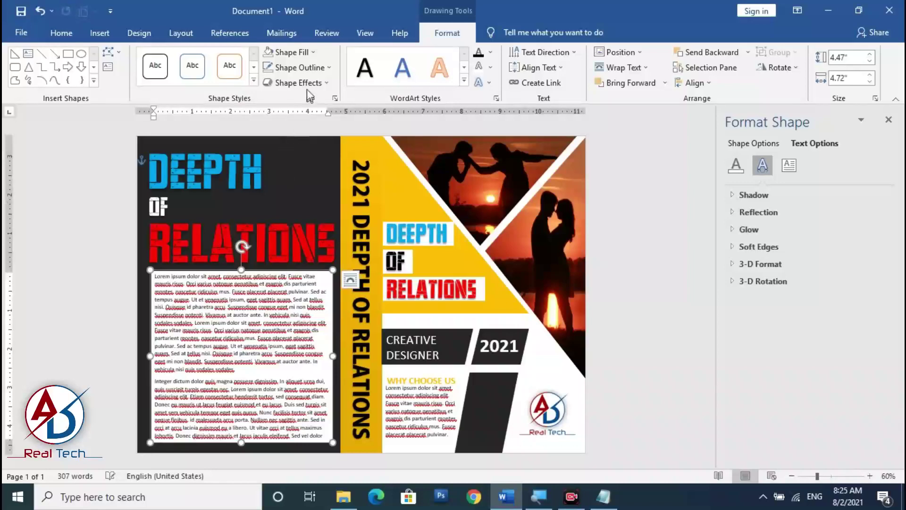
Give the lorem ipsum text box No Outline and No Fill.
left_click(298, 66)
left_click(303, 210)
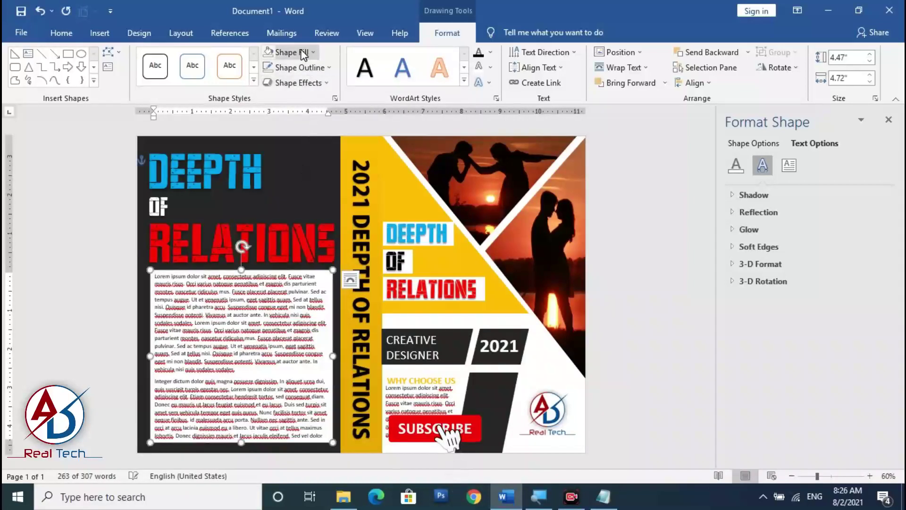
left_click(292, 52)
left_click(300, 193)
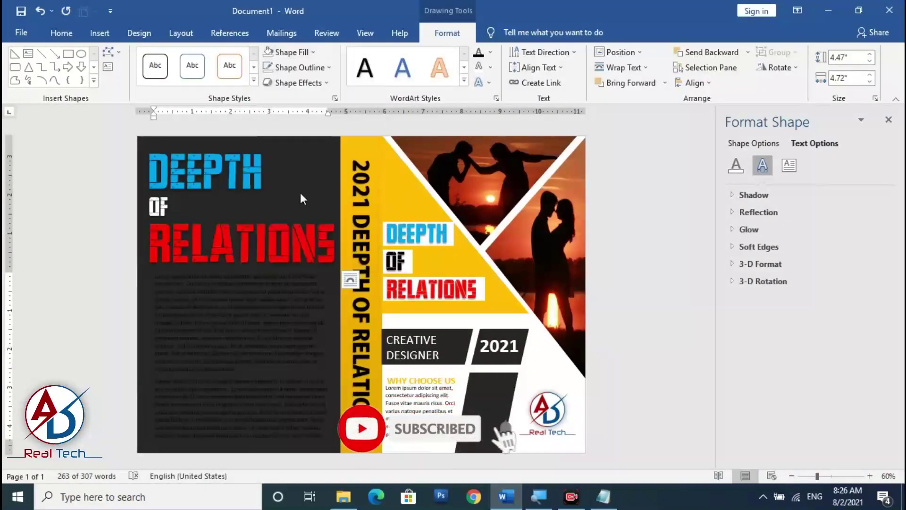
left_click(304, 52)
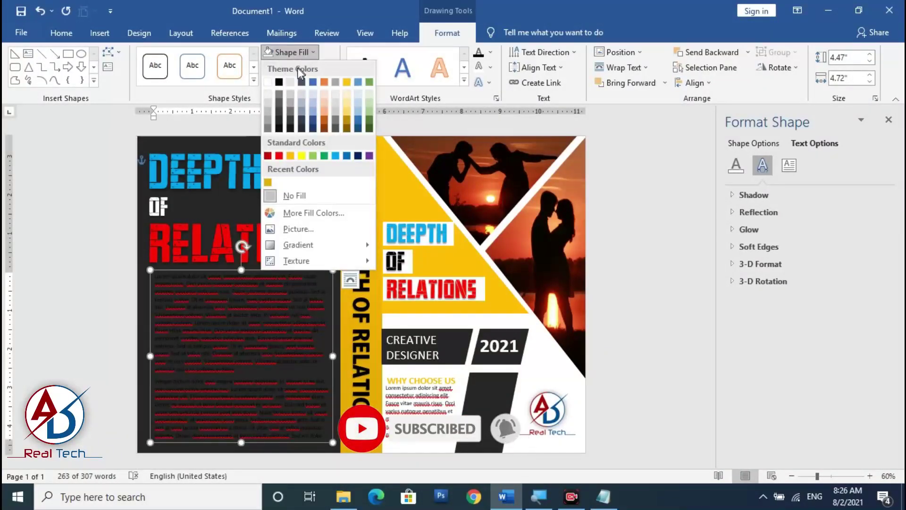
Make the lorem ipsum body text white so it shows on the black panel.
left_click(485, 53)
left_click(491, 52)
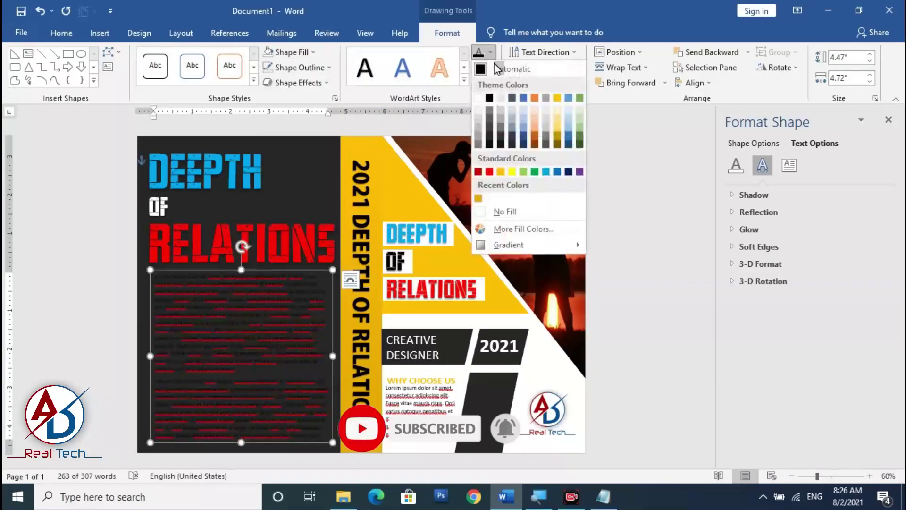
left_click(481, 109)
left_click(316, 380)
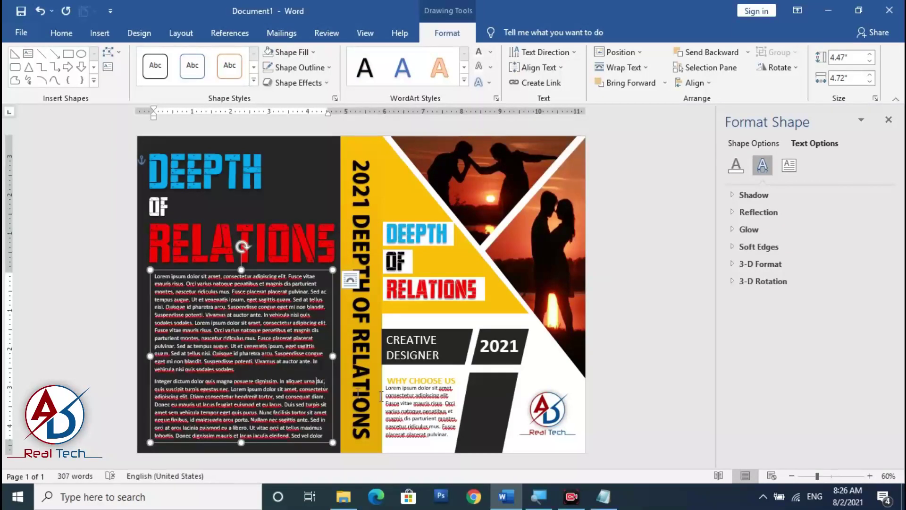
left_click(267, 365)
scroll(267, 365, "down", 1)
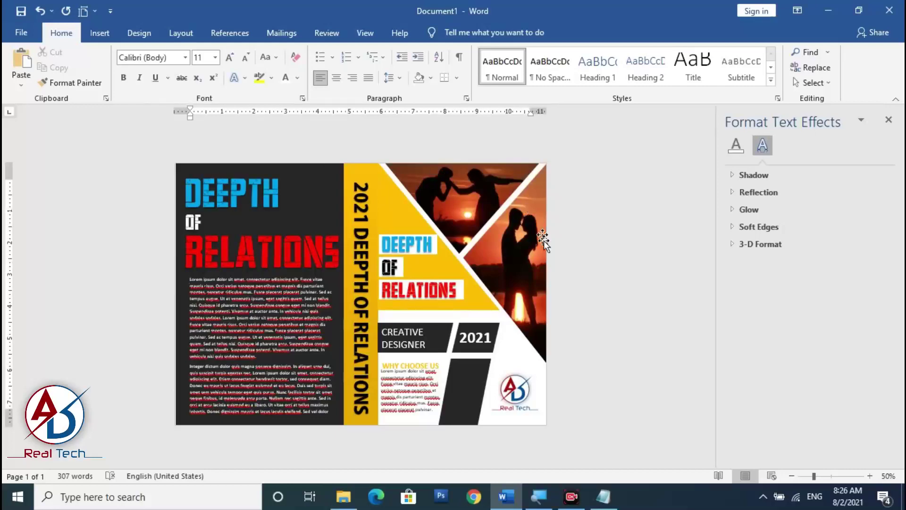
Apply an outer shadow preset to the vertical yellow strip and review the finished poster.
scroll(361, 293, "up", 2)
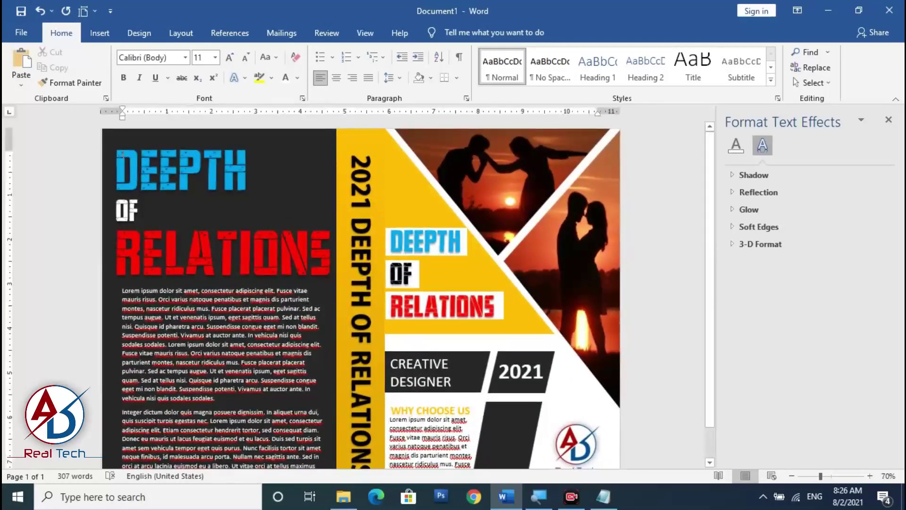
left_click(345, 135)
left_click(447, 33)
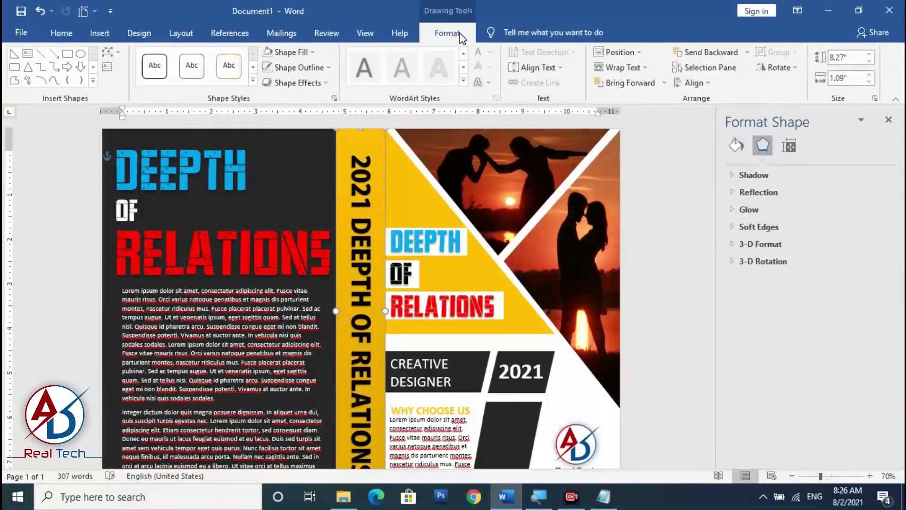
left_click(288, 82)
mouse_move(306, 138)
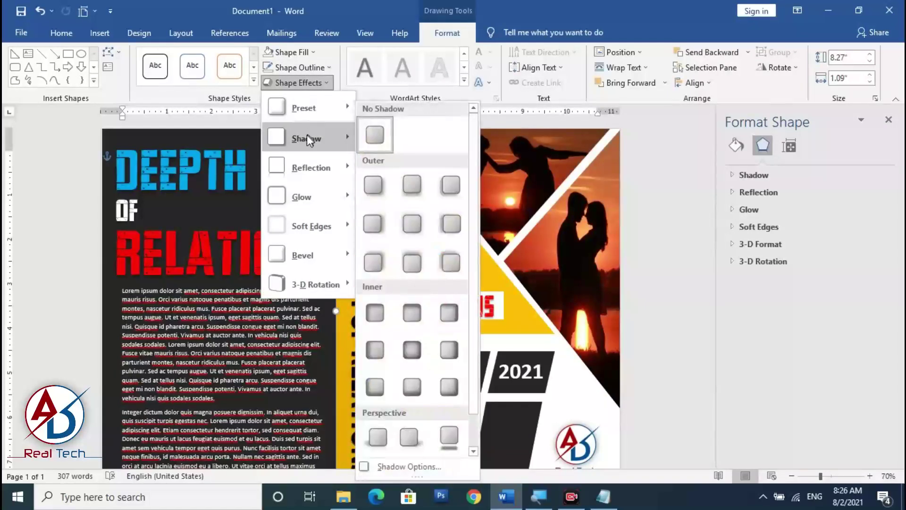
left_click(407, 226)
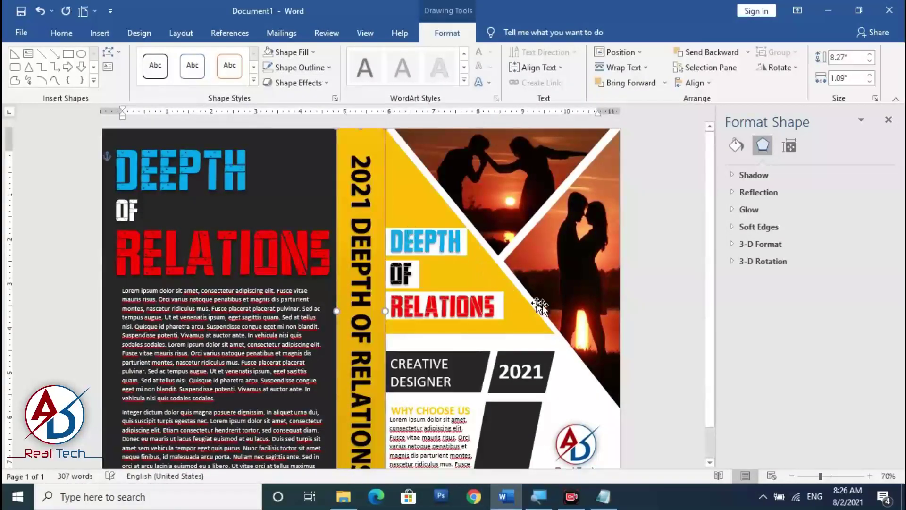
left_click(636, 307)
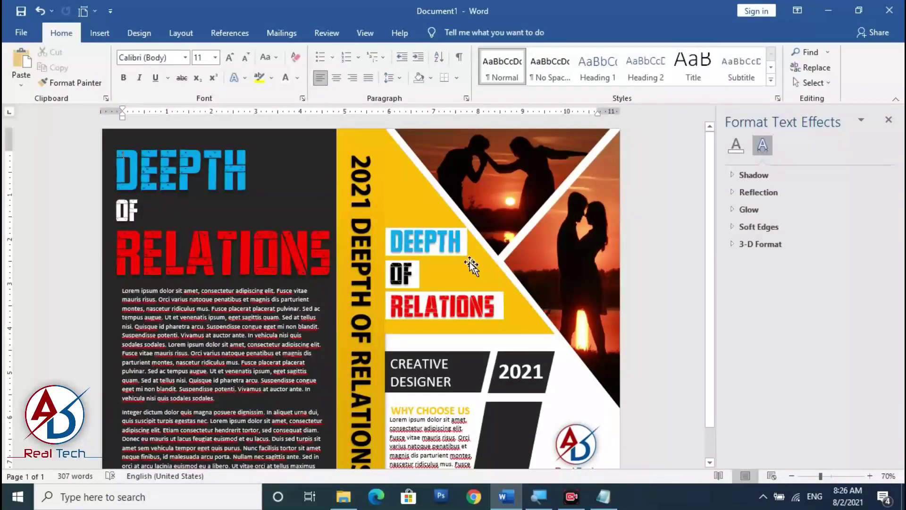
scroll(403, 230, "down", 2)
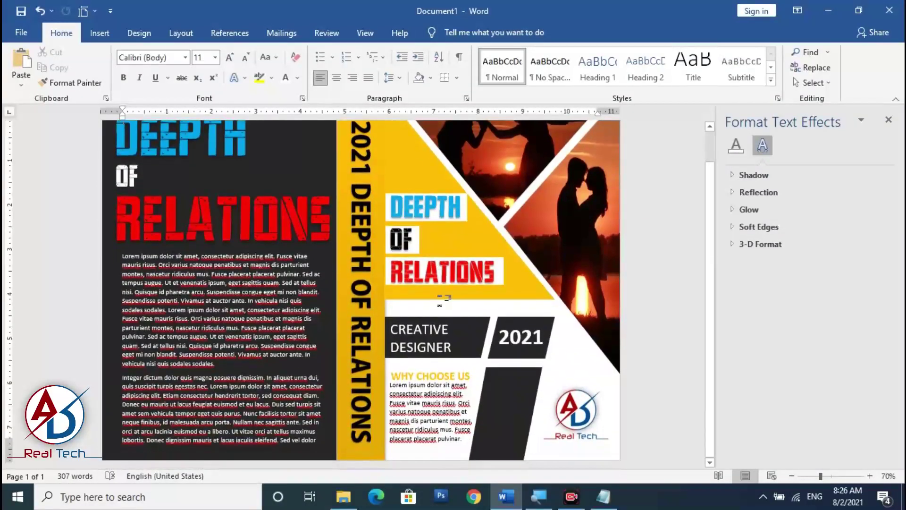
scroll(603, 233, "up", 1)
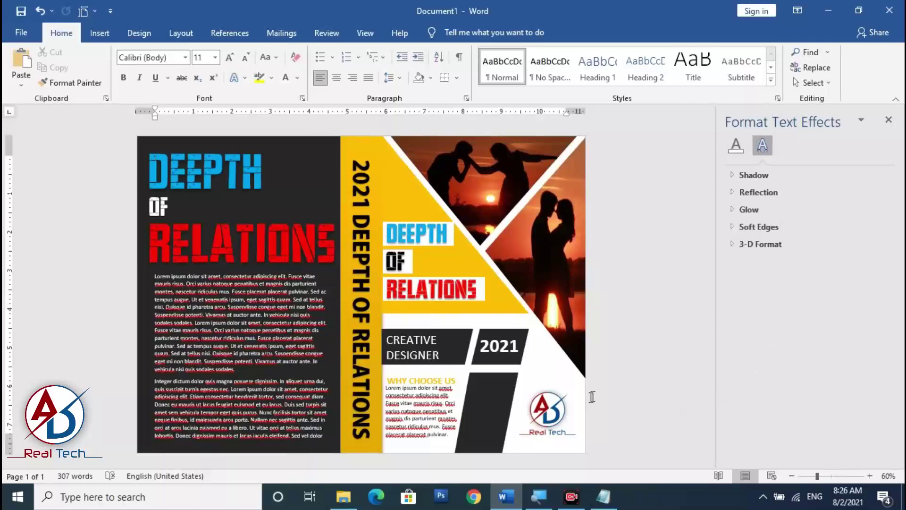
left_click(572, 497)
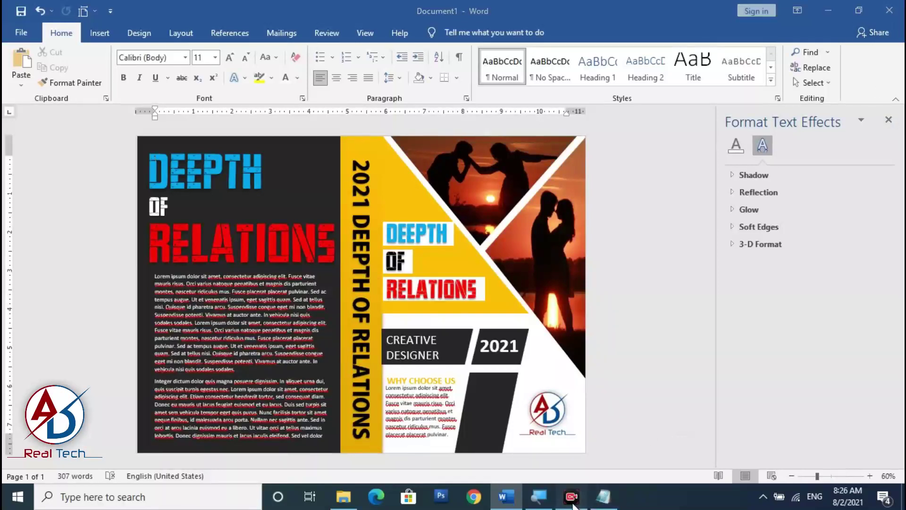